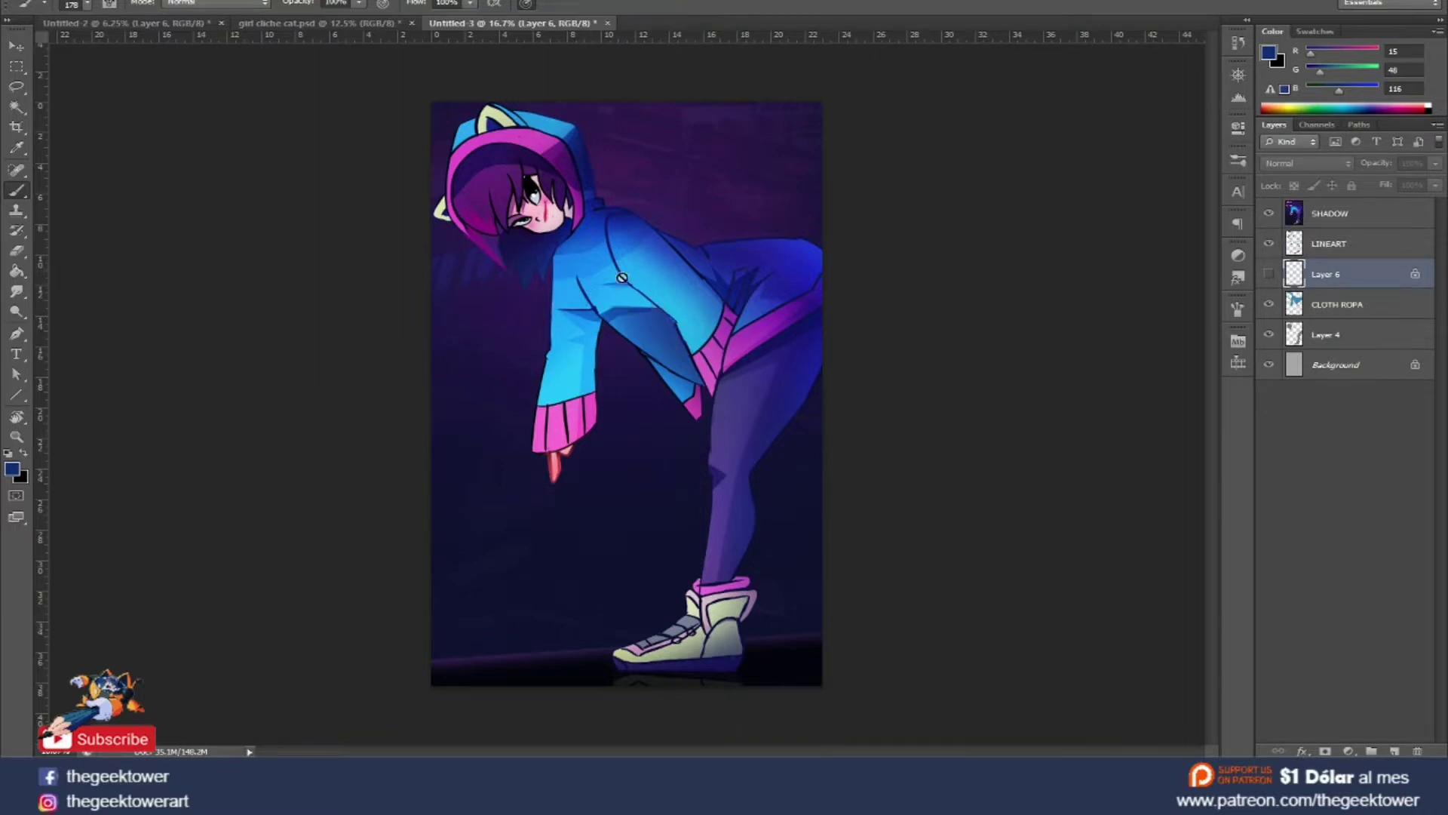
Hide the purple SHADOW layer, then select the LINEART layer with the Move tool.
left_click(1270, 214)
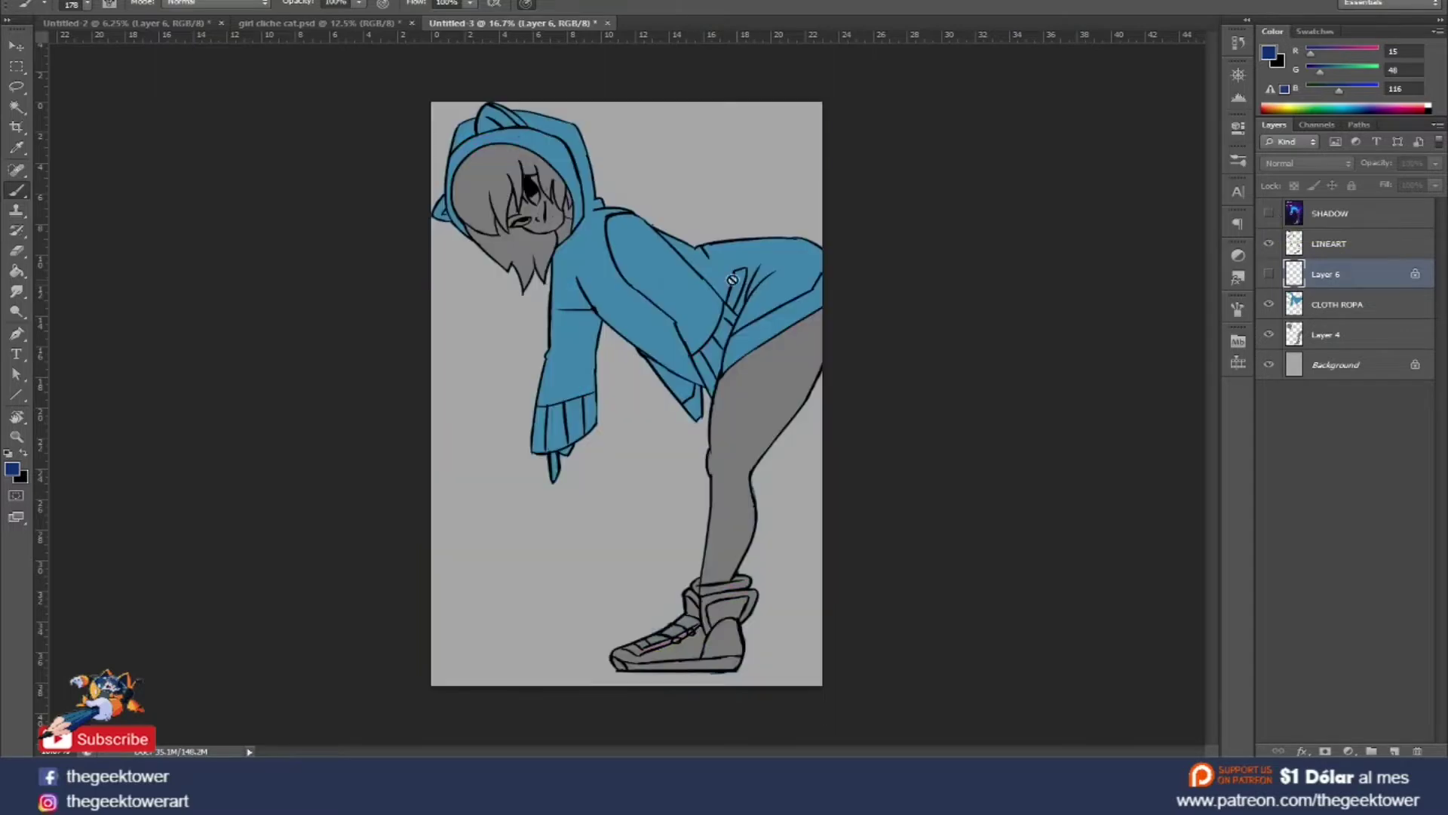
key("v")
left_click(677, 286)
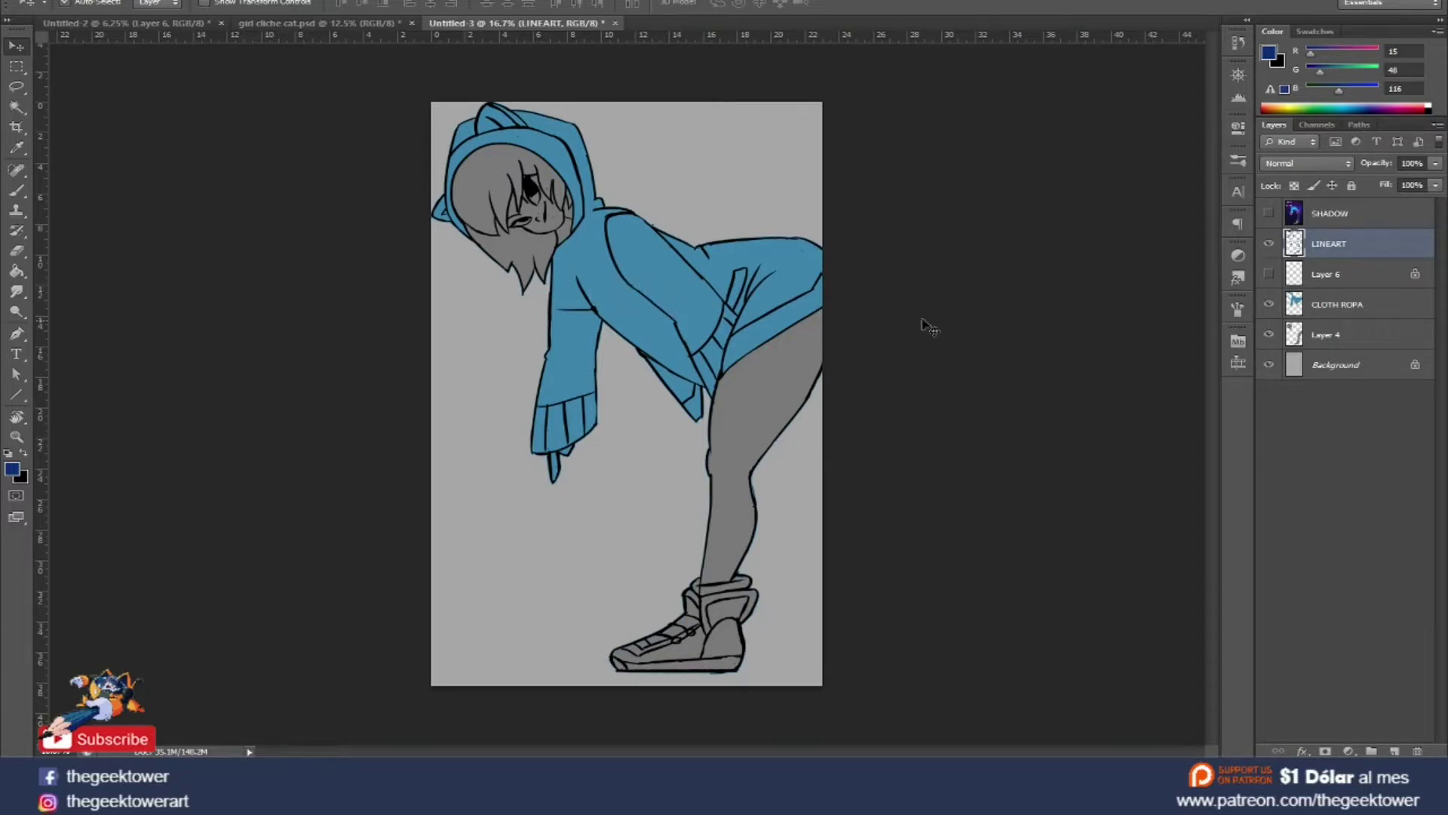
Add a new layer named 'SHADOW SOMBRA' above the CLOTH ROPA layer.
left_click(1326, 307)
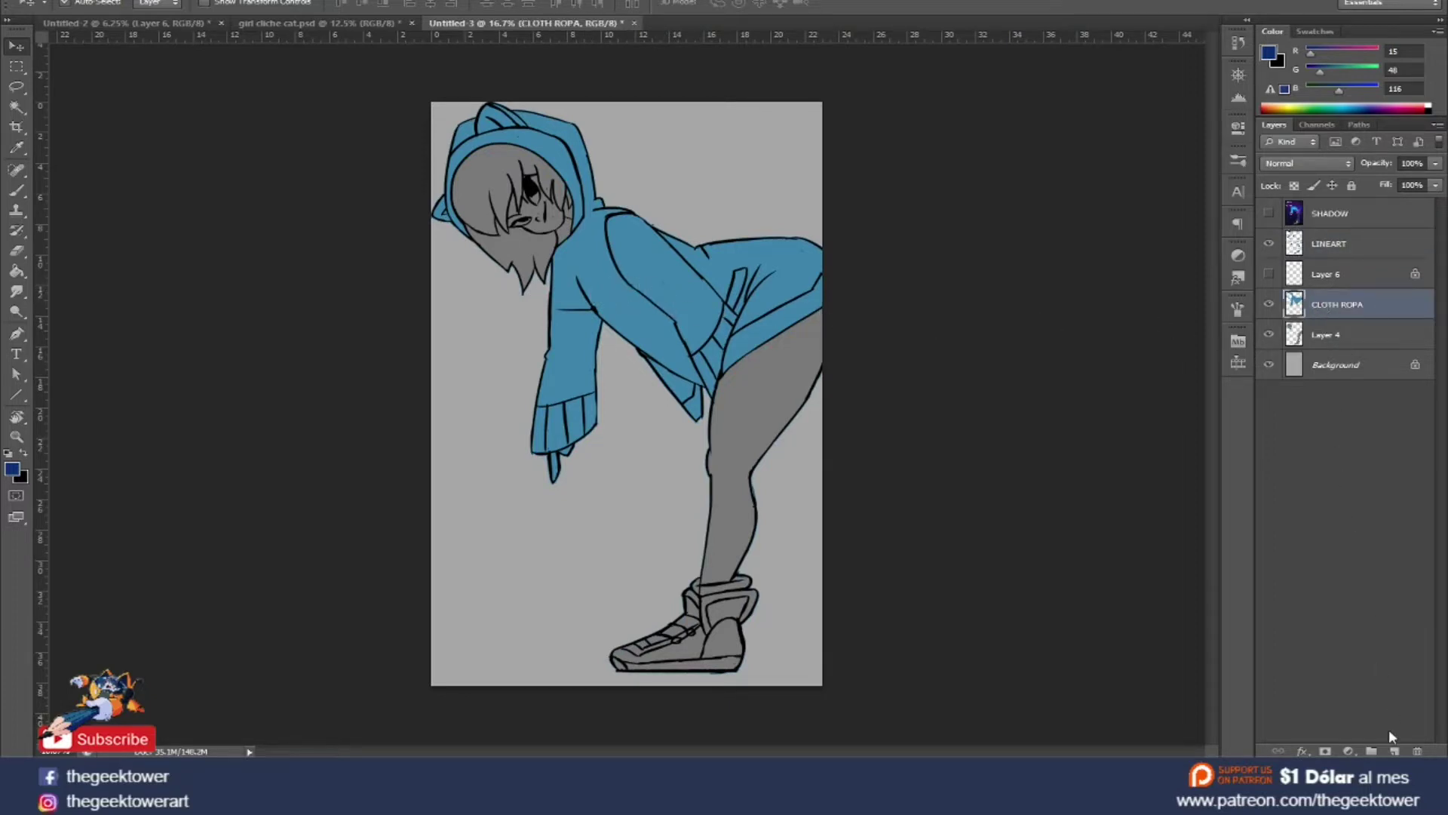
left_click(1397, 752)
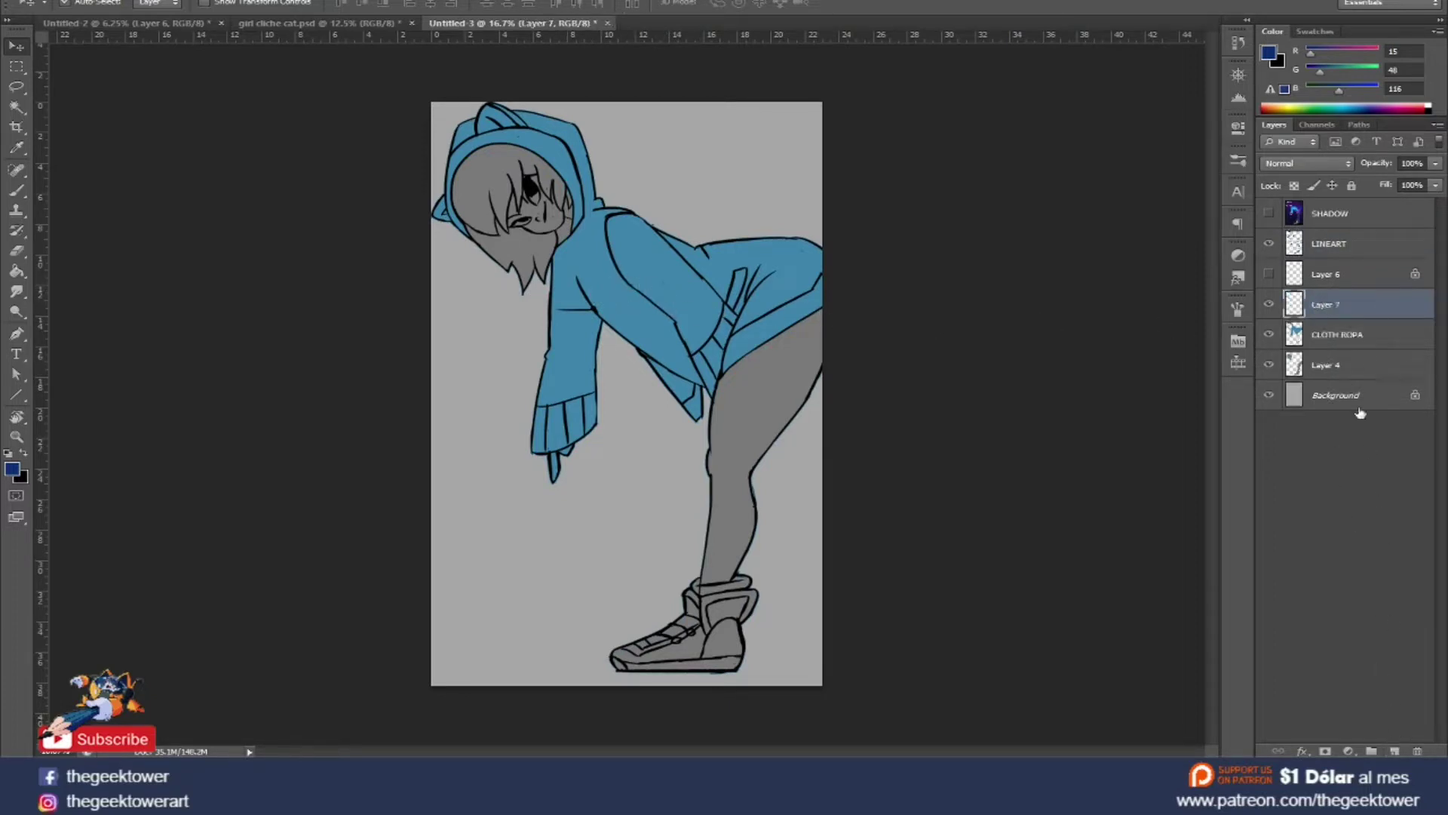
double_click(1332, 304)
type("SHADOW SOMBRA")
key("Return")
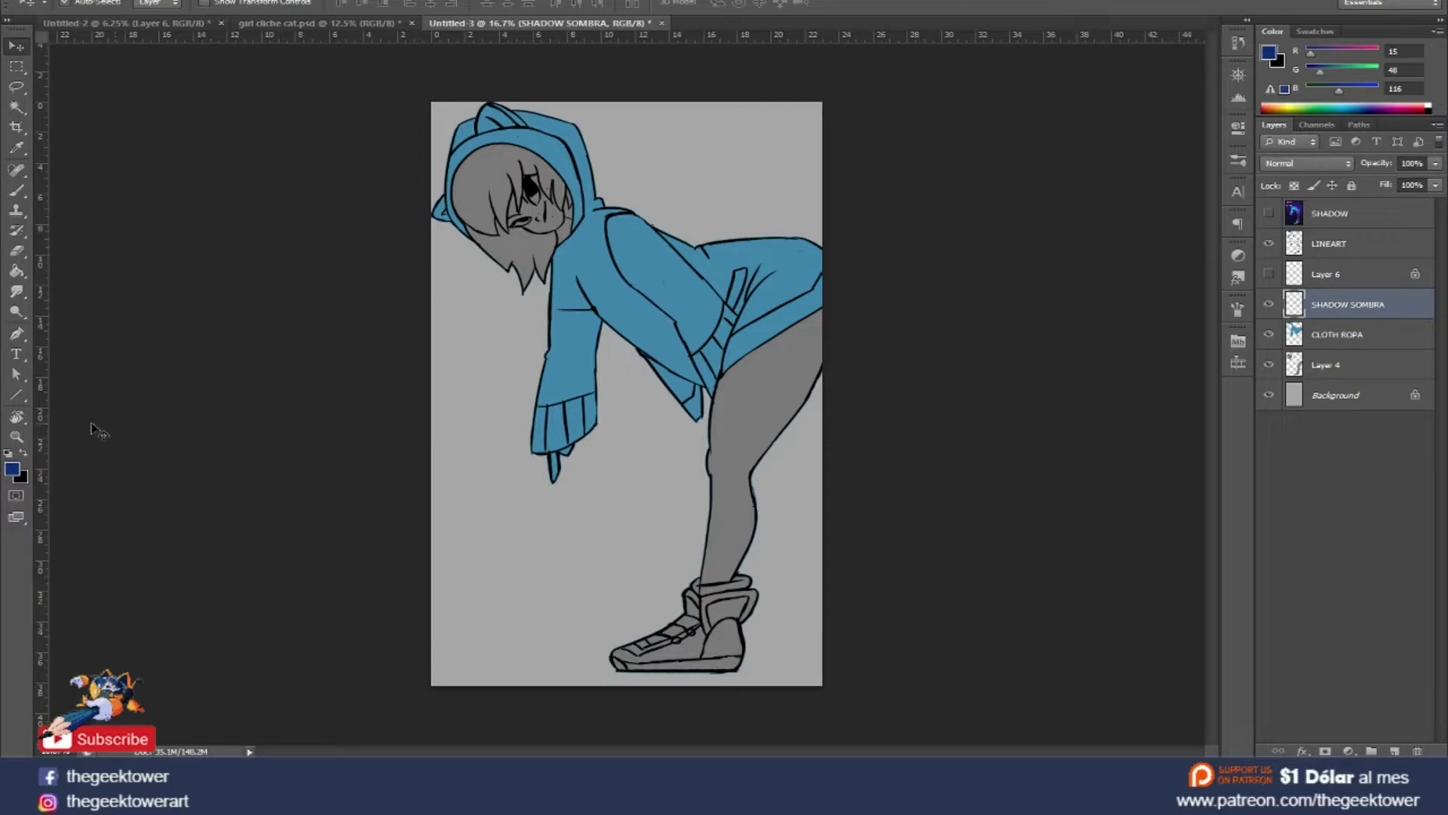
Set the foreground colour to dark navy blue 0e2977, darkened from the hoodie's blue.
left_click(12, 469)
left_click(671, 261)
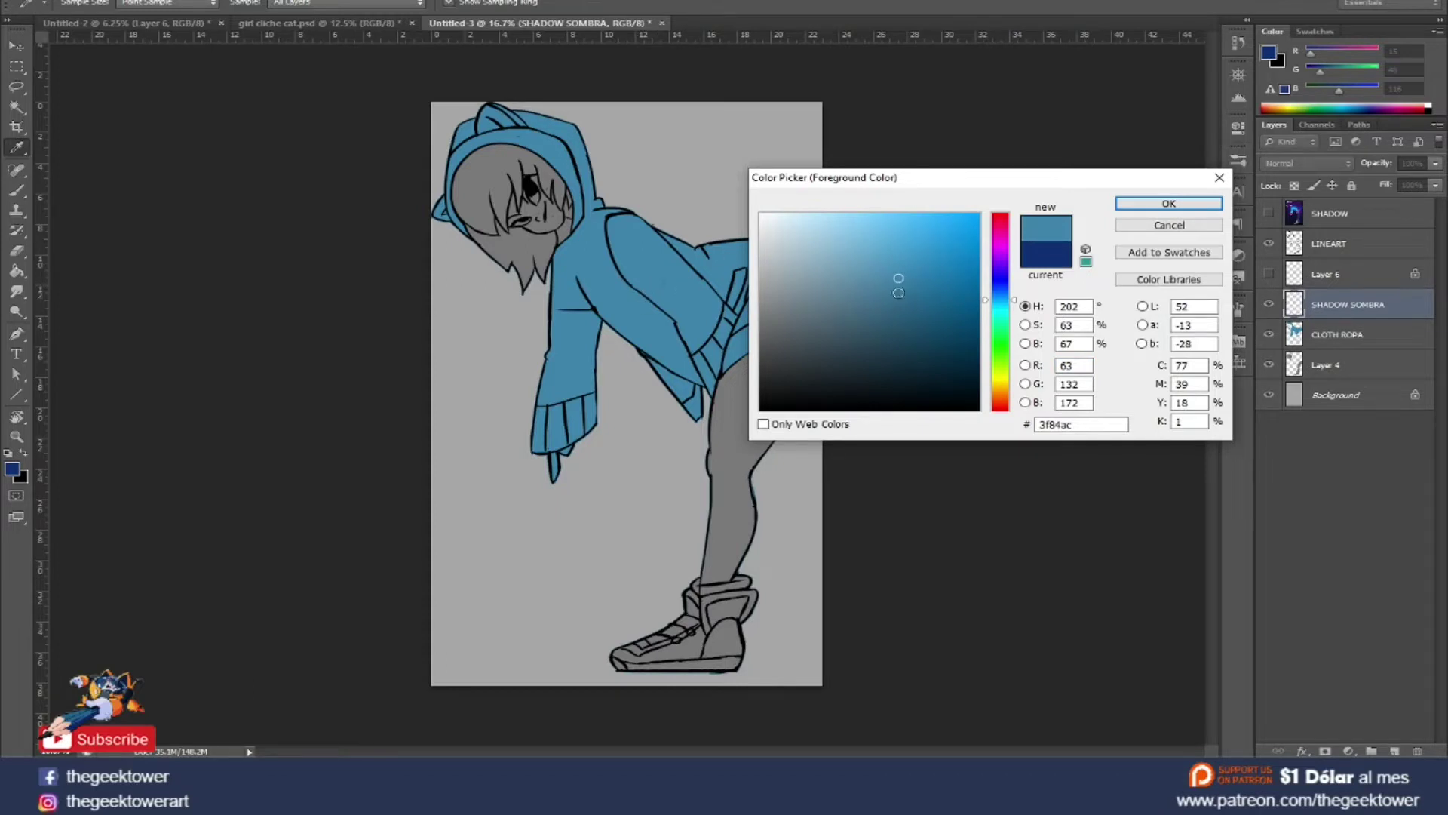
mouse_move(900, 281)
left_mouse_down()
mouse_move(904, 322)
mouse_move(1017, 302)
mouse_move(1018, 287)
left_mouse_up()
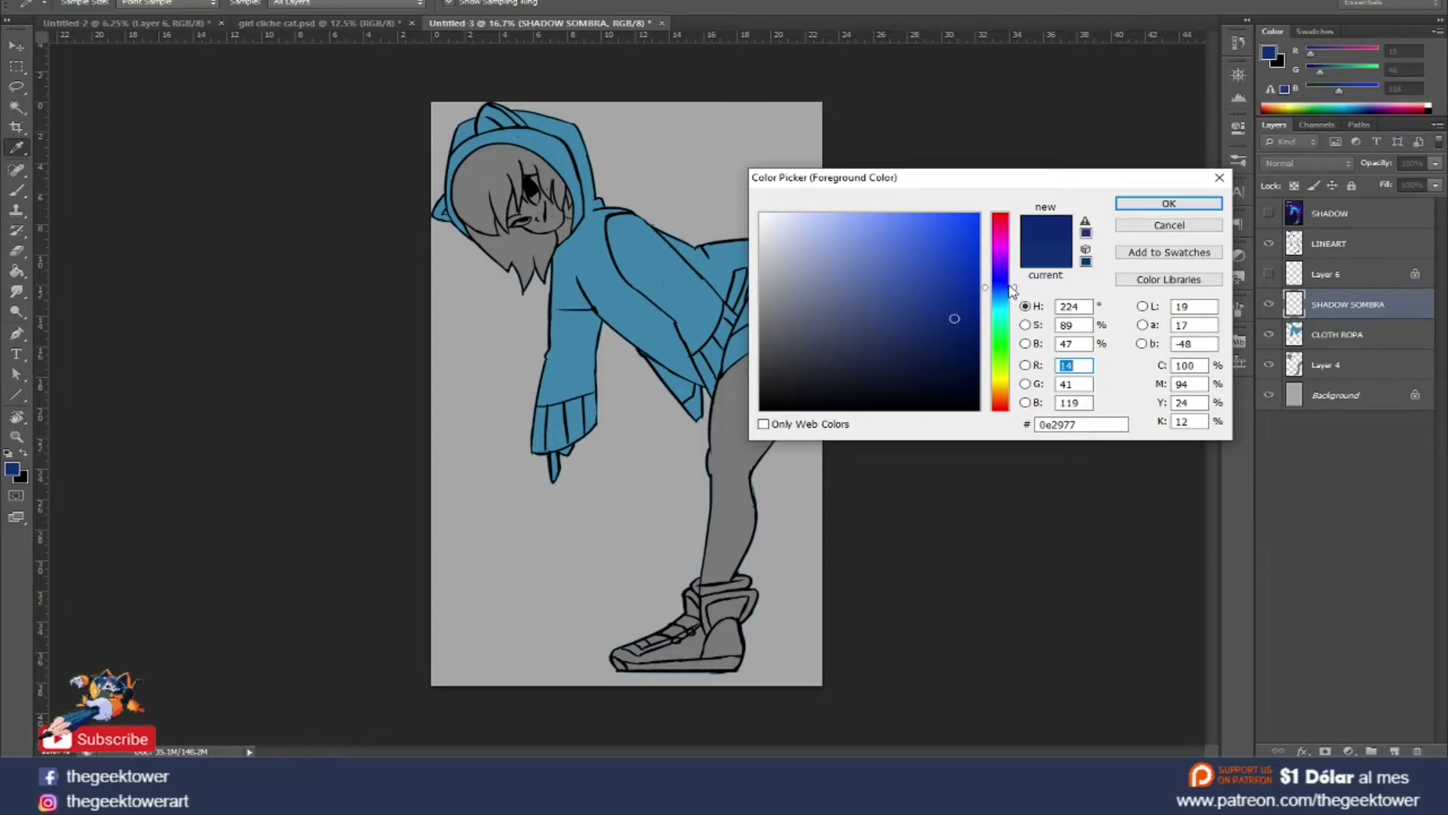
left_click(1132, 205)
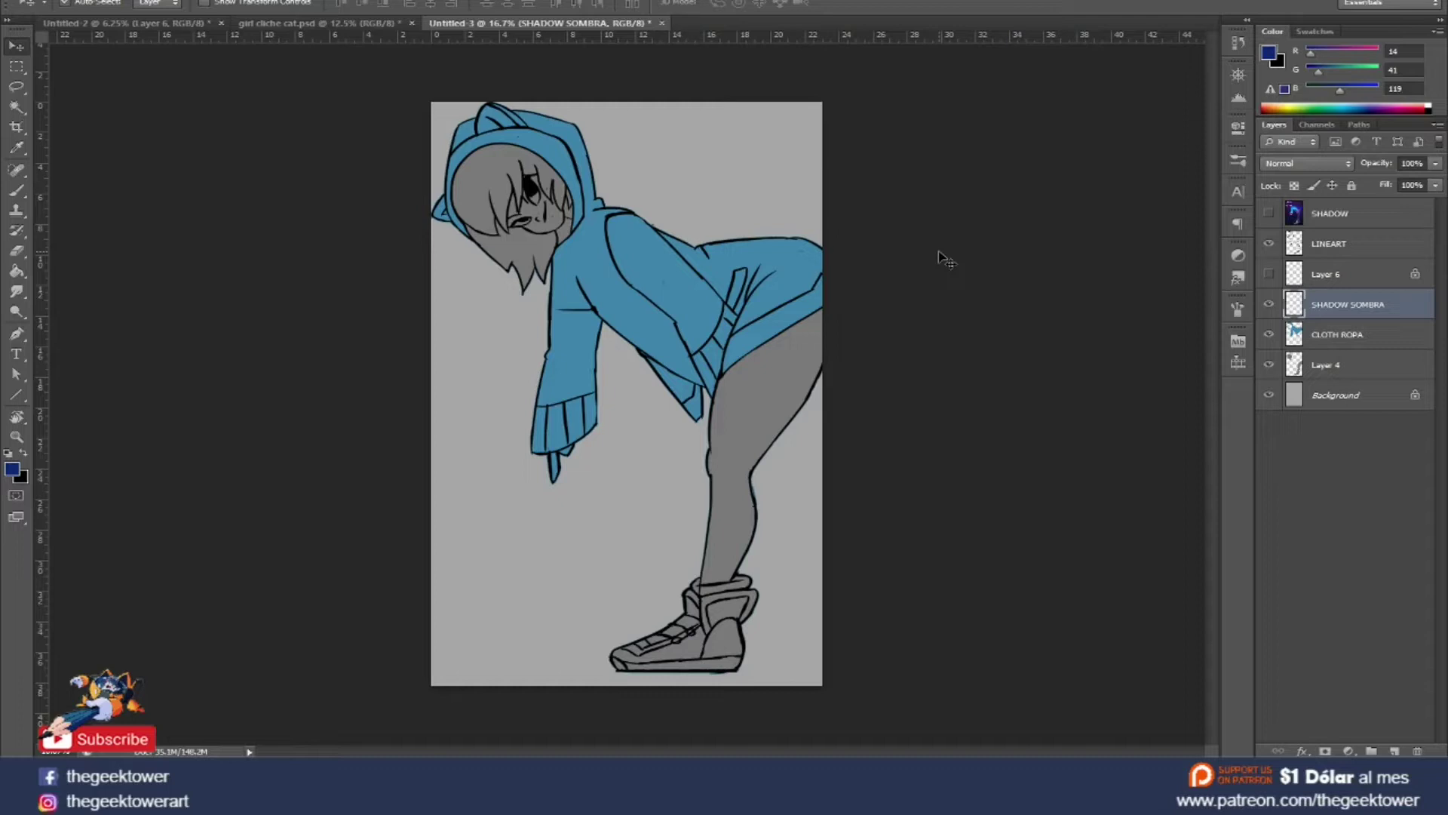
key("l")
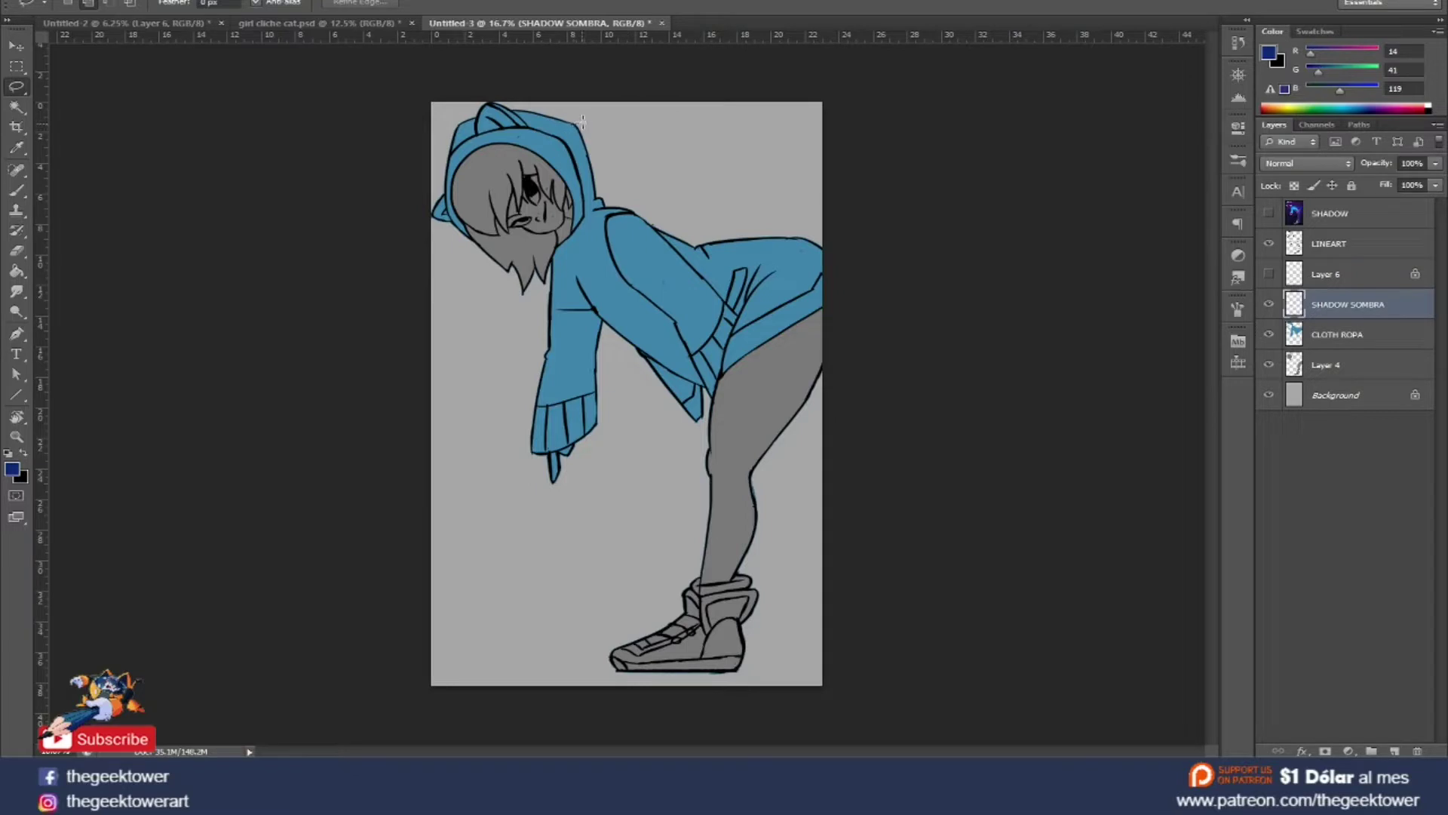
Lasso the top of the hood and fill it with dark blue.
left_click_drag(540, 160, 562, 226)
key("g")
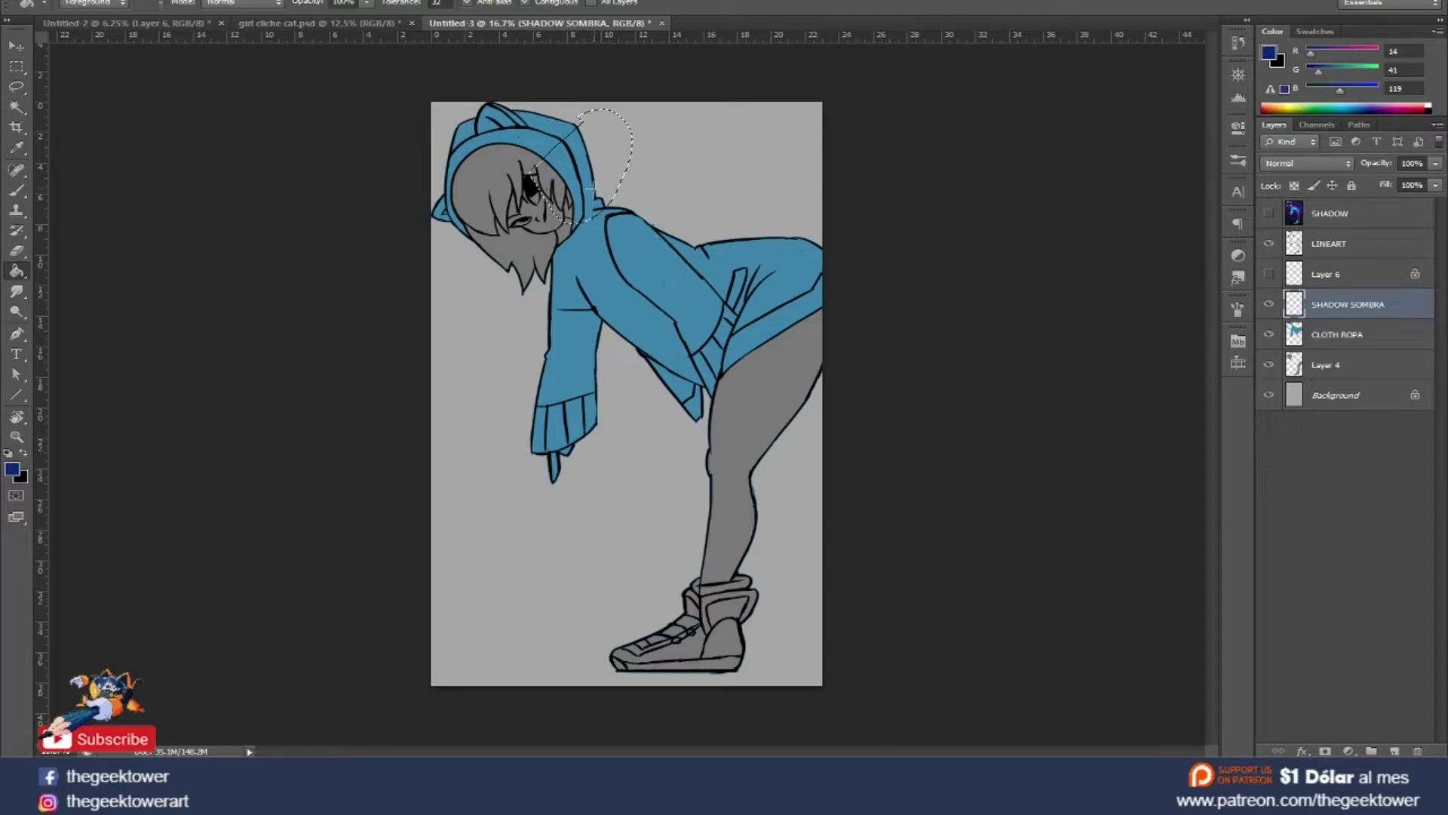
left_click(591, 189)
key("l")
right_click(602, 149)
left_click(634, 175)
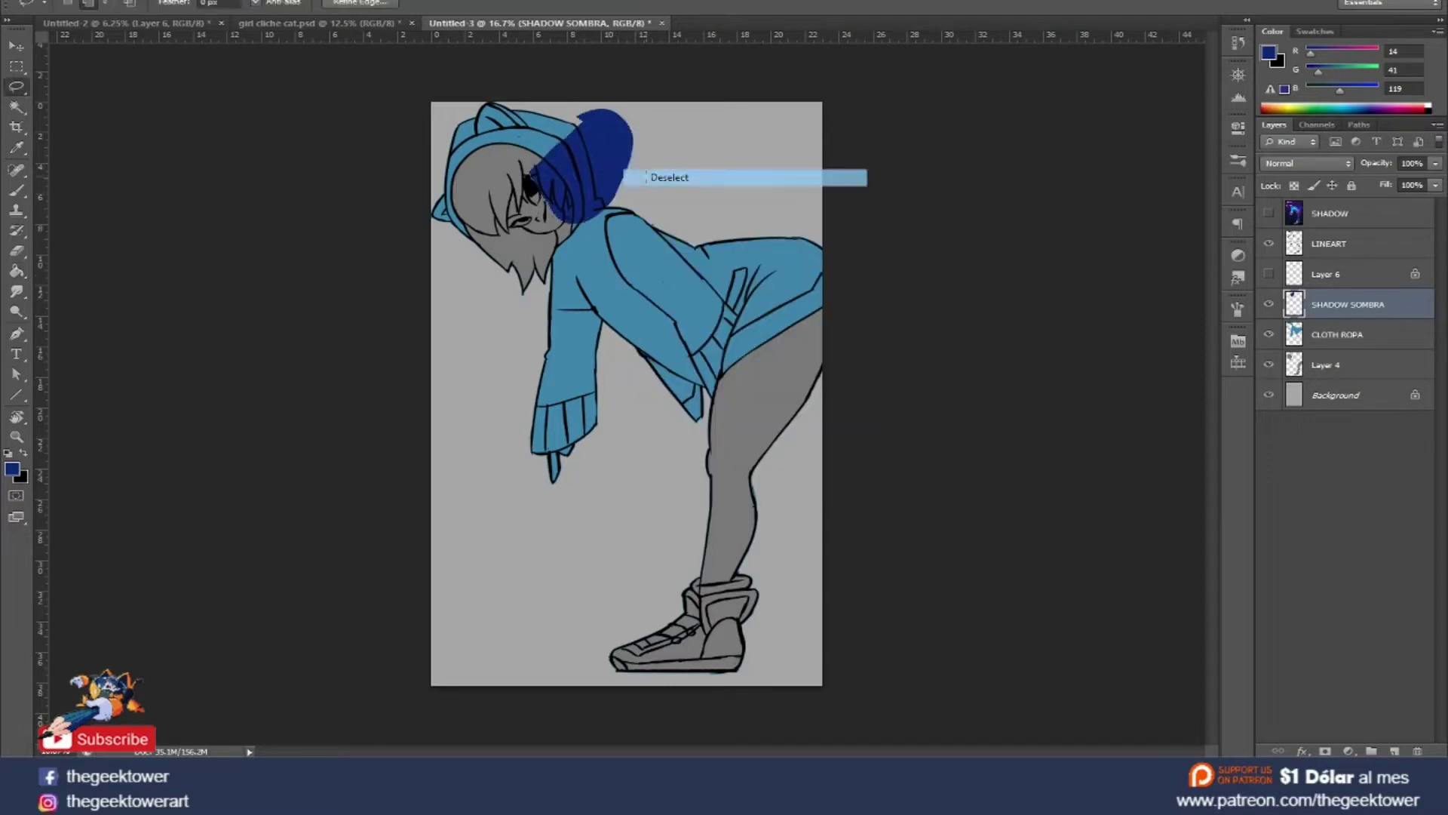
Clip SHADOW SOMBRA to the clothing layer and lower its opacity to 64%.
double_click(1326, 304)
key("Return")
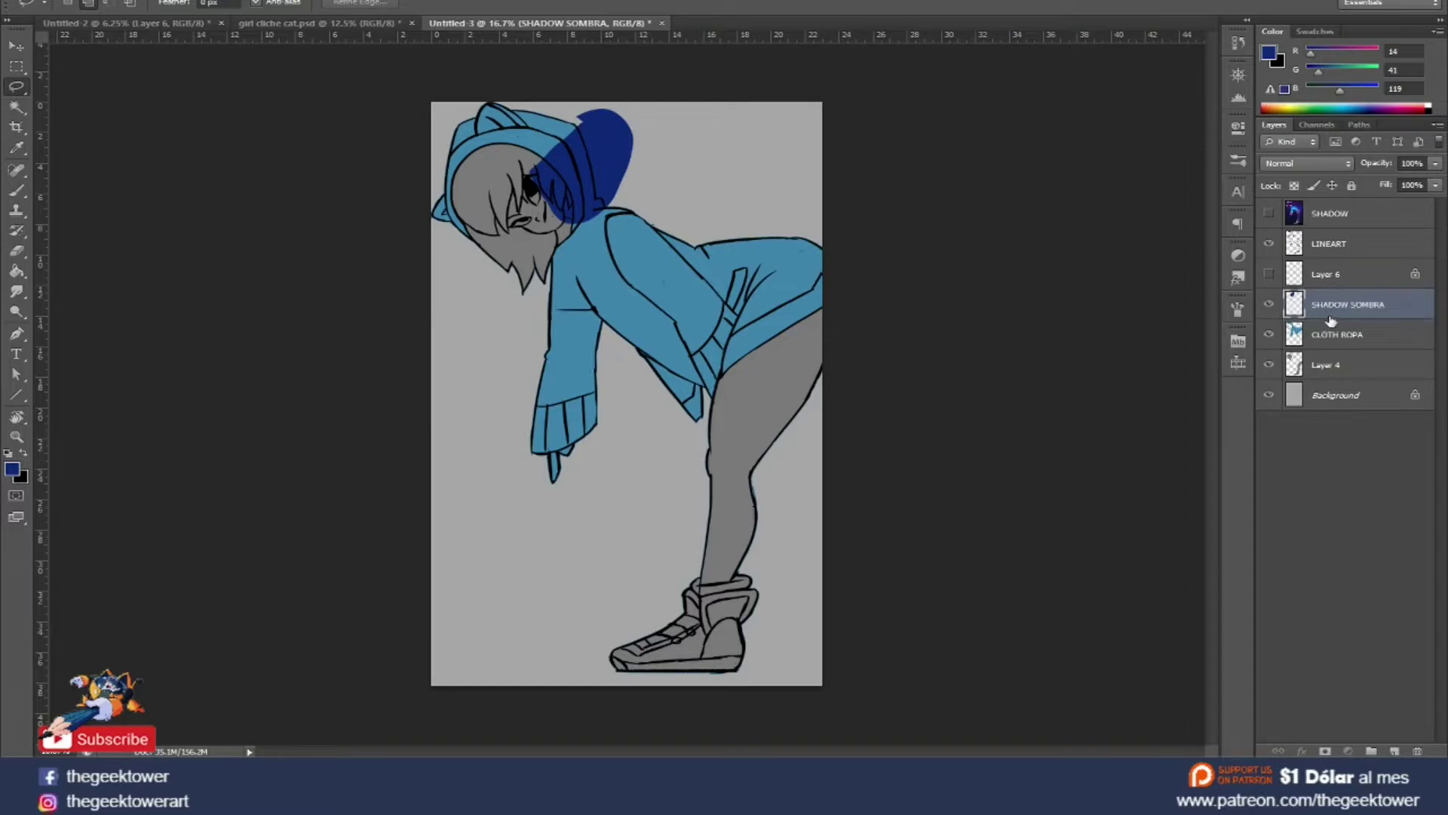
left_click_drag(1328, 321, 1324, 314)
left_click_drag(1324, 313, 1326, 313)
left_click(1325, 312, "alt")
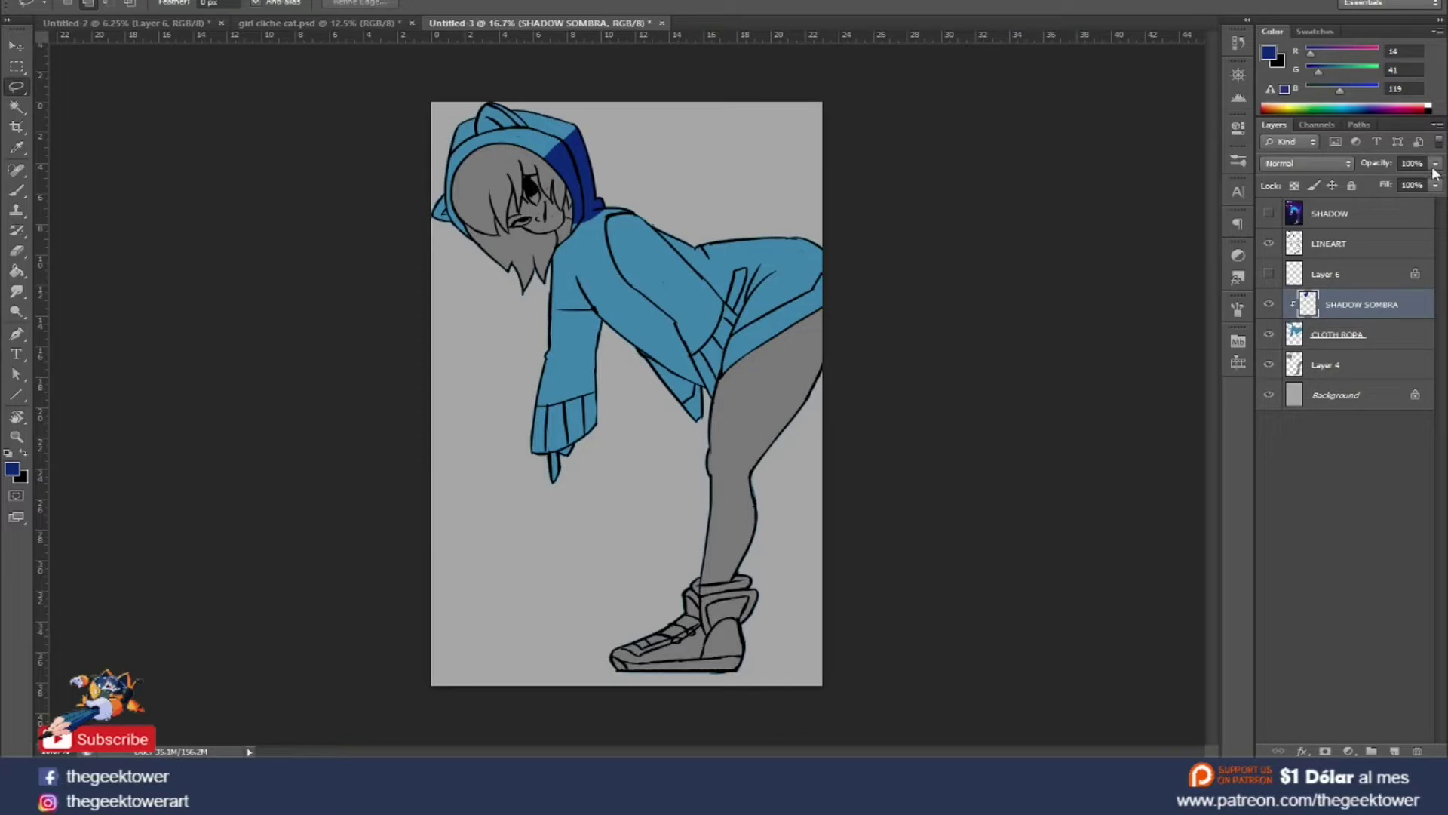
left_click_drag(1435, 165, 1425, 185)
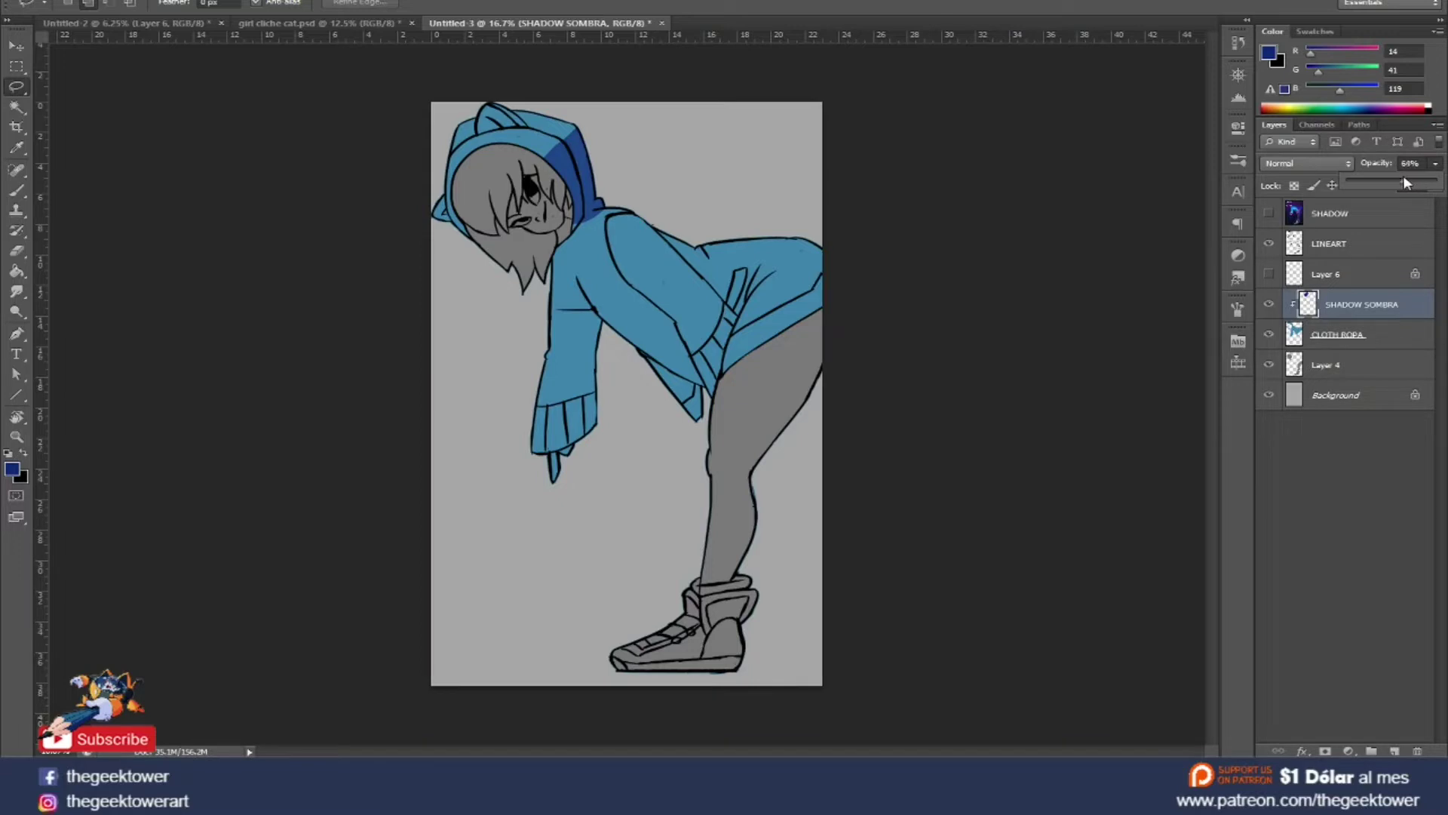
left_click(1332, 306)
right_click(596, 162)
key("Escape")
key("b")
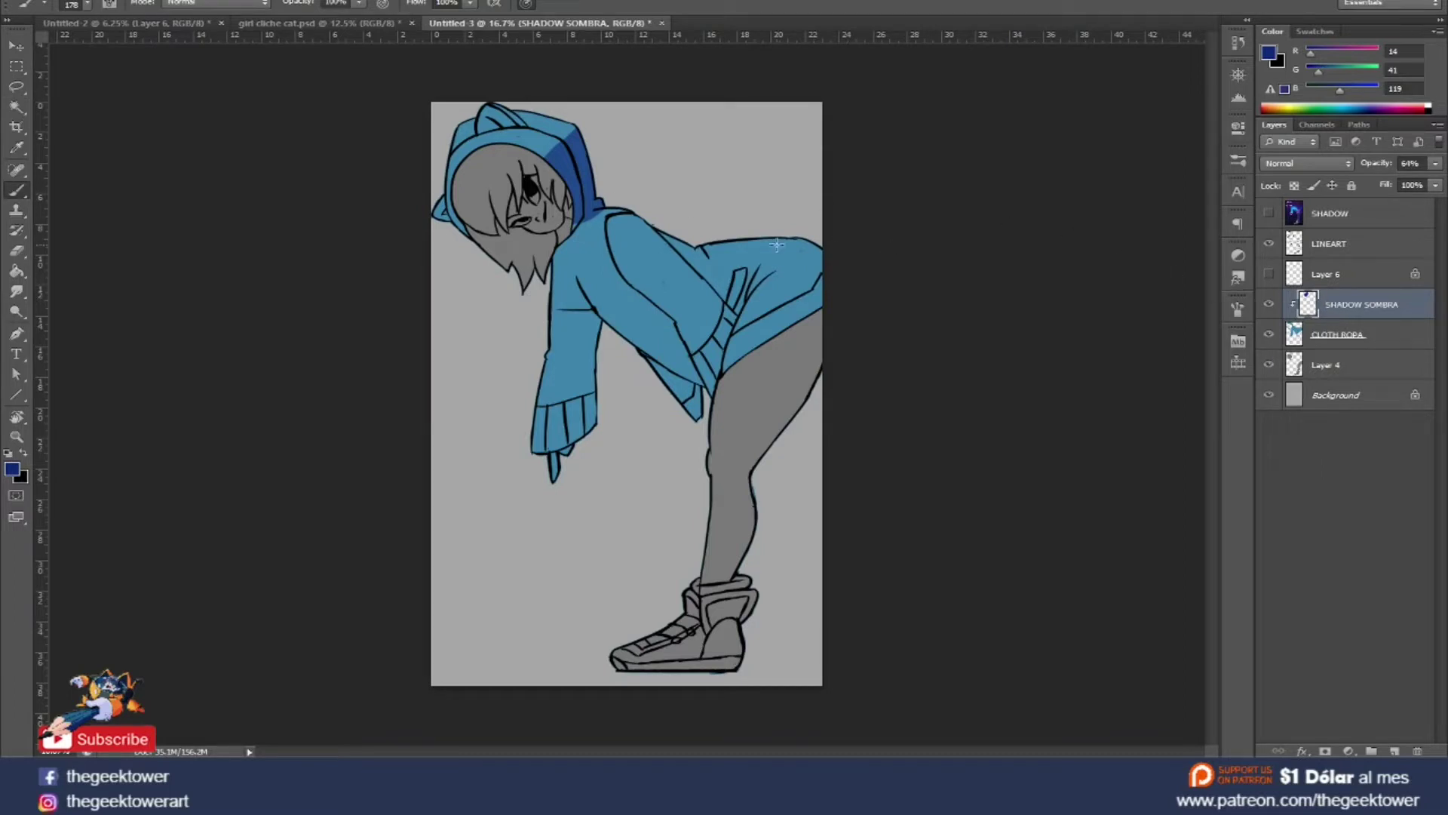
Paint a dark blue cel shadow over the hood and shoulder with a large brush.
key("l")
left_click_drag(570, 213, 536, 252)
left_click_drag(535, 308, 641, 198)
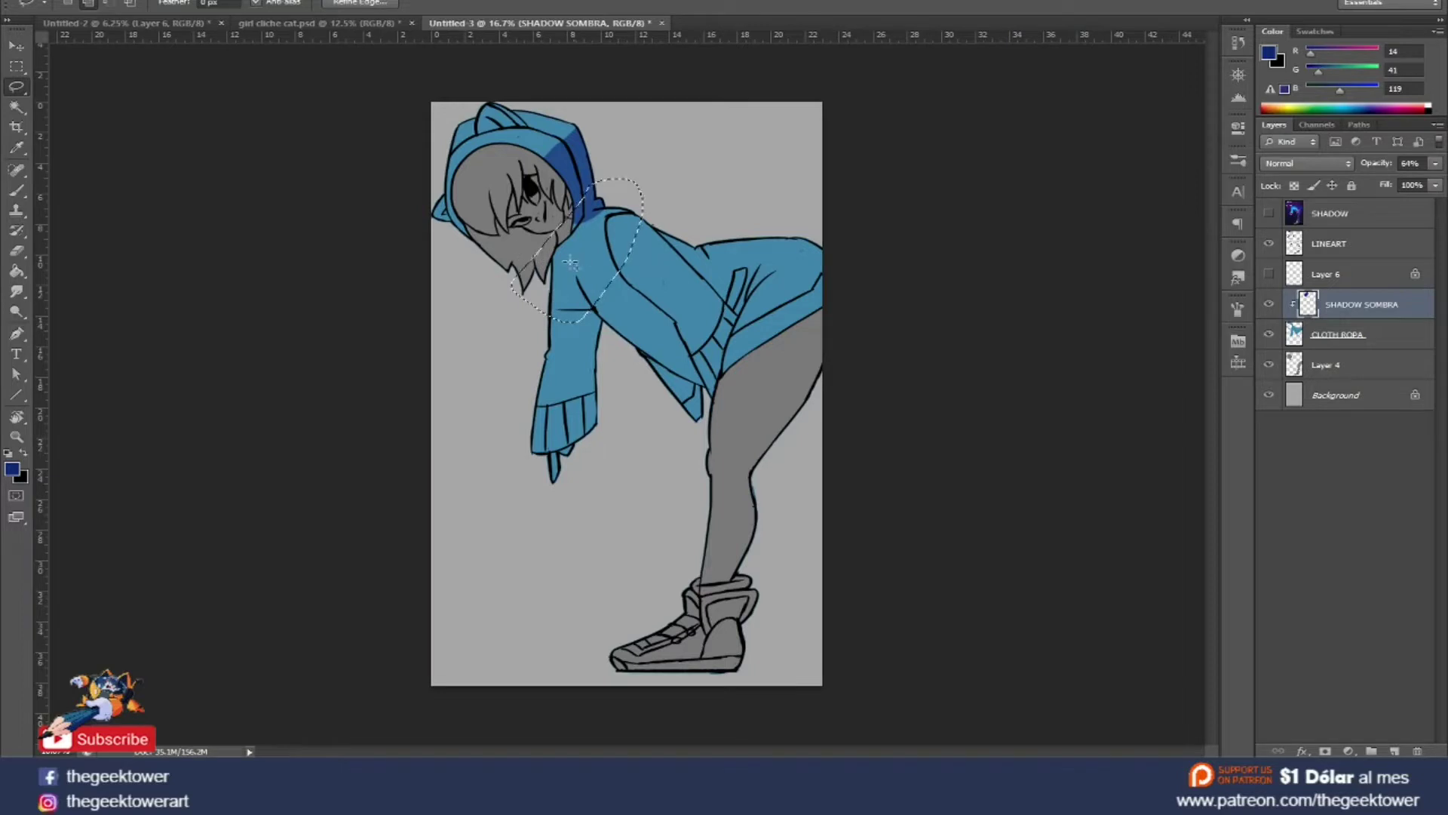
key("b")
left_click_drag(604, 227, 562, 264)
right_click(608, 230)
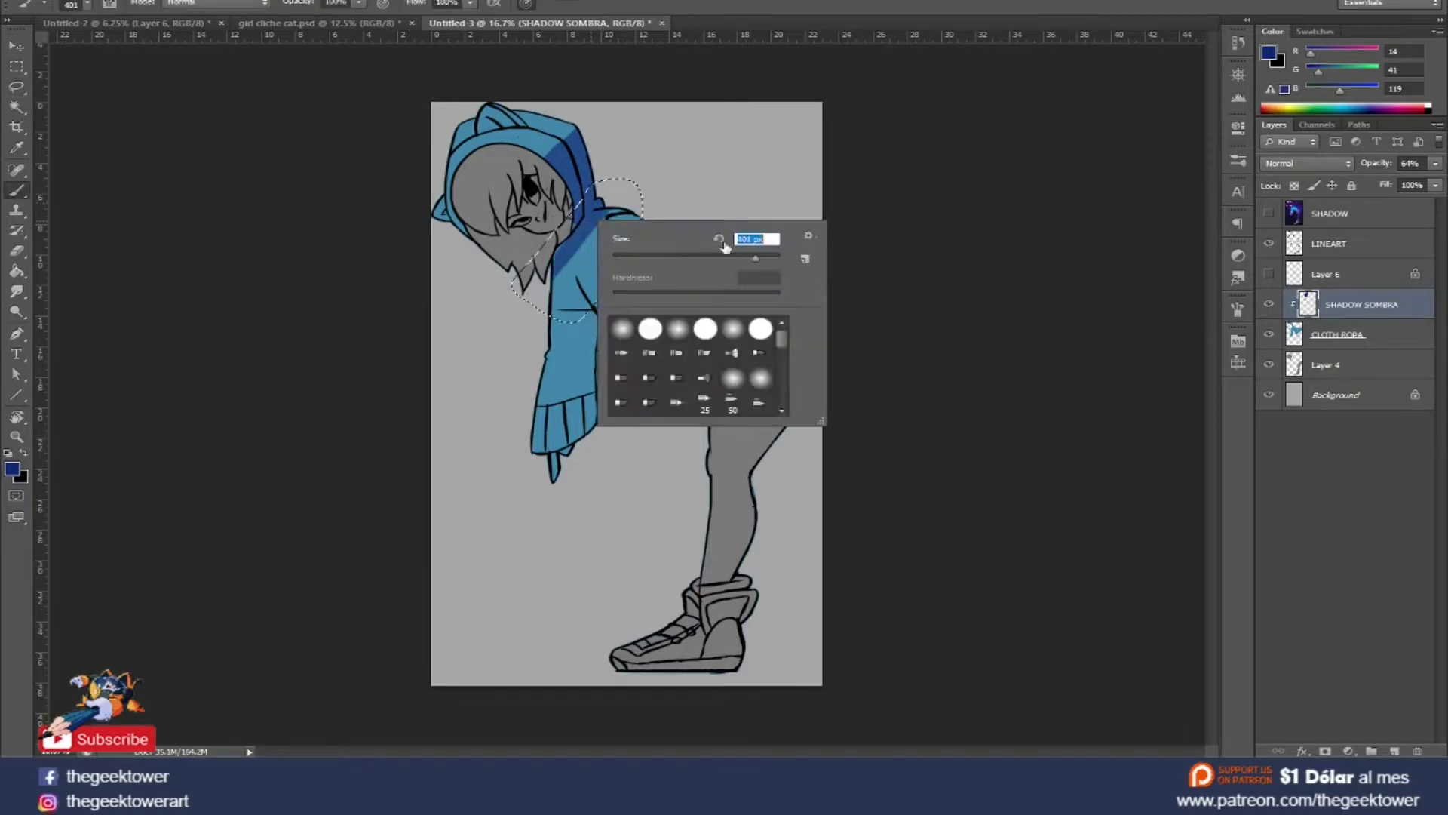
left_click(588, 231)
left_click_drag(626, 227, 561, 273)
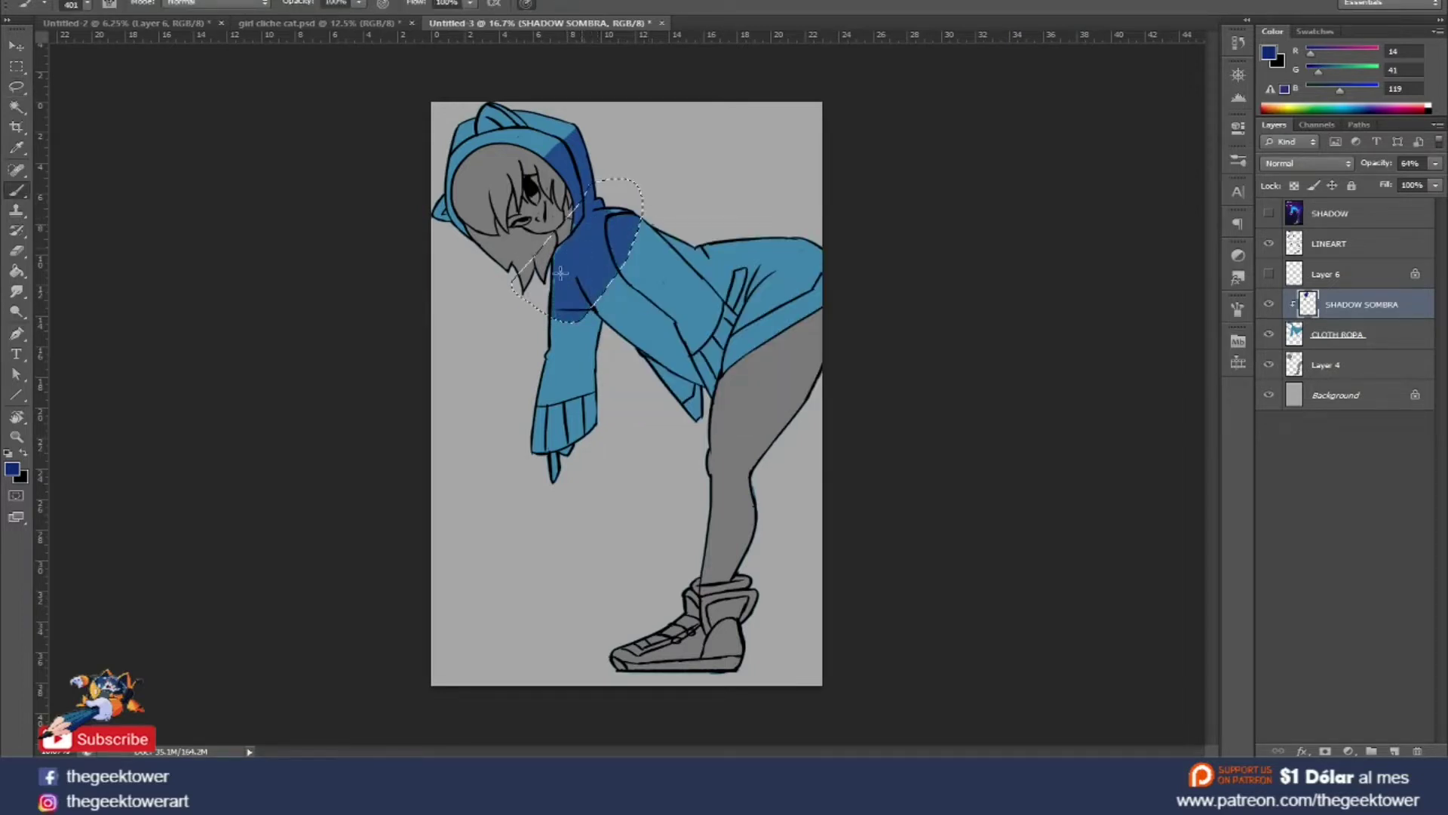
key("l")
right_click(664, 188)
left_click(710, 199)
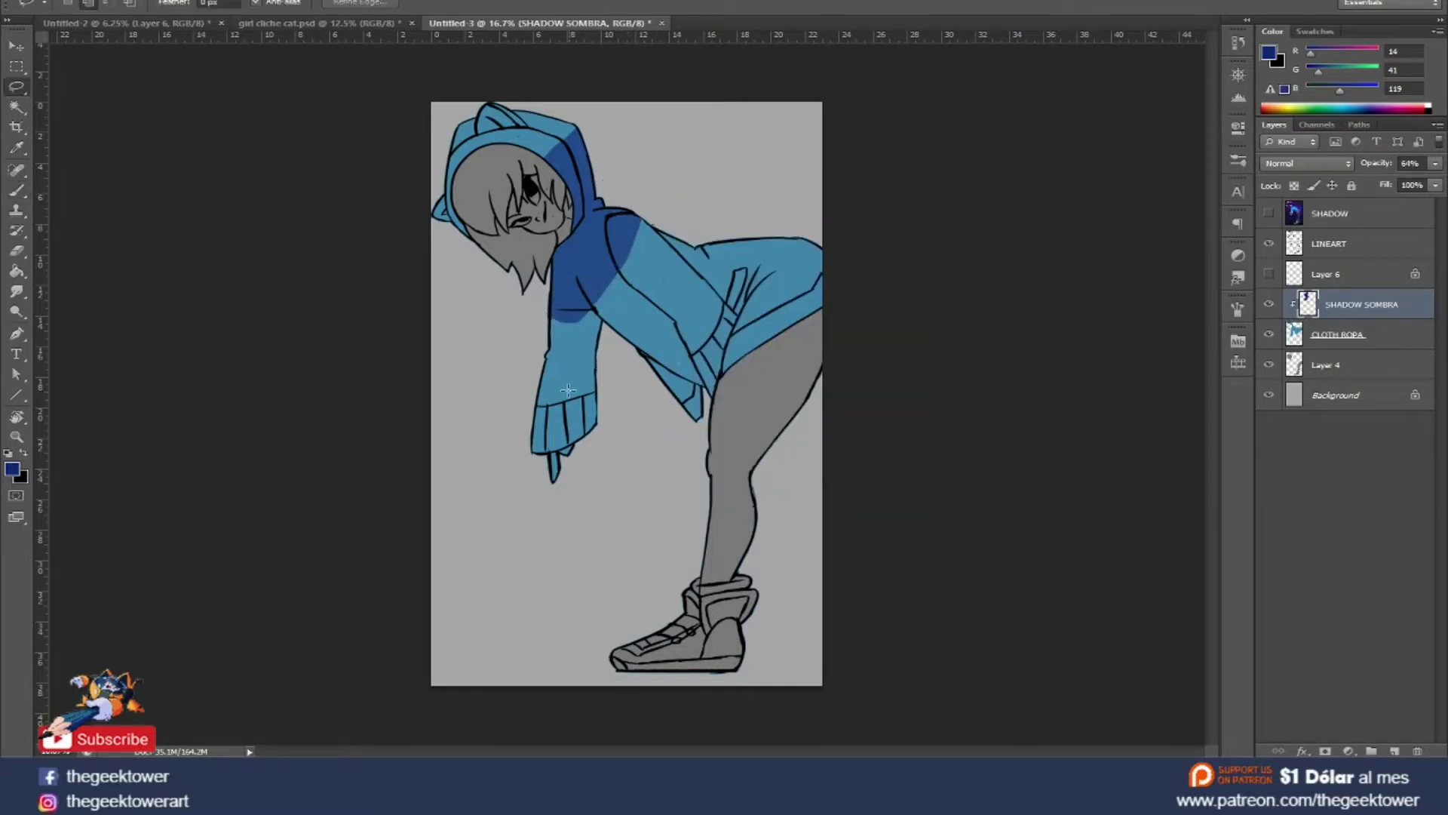
Fill dark blue shadows on the sleeve and the hoodie front.
left_click_drag(585, 305, 565, 464)
left_click_drag(609, 327, 586, 308)
mouse_move(630, 235)
left_mouse_down()
mouse_move(720, 370)
mouse_move(739, 321)
mouse_move(679, 246)
mouse_move(630, 227)
mouse_move(707, 324)
mouse_move(721, 377)
mouse_move(709, 395)
mouse_move(675, 321)
mouse_move(611, 254)
mouse_move(622, 223)
left_mouse_up()
key("g")
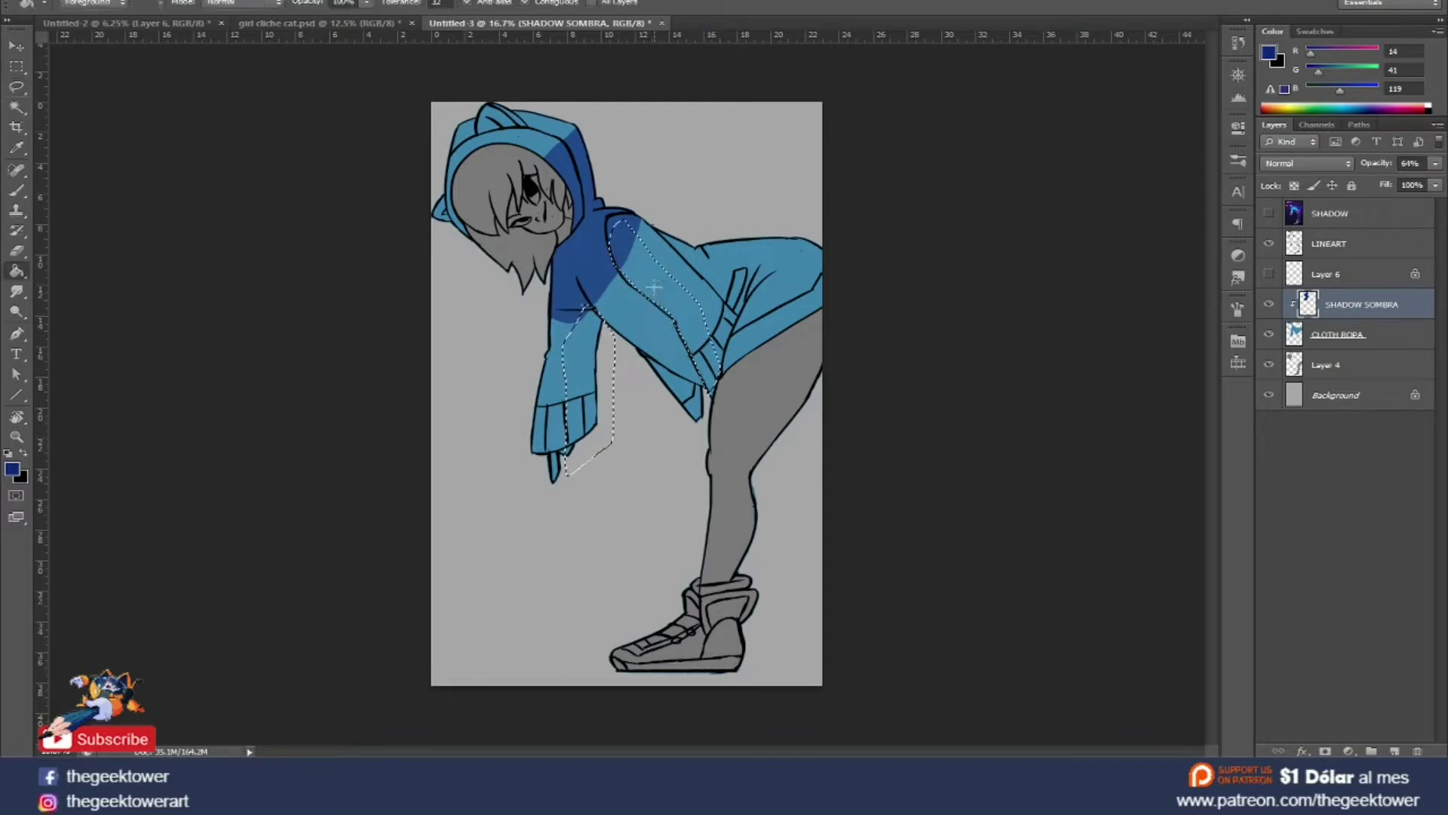
left_click(655, 289)
key("l")
right_click(648, 219)
left_click(668, 225)
Add a dark blue shadow along the hoodie's front edge.
key("b")
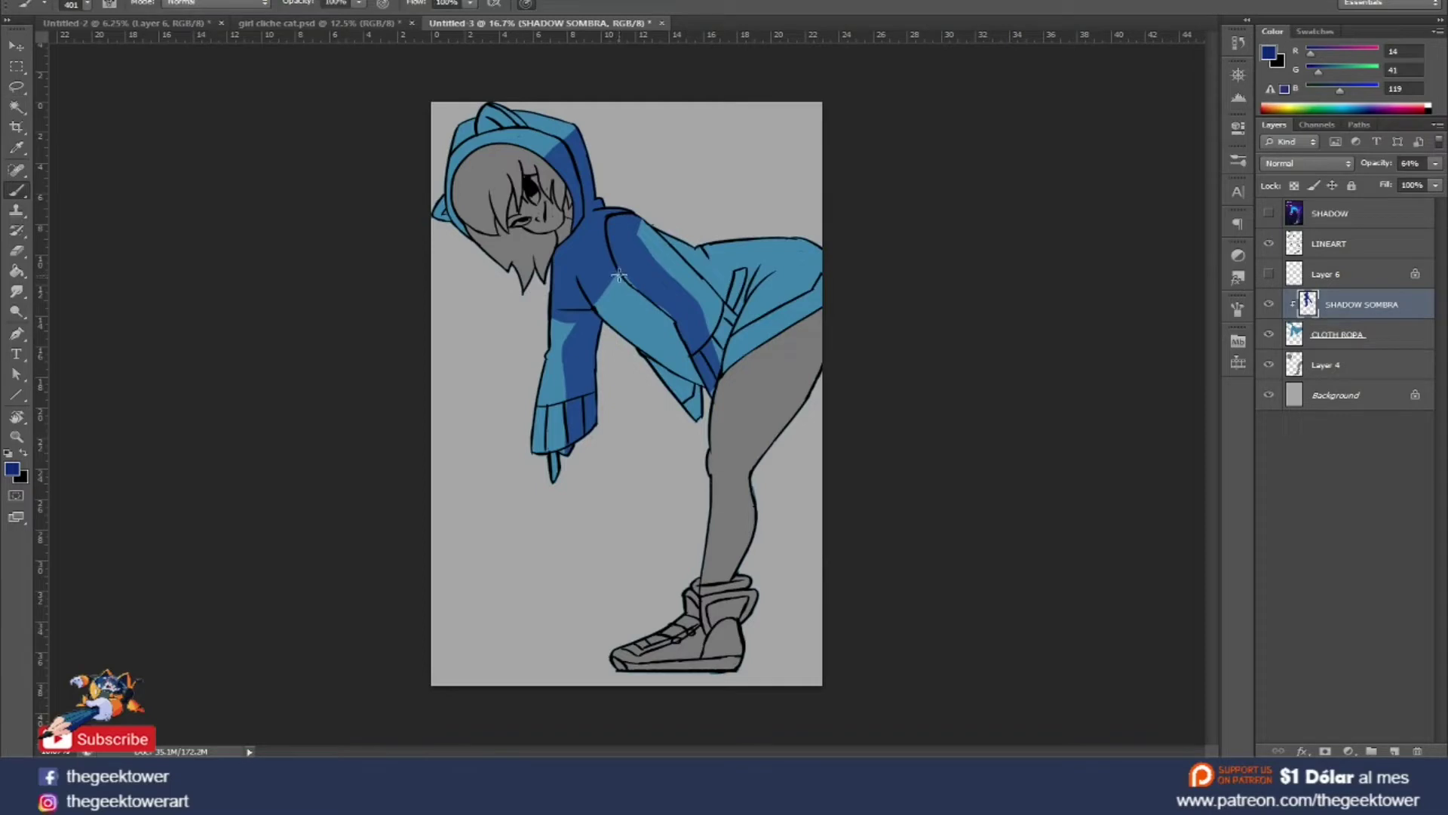
key("l")
left_click_drag(615, 260, 693, 430)
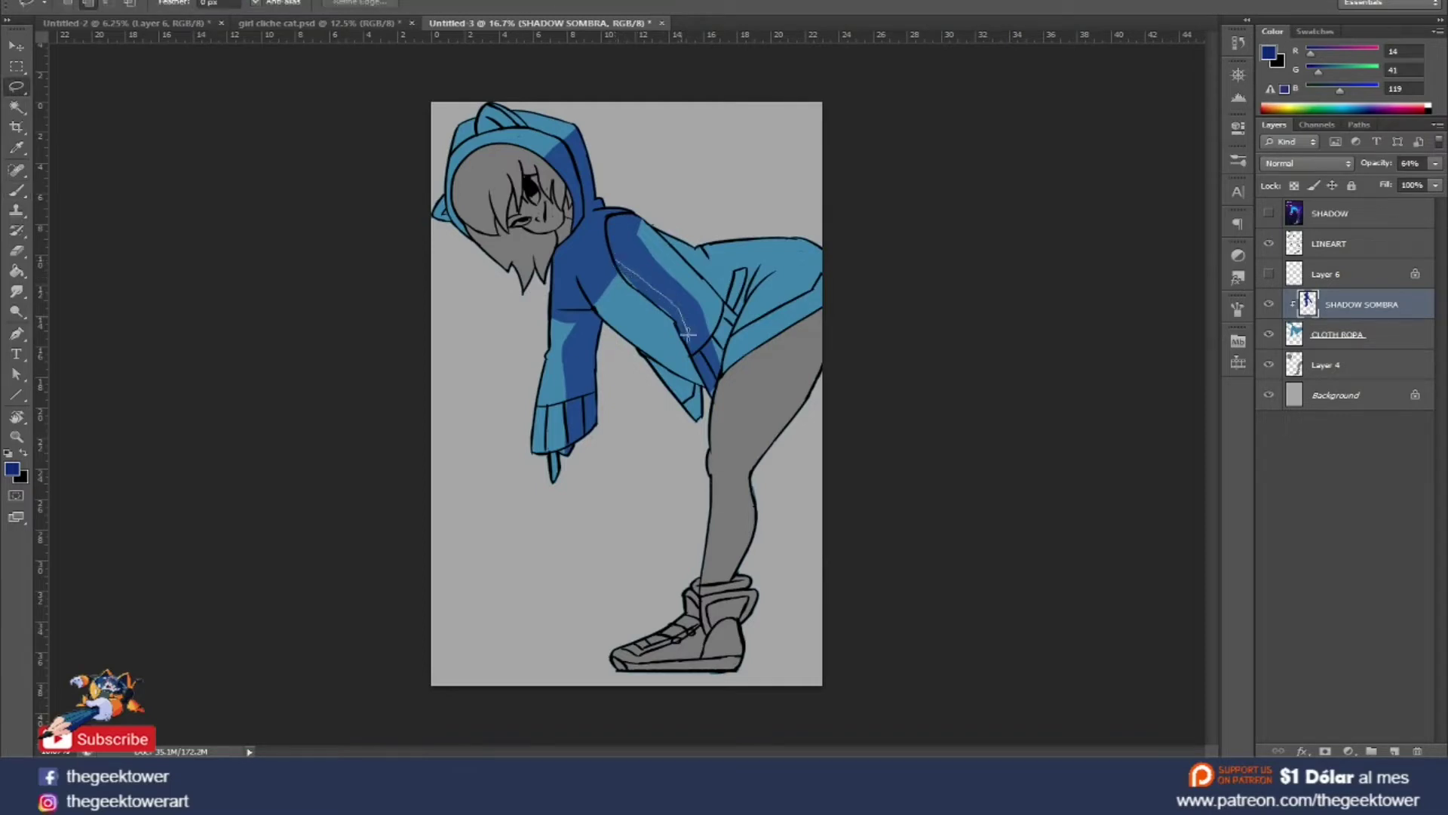
mouse_move(694, 430)
left_mouse_down()
mouse_move(613, 261)
mouse_move(633, 361)
mouse_move(698, 377)
left_mouse_up()
key("b")
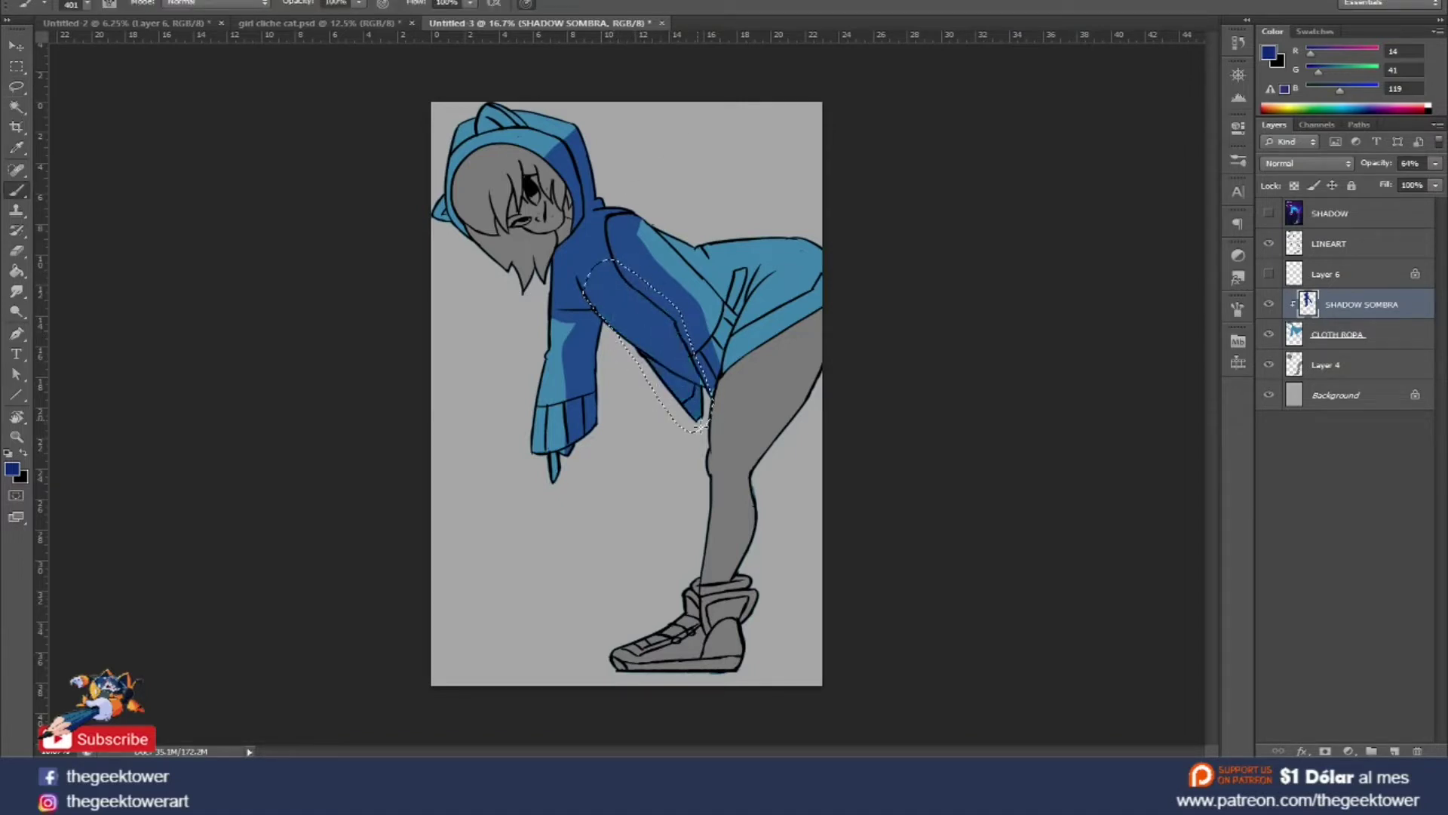
key("l")
right_click(671, 197)
left_click(684, 207)
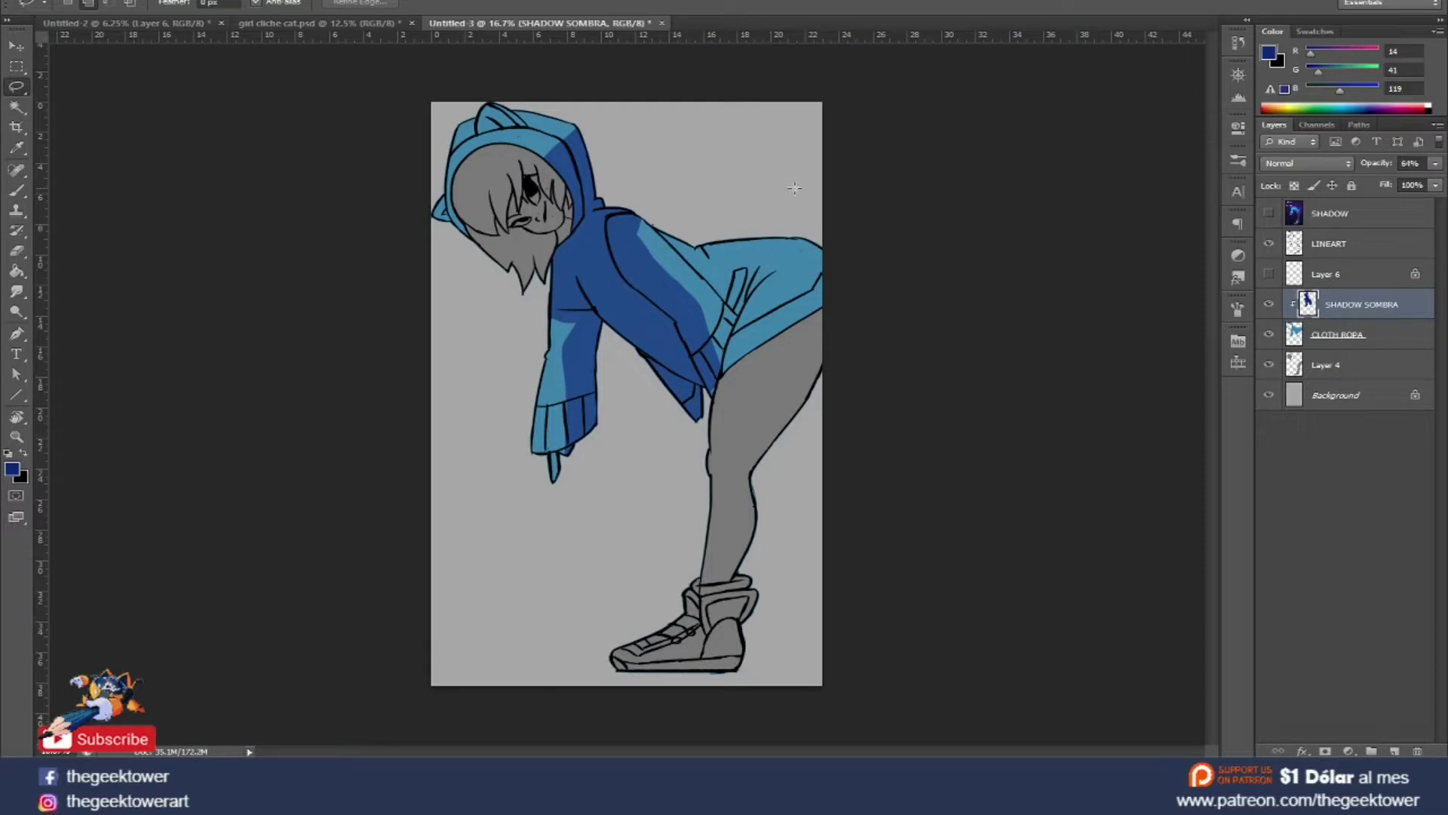
scroll(717, 286, "up", 2)
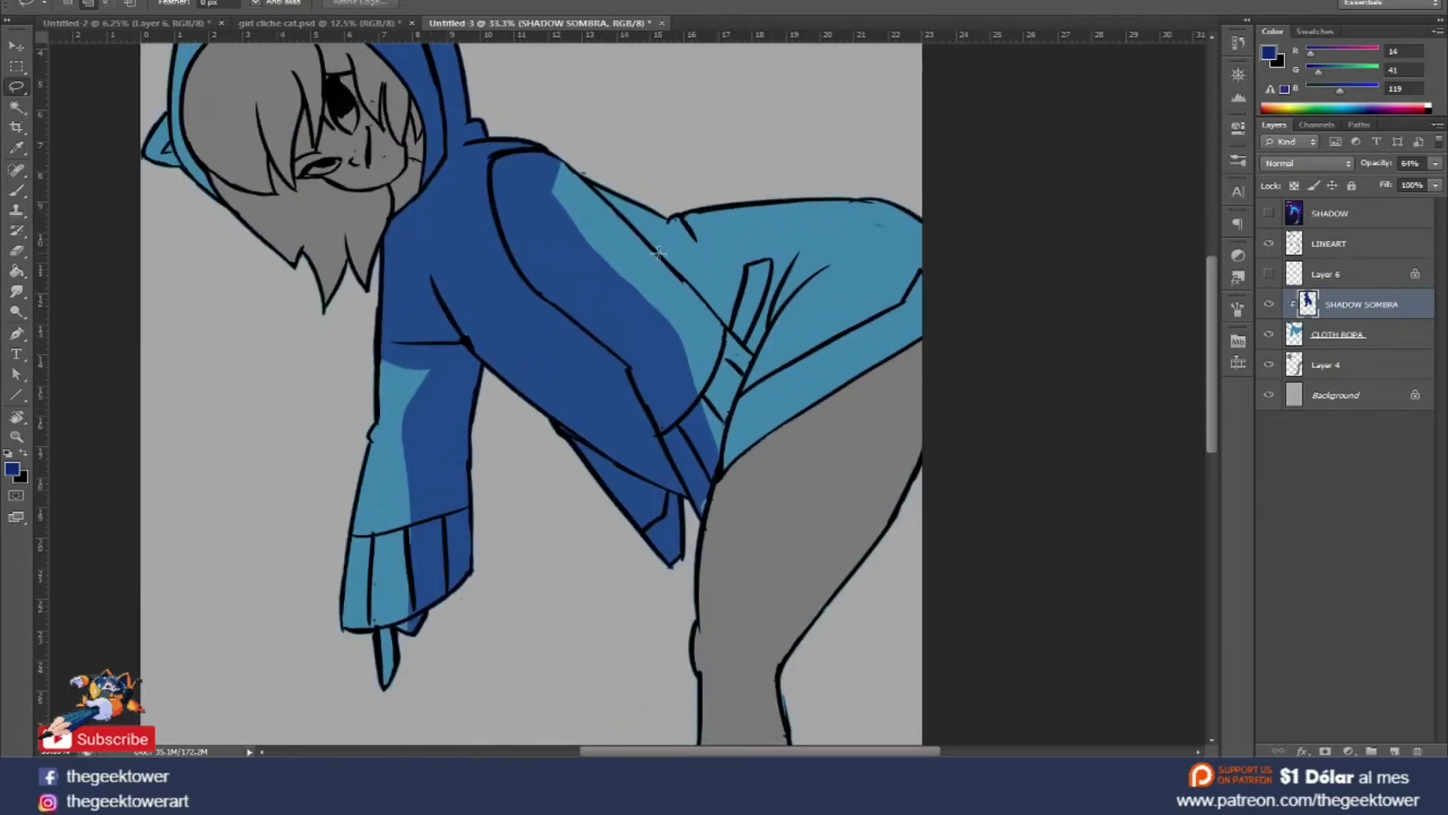
Fill a dark navy shadow over the lower hoodie back and hip above the leg.
left_click_drag(701, 260, 798, 284)
left_click_drag(821, 293, 894, 332)
mouse_move(714, 499)
left_mouse_down()
mouse_move(756, 353)
mouse_move(667, 255)
left_mouse_up()
key("g")
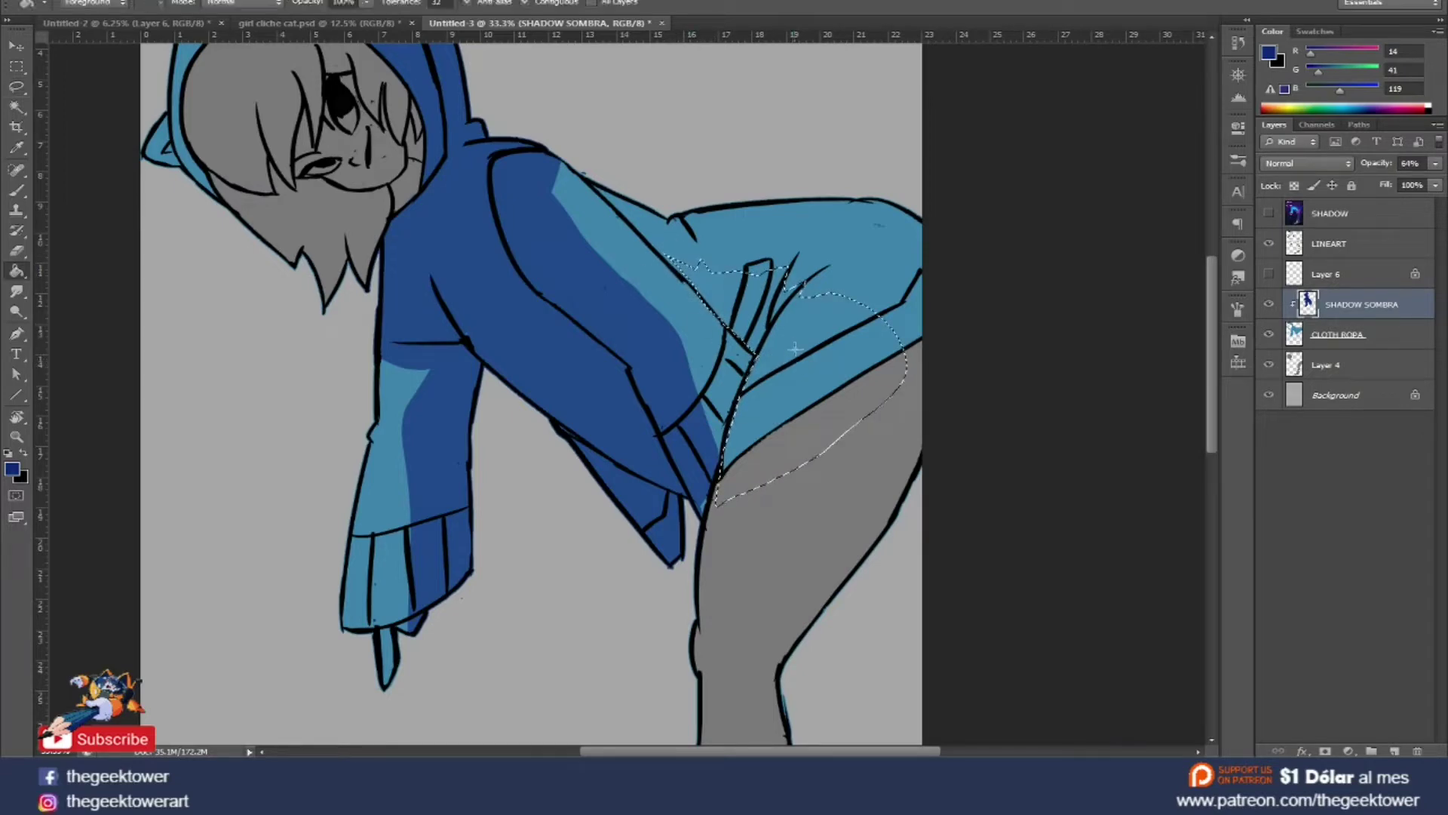
left_click(794, 353)
key("l")
right_click(796, 240)
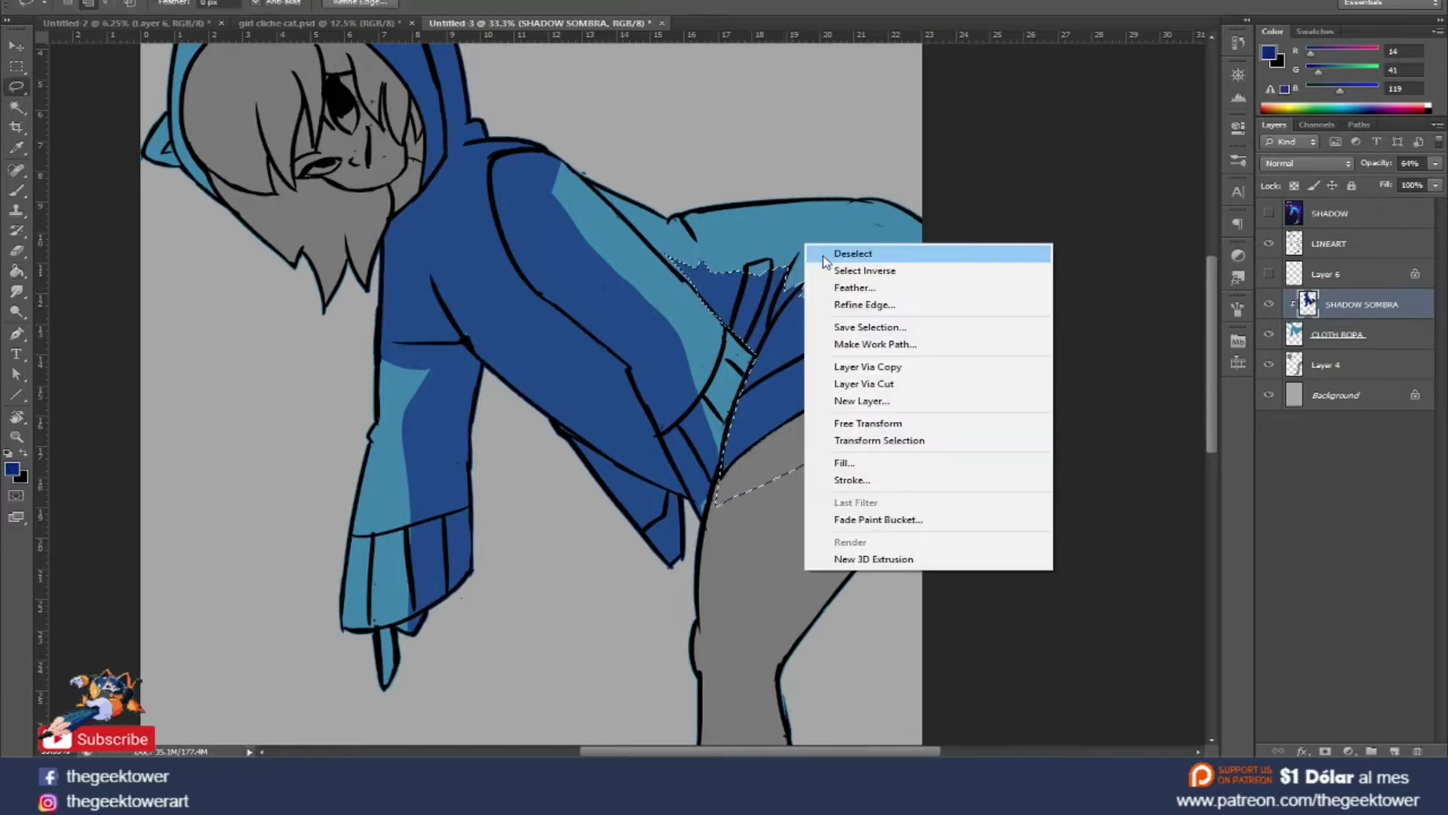
left_click(811, 249)
key("ctrl+minus")
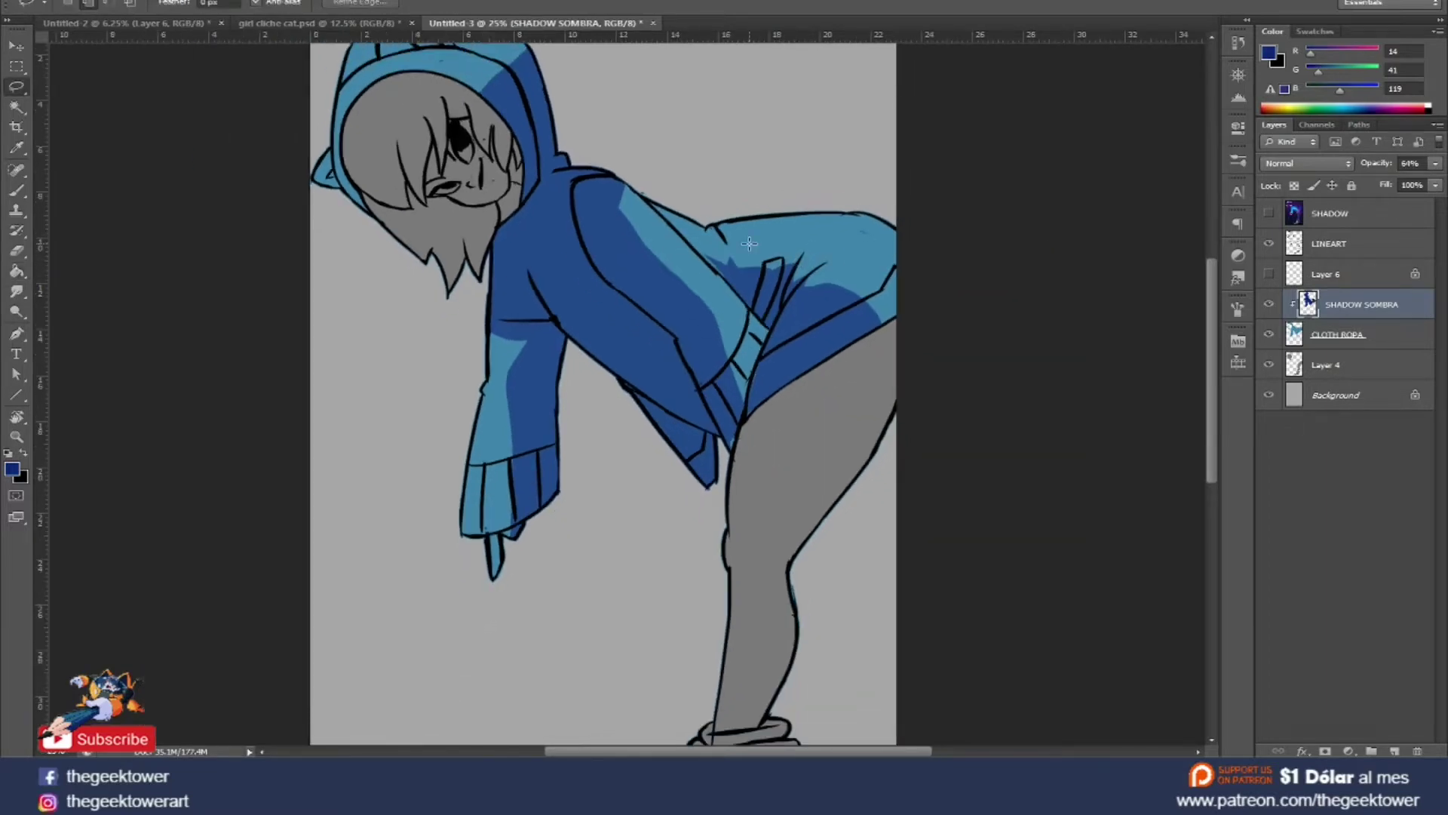
key("ctrl+minus")
key("ctrl+minus")
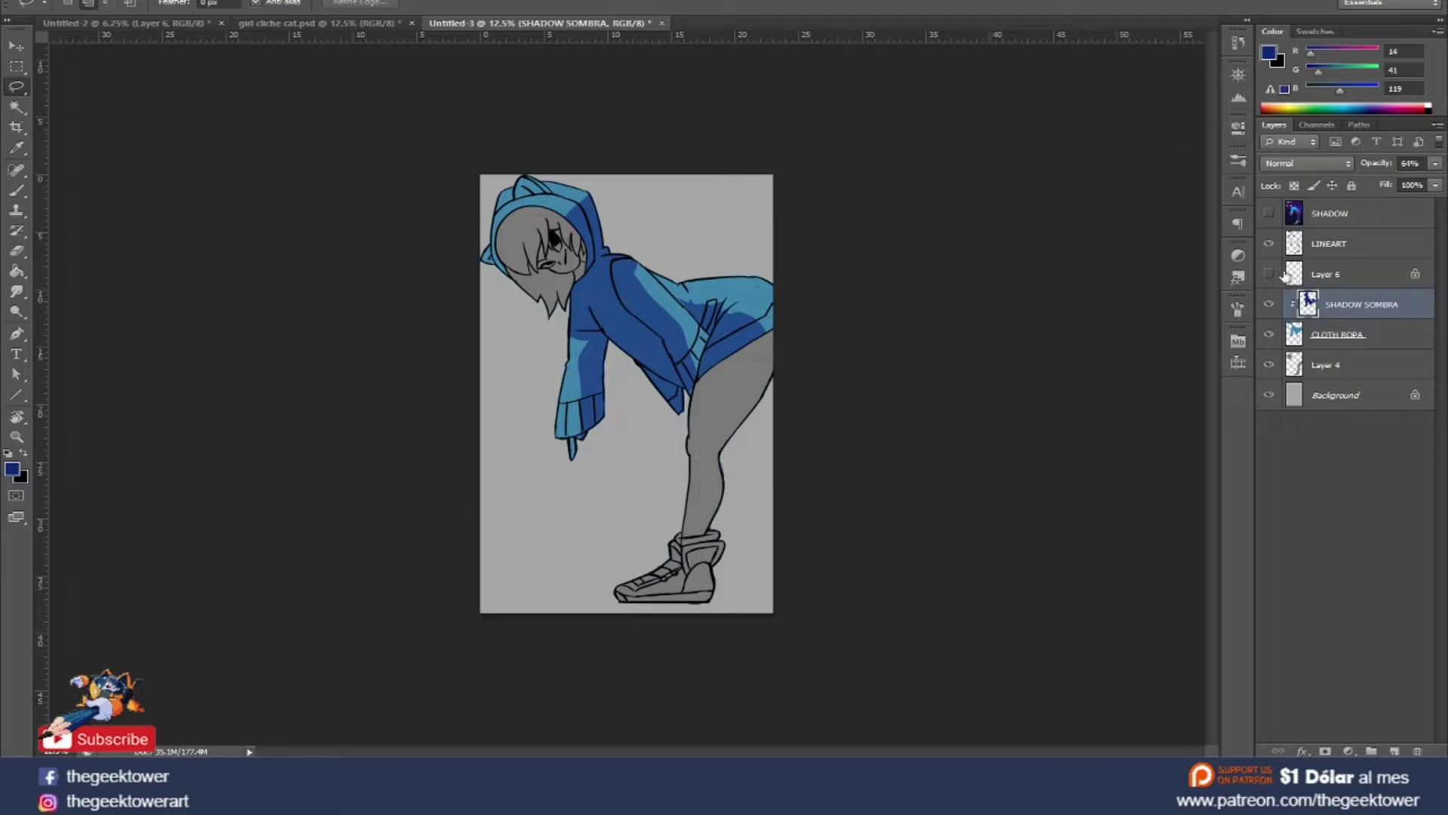
Add a new layer named 'shadow 2 sombra 2'.
left_click(1396, 751)
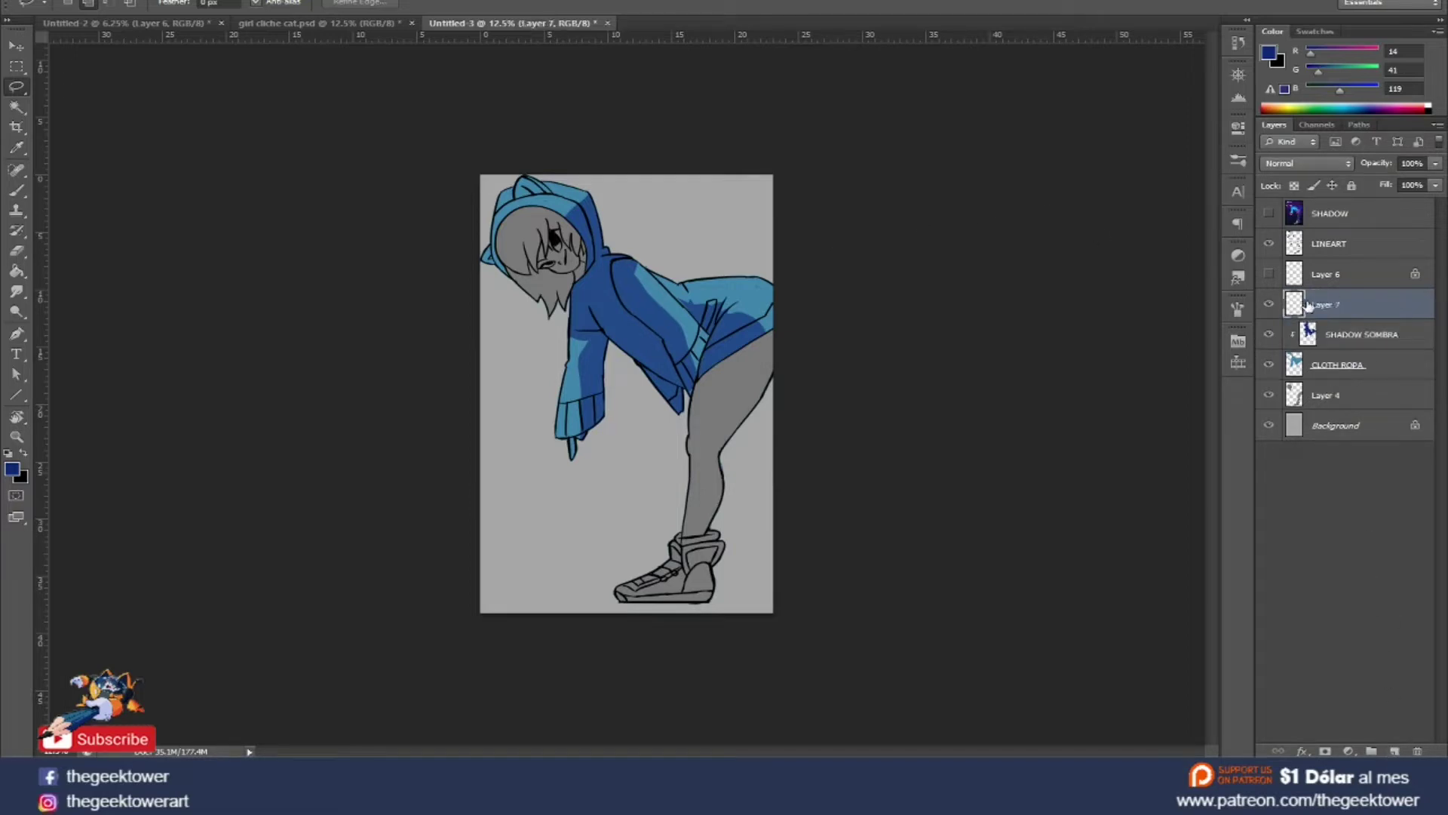
double_click(1330, 305)
type("shadow 2 sombra w")
key("Return")
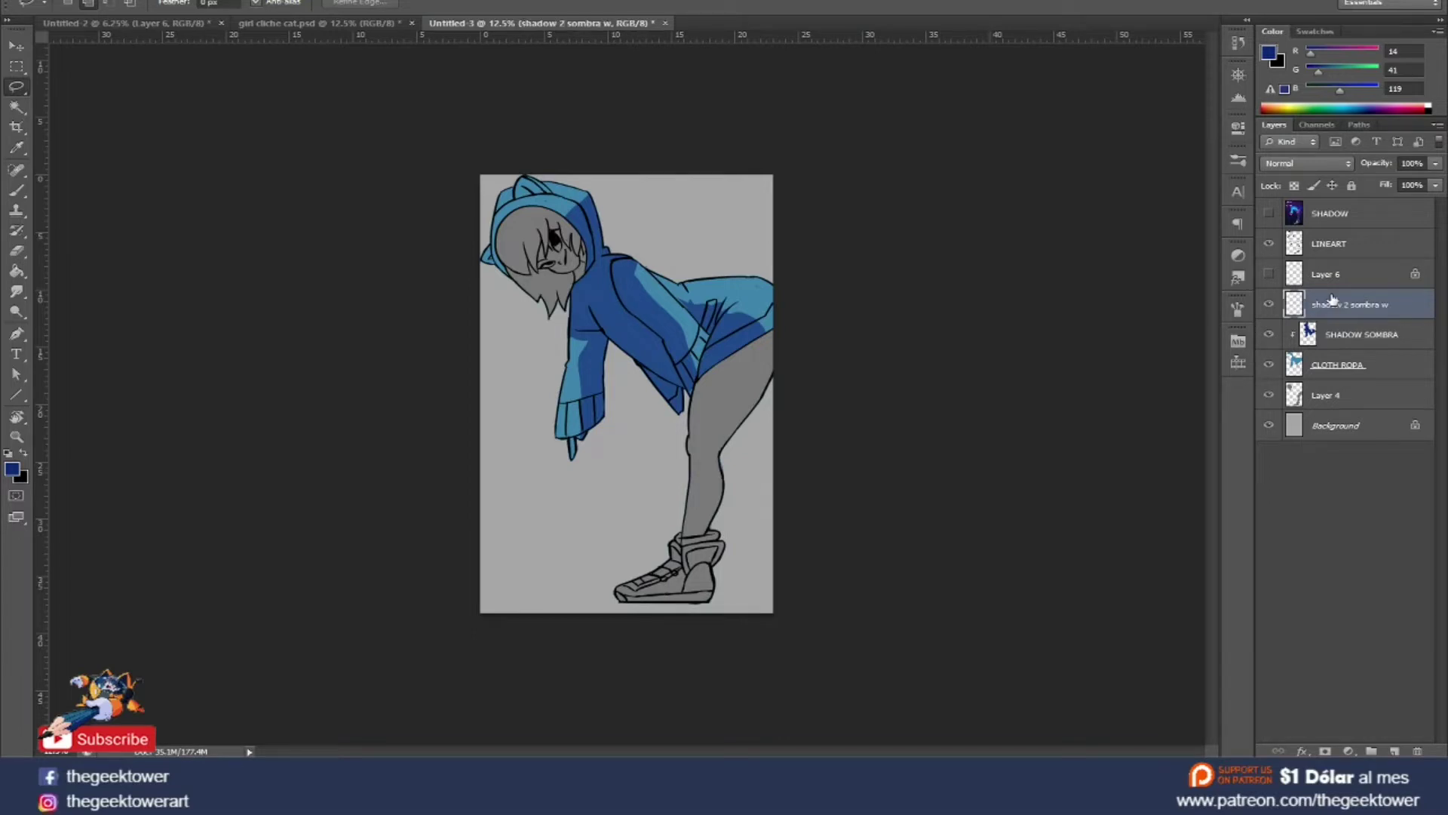
double_click(1387, 307)
key("Return")
Pick the dark blue paint colour and keep the freehand Lasso tool.
key("ctrl+plus")
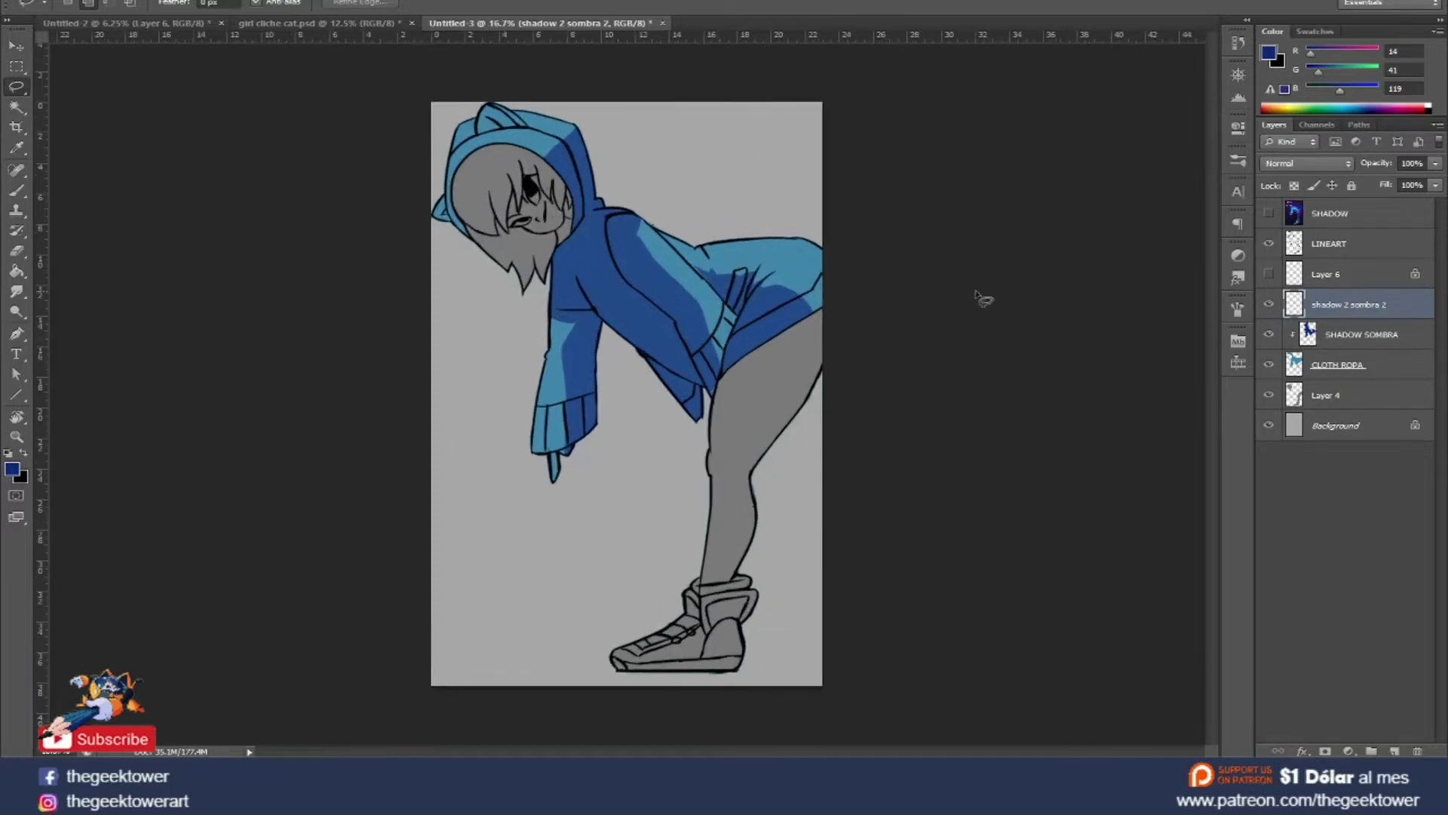
left_click(13, 474)
left_click(1143, 209)
right_click(30, 89)
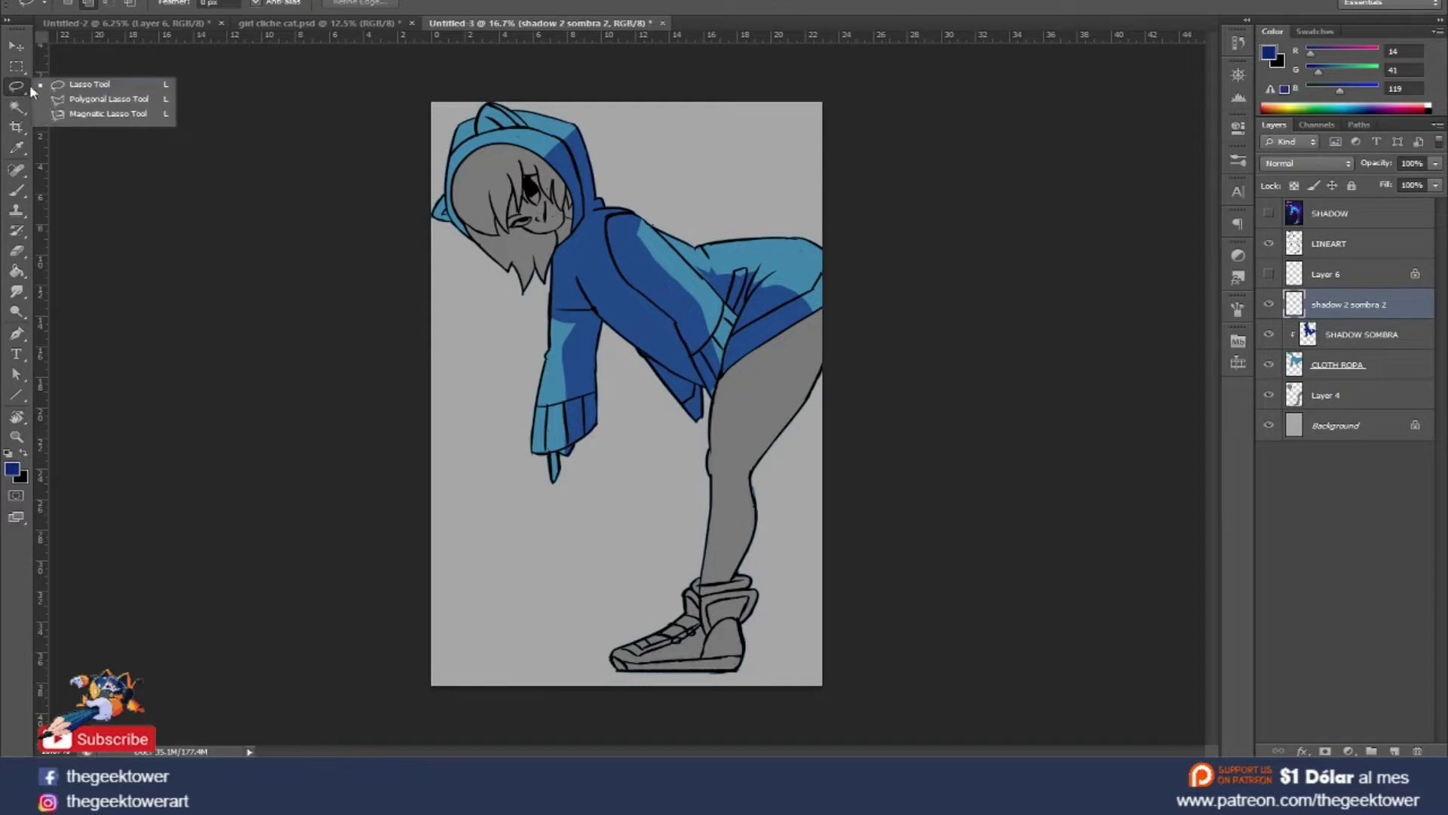
left_click(79, 83)
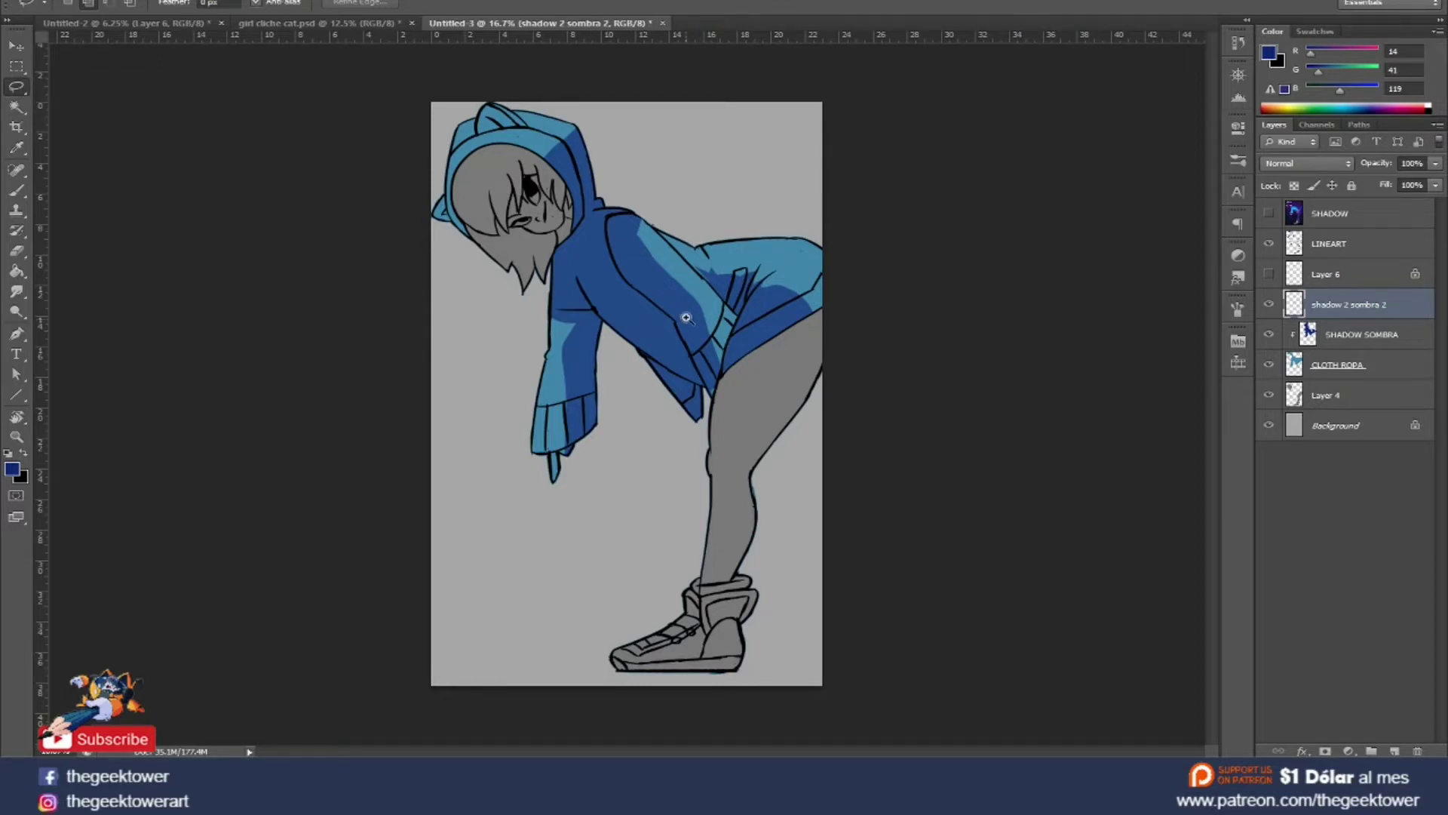
Fill a dark blue shadow shape under the sleeve.
left_click(685, 319)
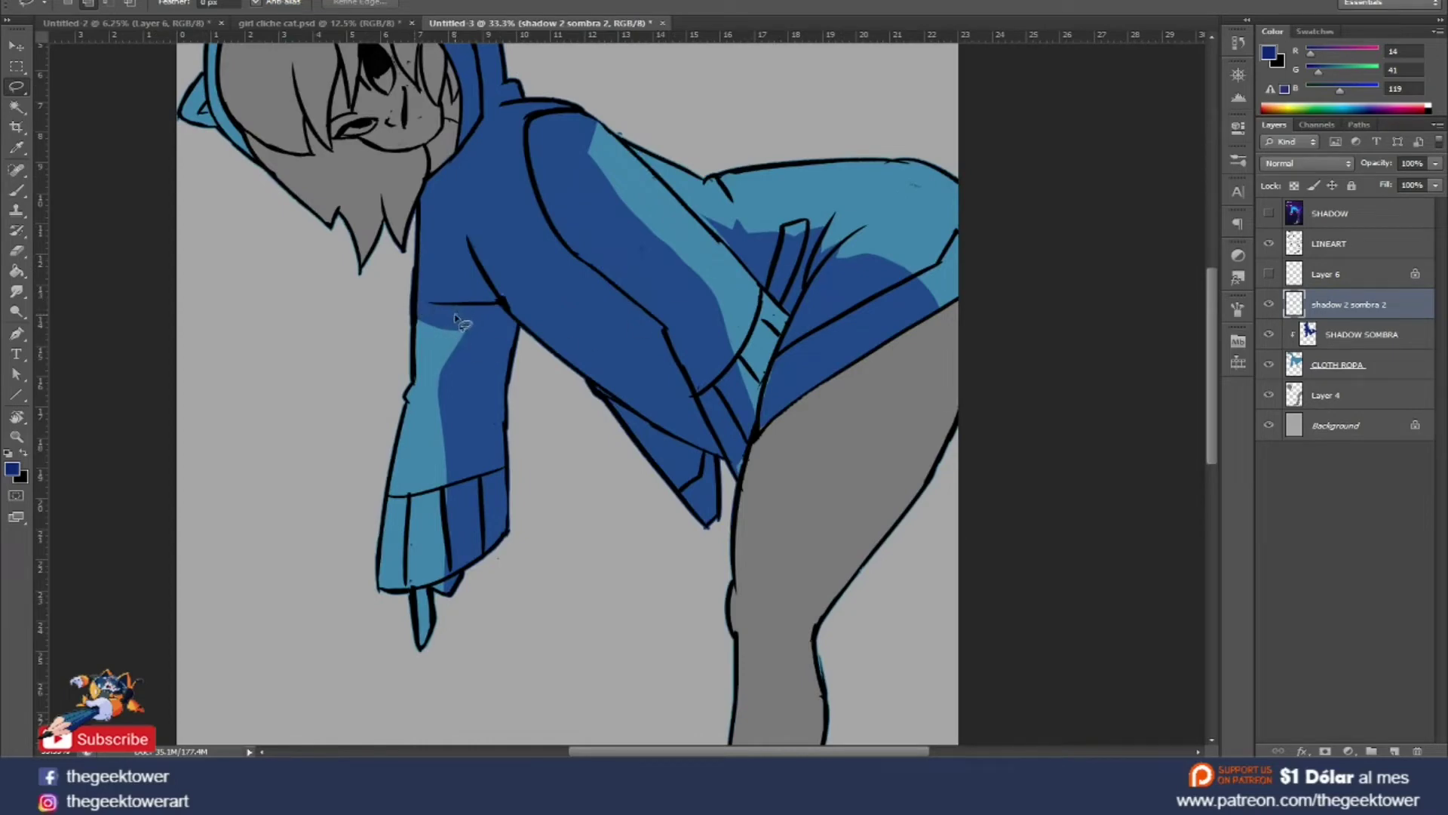
scroll(463, 303, "up", 1)
mouse_move(423, 304)
left_mouse_down()
mouse_move(484, 303)
mouse_move(467, 304)
left_mouse_up()
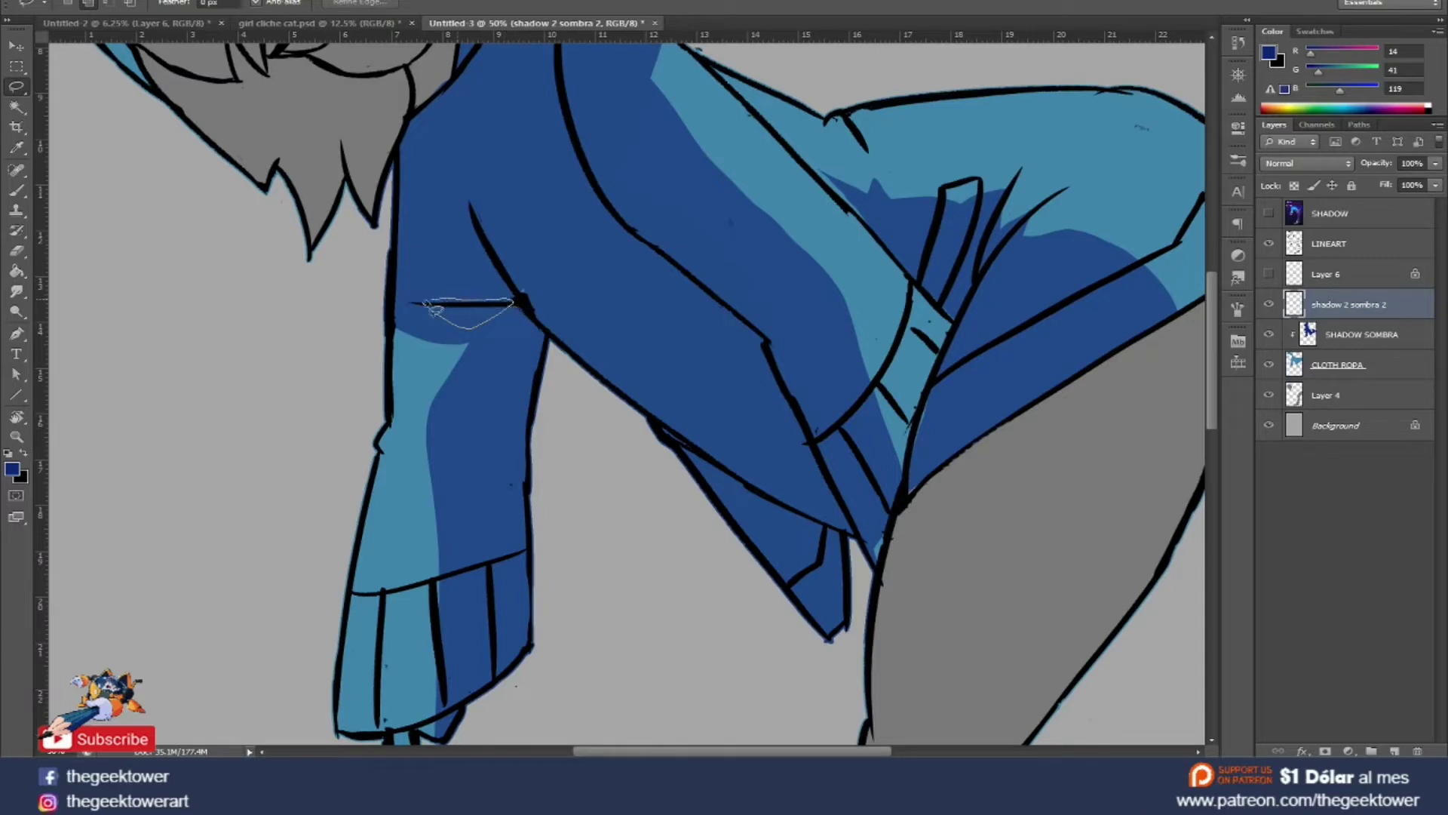
key("g")
left_click(510, 295)
key("l")
right_click(492, 284)
left_click(513, 292)
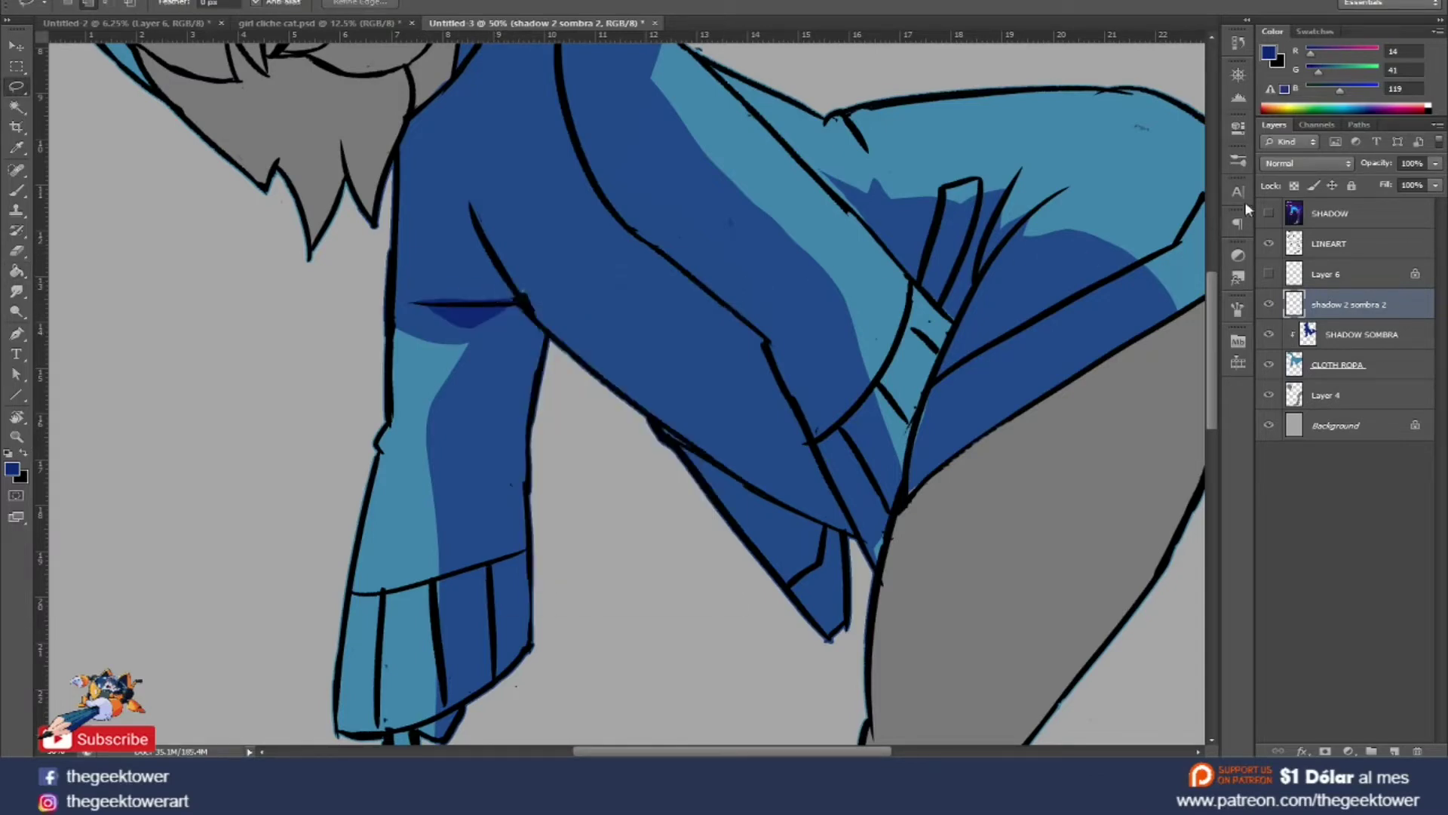
Set the layer's blend mode to Multiply and try a thin fold shadow outline.
left_click(1308, 165)
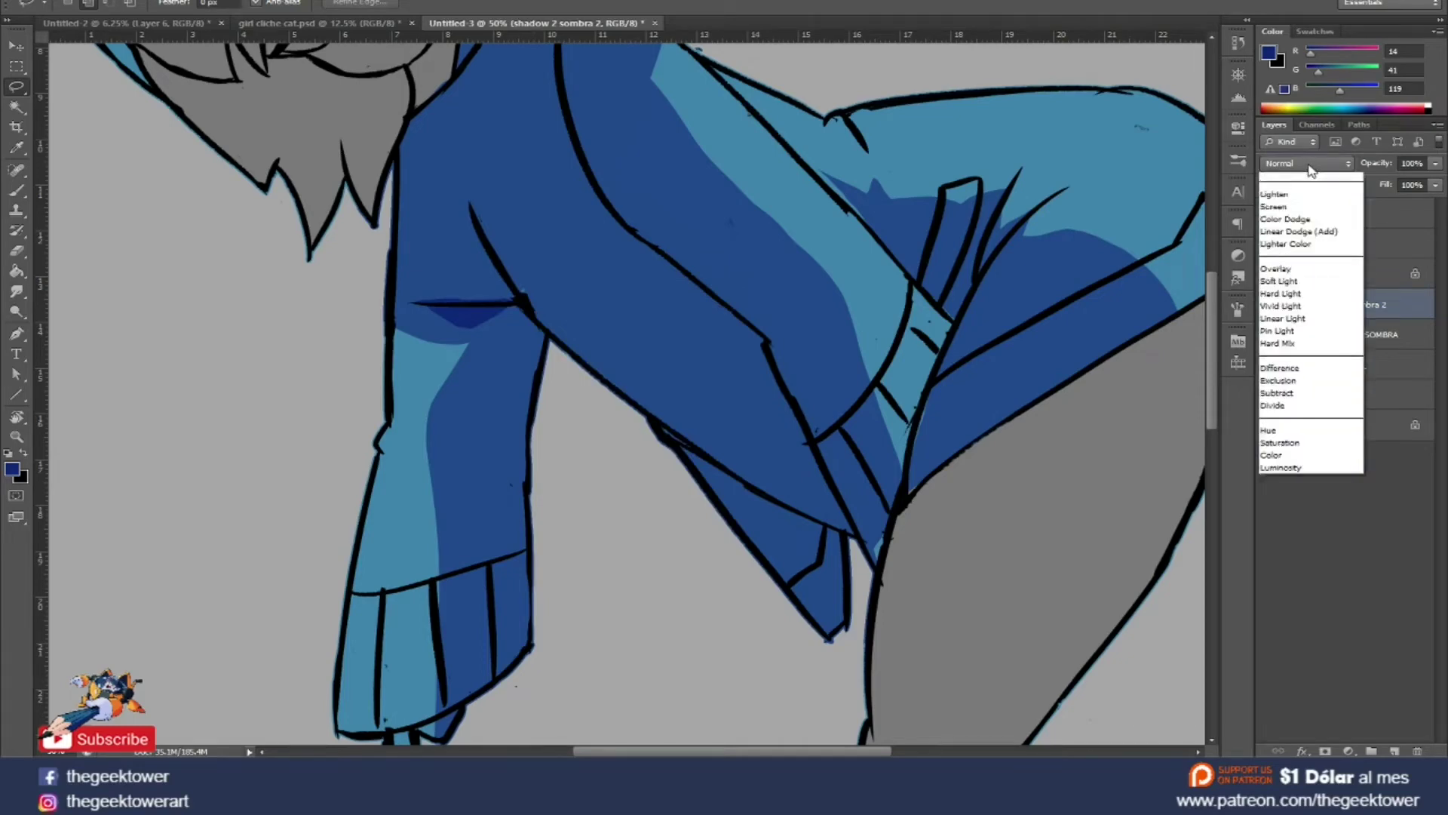
left_click(1293, 230)
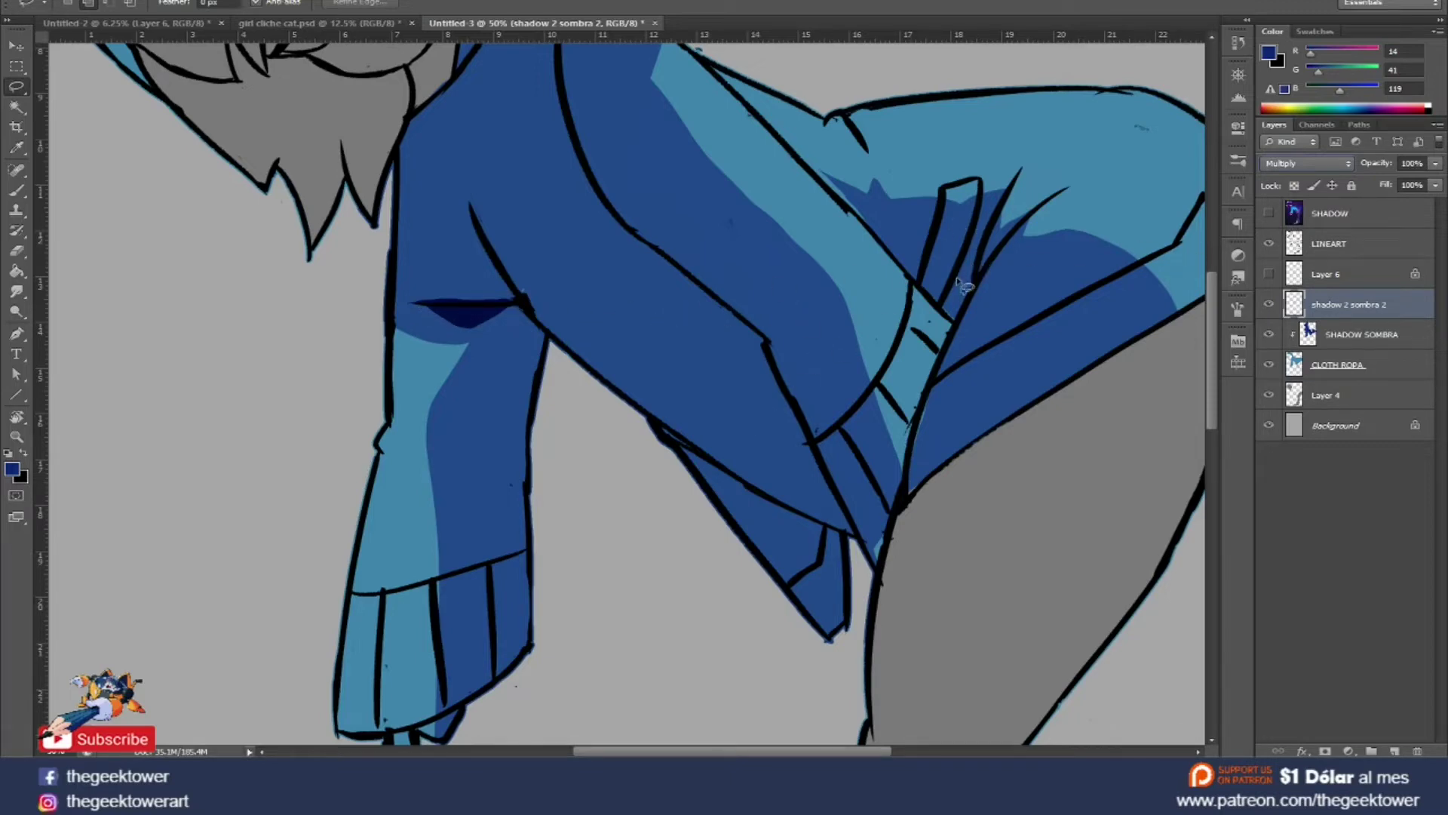
left_click_drag(995, 220, 992, 249)
left_click_drag(992, 249, 1012, 220)
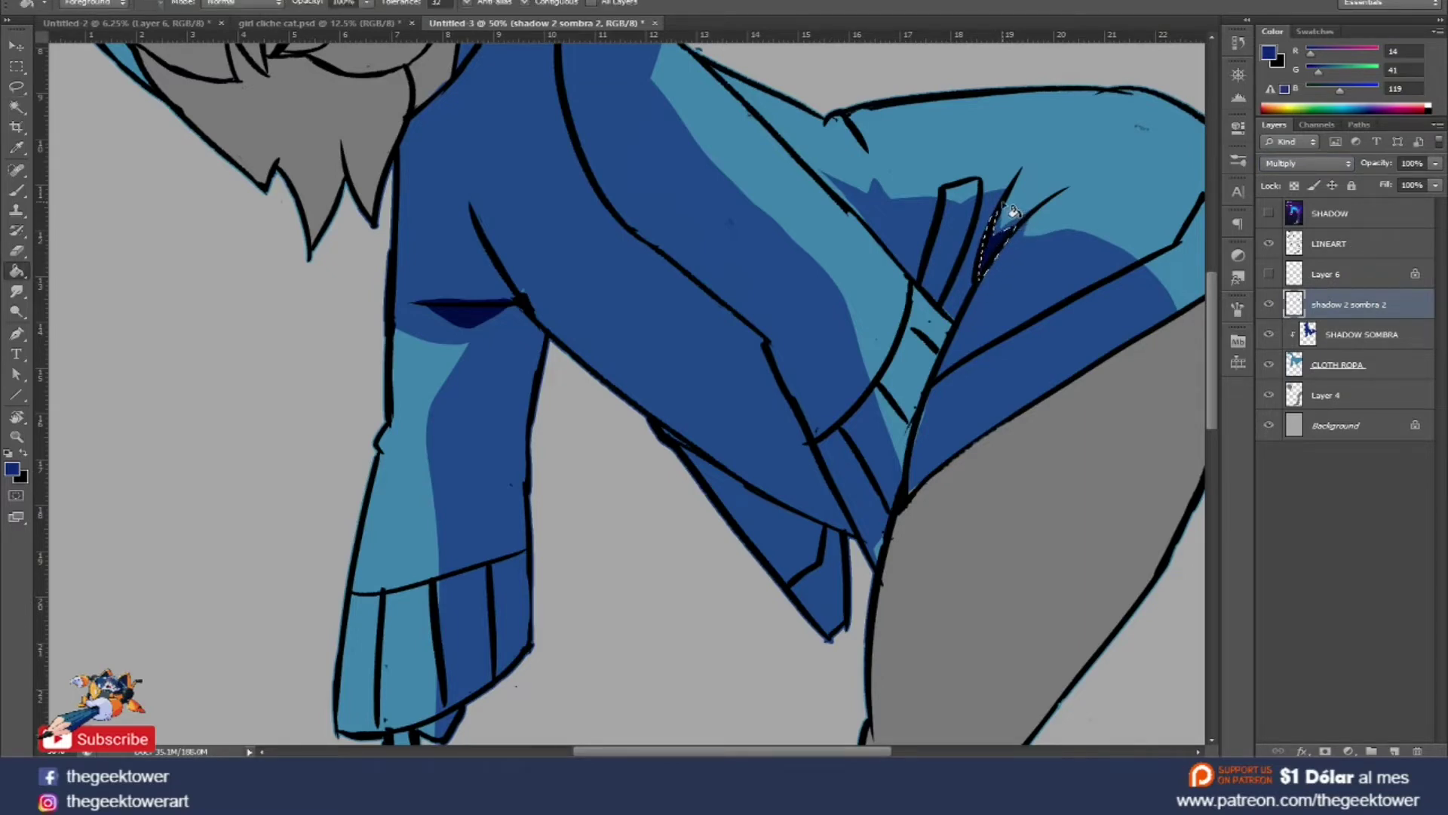
right_click(940, 213)
left_click(957, 217)
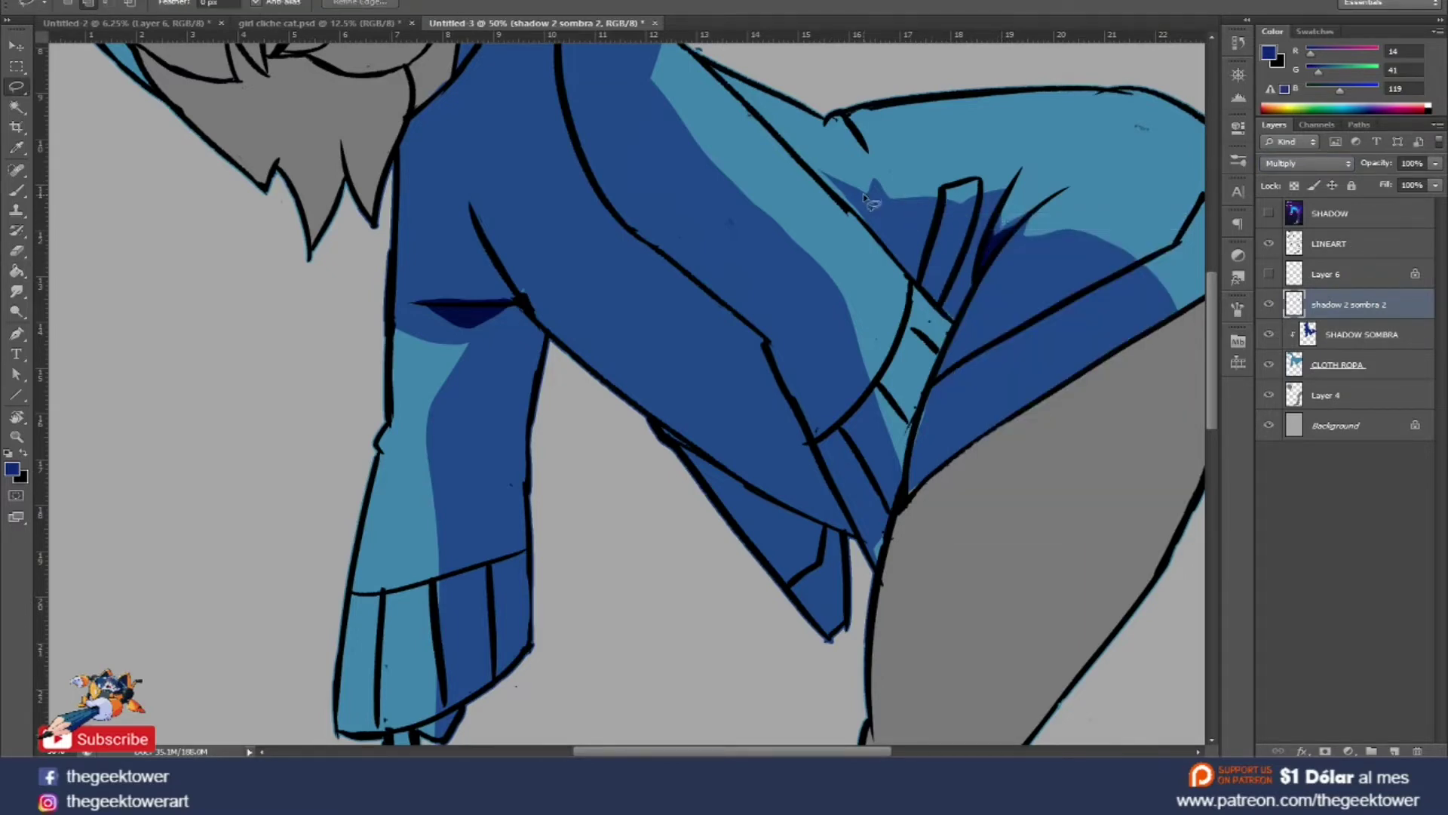
Fill a thin dark blue shadow wedge on the chest.
mouse_move(764, 343)
left_mouse_down()
mouse_move(788, 324)
mouse_move(766, 344)
left_mouse_up()
key("alt+BackSpace")
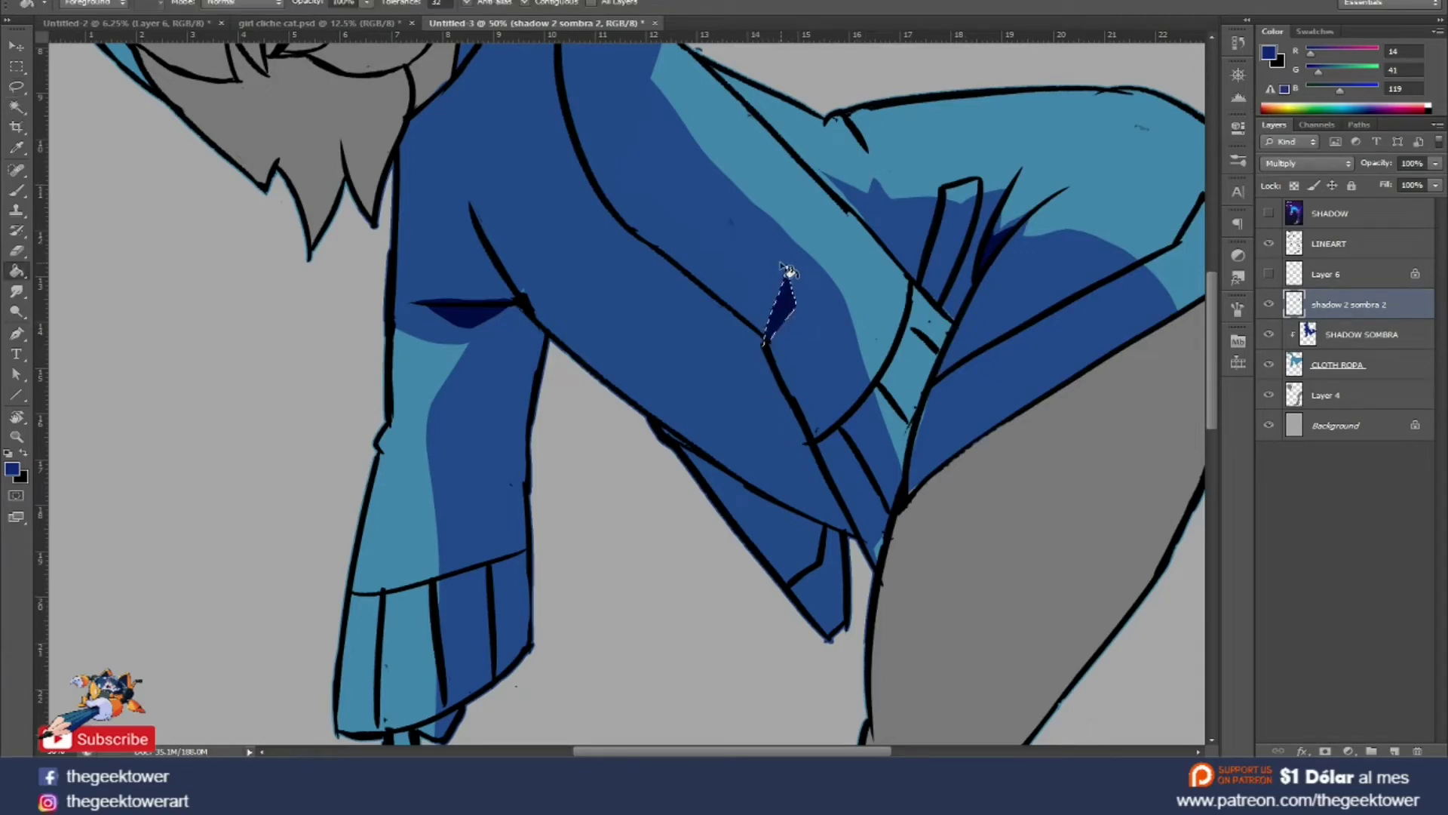
right_click(801, 261)
left_click(804, 261)
scroll(792, 334, "up", 3)
key("ctrl+minus")
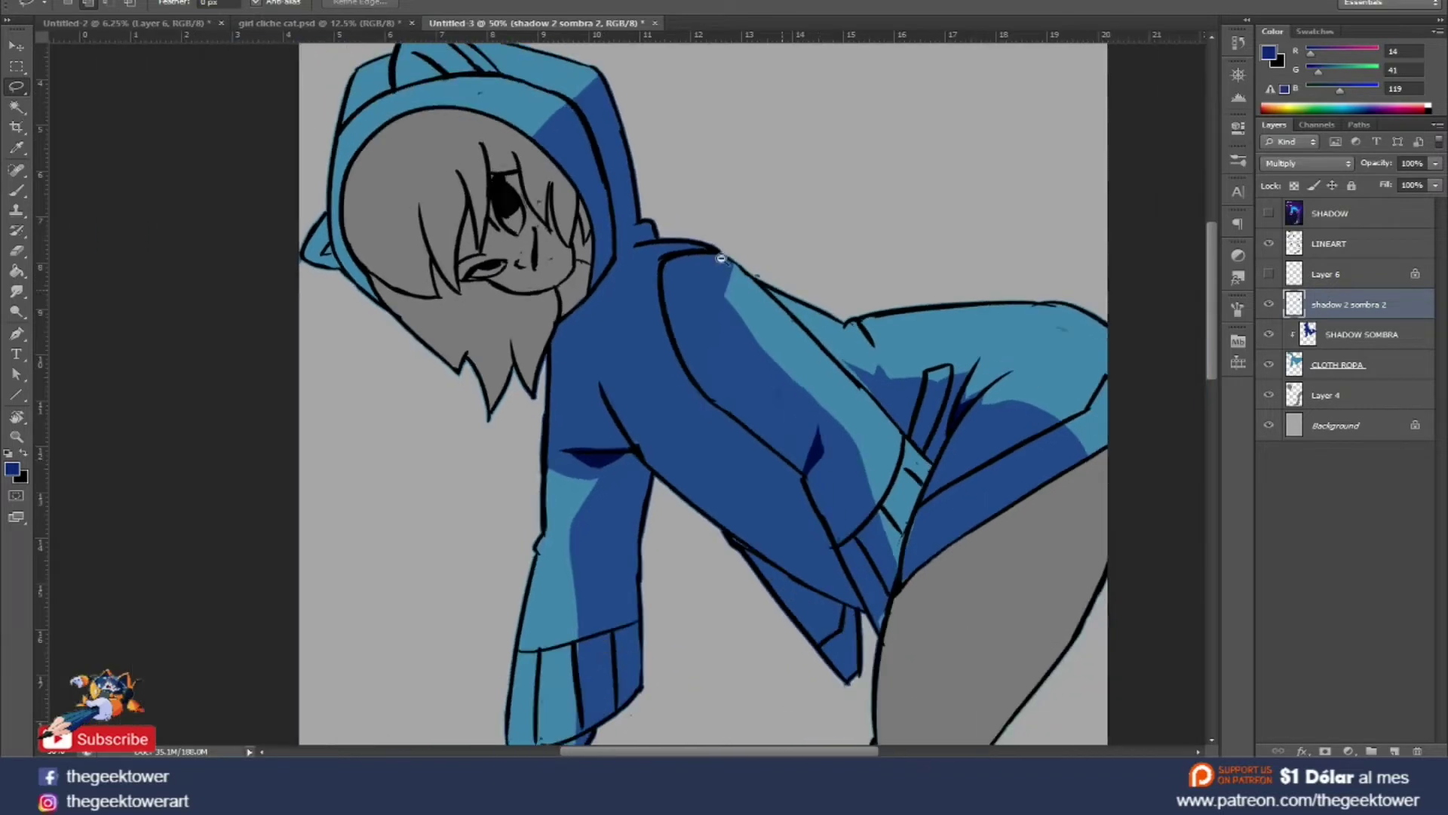
Fill dark blue shadow strips along the hood's top edge.
left_click_drag(538, 142, 582, 98)
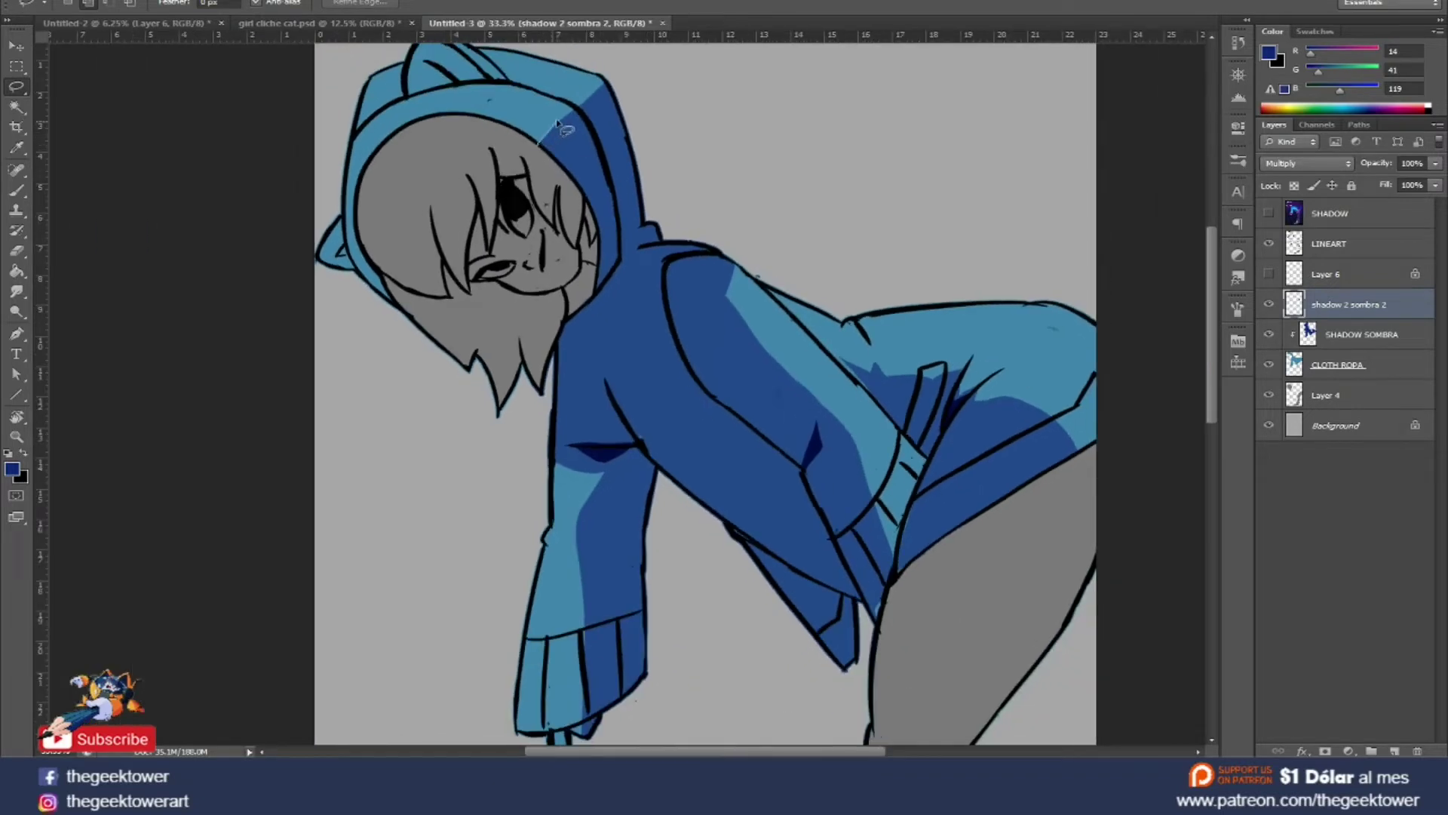
left_click_drag(615, 80, 541, 142)
key("alt+BackSpace")
right_click(593, 101)
left_click(619, 115)
mouse_move(542, 142)
left_mouse_down()
mouse_move(634, 83)
mouse_move(617, 111)
left_mouse_up()
key("alt+BackSpace")
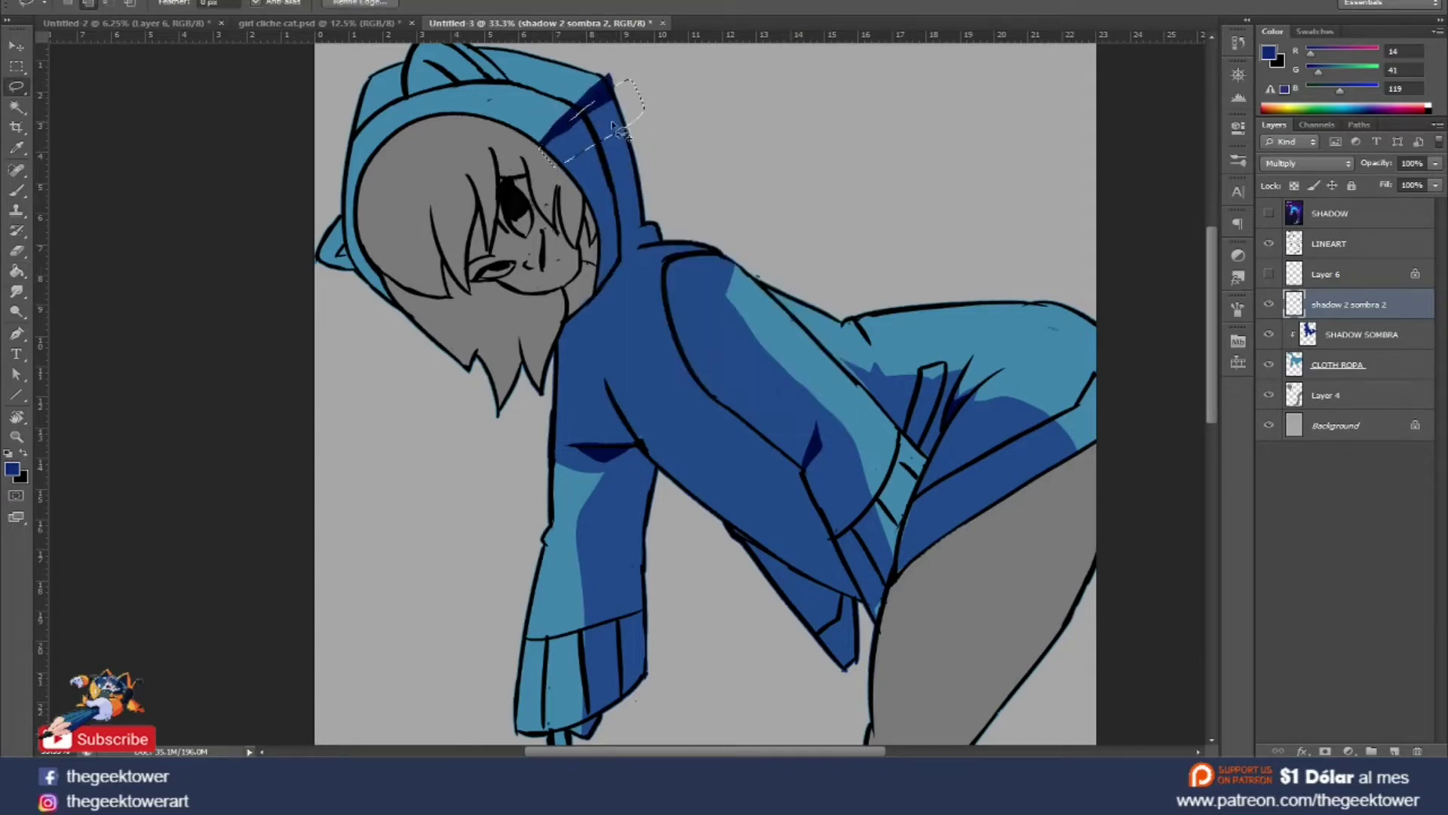
right_click(613, 114)
left_click(638, 127)
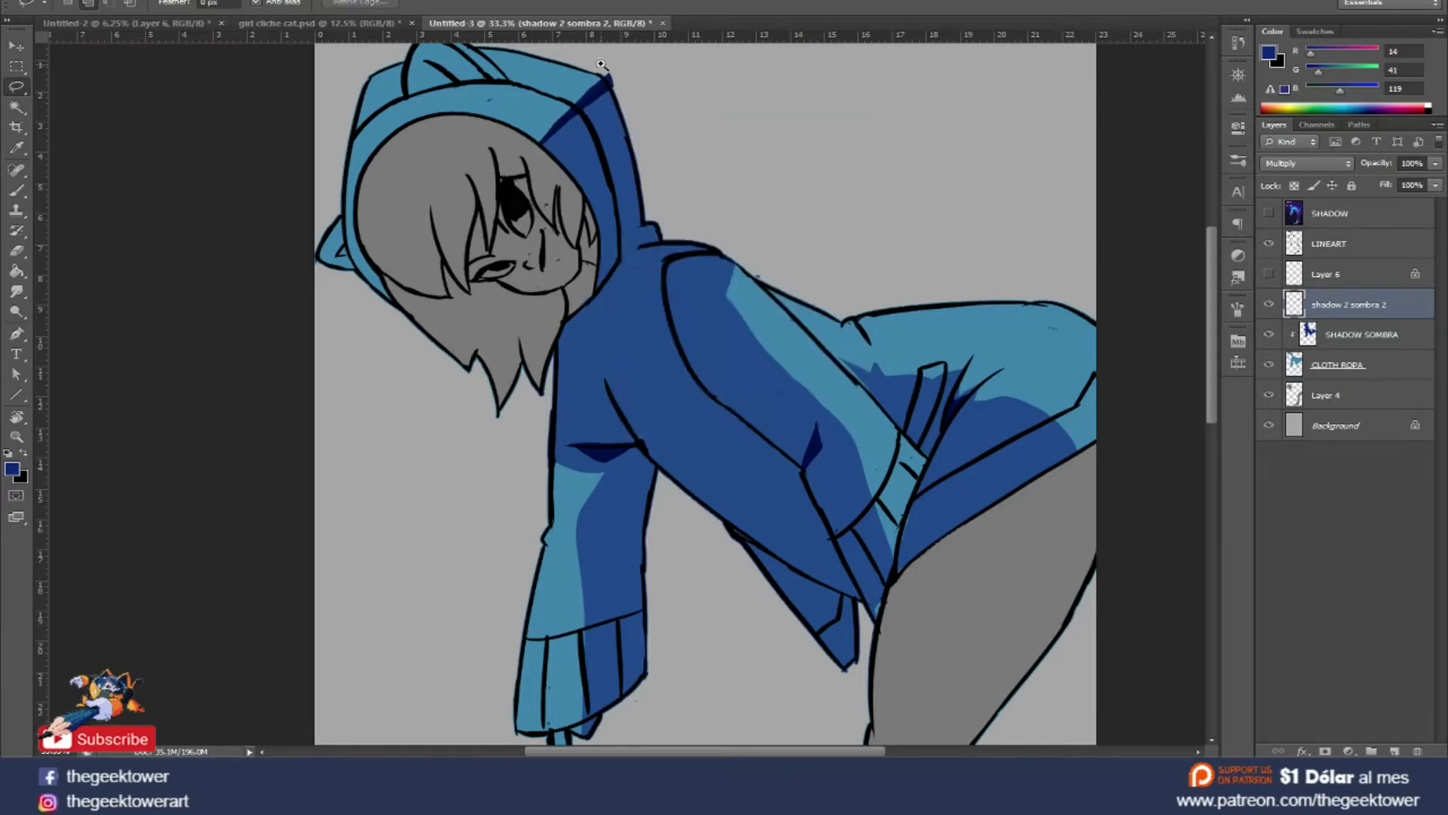
scroll(601, 64, "up", 3)
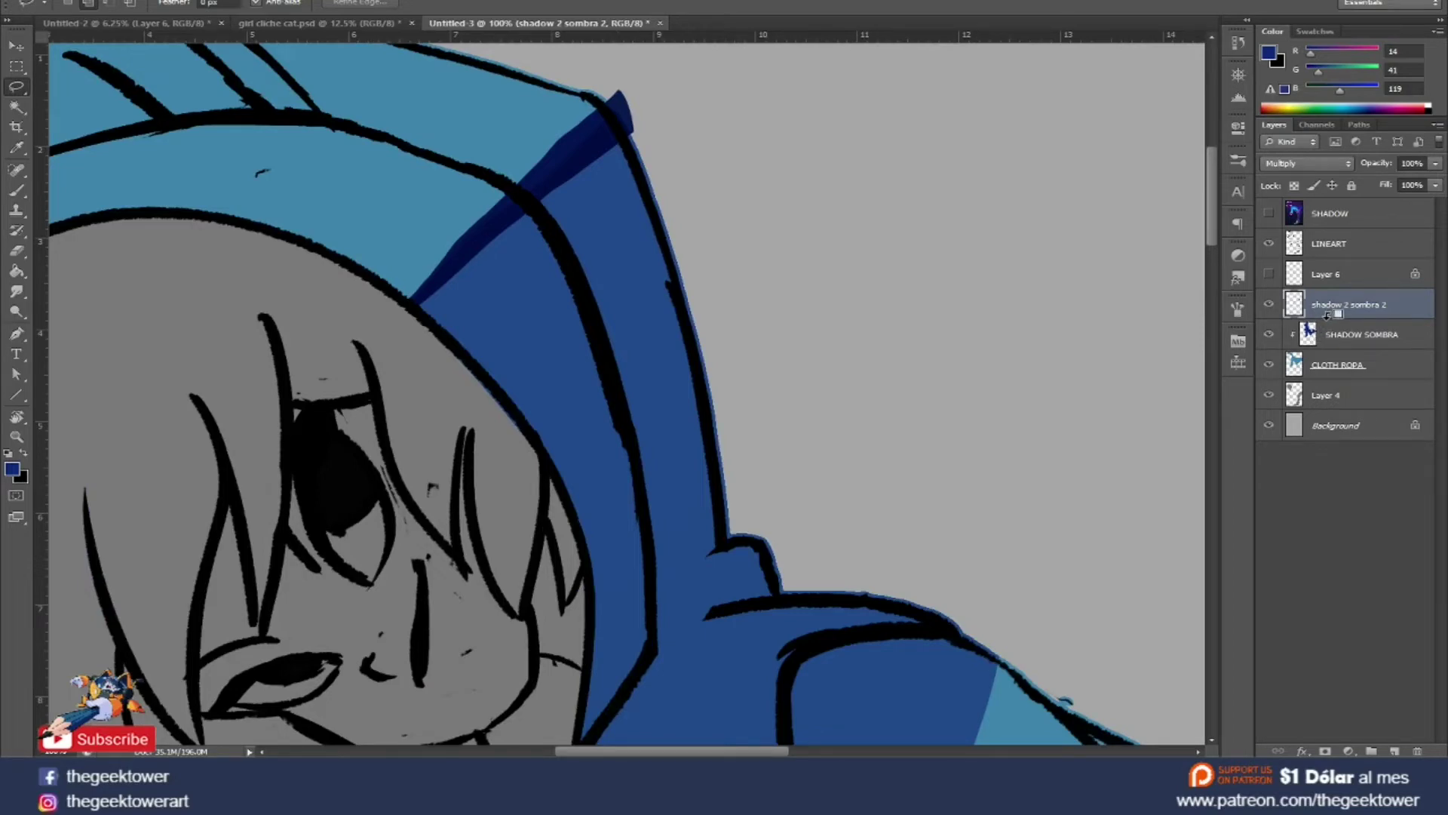
Clip the new shadows to the hoodie shadow layer and start outlining a large front shadow.
left_click(1327, 315, "alt")
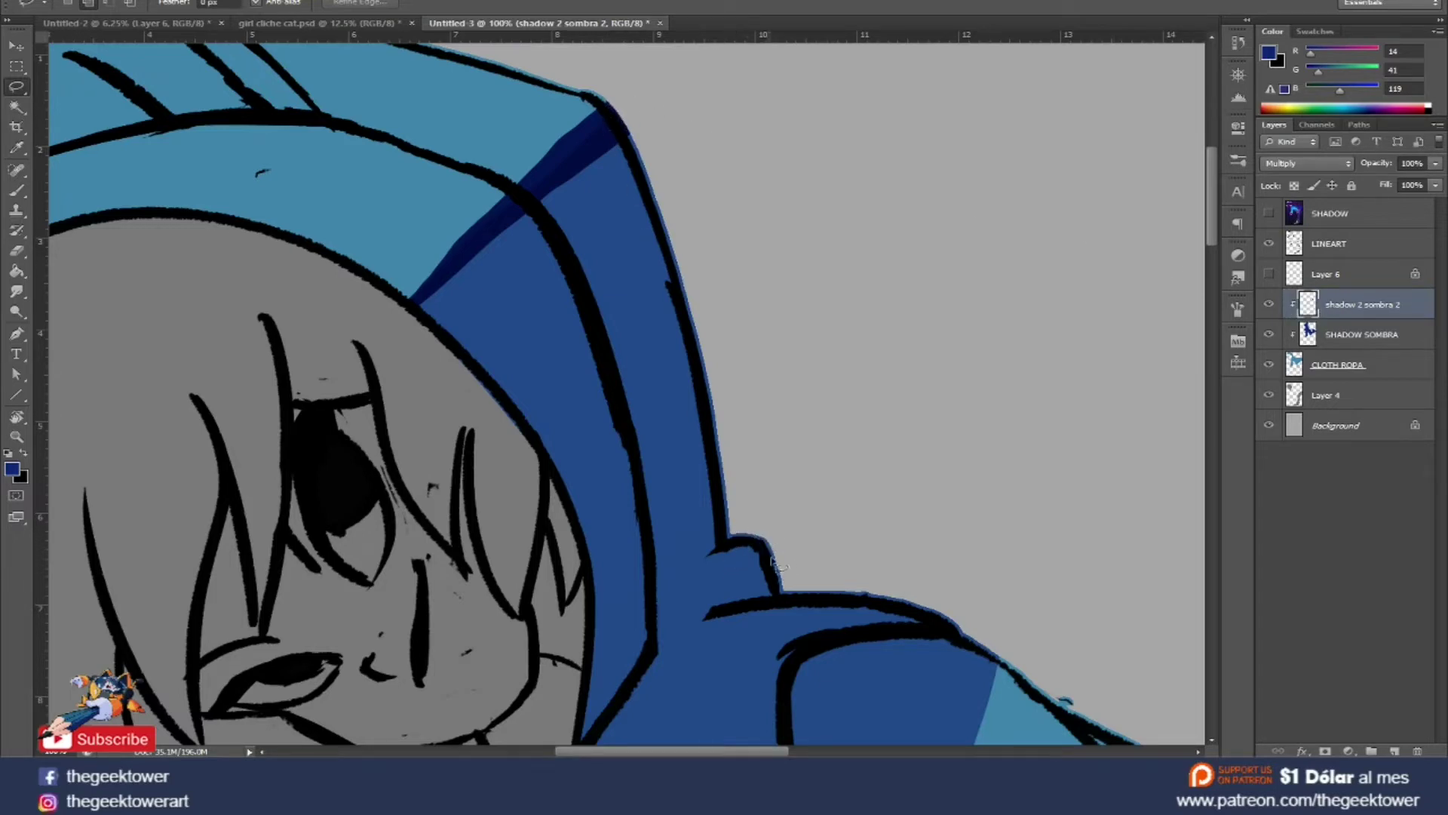
scroll(750, 550, "down", 5)
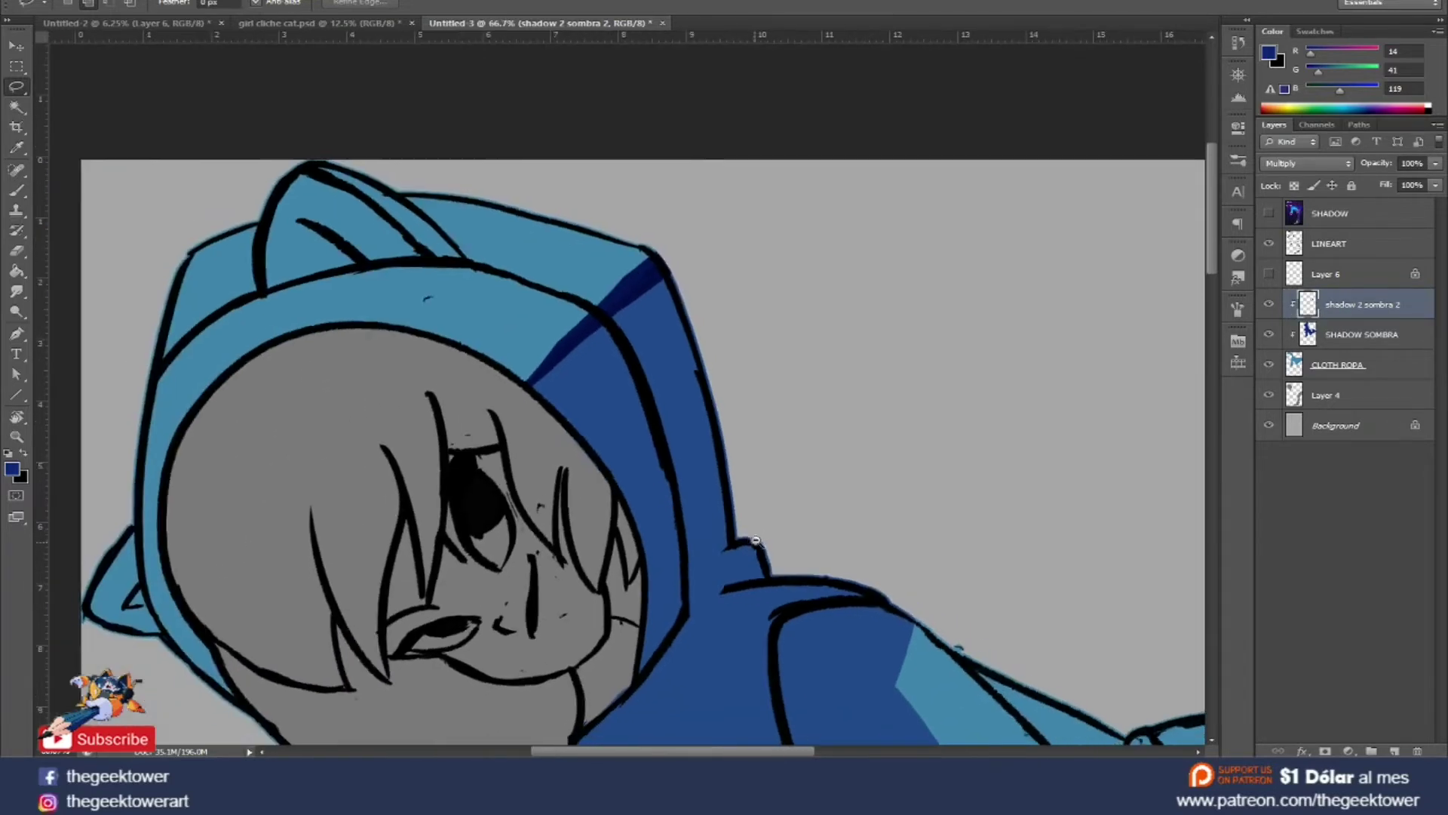
scroll(777, 477, "down", 2)
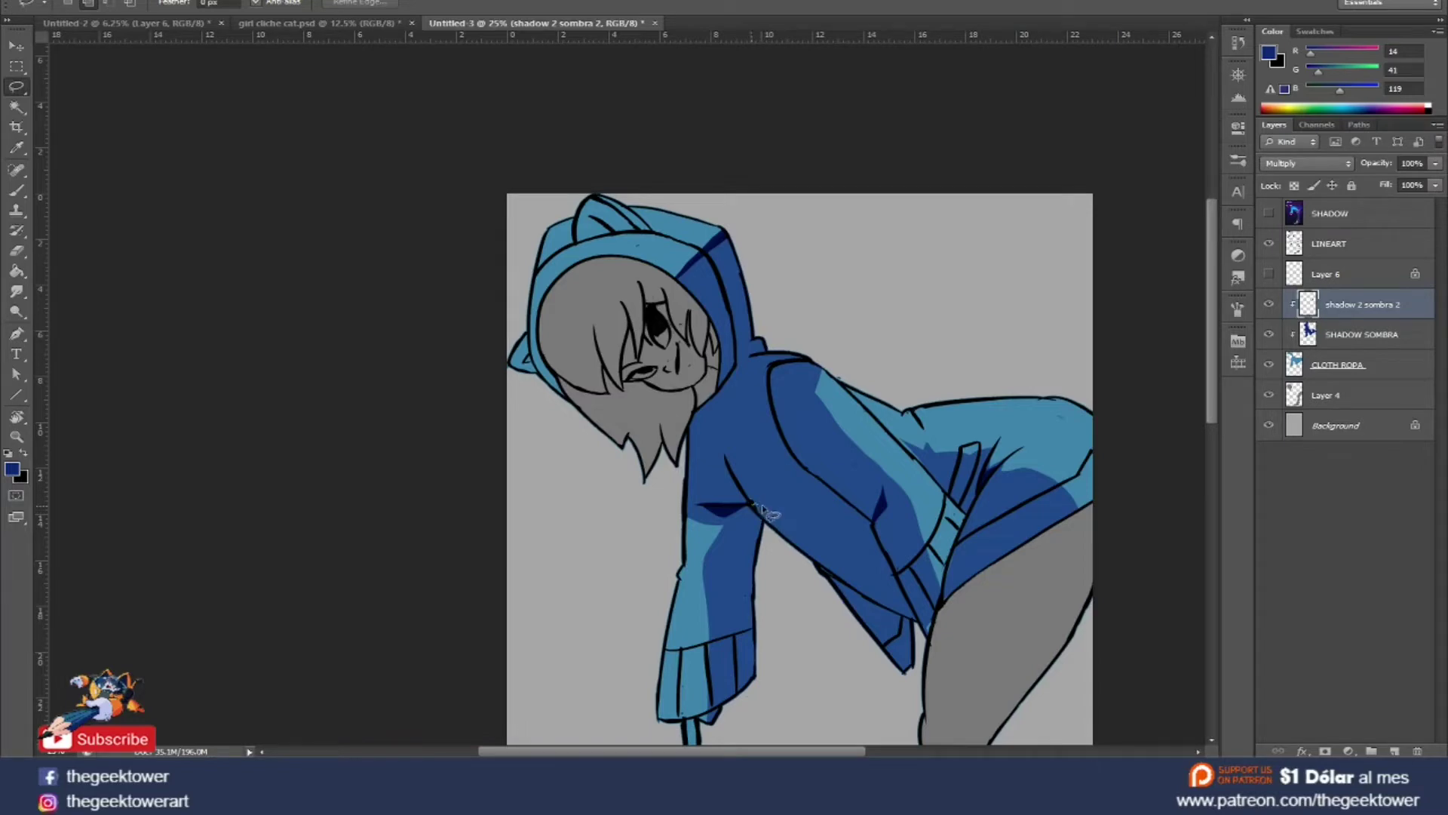
mouse_move(781, 513)
left_mouse_down()
mouse_move(751, 507)
mouse_move(813, 485)
mouse_move(883, 534)
mouse_move(924, 620)
mouse_move(925, 682)
mouse_move(788, 594)
left_mouse_up()
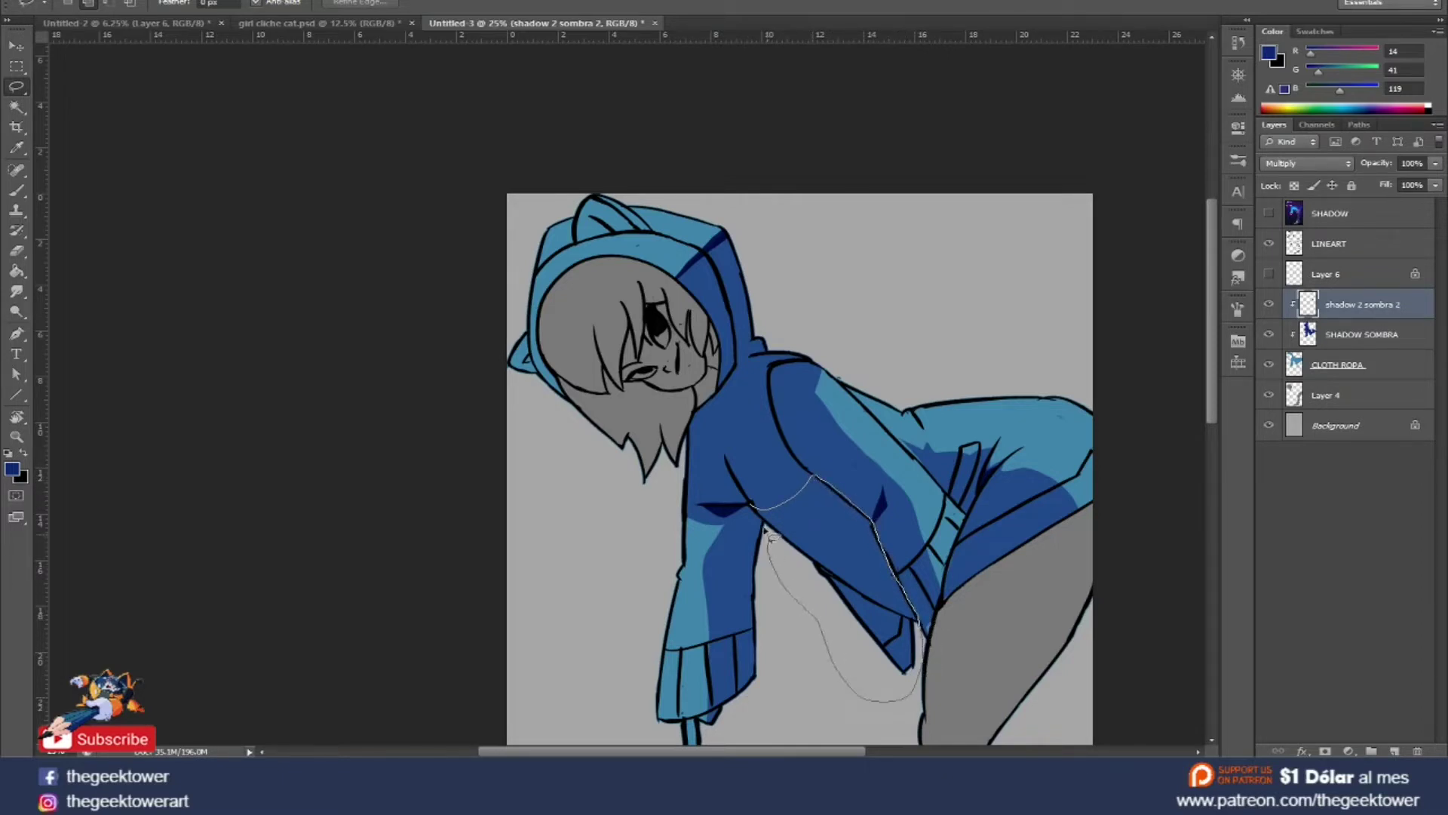
Close the large shadow outline, fill it dark navy, and deselect.
left_click_drag(767, 522, 763, 516)
key("g")
left_click(824, 518)
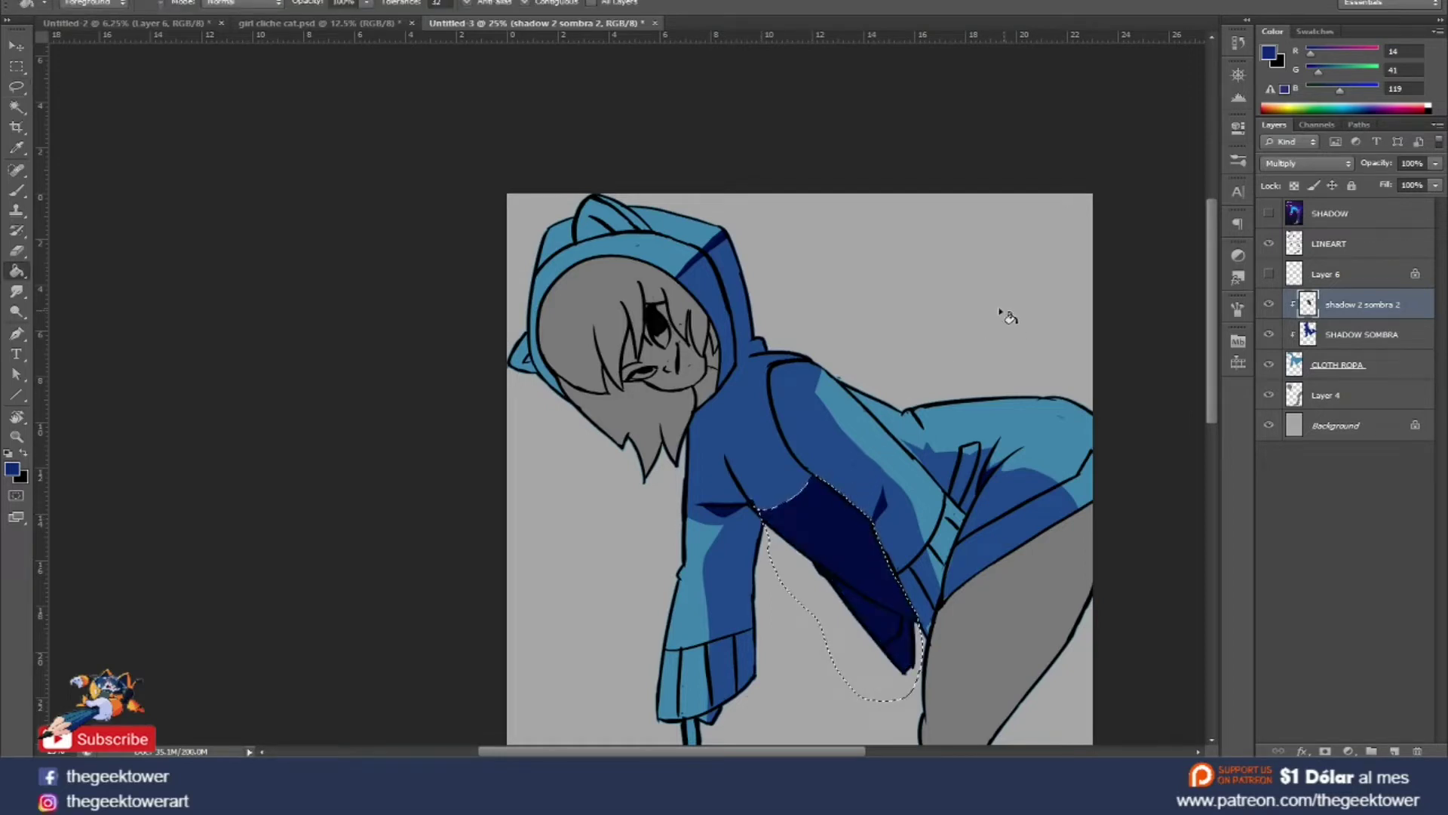
key("l")
right_click(902, 261)
left_click(928, 259)
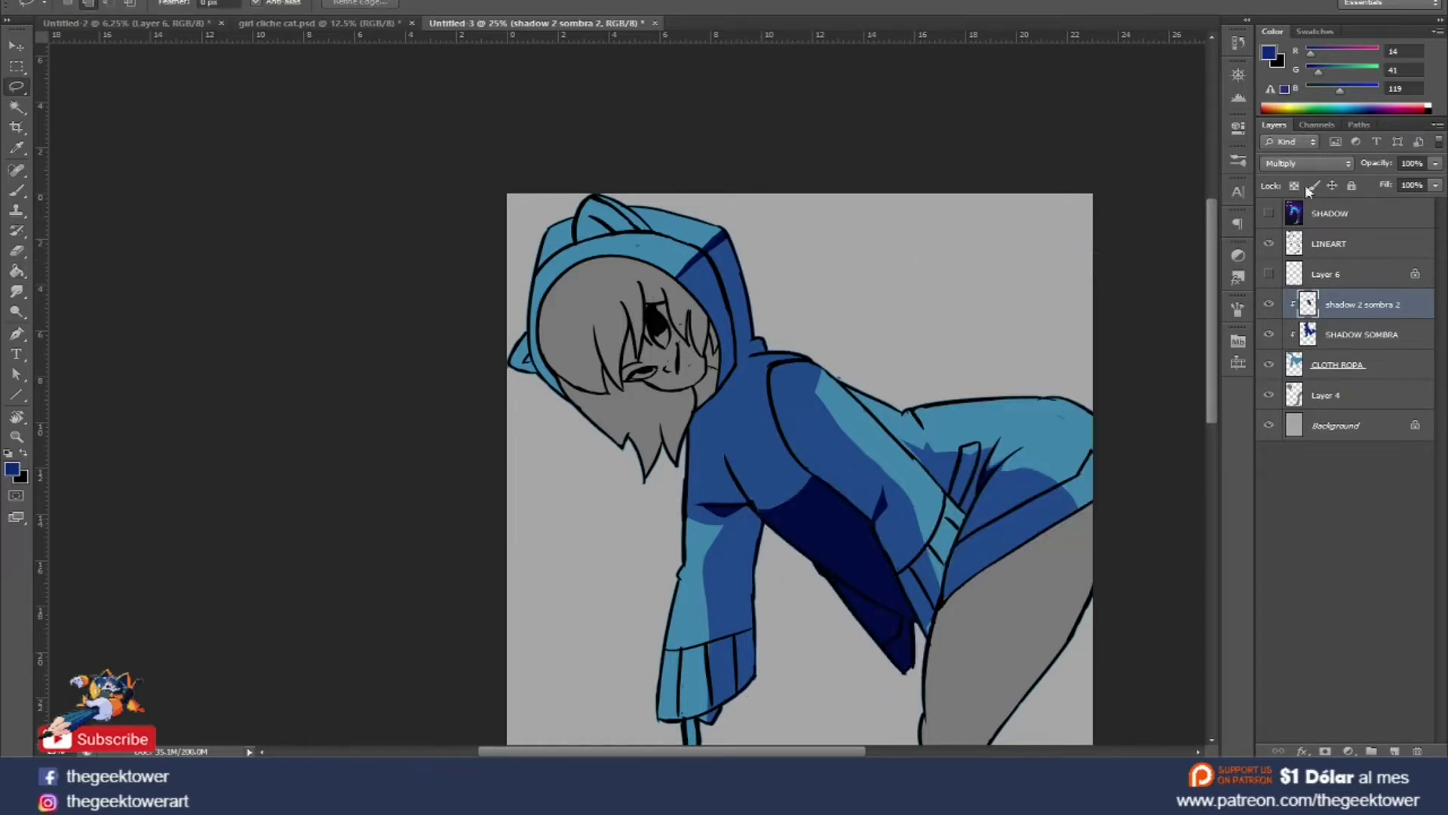
Lower the shadow layer's opacity to about 66%.
left_click(1435, 166)
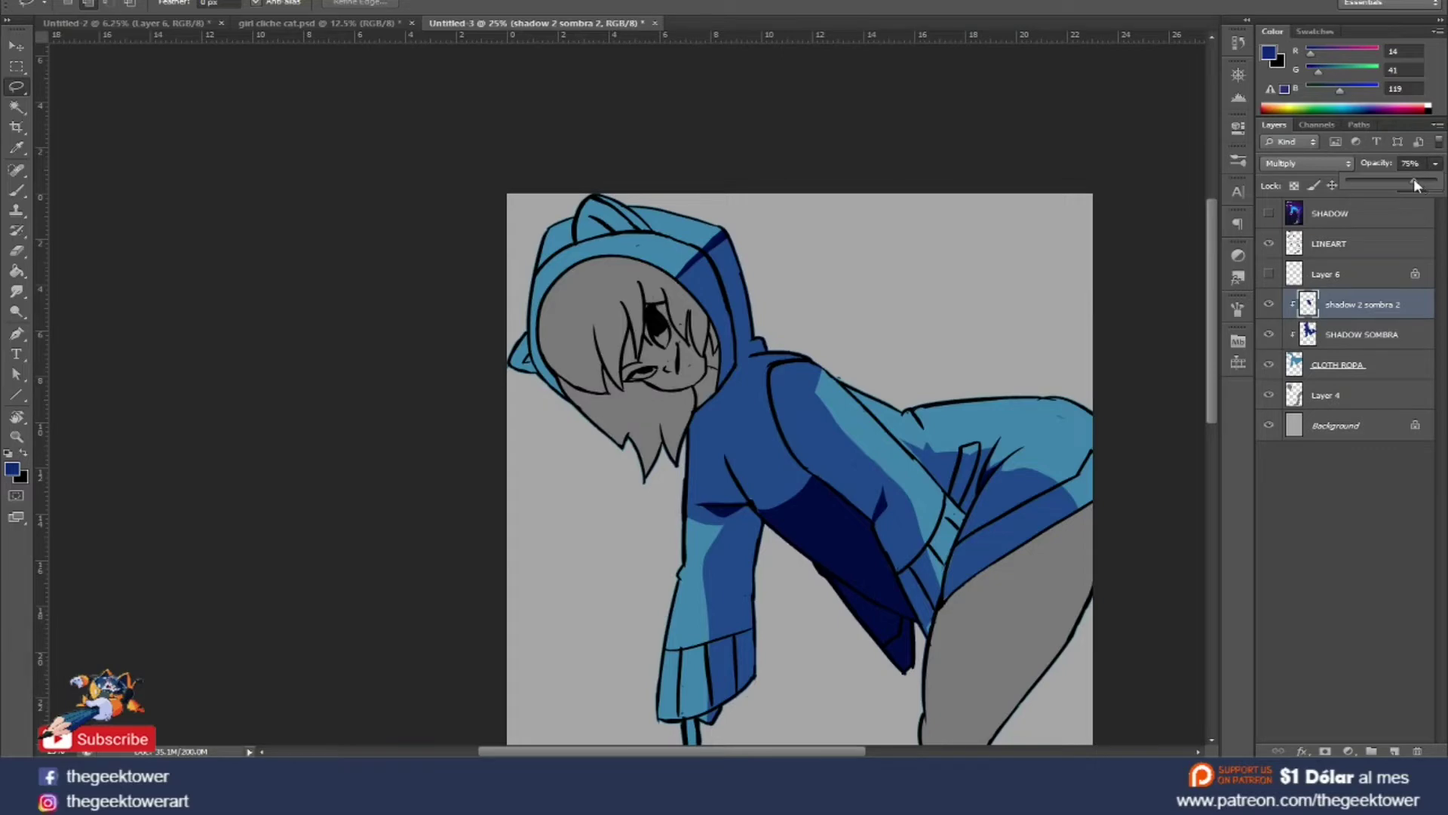
left_click_drag(1407, 184, 1410, 184)
scroll(1067, 324, "down", 1)
scroll(749, 270, "up", 2)
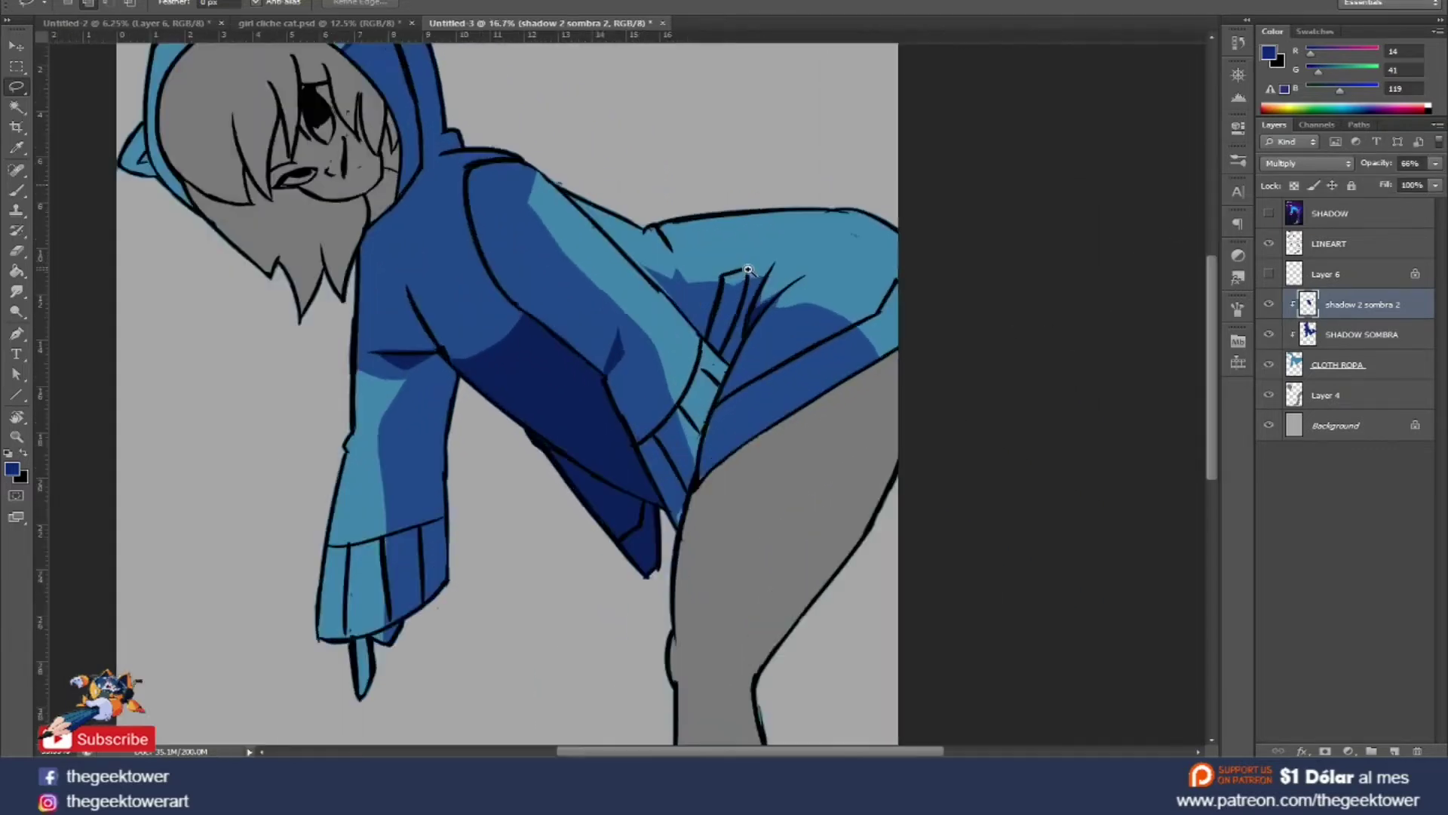
scroll(748, 270, "up", 4)
scroll(825, 299, "up", 2)
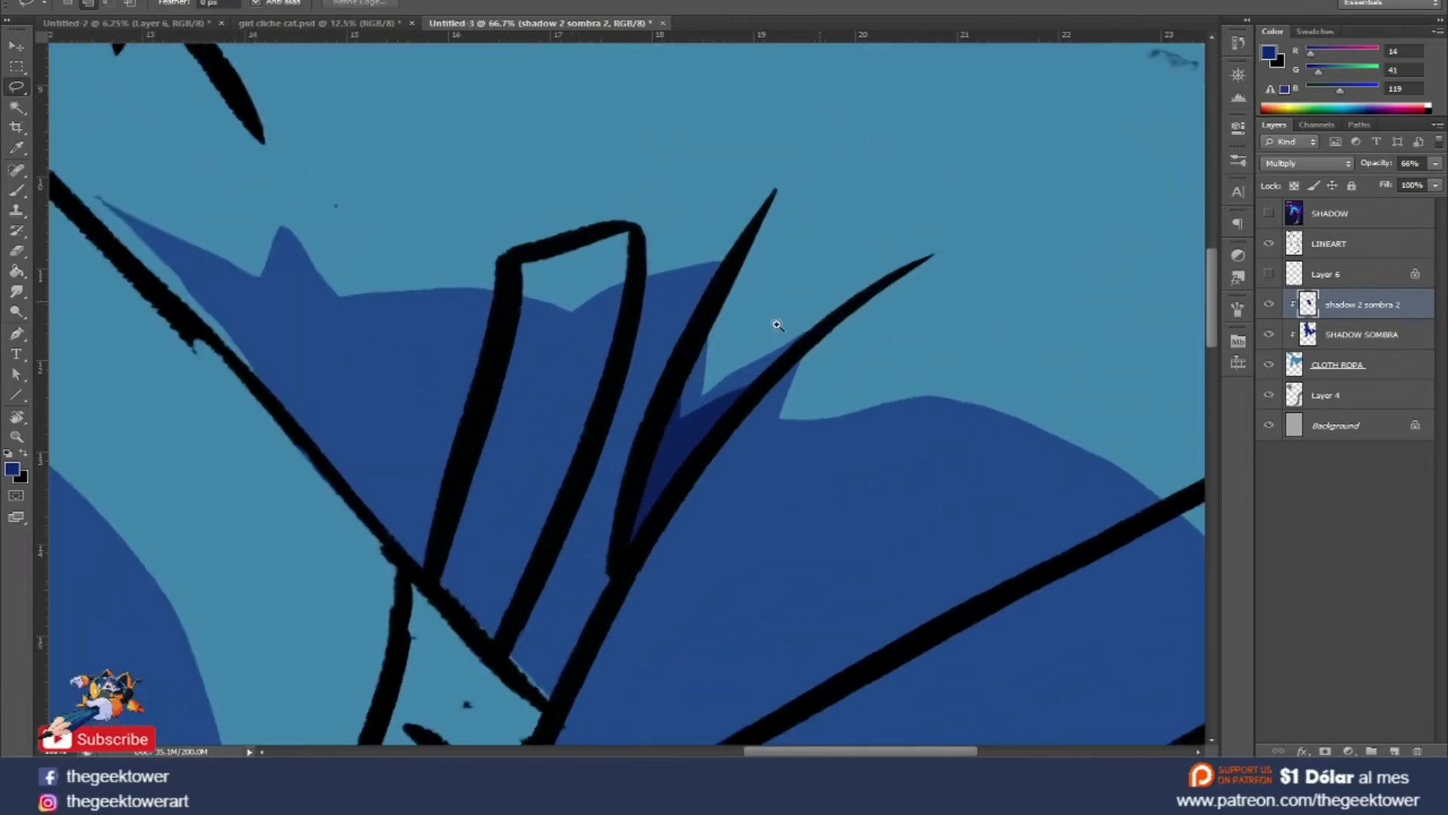
scroll(300, 284, "down", 1)
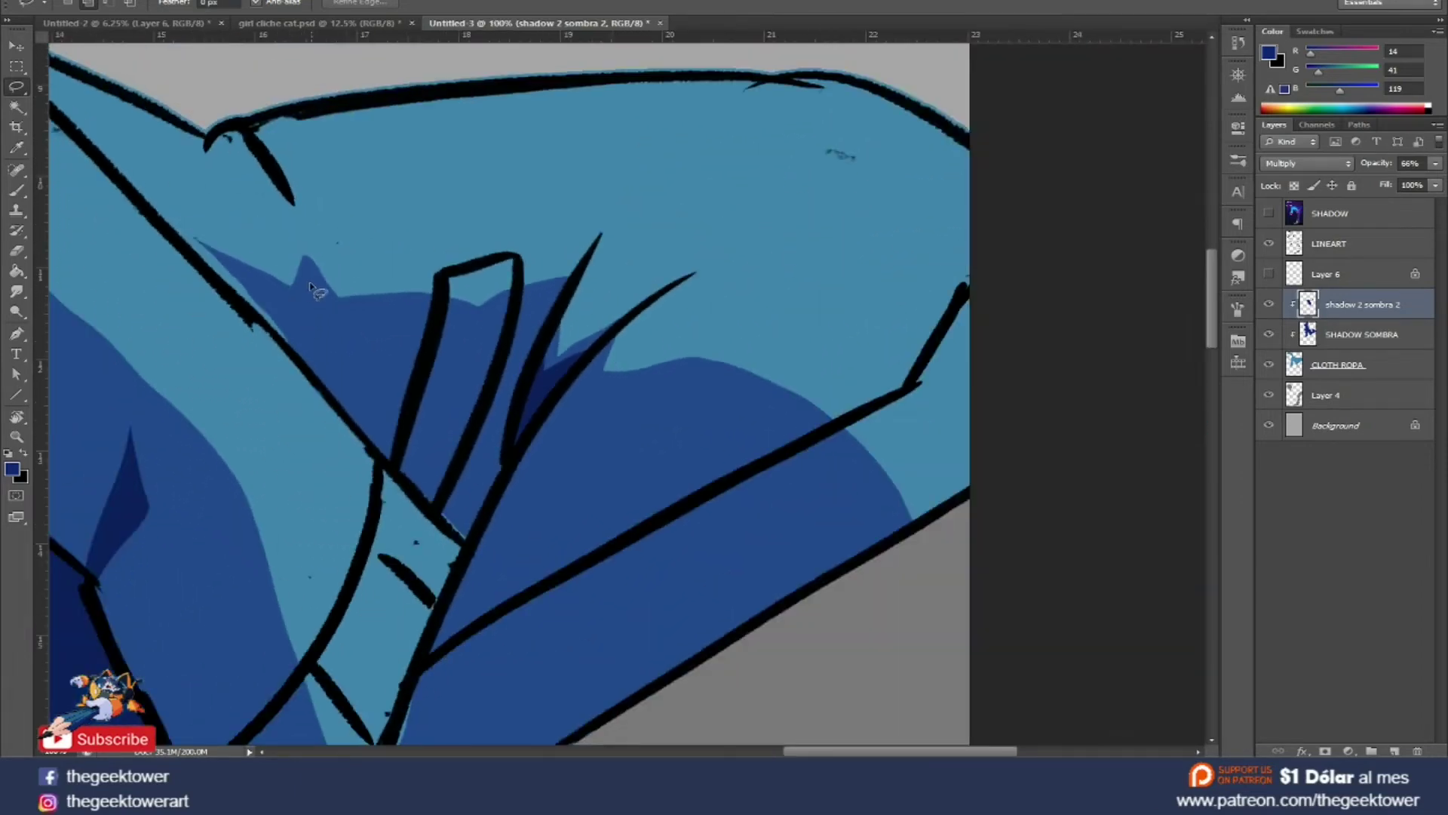
Add a dark blue blade-shaped shadow on the hoodie fold.
mouse_move(302, 367)
left_mouse_down()
mouse_move(326, 204)
mouse_move(306, 366)
left_mouse_up()
key("g")
left_click(339, 309)
key("l")
right_click(370, 253)
left_click(406, 261)
Widen the blade-shaped shadow with a thin darker blue sliver.
scroll(354, 299, "down", 1)
scroll(348, 300, "up", 2)
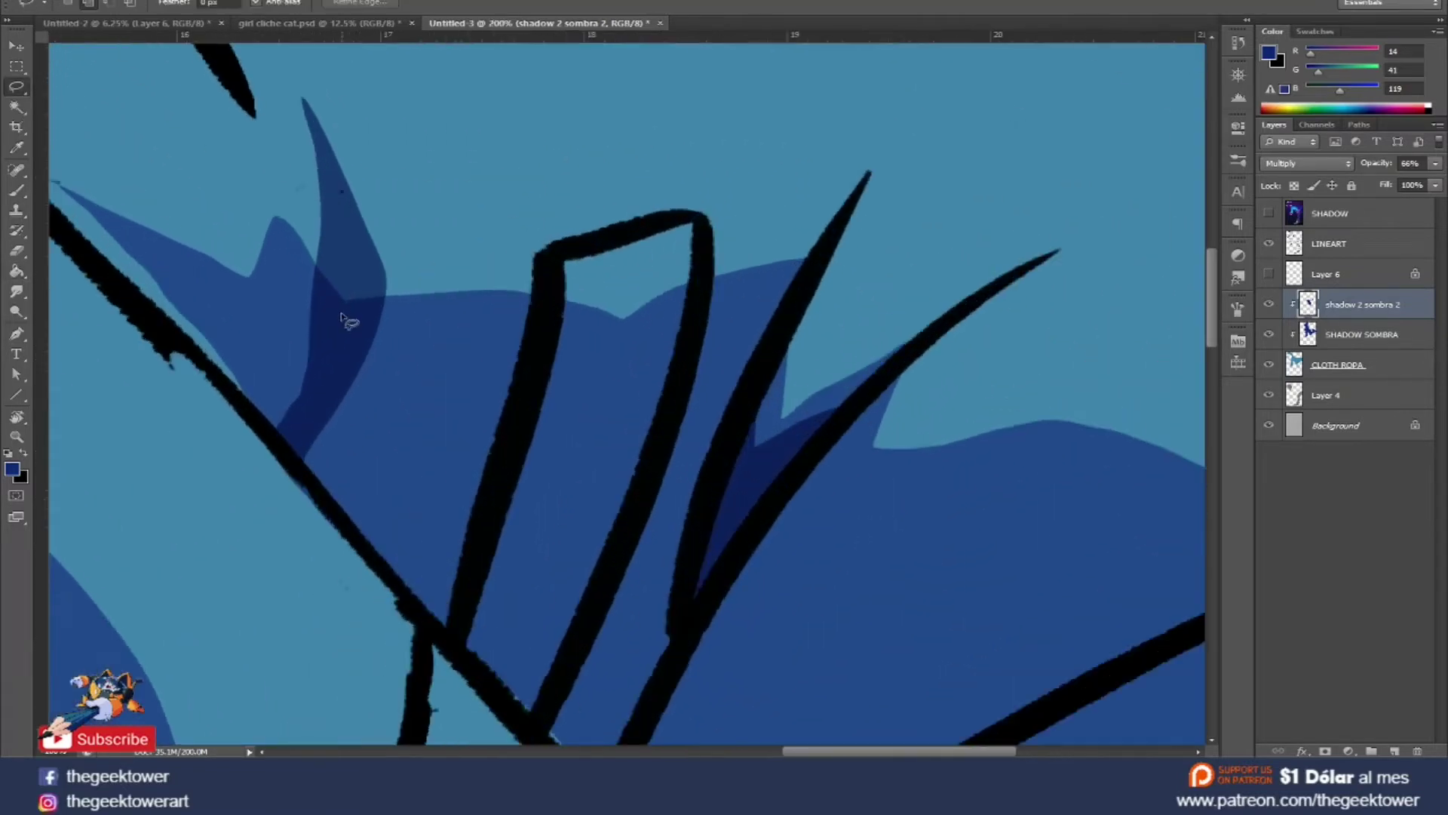
scroll(372, 301, "down", 1)
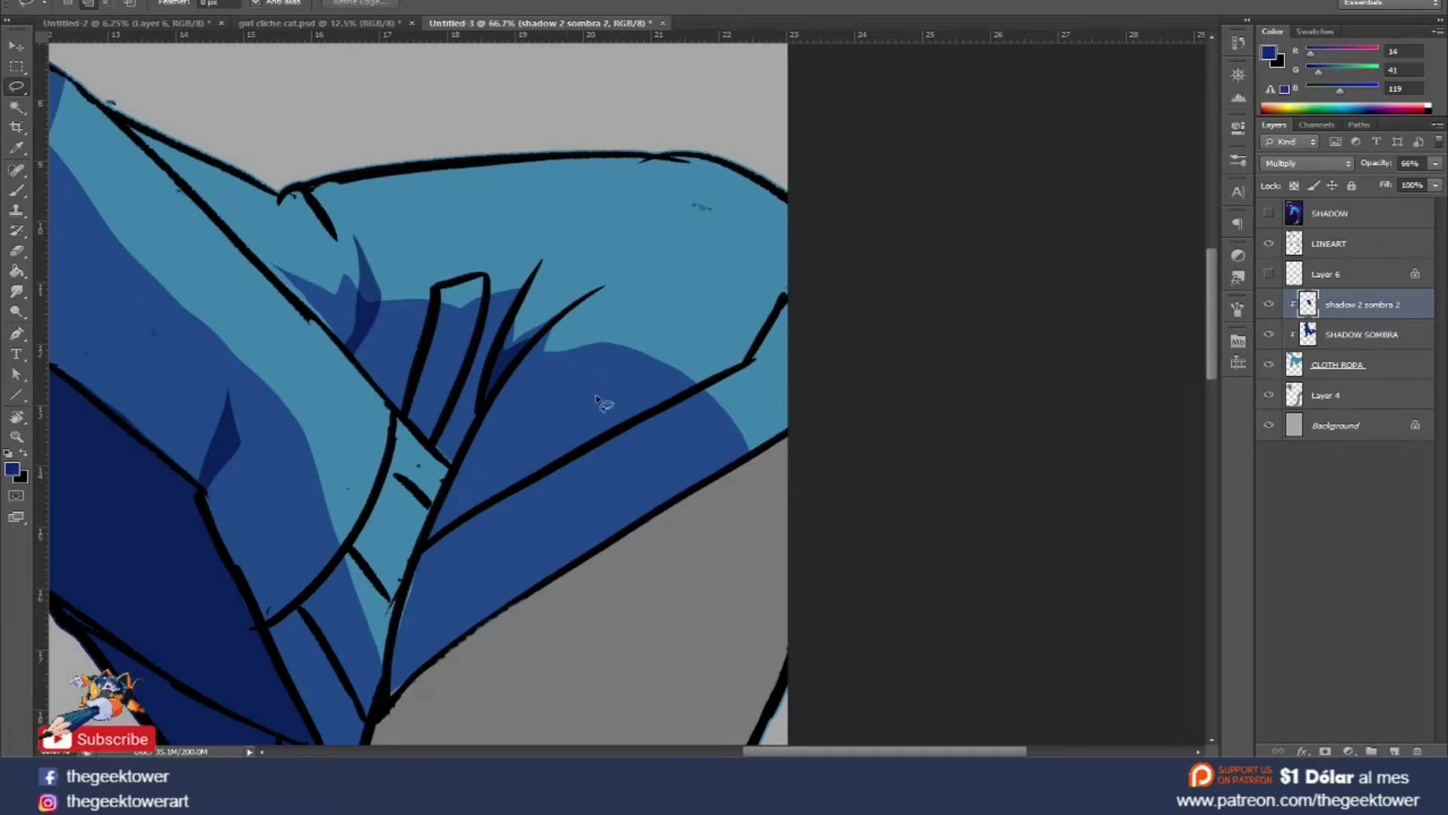
scroll(423, 573, "down", 1)
scroll(506, 491, "up", 1)
mouse_move(411, 330)
left_mouse_down()
mouse_move(398, 374)
mouse_move(483, 323)
left_mouse_up()
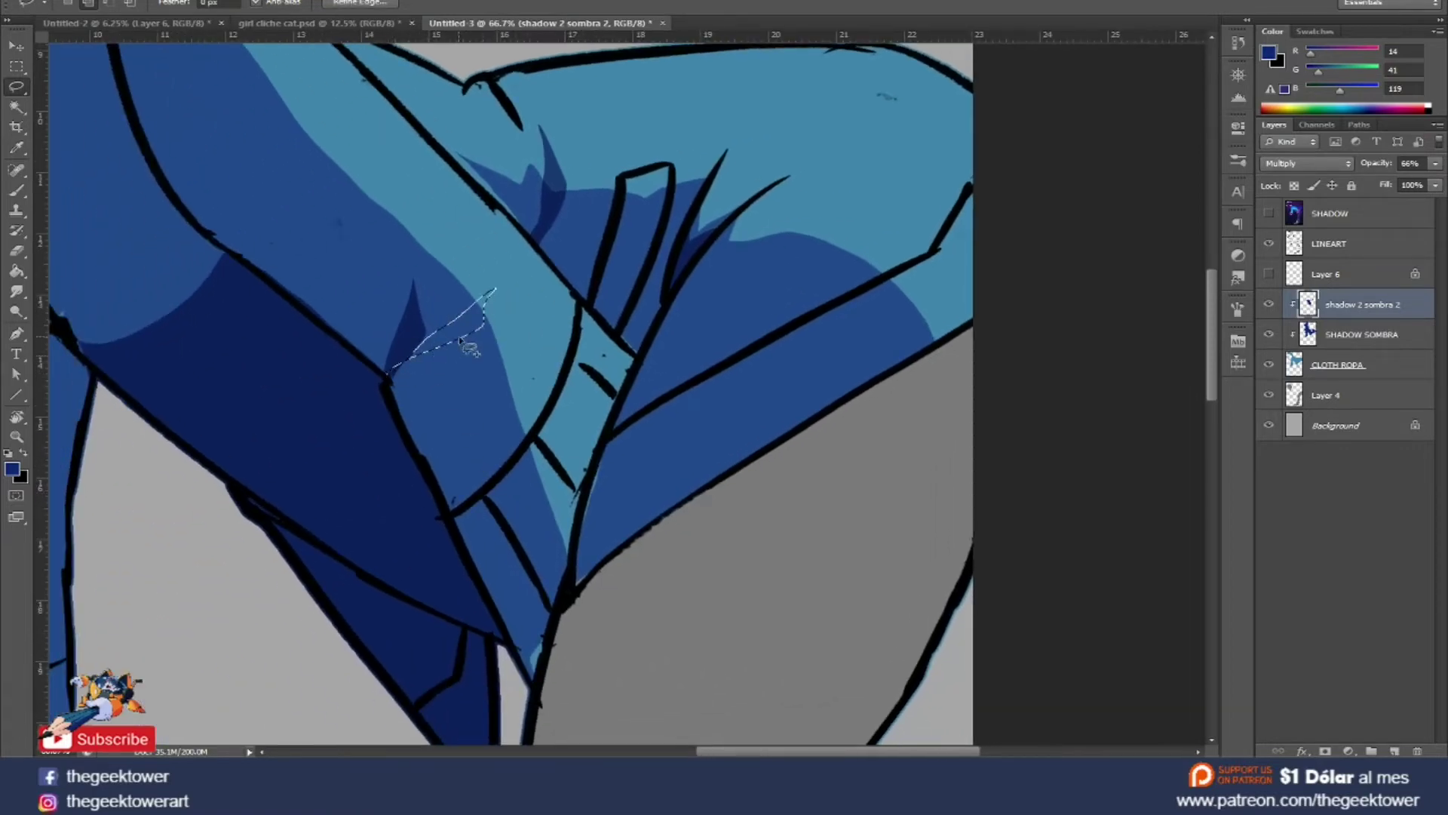
key("g")
left_click(487, 315)
scroll(488, 316, "down", 1)
scroll(488, 315, "down", 1)
key("l")
right_click(512, 251)
left_click(520, 246)
Fill a small shadow area by the hair and hood with darker blue.
mouse_move(281, 138)
left_mouse_down()
mouse_move(332, 173)
mouse_move(350, 160)
left_mouse_up()
mouse_move(251, 254)
left_mouse_down()
mouse_move(281, 237)
mouse_move(235, 260)
left_mouse_up()
key("g")
left_click(285, 258)
key("l")
right_click(361, 153)
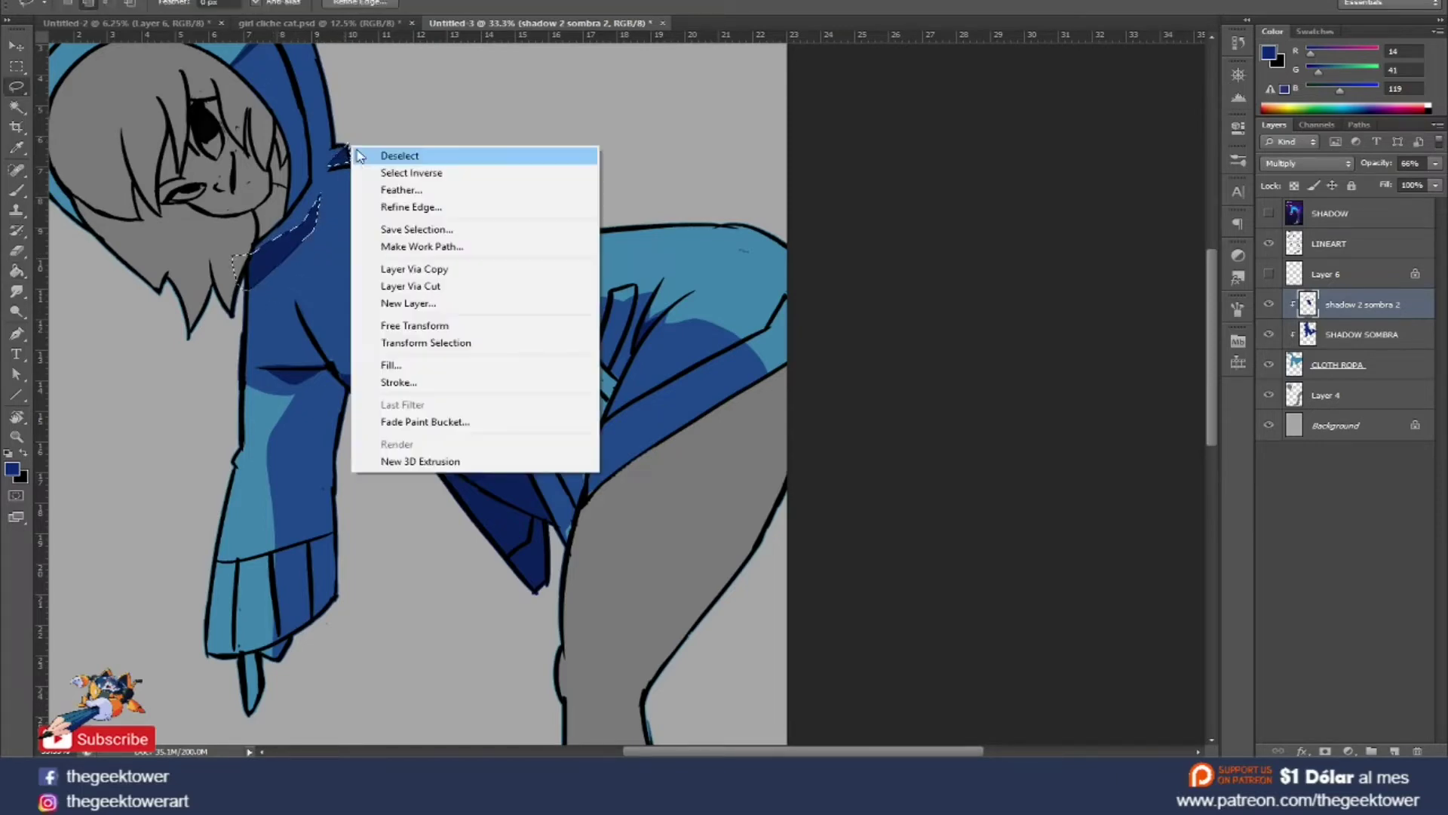
left_click(370, 157)
Add a thin dark shadow strip along the arm edge.
key("ctrl+minus")
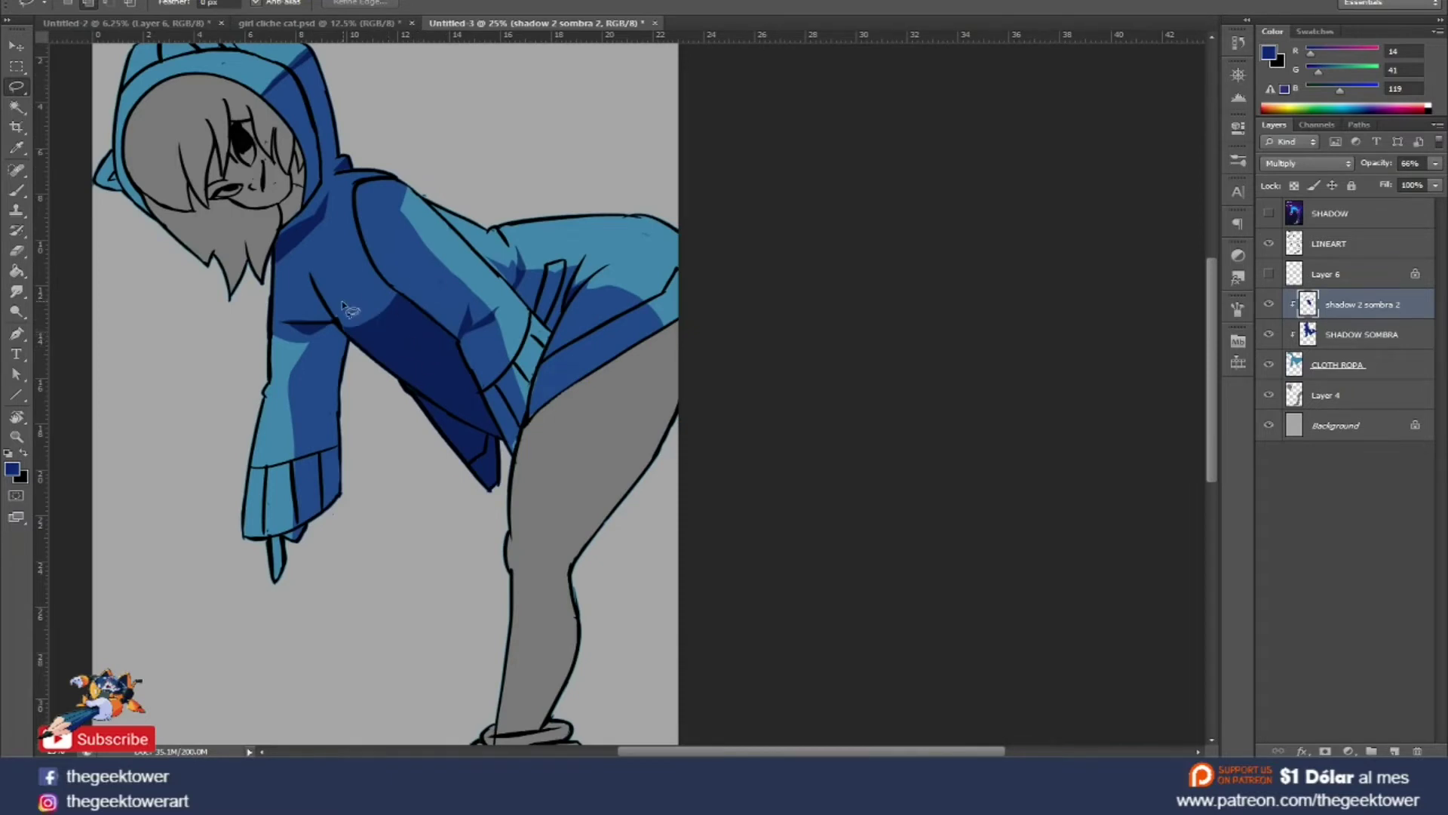
key("ctrl+plus")
mouse_move(315, 329)
left_mouse_down()
mouse_move(363, 361)
mouse_move(313, 329)
left_mouse_up()
key("g")
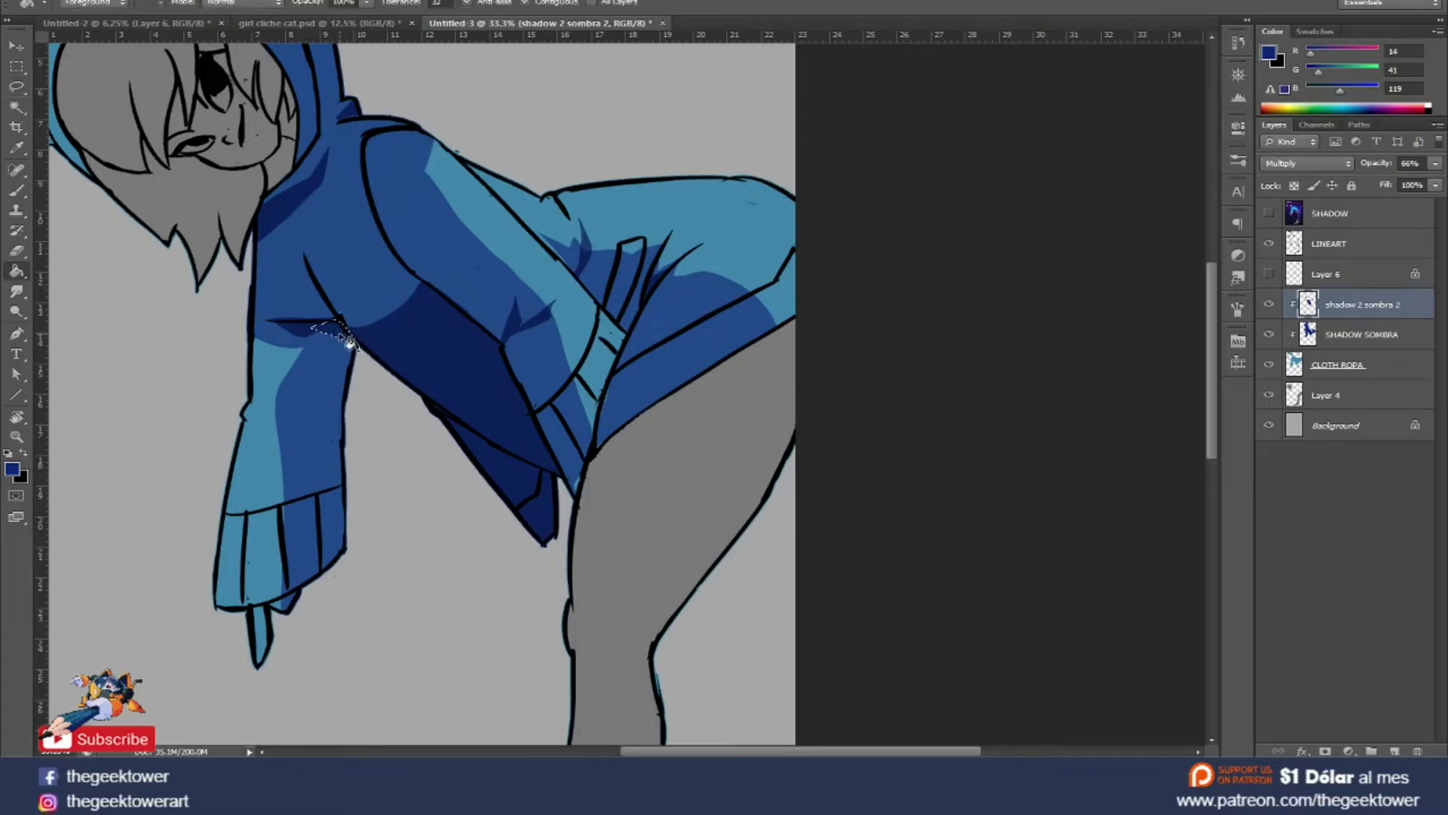
key("l")
right_click(356, 299)
left_click(368, 305)
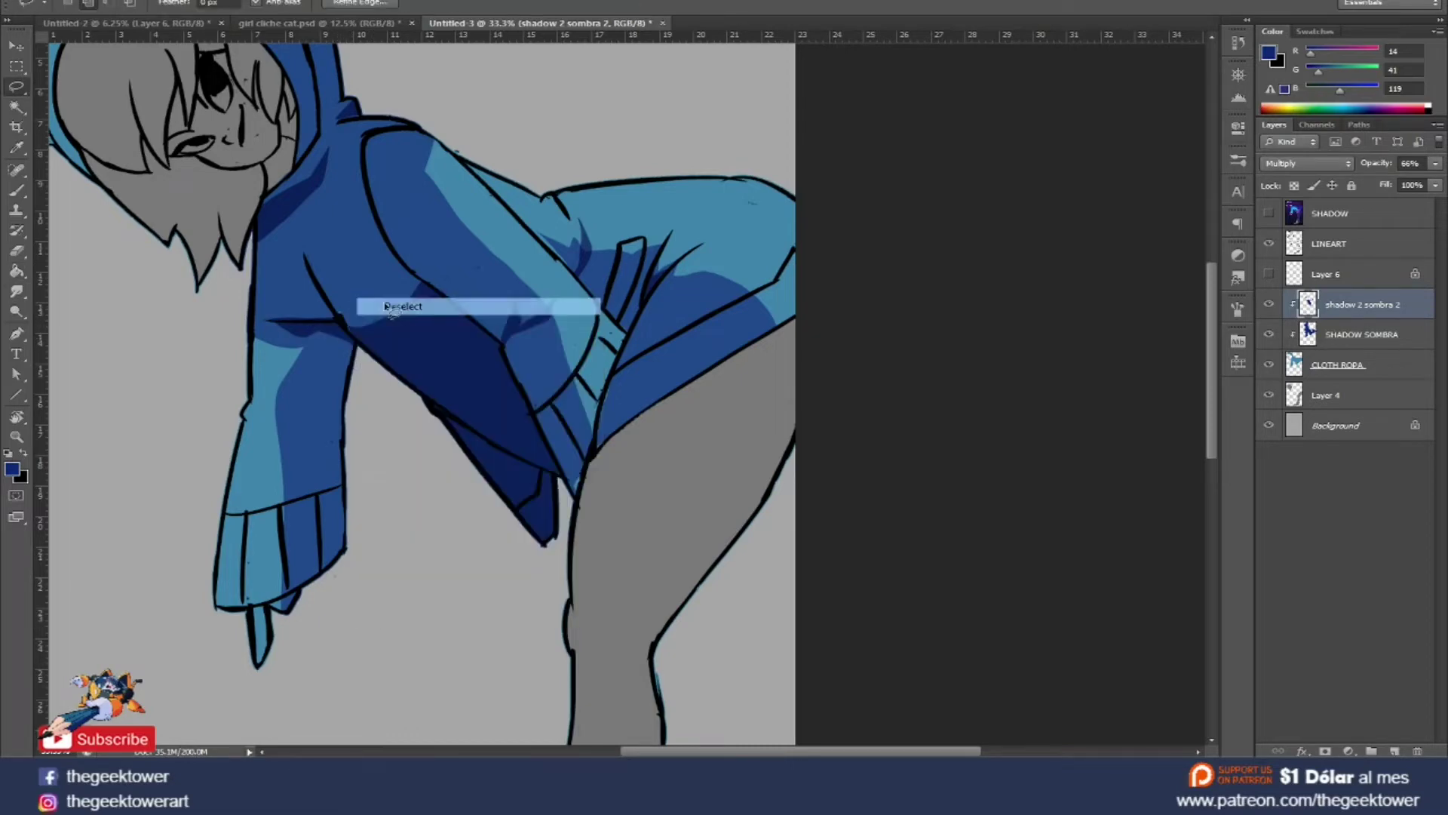
key("ctrl+minus")
key("ctrl+minus")
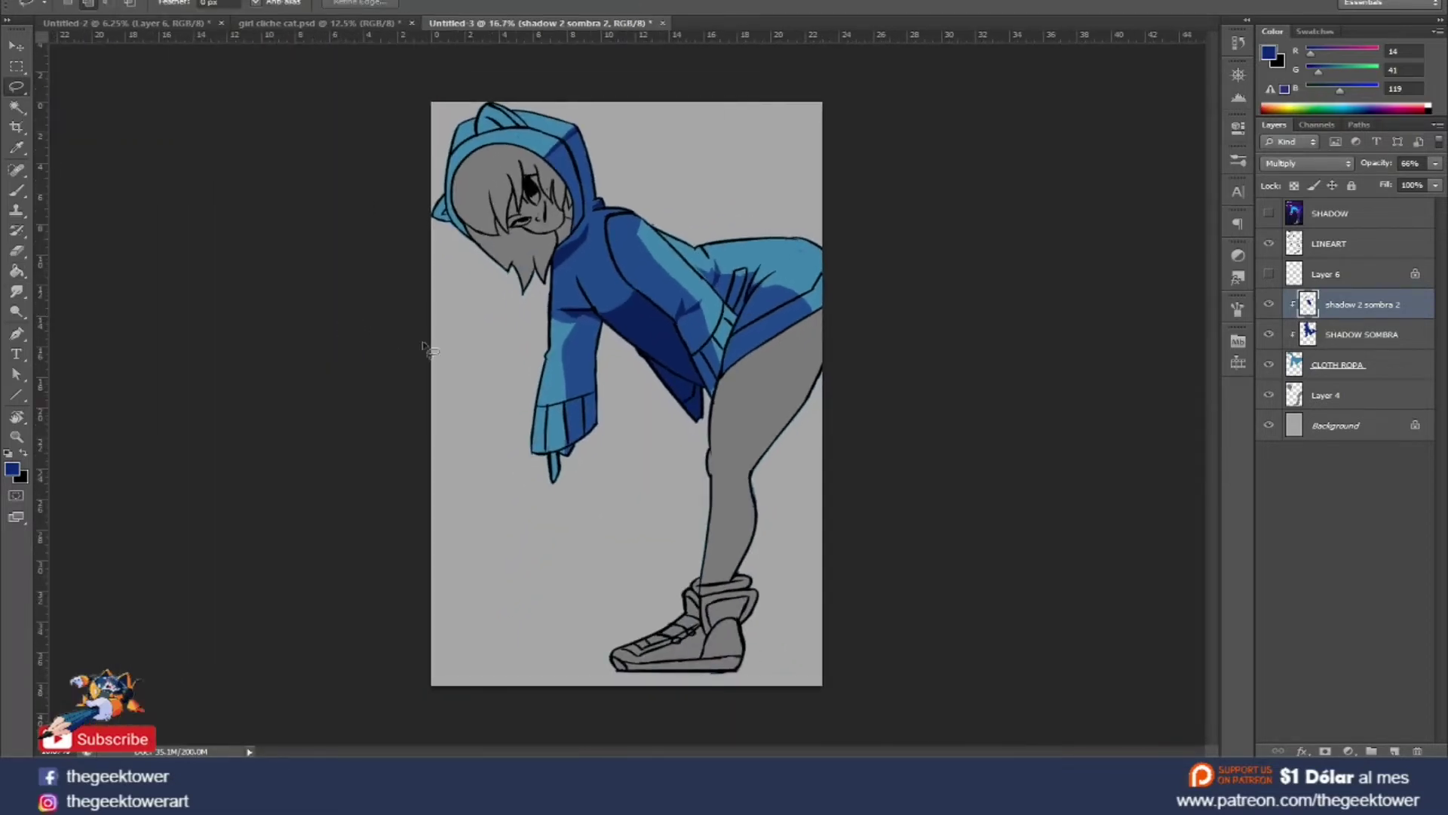
Lasso shadow strips along the hoodie hem and near the sleeve.
key("ctrl+plus")
key("ctrl+plus")
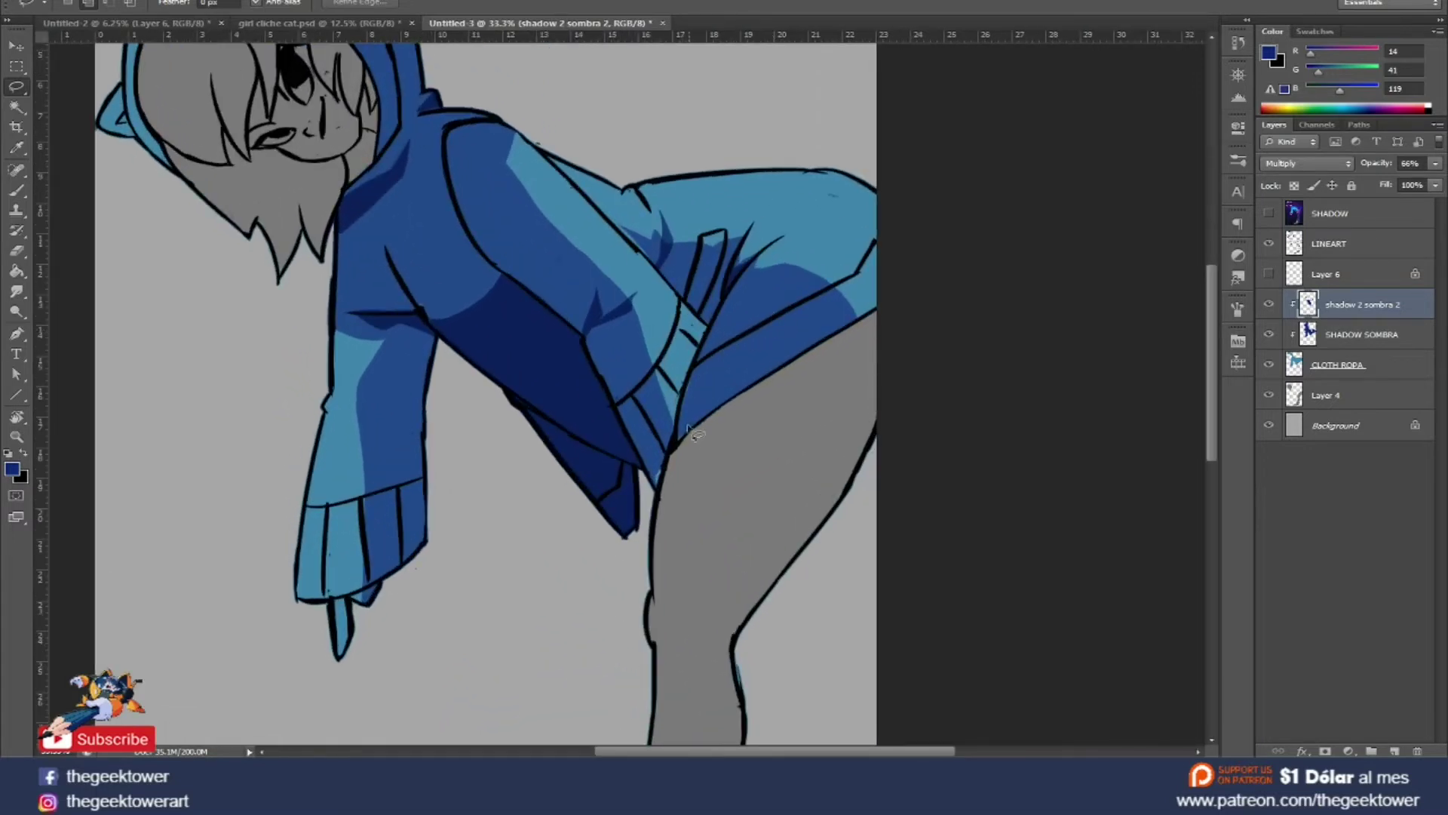
left_click_drag(676, 440, 891, 308)
left_click_drag(668, 479, 670, 478)
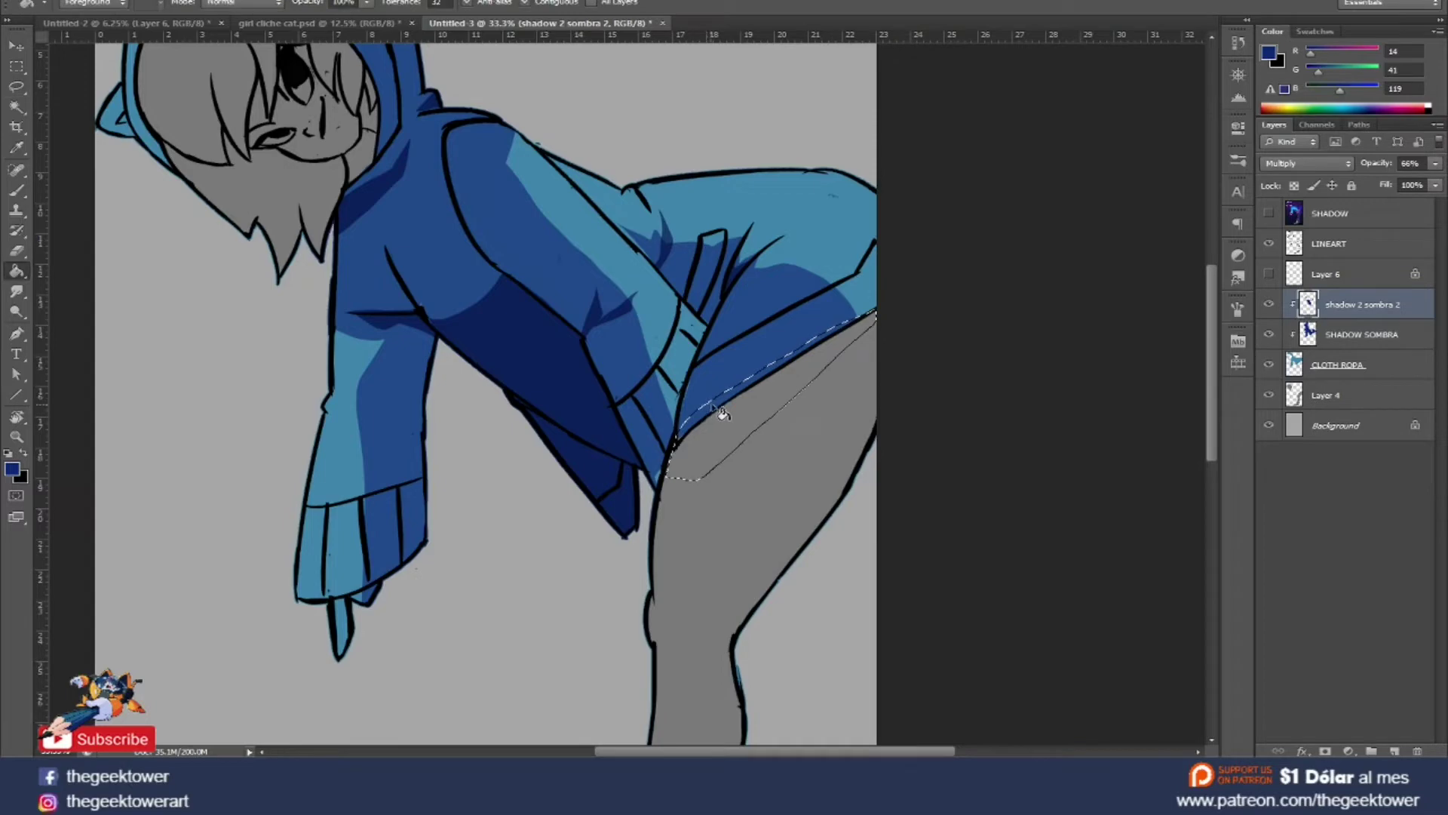
right_click(763, 305)
left_click(789, 303)
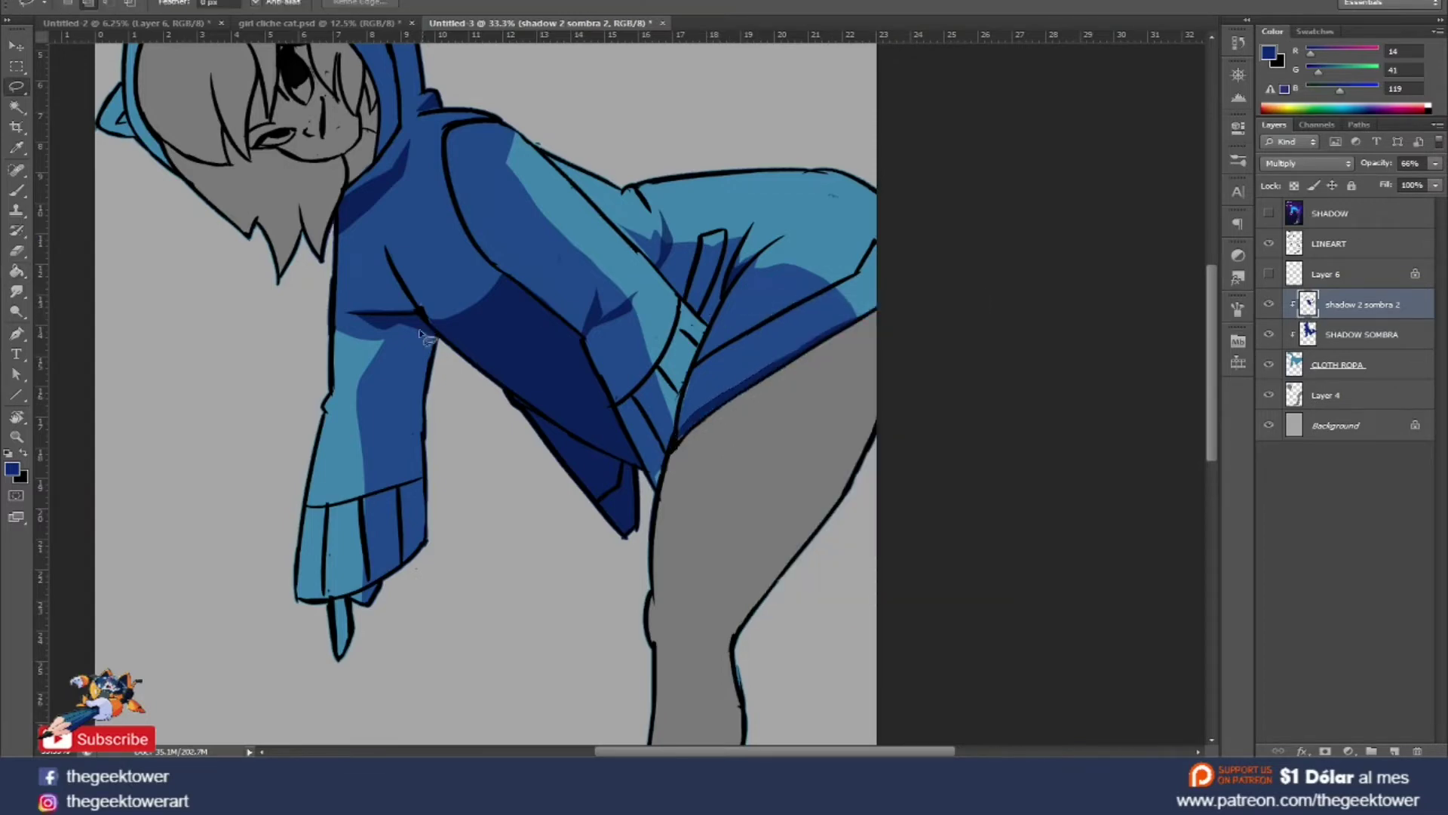
left_click_drag(422, 321, 434, 321)
right_click(442, 287)
left_click(467, 296)
Fill a thin sleeve sliver and a small hoodie-front patch with flat shadow colour.
left_click_drag(405, 402, 434, 375)
key("g")
key("l")
right_click(447, 287)
left_click(494, 293)
left_click_drag(507, 279, 504, 276)
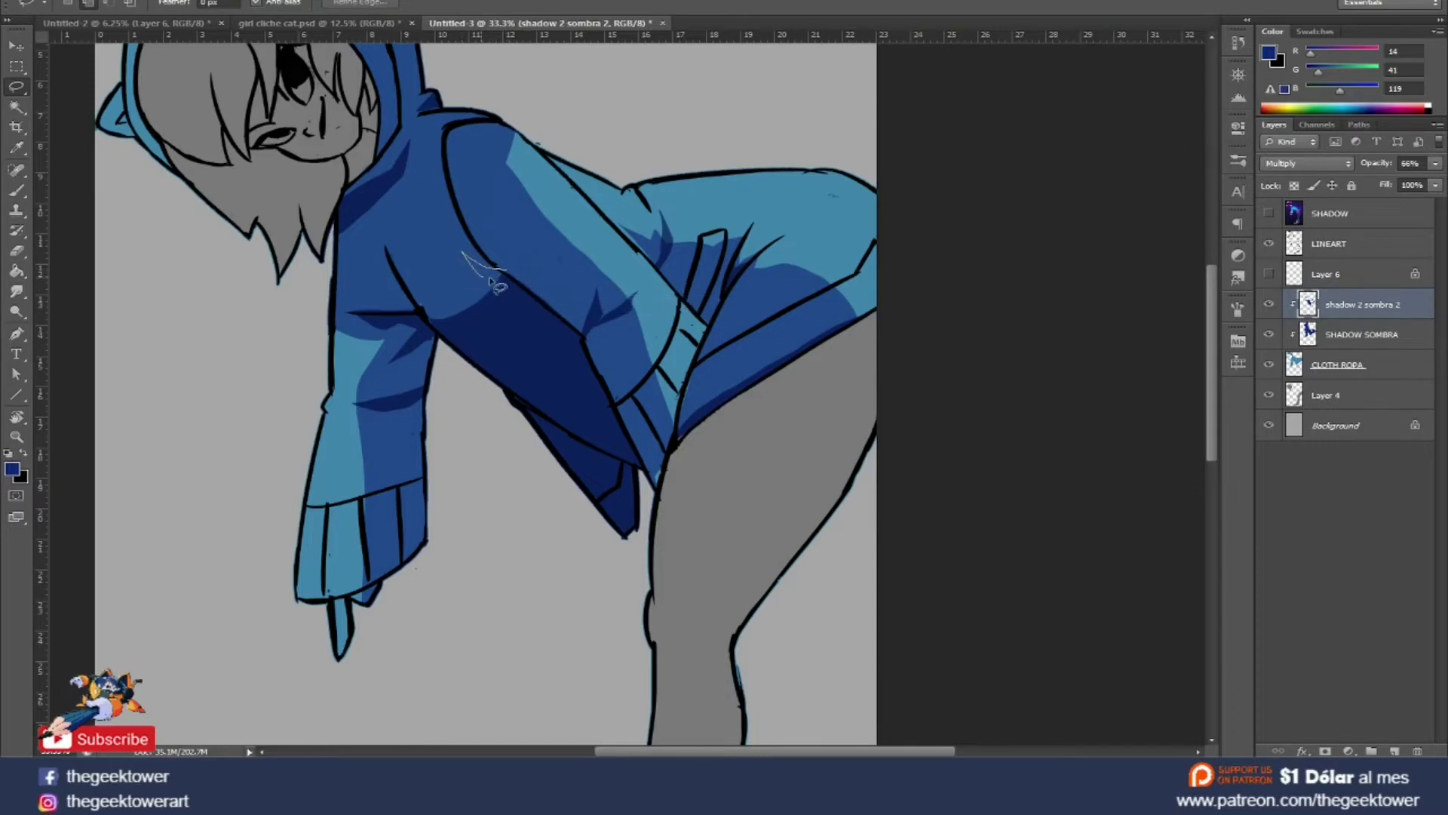
key("g")
key("l")
right_click(490, 258)
left_click(537, 266)
key("ctrl+minus")
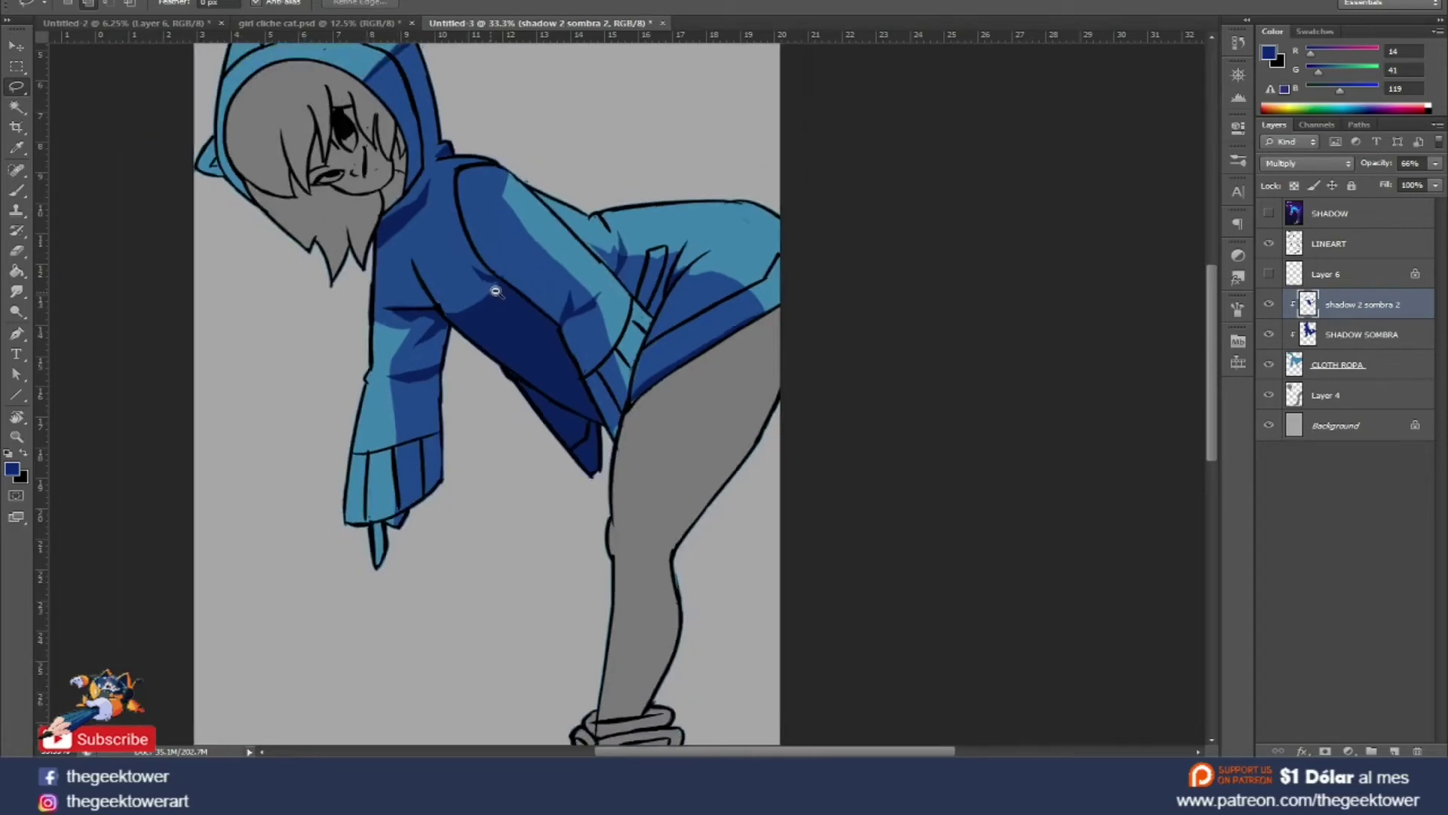
key("ctrl+minus")
Set the Eraser to about 80% hardness and 100% opacity.
key("e")
right_click(702, 311)
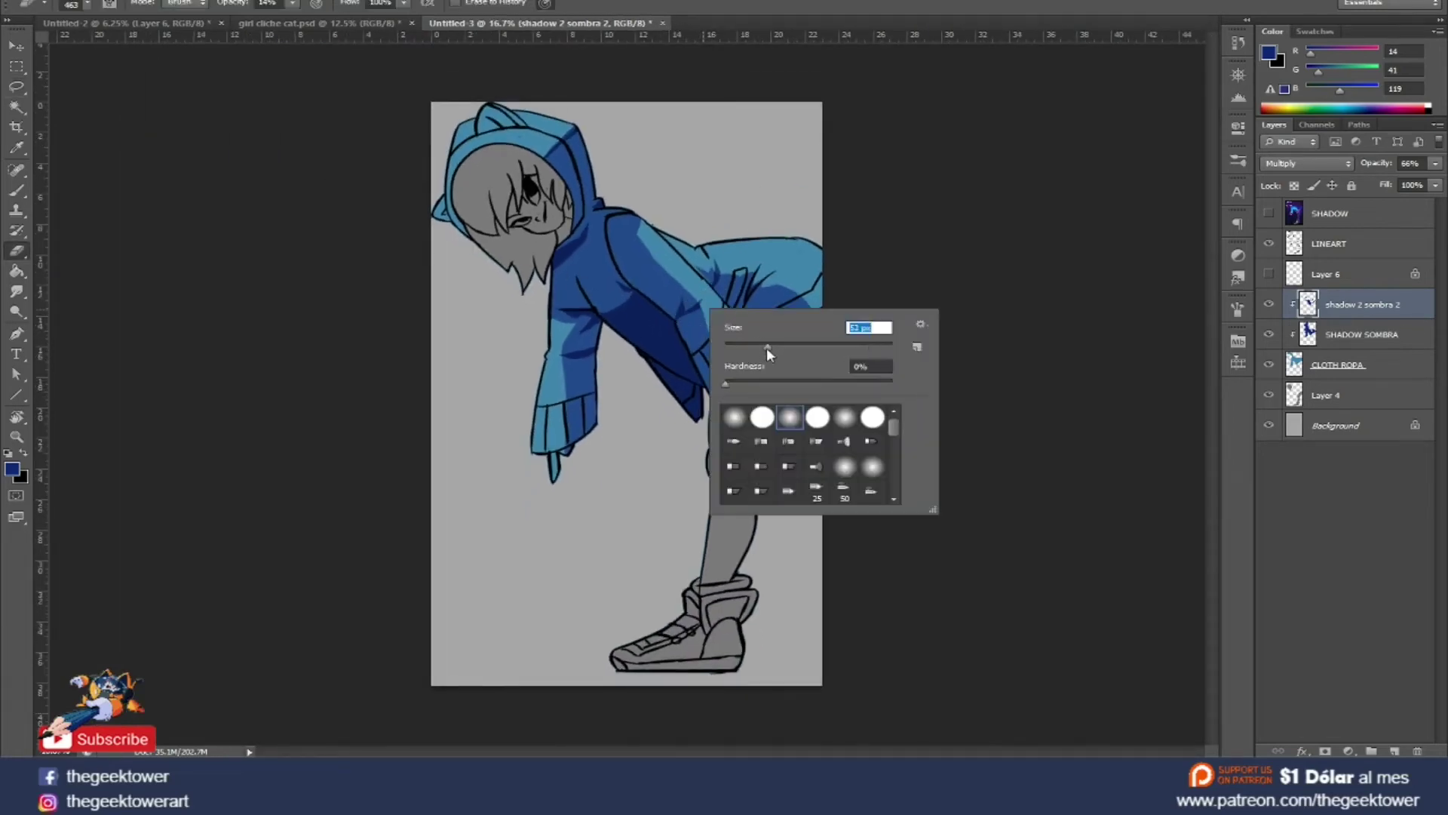
left_click_drag(762, 382, 864, 384)
key("Return")
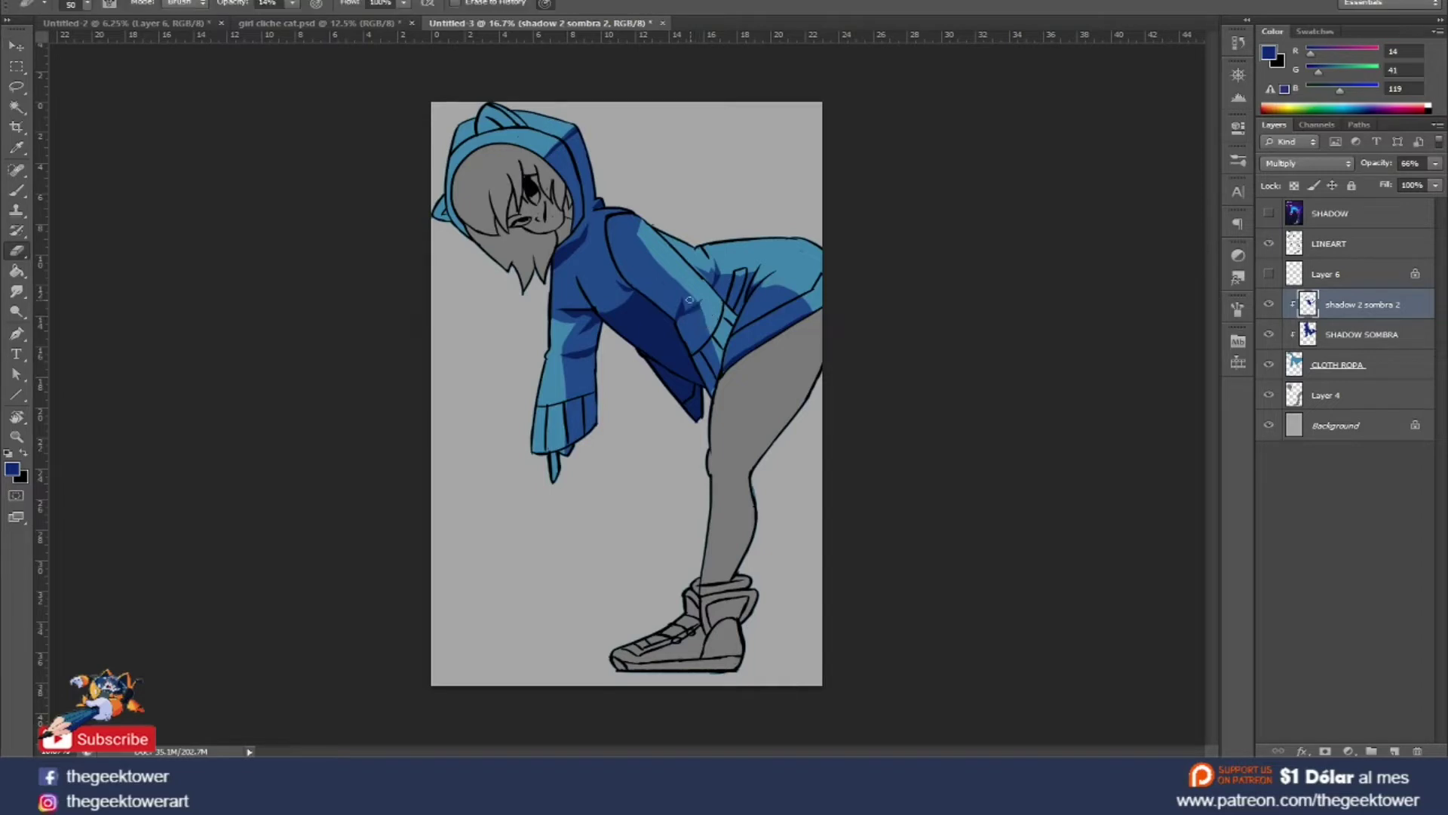
left_click_drag(290, 4, 309, 24)
Draw a Pen path on the hoodie fold, convert it to a selection, then deselect.
scroll(728, 284, "up", 1)
scroll(729, 284, "up", 1)
key("p")
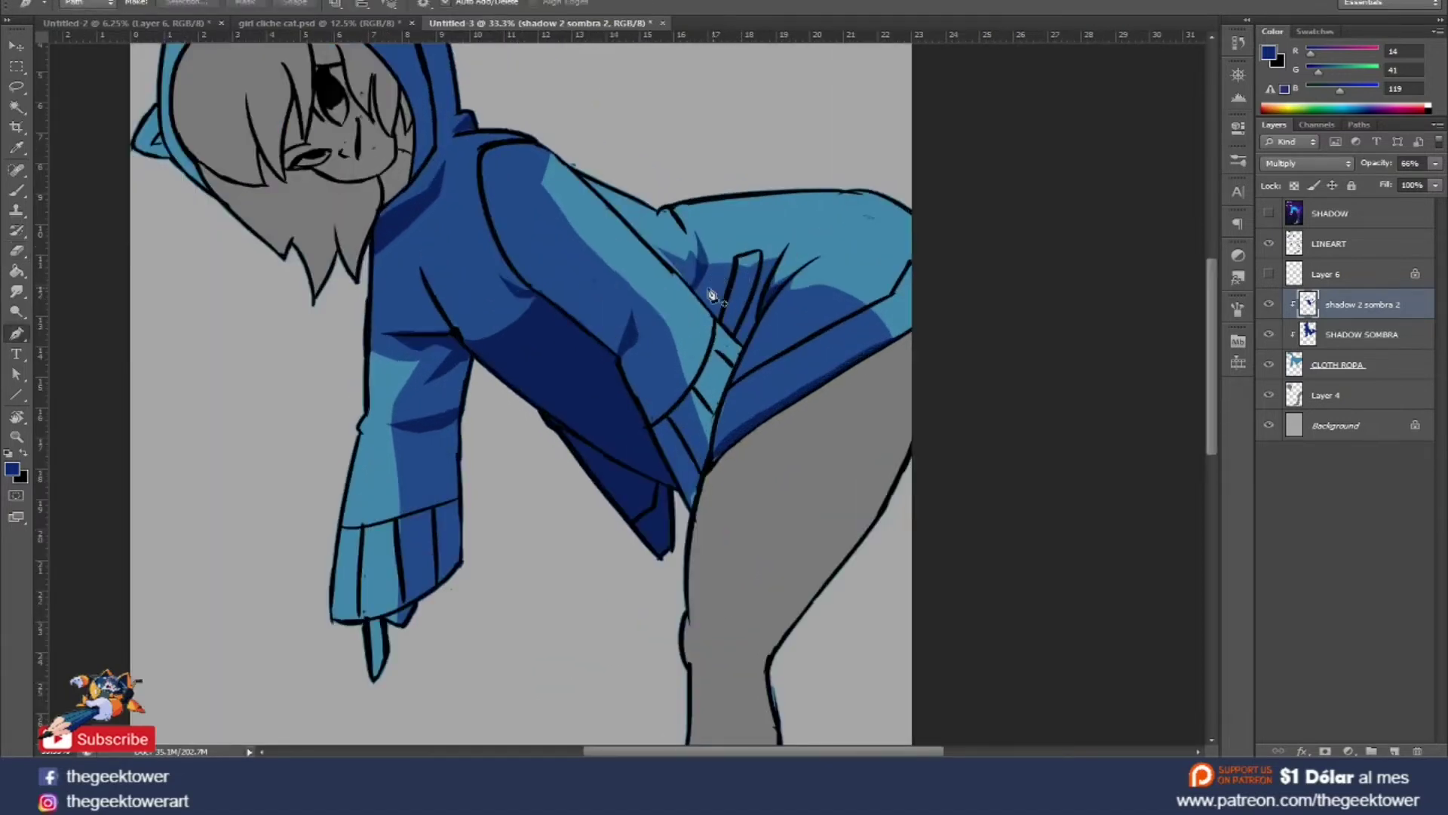
left_click(682, 278)
left_click(743, 348)
right_click(757, 255)
left_click(799, 339)
key("Return")
key("l")
right_click(748, 278)
left_click(749, 281)
key("v")
key("ctrl+minus")
key("ctrl+minus")
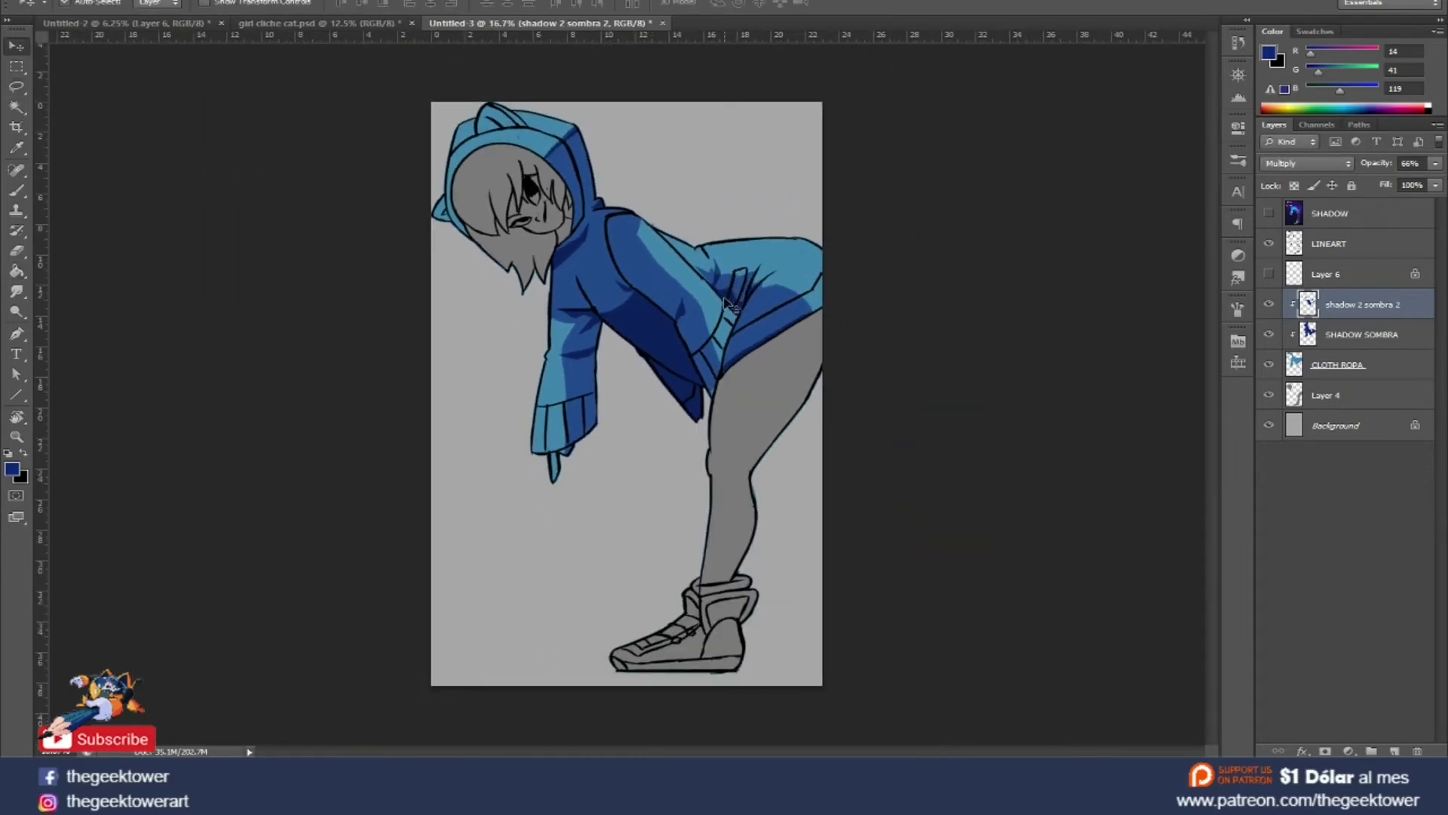
left_click(1269, 304)
left_click(1269, 335)
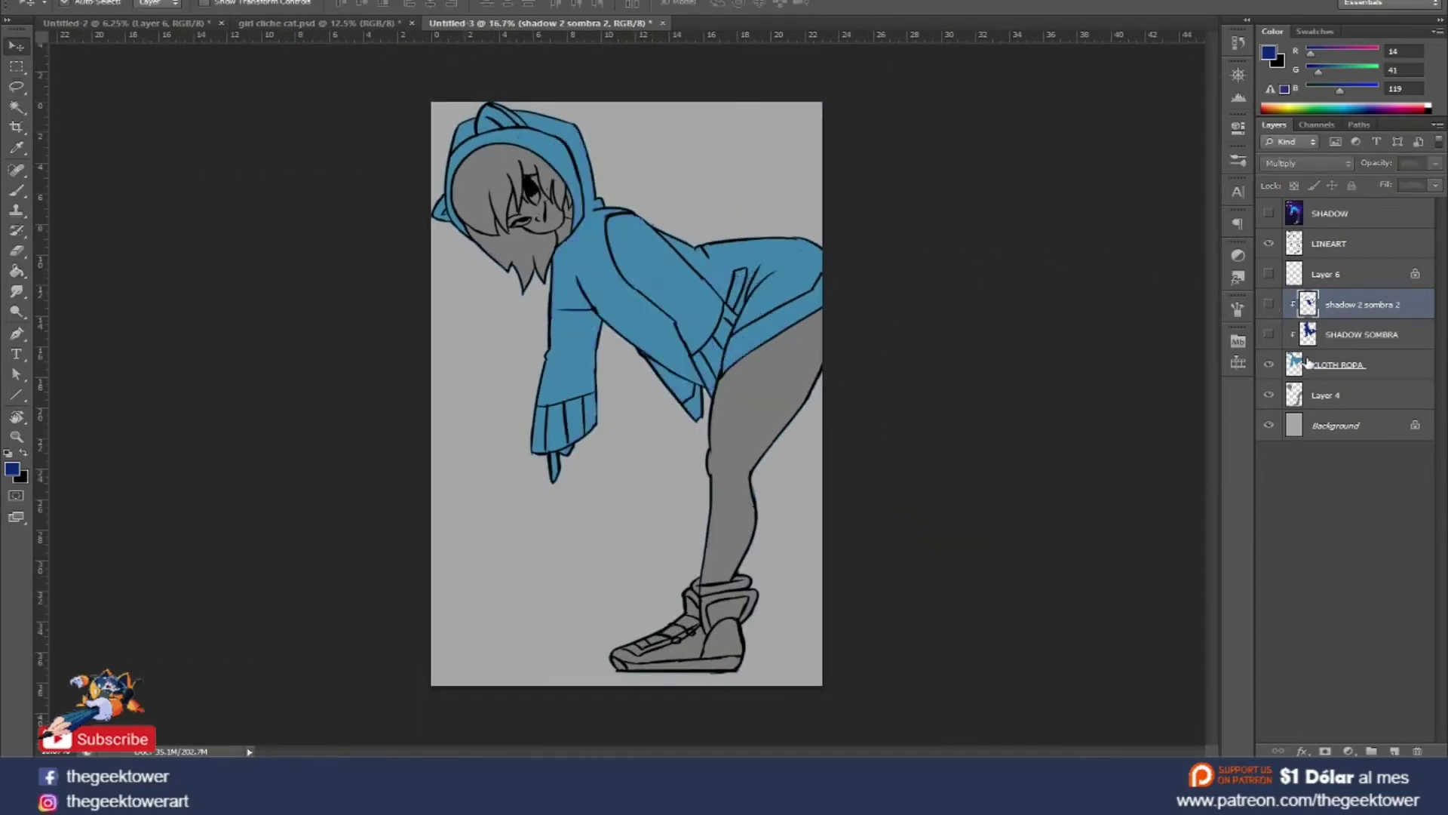
left_click(1307, 363)
left_click(1269, 335)
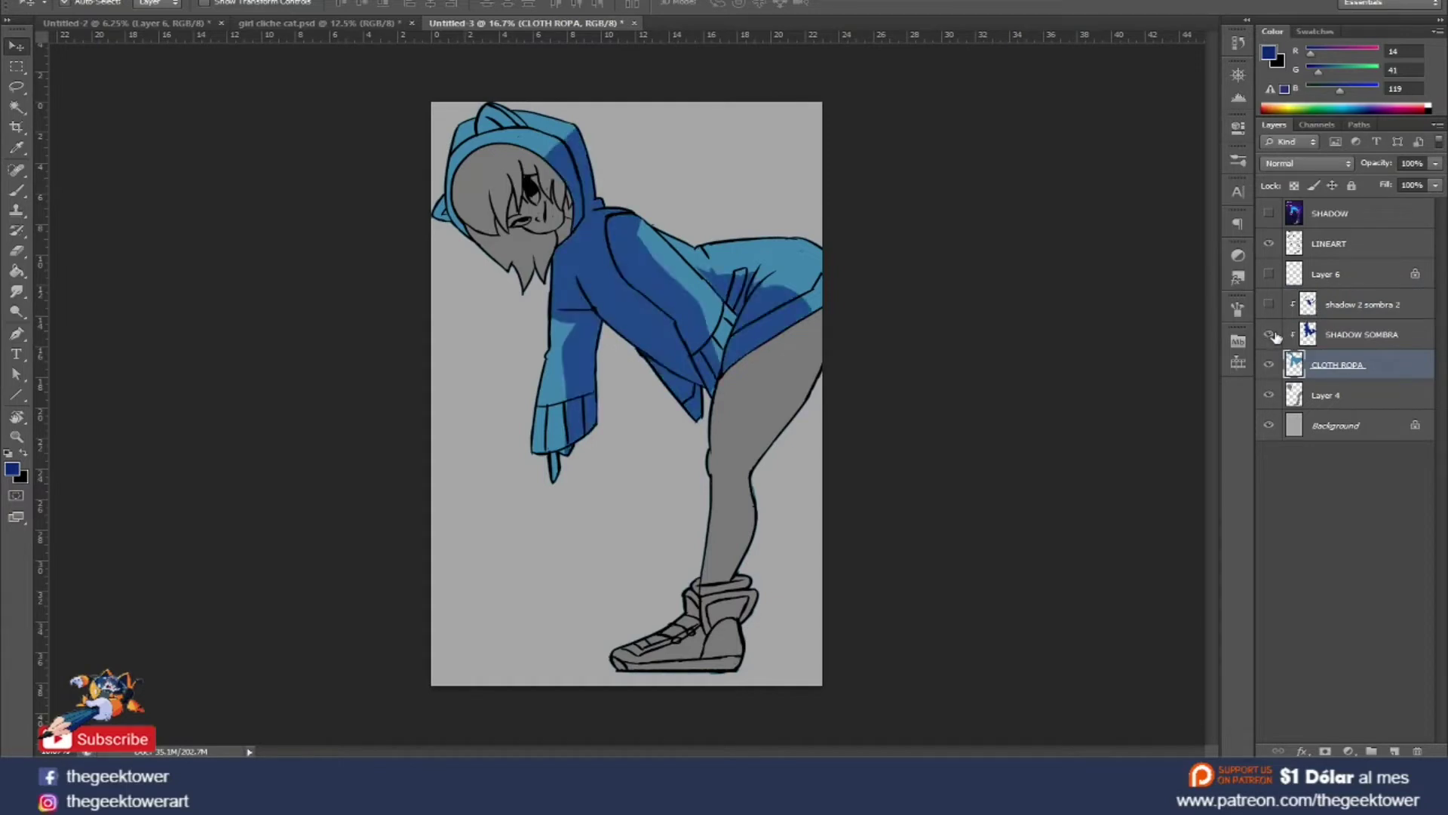
left_click(1269, 304)
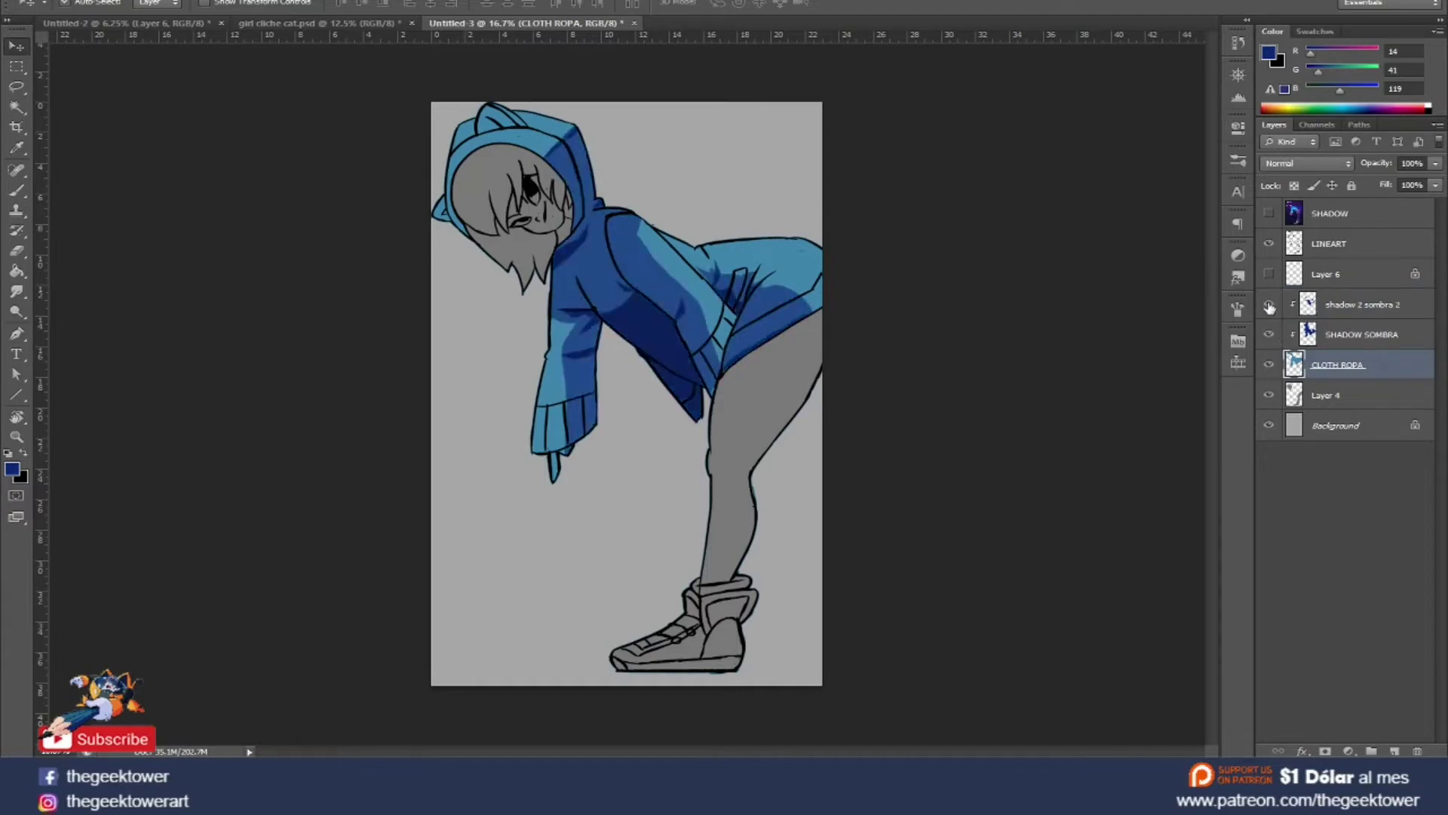
left_click(1322, 309)
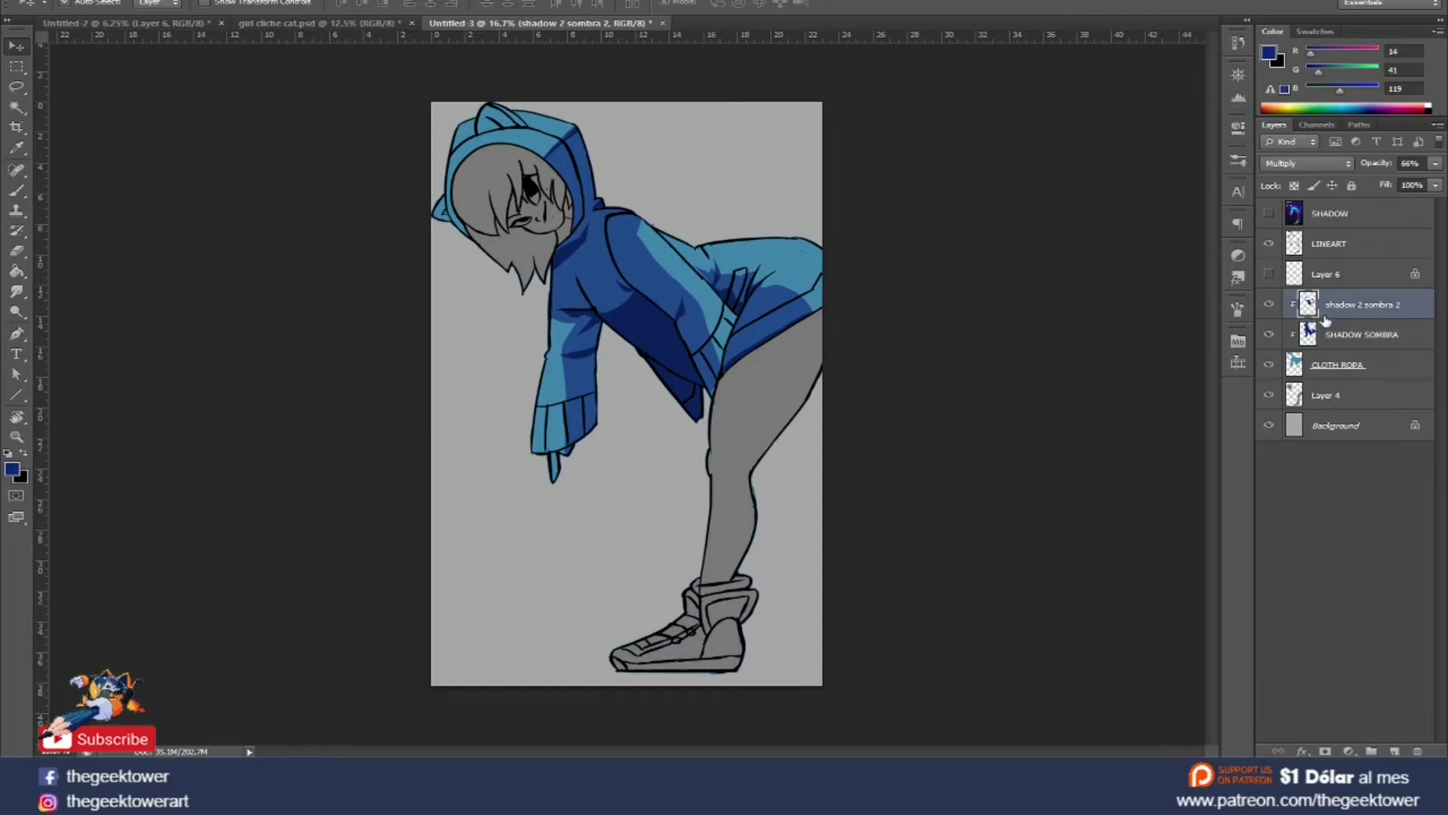
left_click(1324, 329)
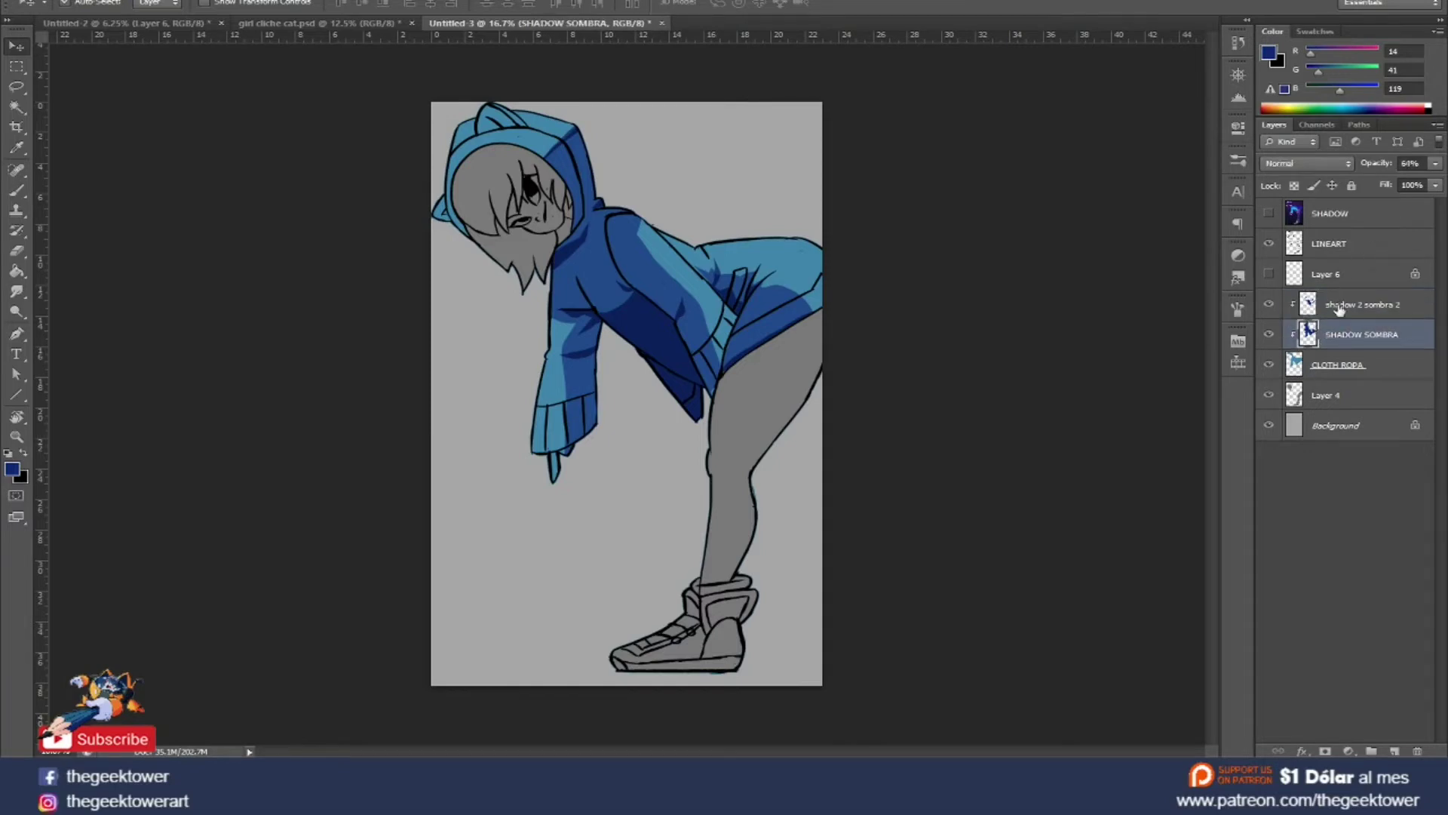
left_click(1346, 306)
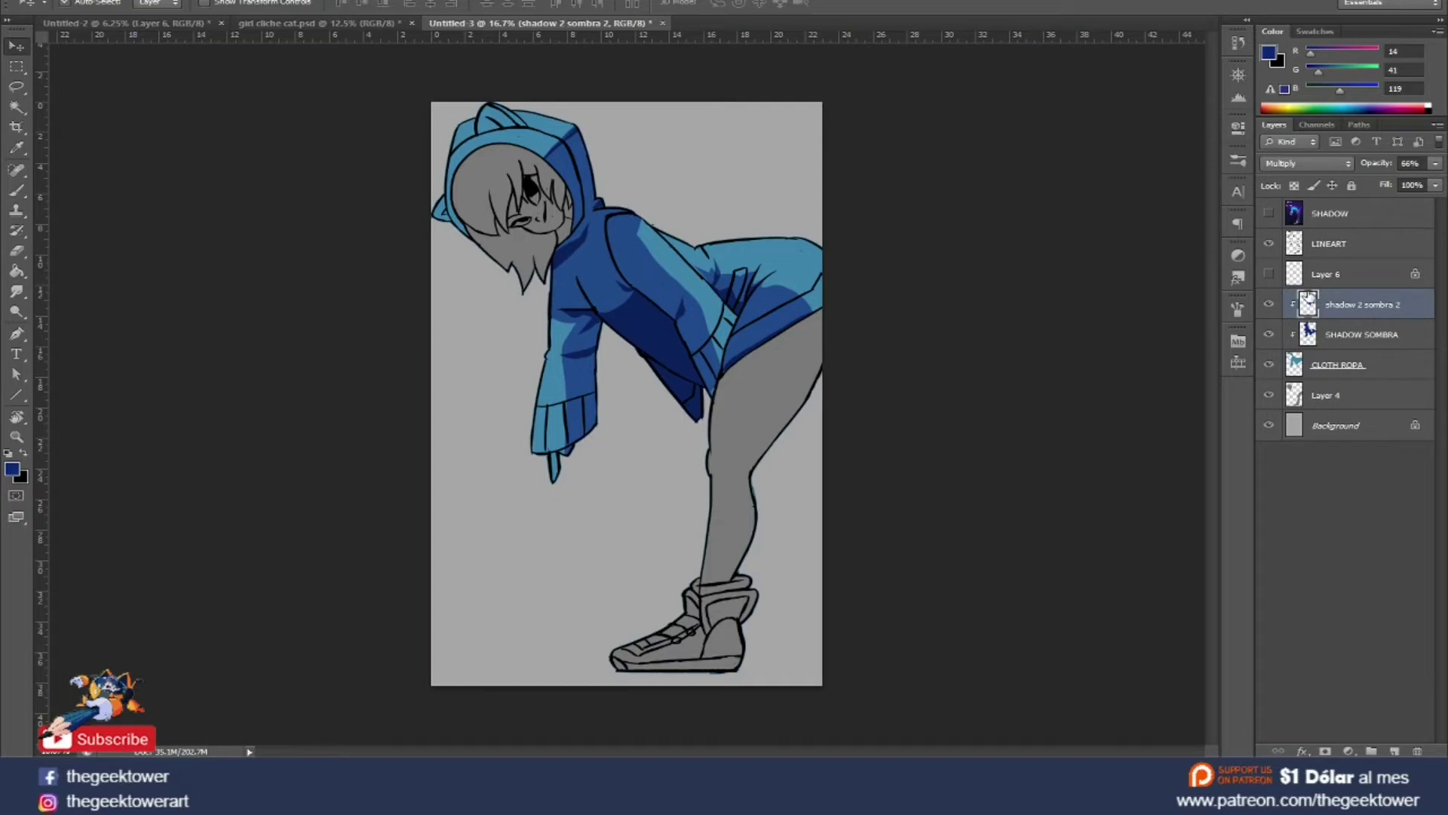
left_click_drag(681, 280, 821, 315)
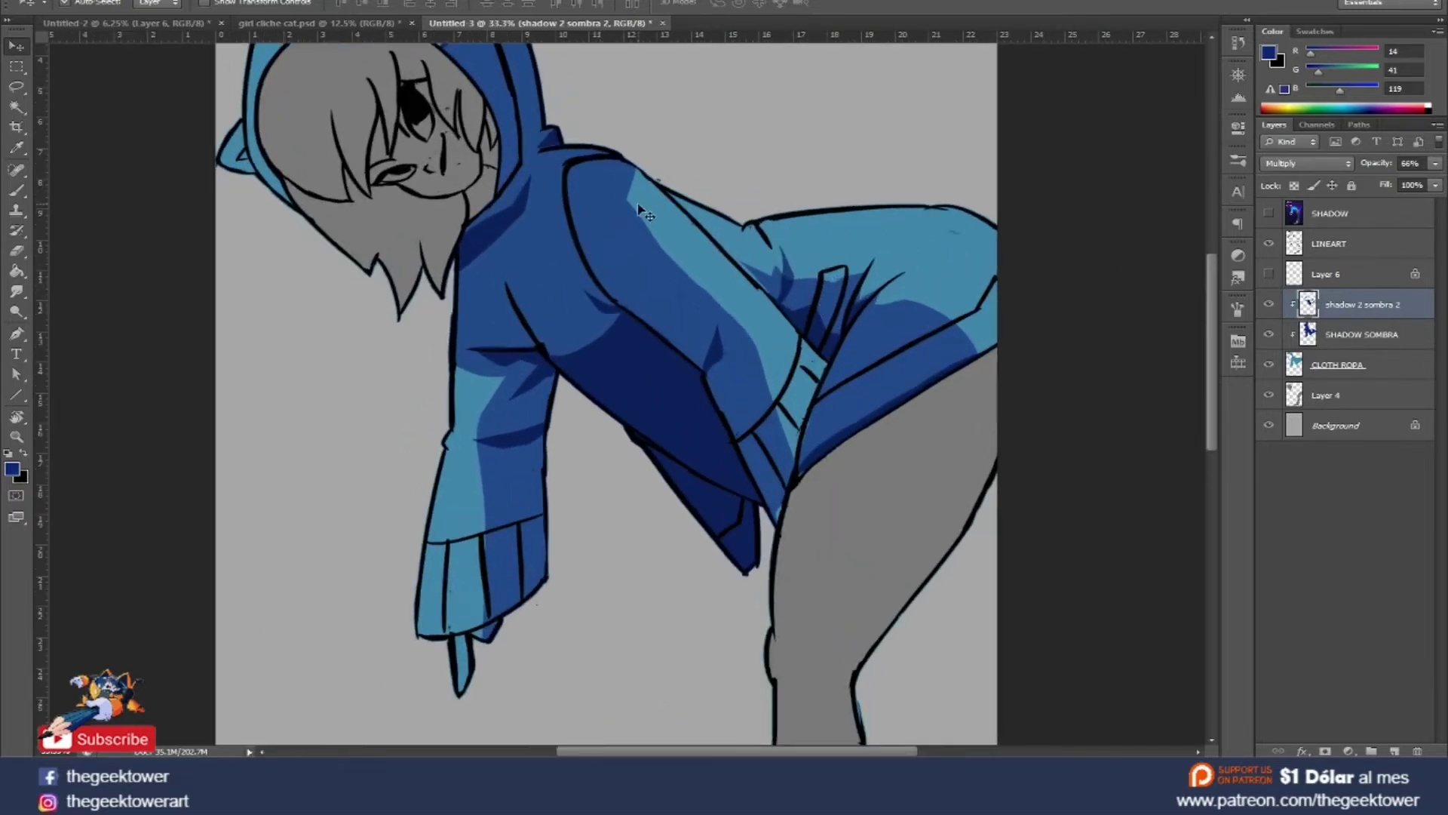
key("l")
left_click(1358, 334)
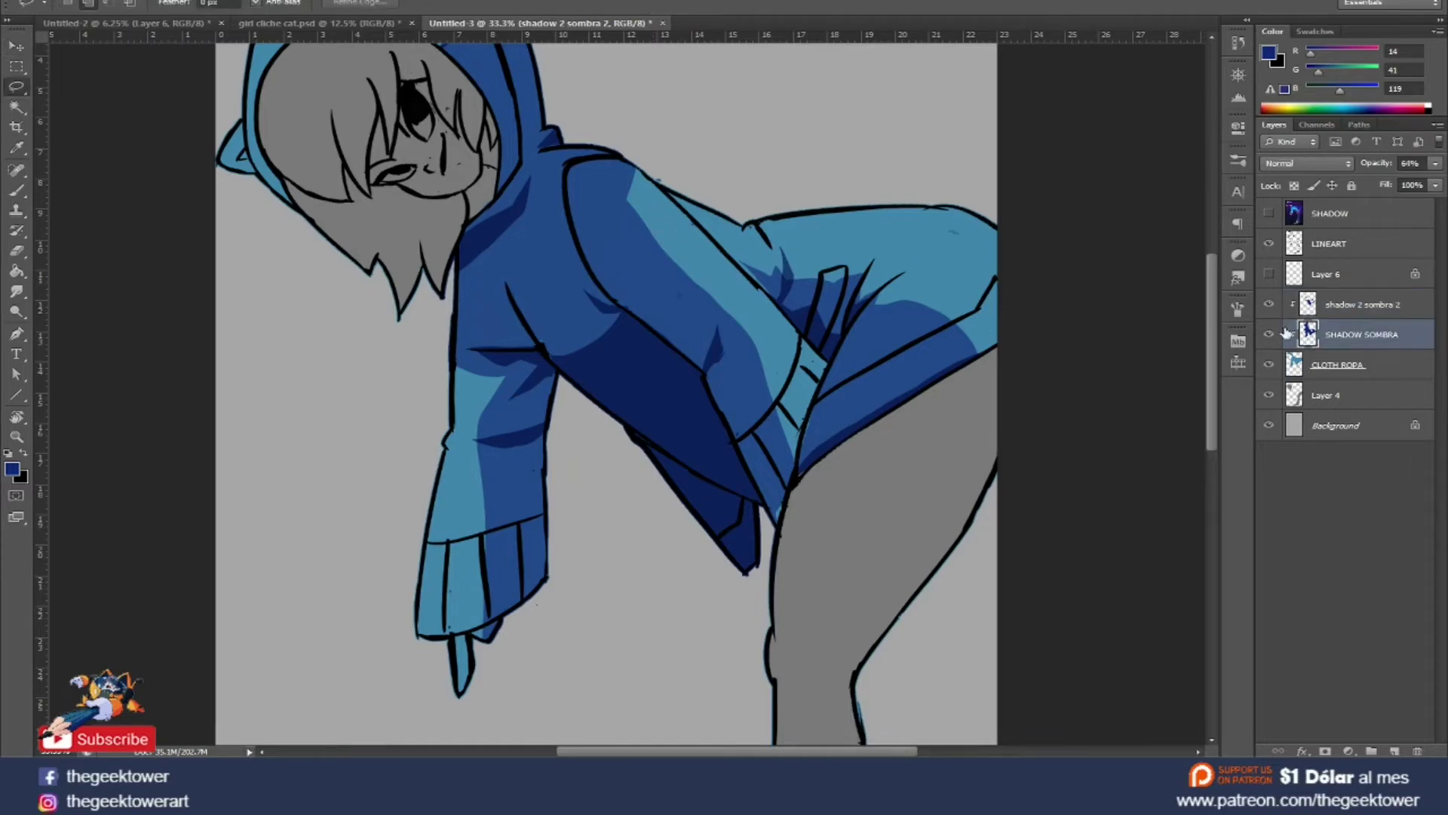
Fill a narrow sliver on the hoodie with the darker colour.
scroll(625, 211, "up", 1)
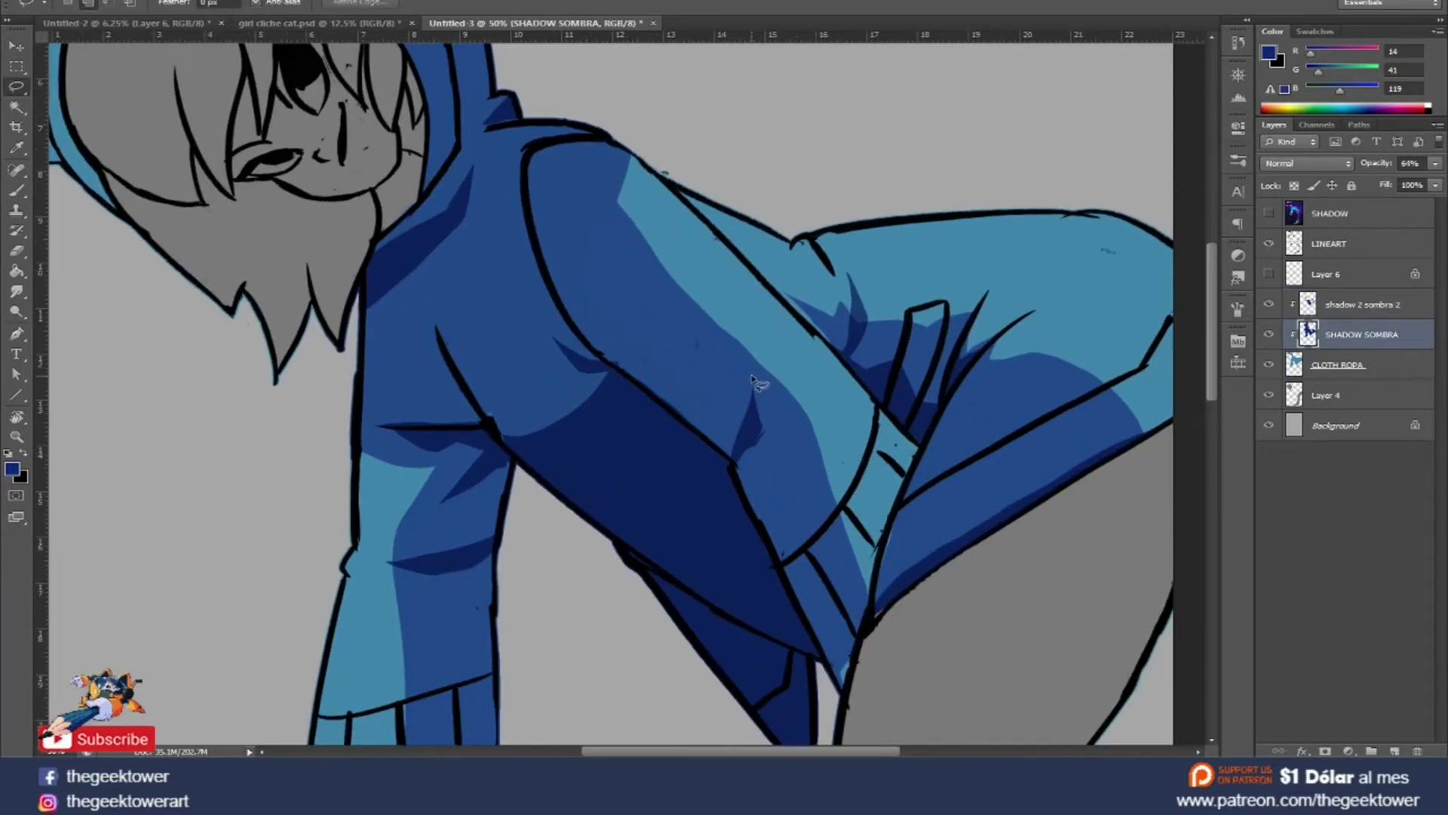
left_click_drag(759, 358, 757, 311)
key("alt+BackSpace")
right_click(752, 291)
left_click(771, 301)
Delete the light-blue shading from a patch on the shoulder.
left_click_drag(632, 158, 637, 198)
right_click(632, 183)
left_click(660, 188)
left_click_drag(657, 273, 660, 264)
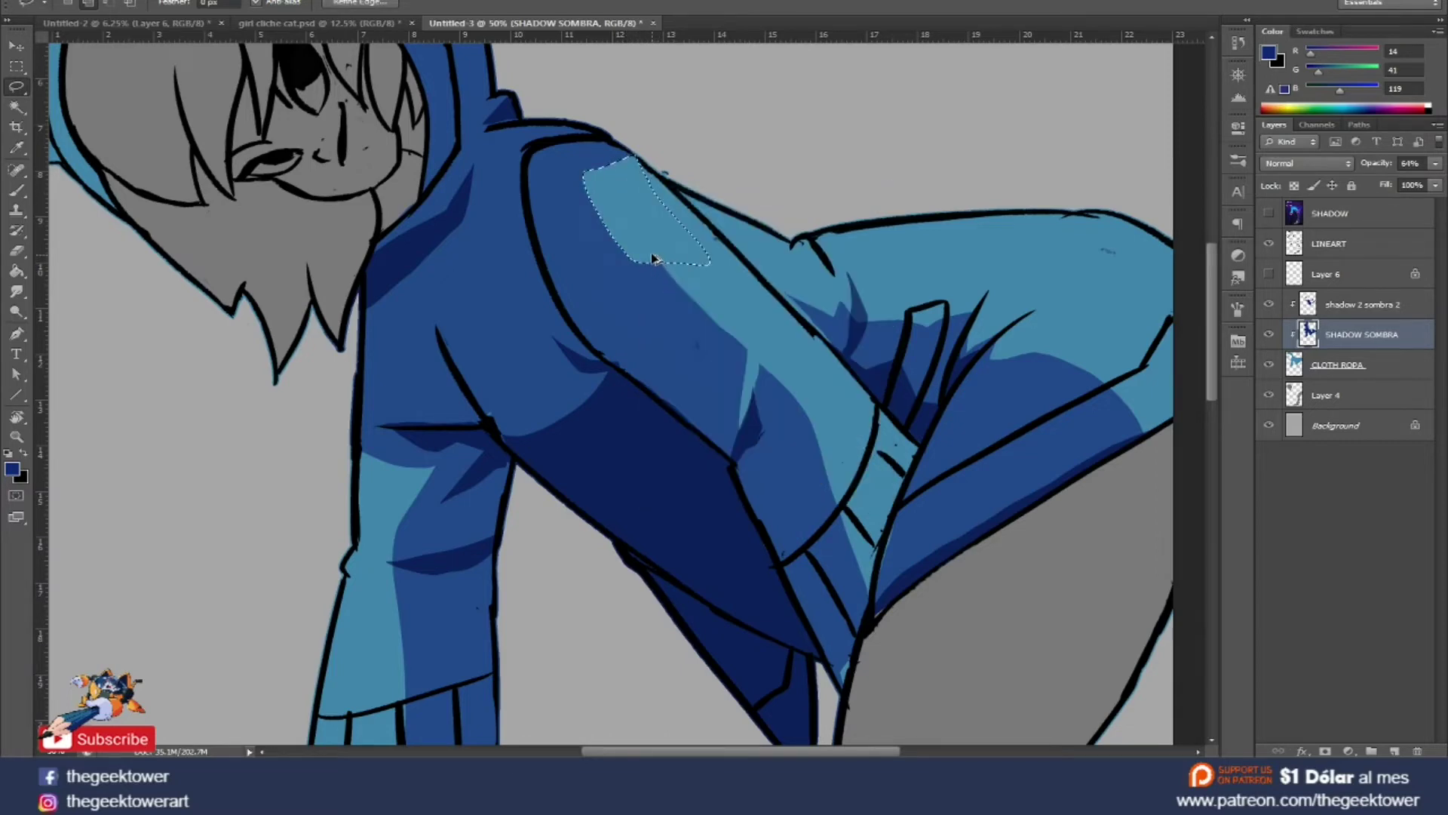
key("Delete")
right_click(637, 198)
left_click(679, 250)
Erase dark shadow along the arm's left edge with a 93 px eraser.
key("e")
right_click(429, 499)
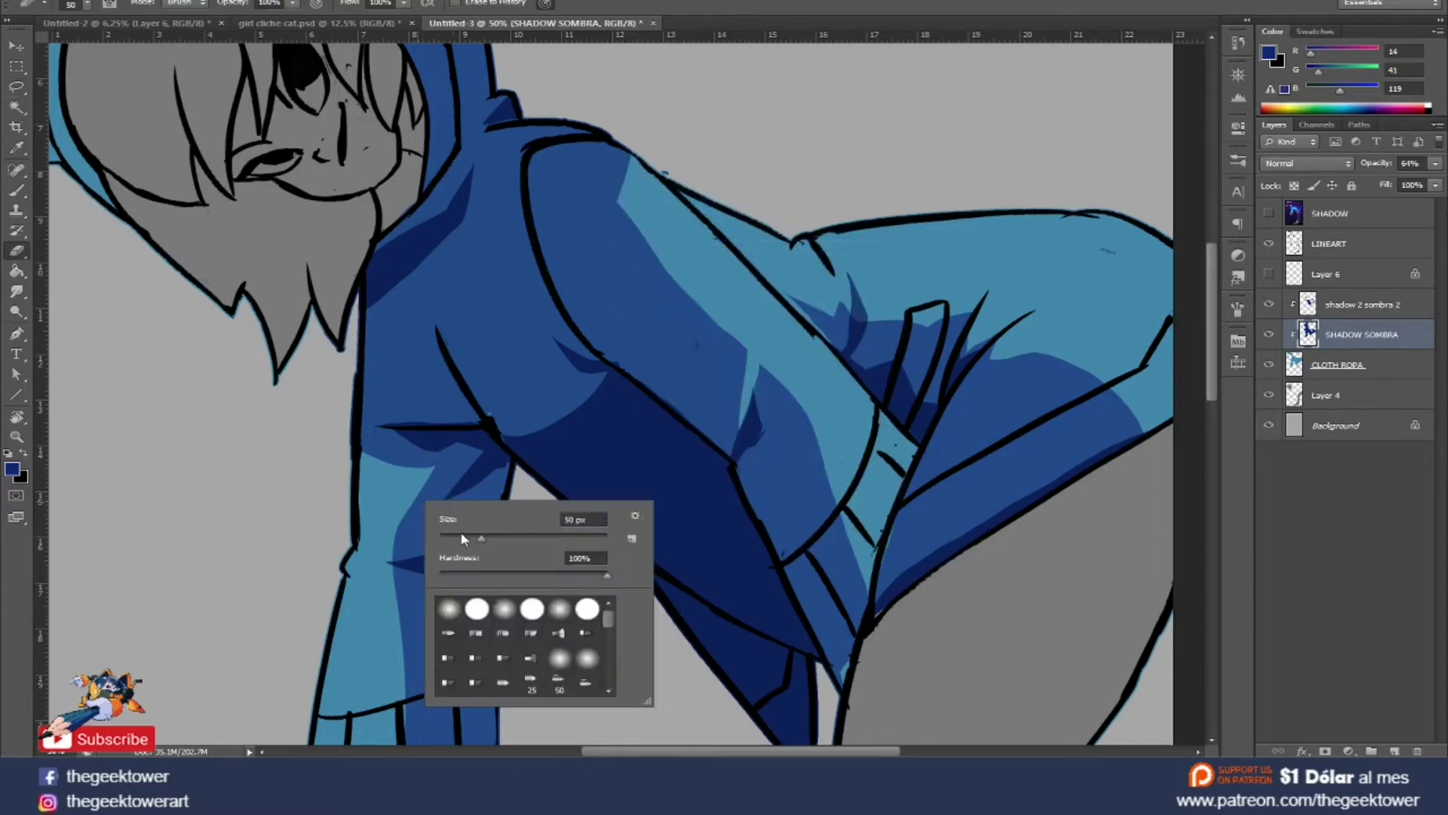
left_click(511, 542)
key("Return")
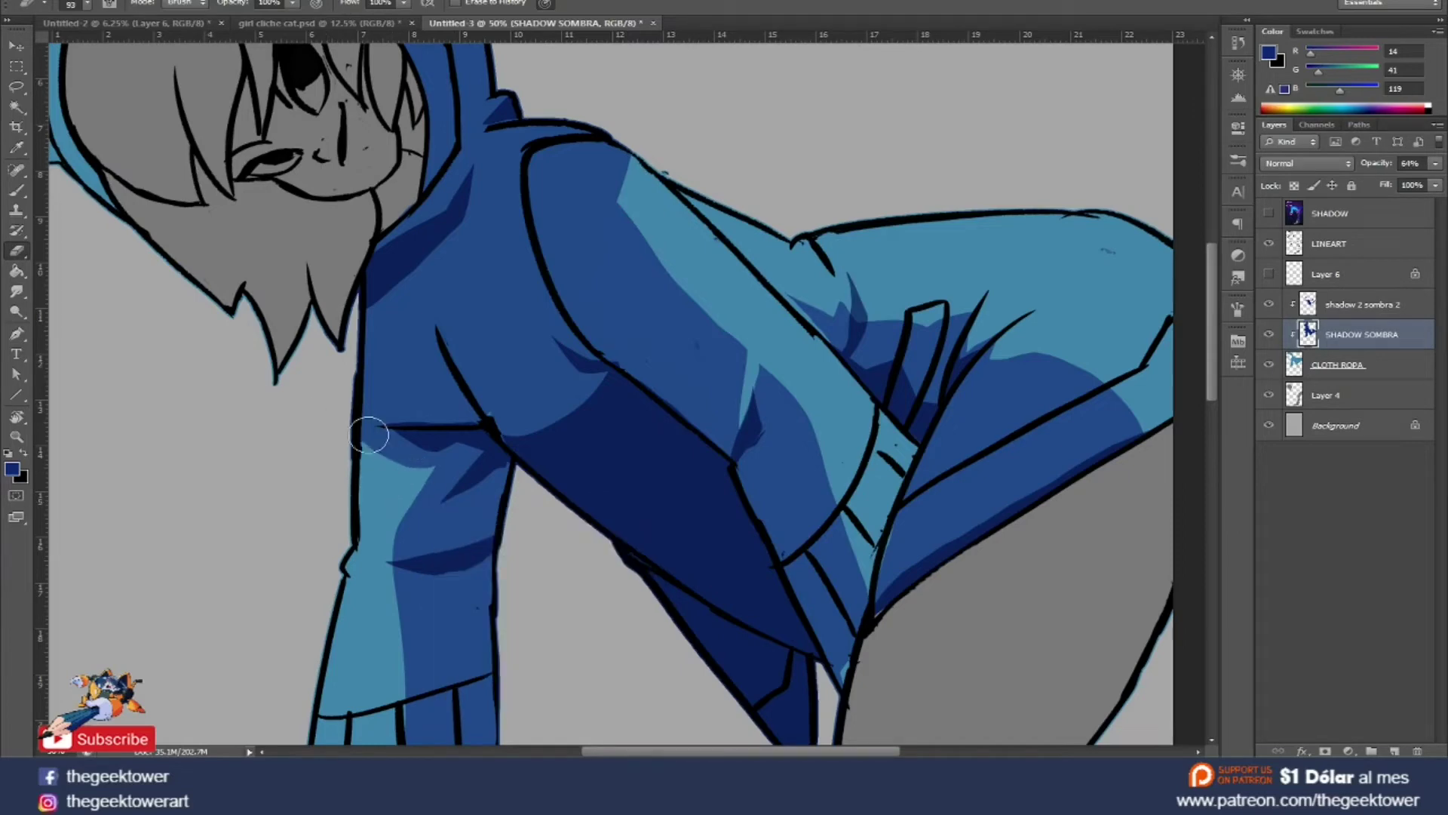
left_click_drag(394, 466, 355, 300)
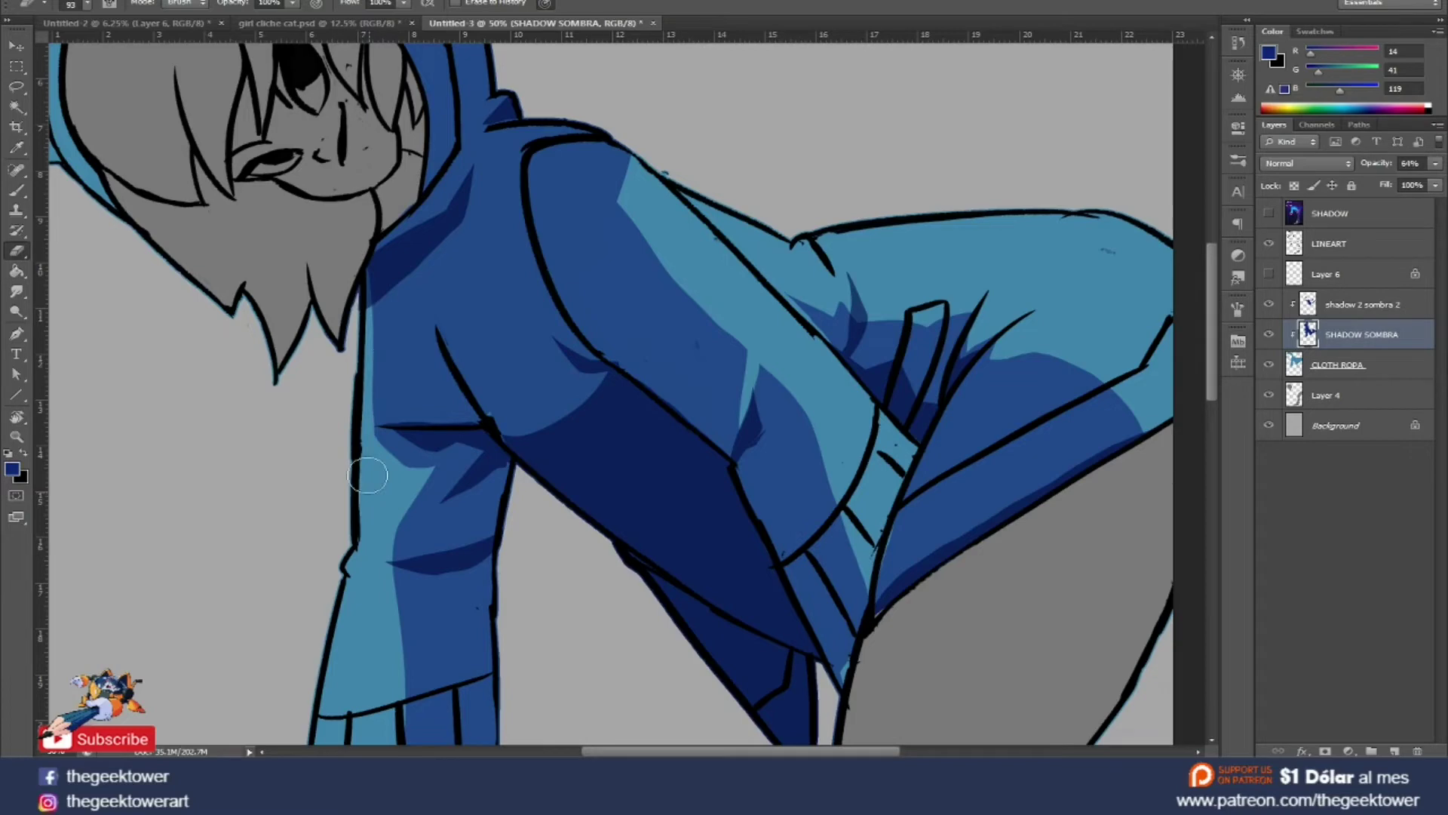
left_click(614, 339, "alt")
left_click(768, 281, "ctrl")
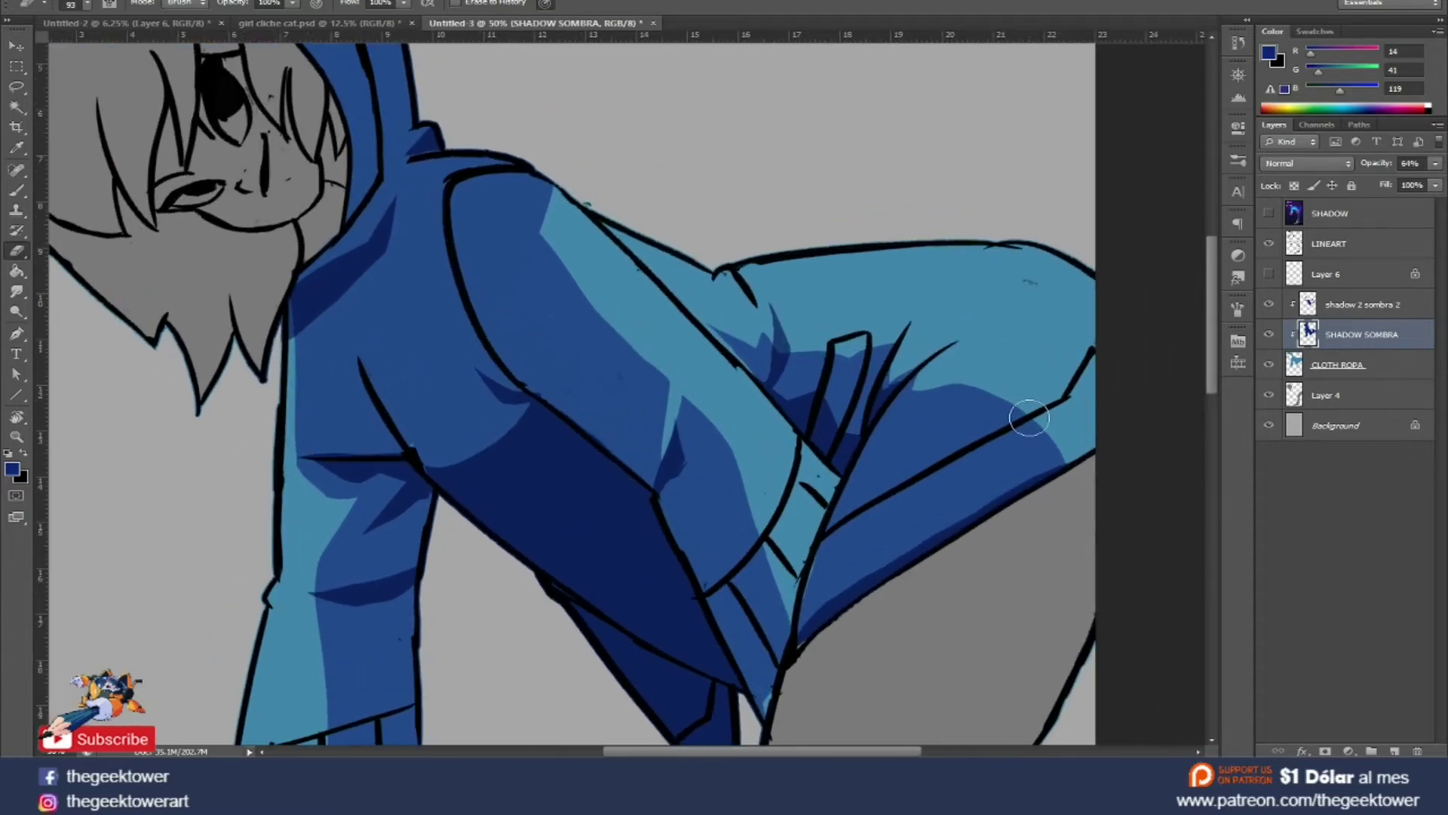
Sample the medium hoodie blue, set a 46 px brush, and duplicate the shadow layer.
key("b")
left_click(986, 420, "alt")
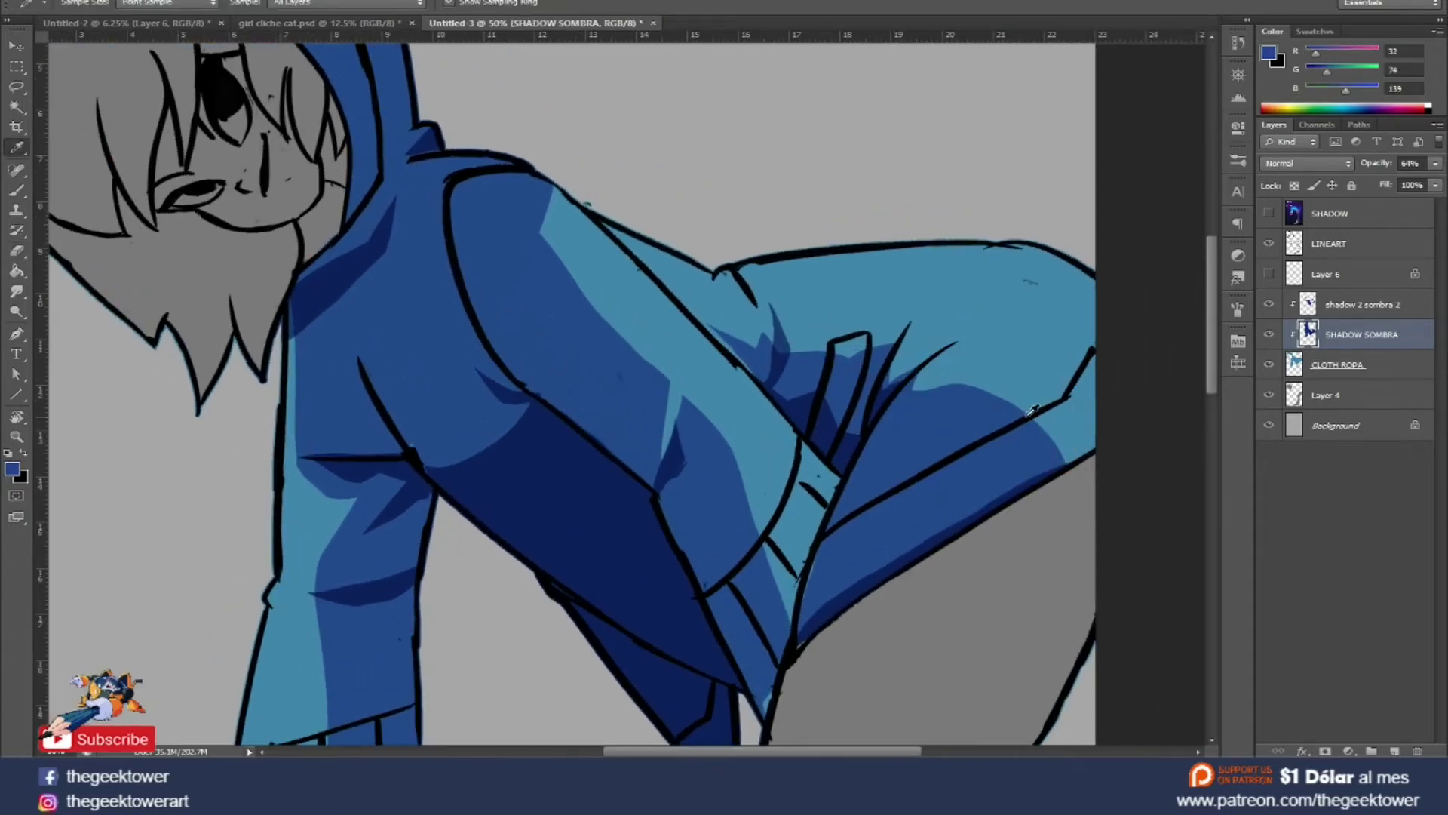
right_click(1014, 416)
left_click(1050, 450)
key("Return")
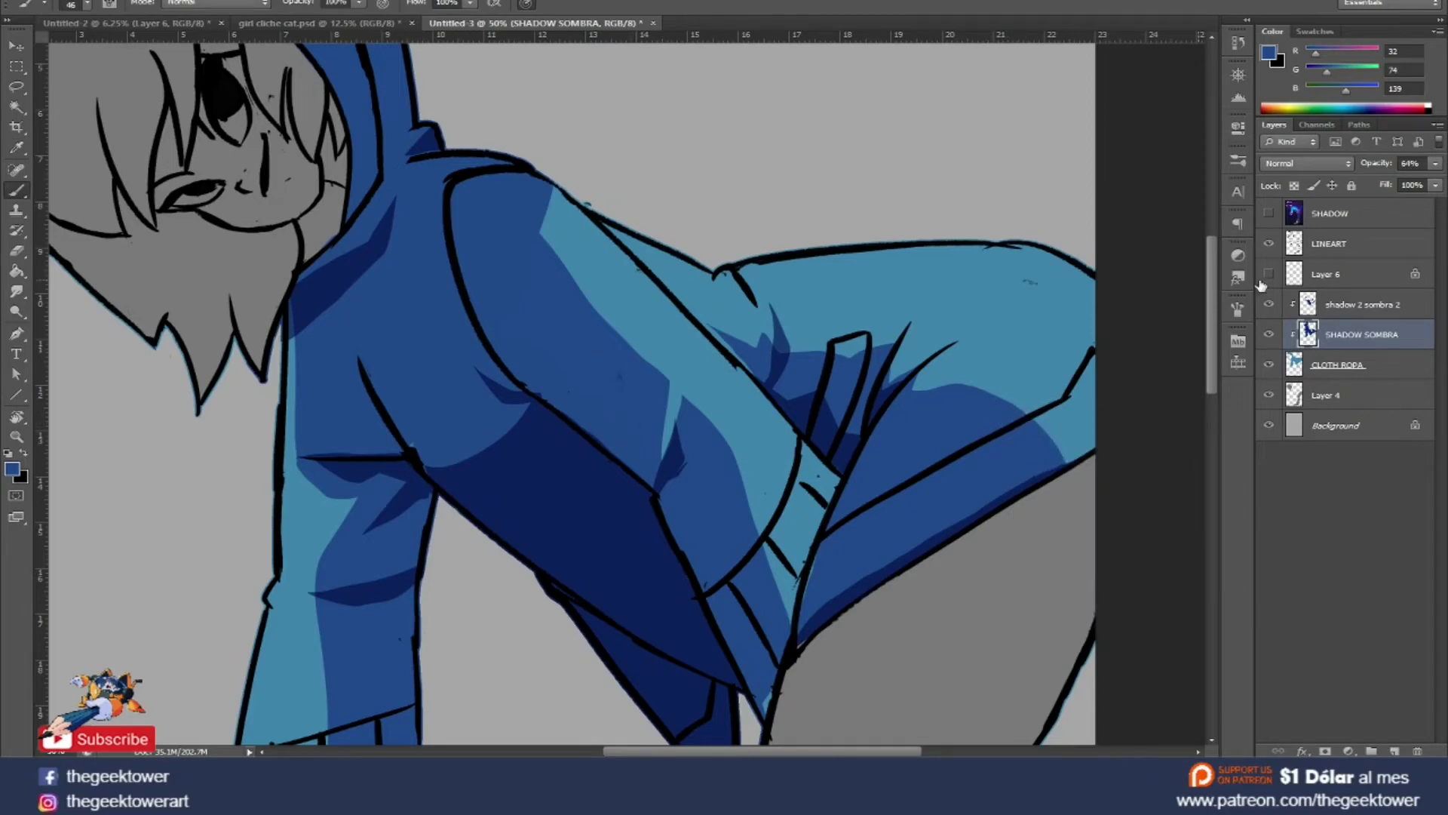
left_click(1341, 310)
key("ctrl+j")
Unclip the shadow copy, set it to Normal 100%, fill it blue, and hide it.
key("ctrl+alt+g")
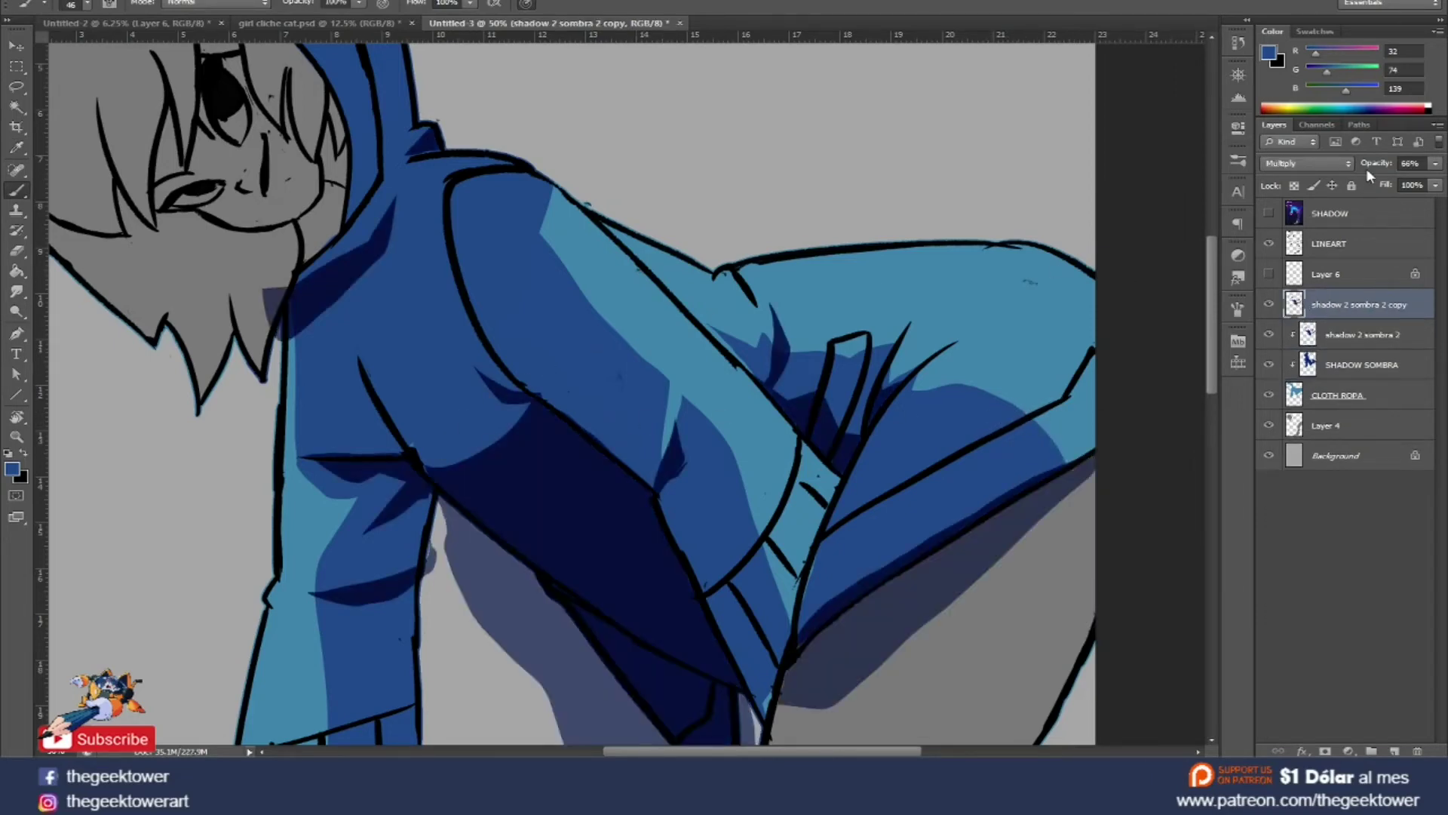
left_click(1435, 163)
left_click_drag(1410, 179, 1441, 179)
left_click(1307, 163)
left_click(1293, 189)
key("alt+BackSpace")
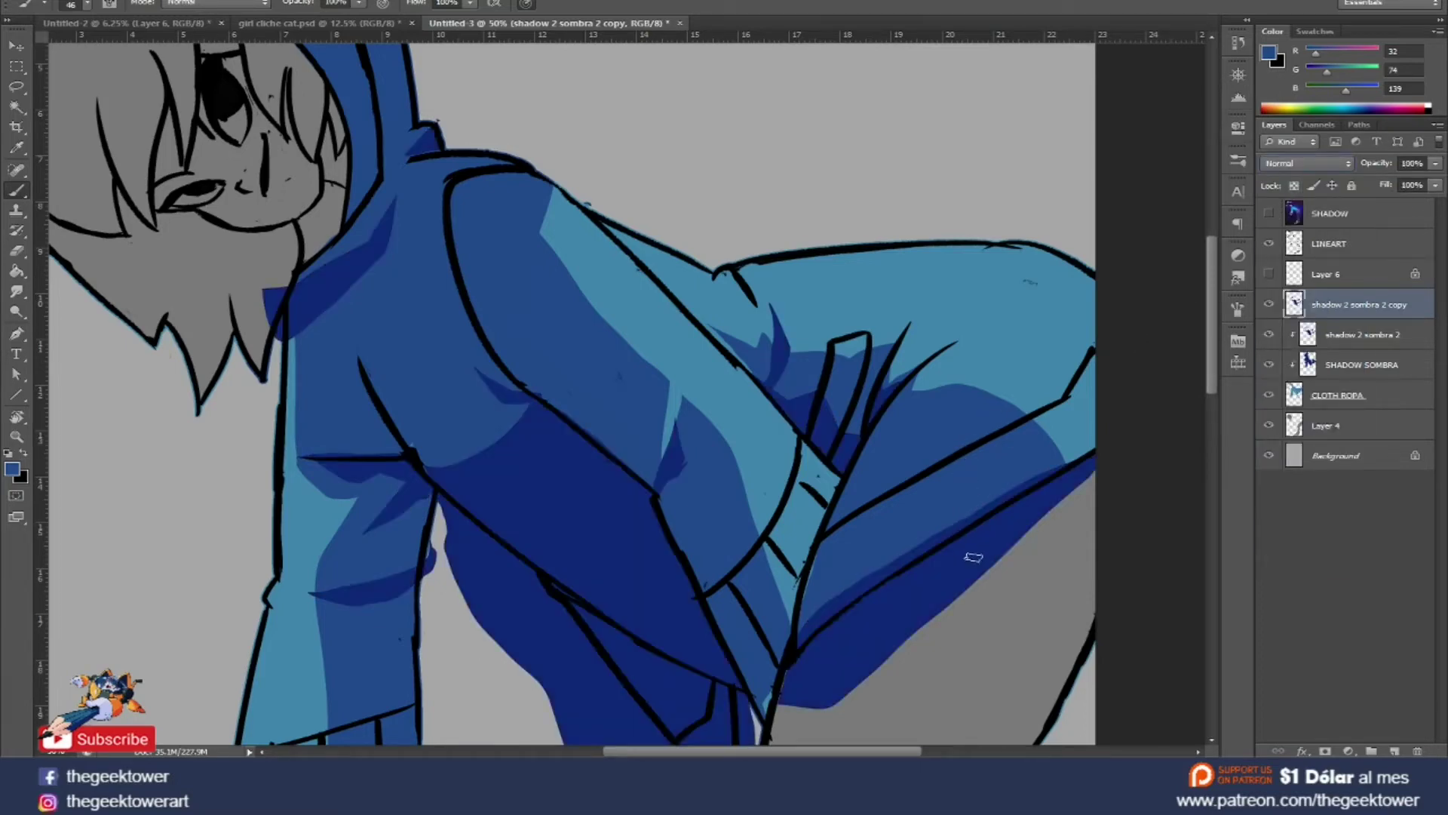
key("i")
left_click(990, 536)
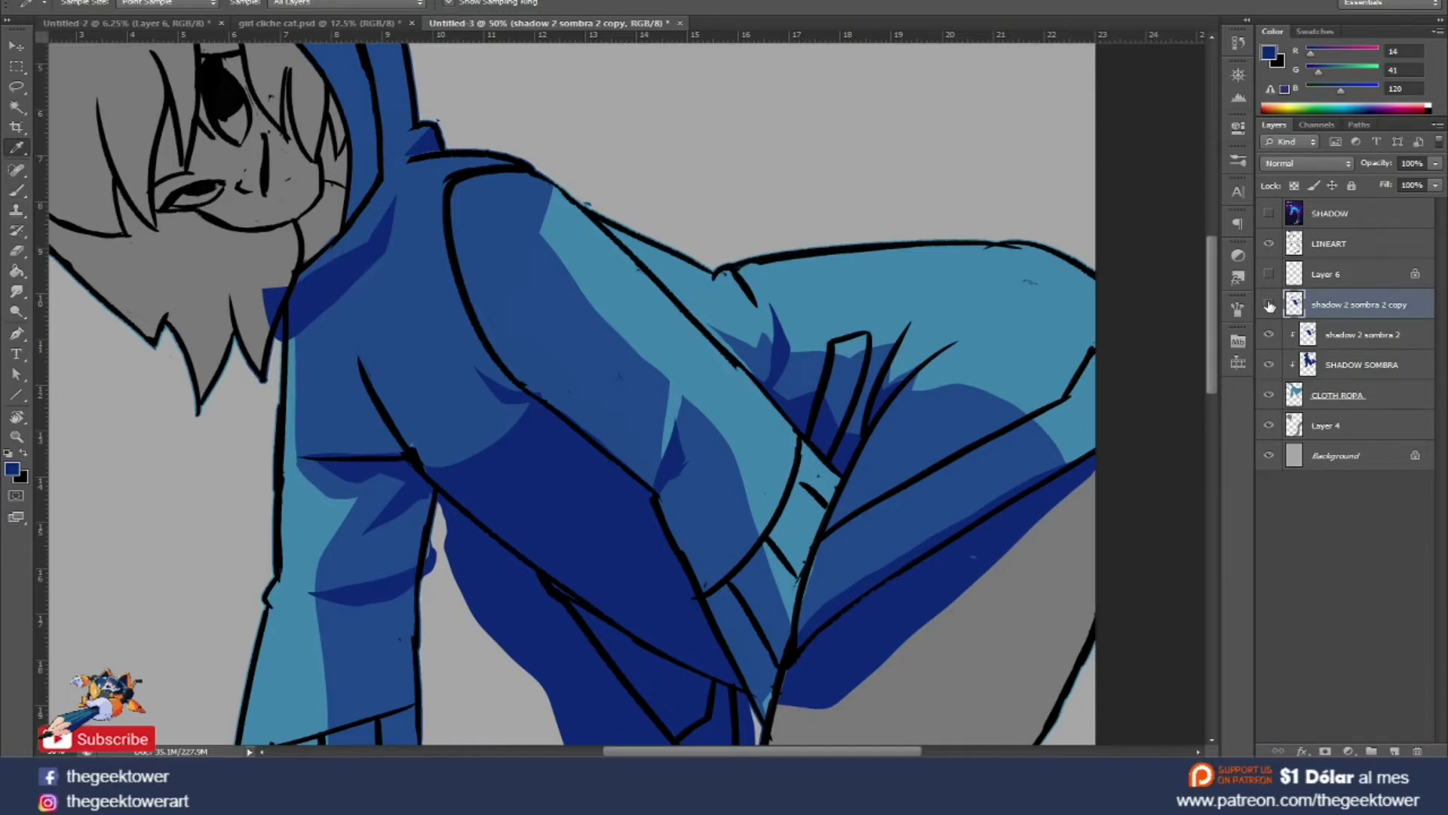
left_click(1269, 305)
Darken the shadow along the hoodie's lower-right contour on SHADOW SOMBRA.
left_click(1310, 364)
key("b")
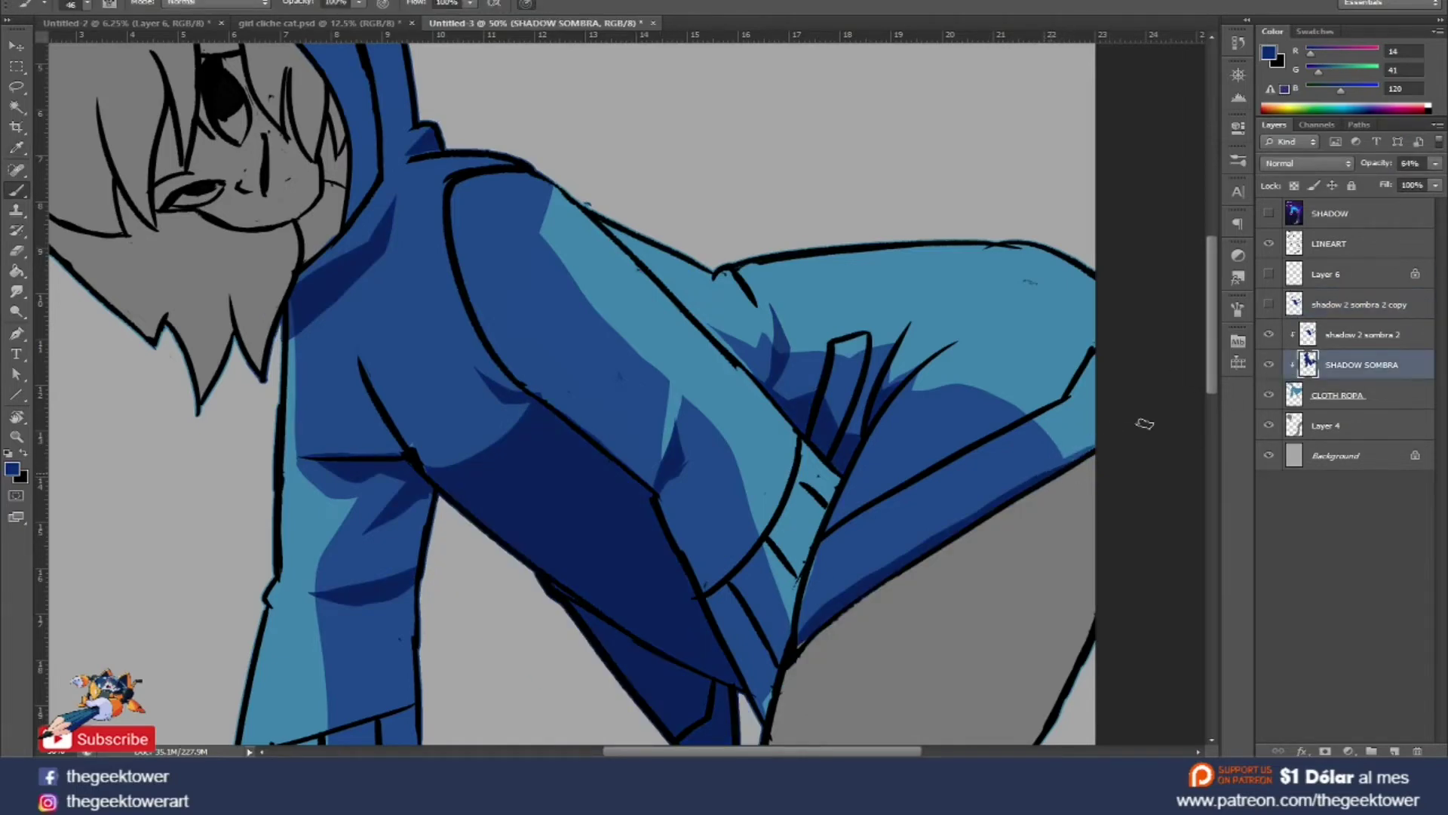
left_click(1326, 336)
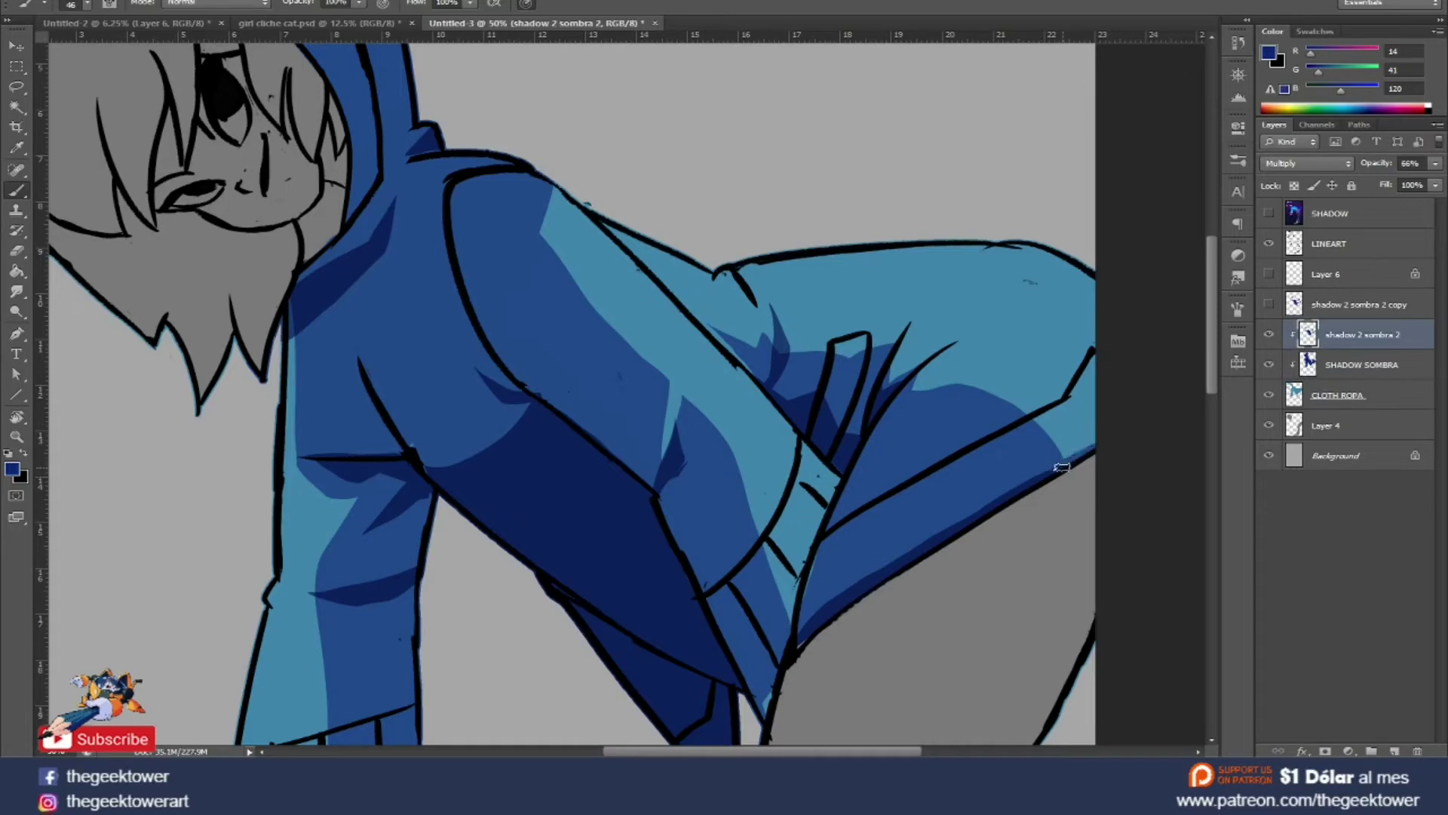
left_click(1311, 364)
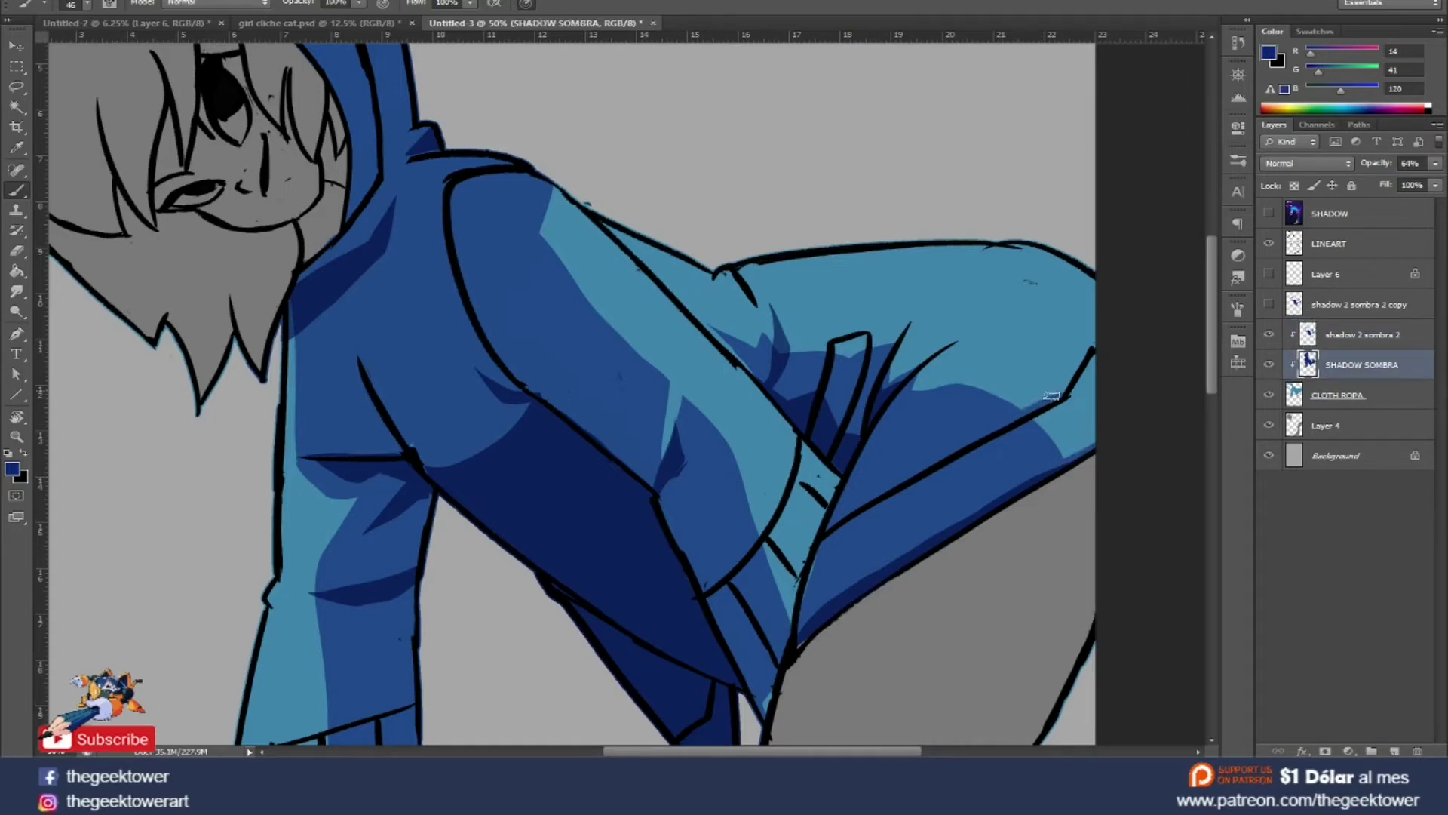
left_click_drag(1060, 385, 1108, 322)
key("ctrl+minus")
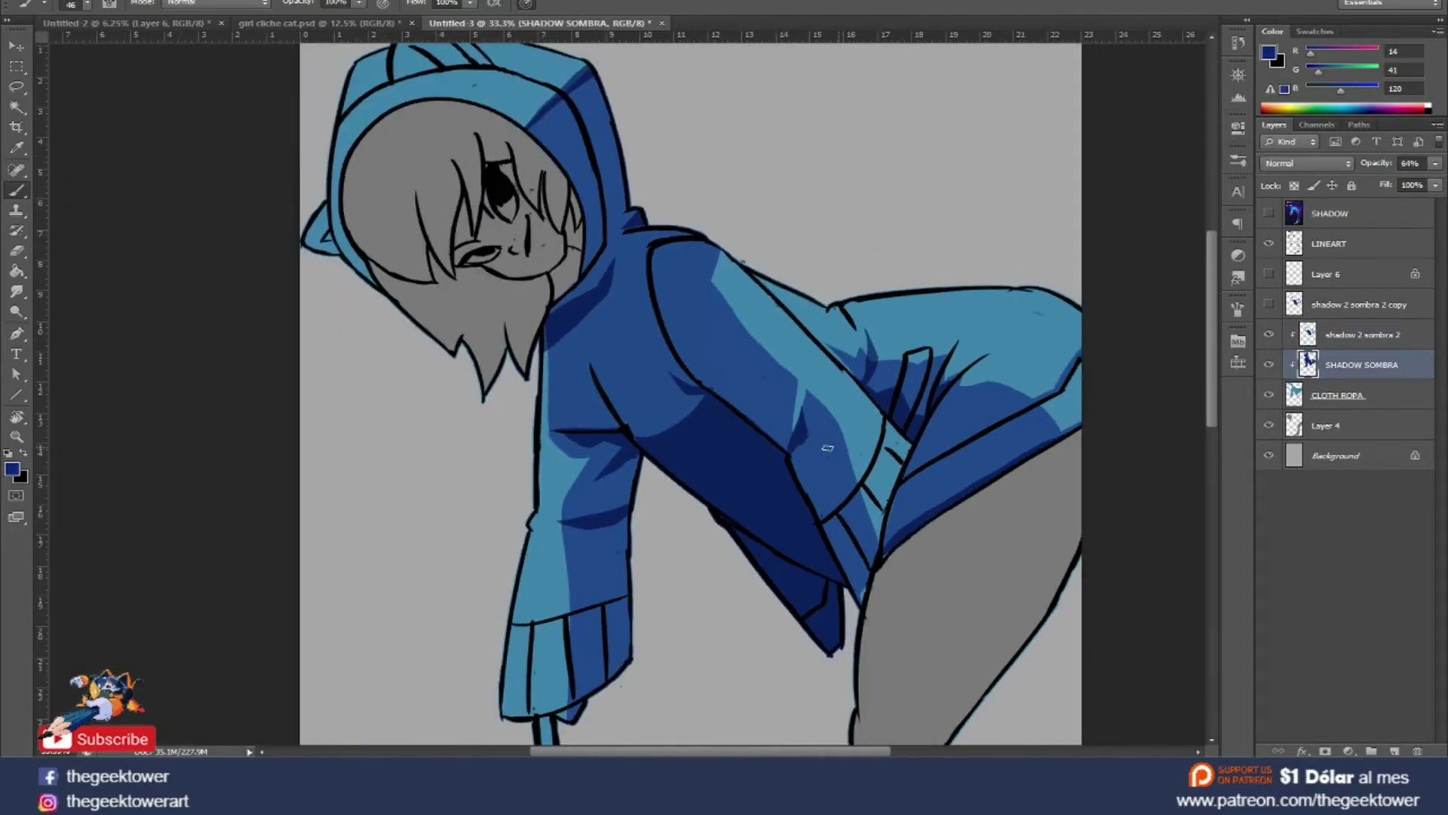
key("ctrl+minus")
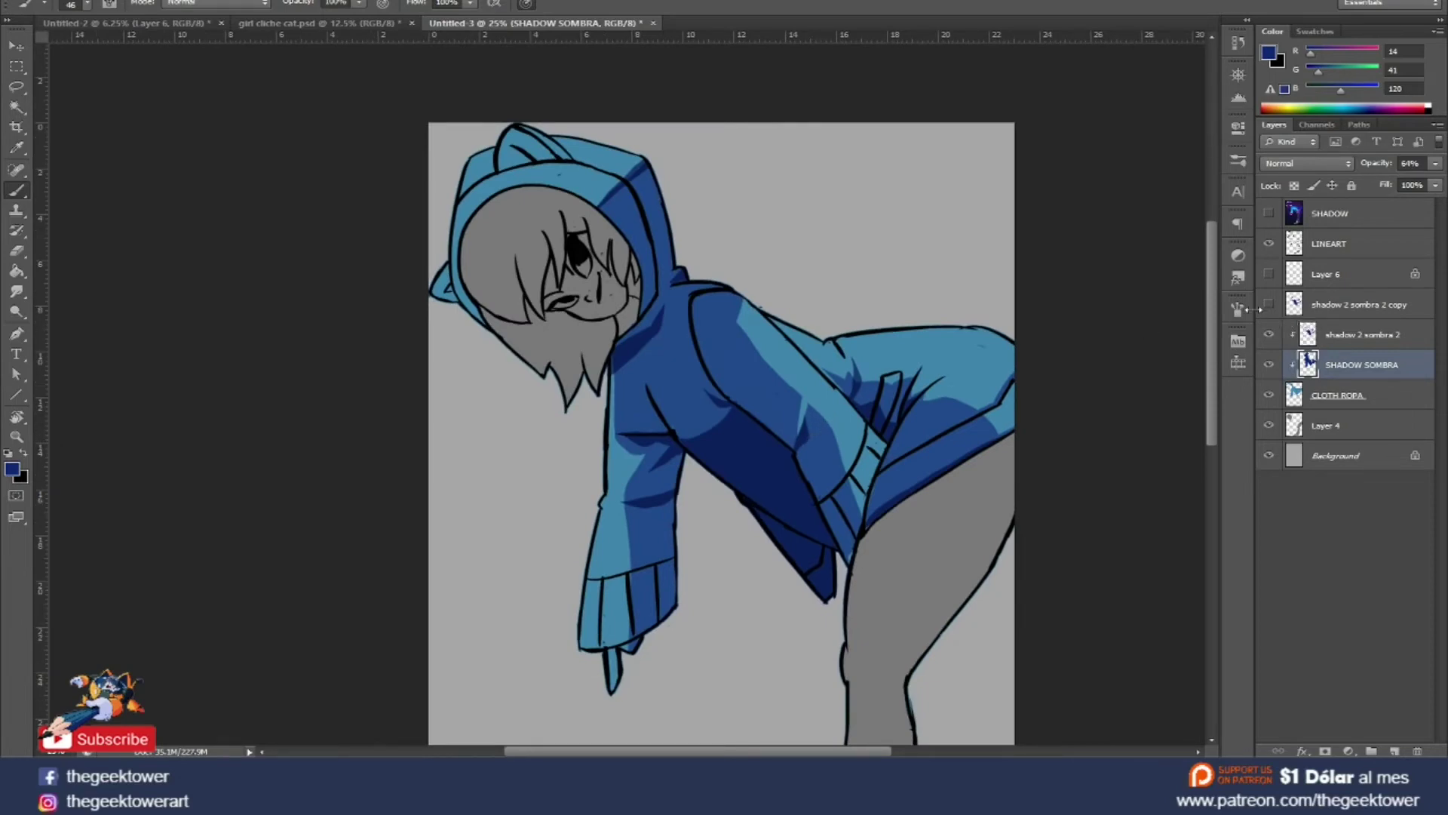
left_click(1342, 336)
Add a new empty layer and choose a violet-purple paint colour.
left_click(1396, 751)
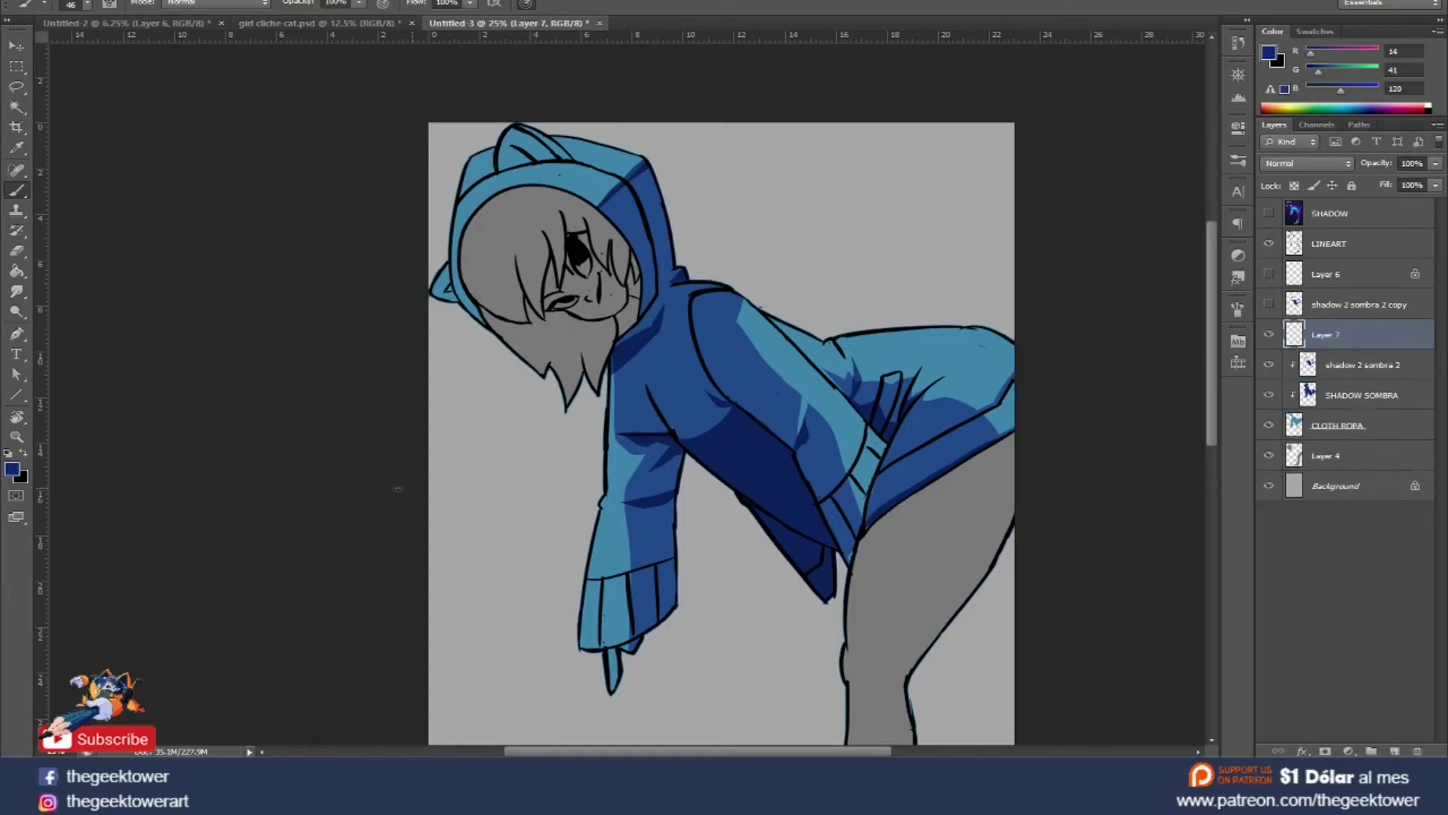
left_click(13, 468)
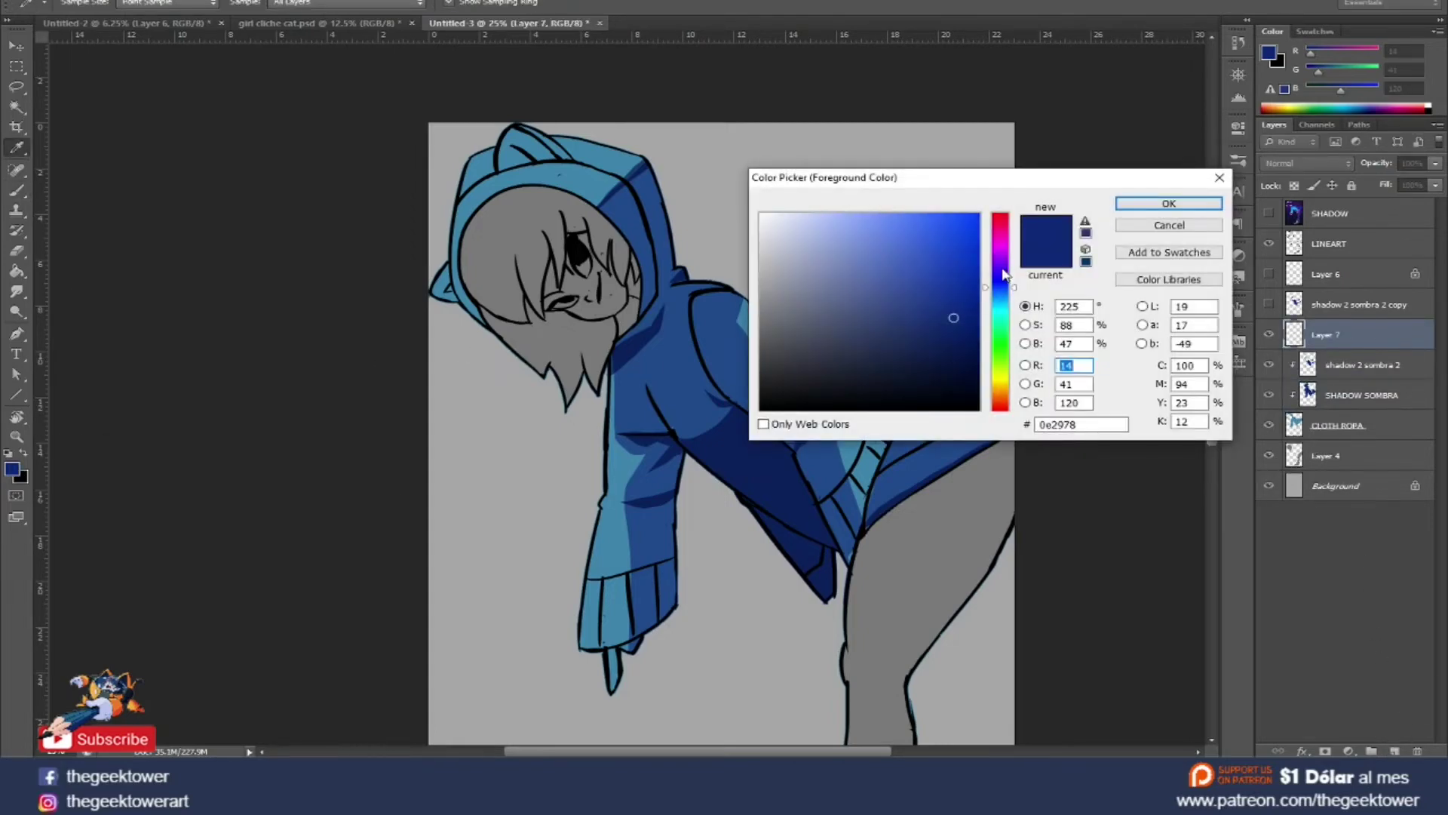
left_click(1004, 275)
left_click_drag(1004, 269, 1004, 262)
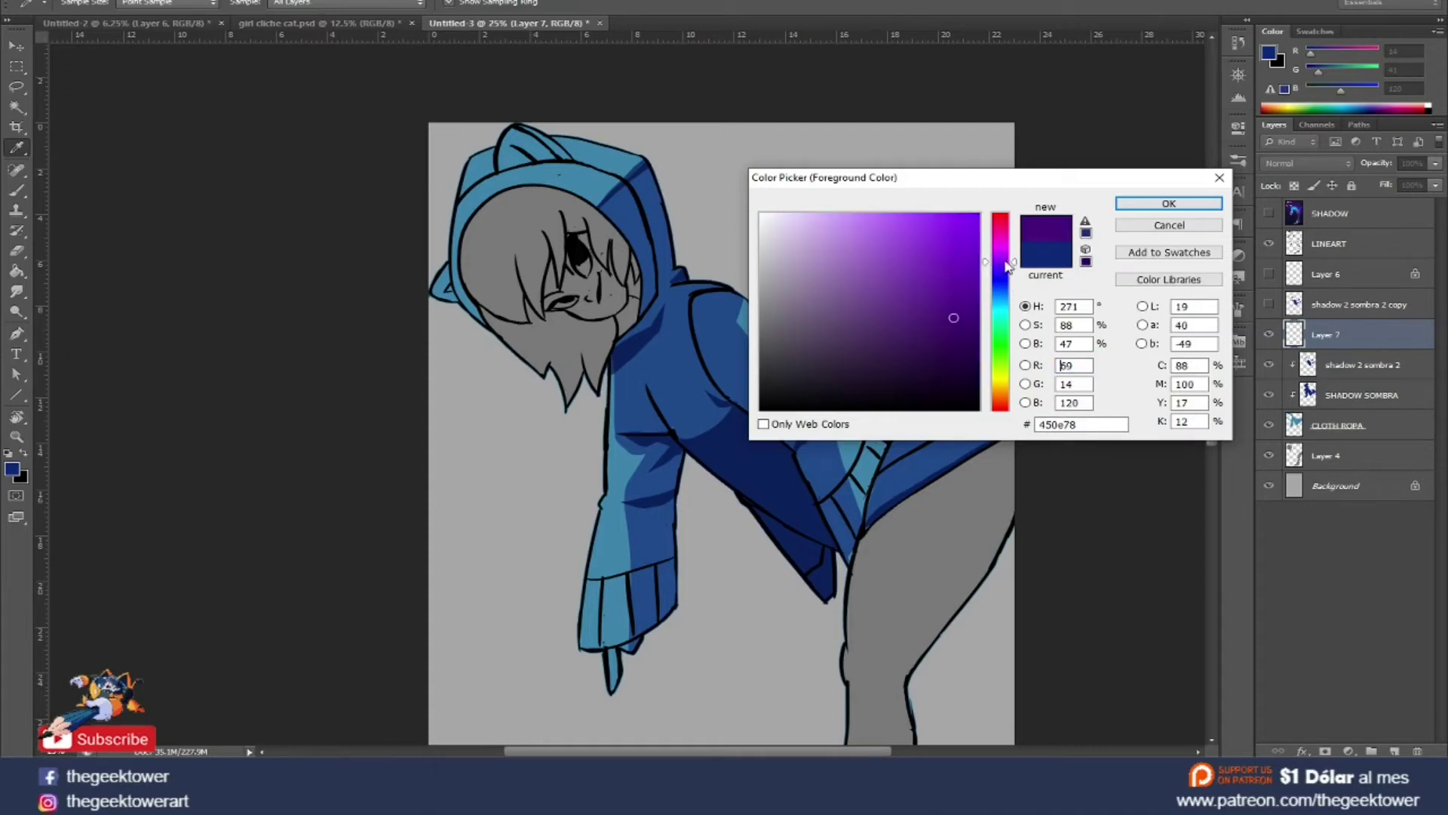
mouse_move(1008, 264)
left_mouse_down()
mouse_move(1014, 314)
mouse_move(1018, 272)
left_mouse_up()
left_click_drag(928, 327, 940, 313)
left_click(1139, 205)
Set up a large, fully soft brush at low opacity for faint glazing.
key("b")
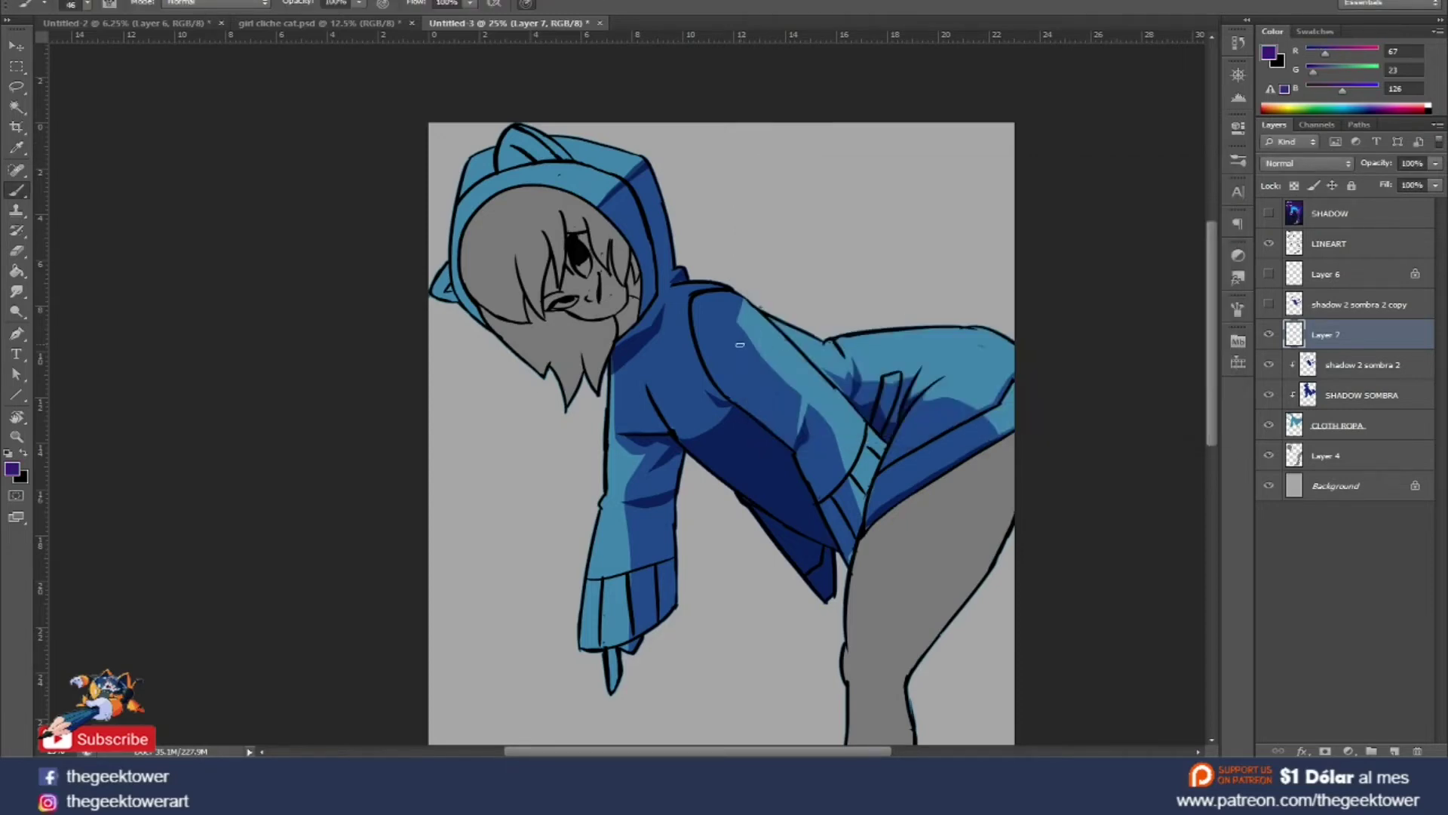
right_click(742, 343)
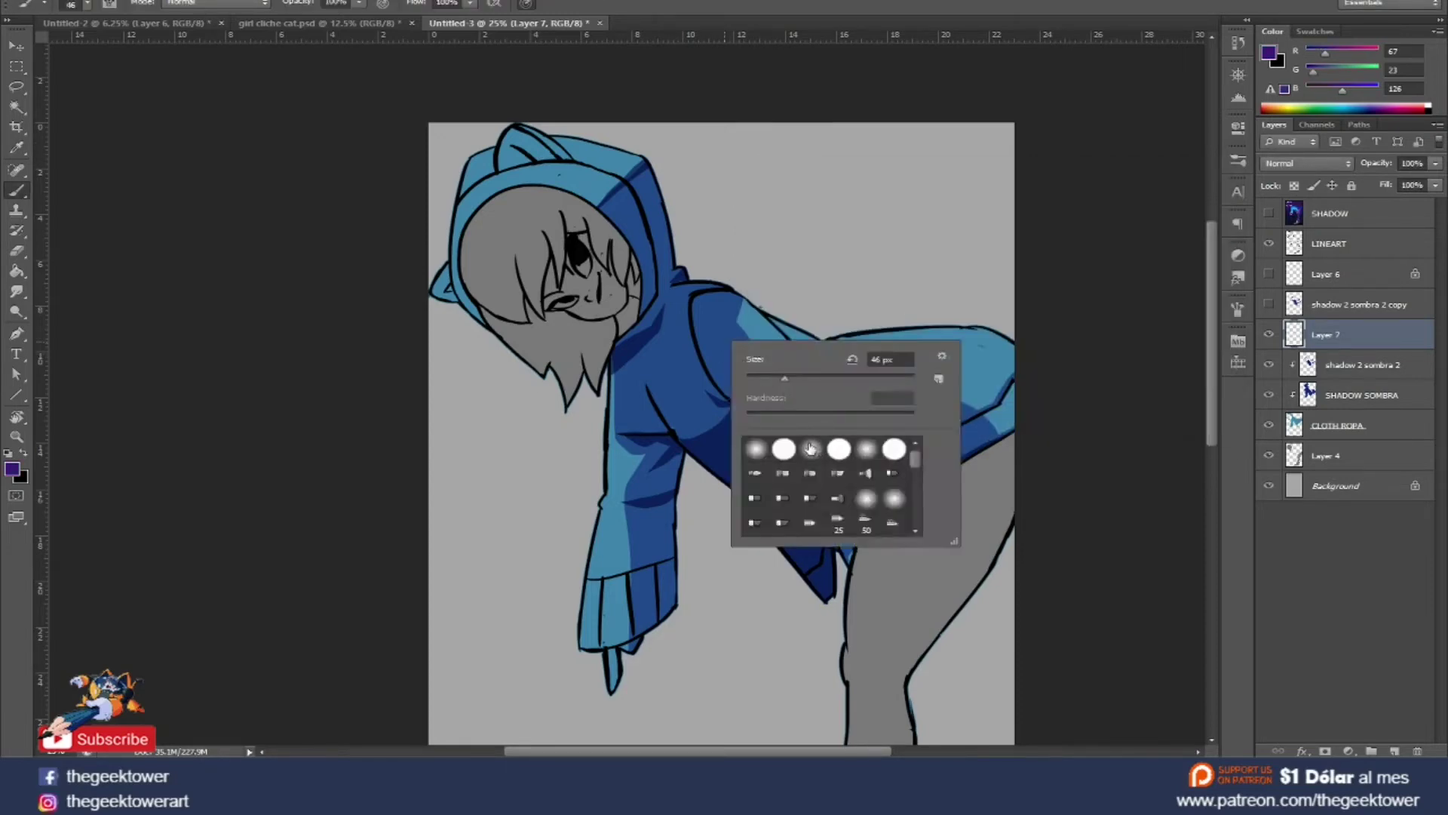
left_click(811, 449)
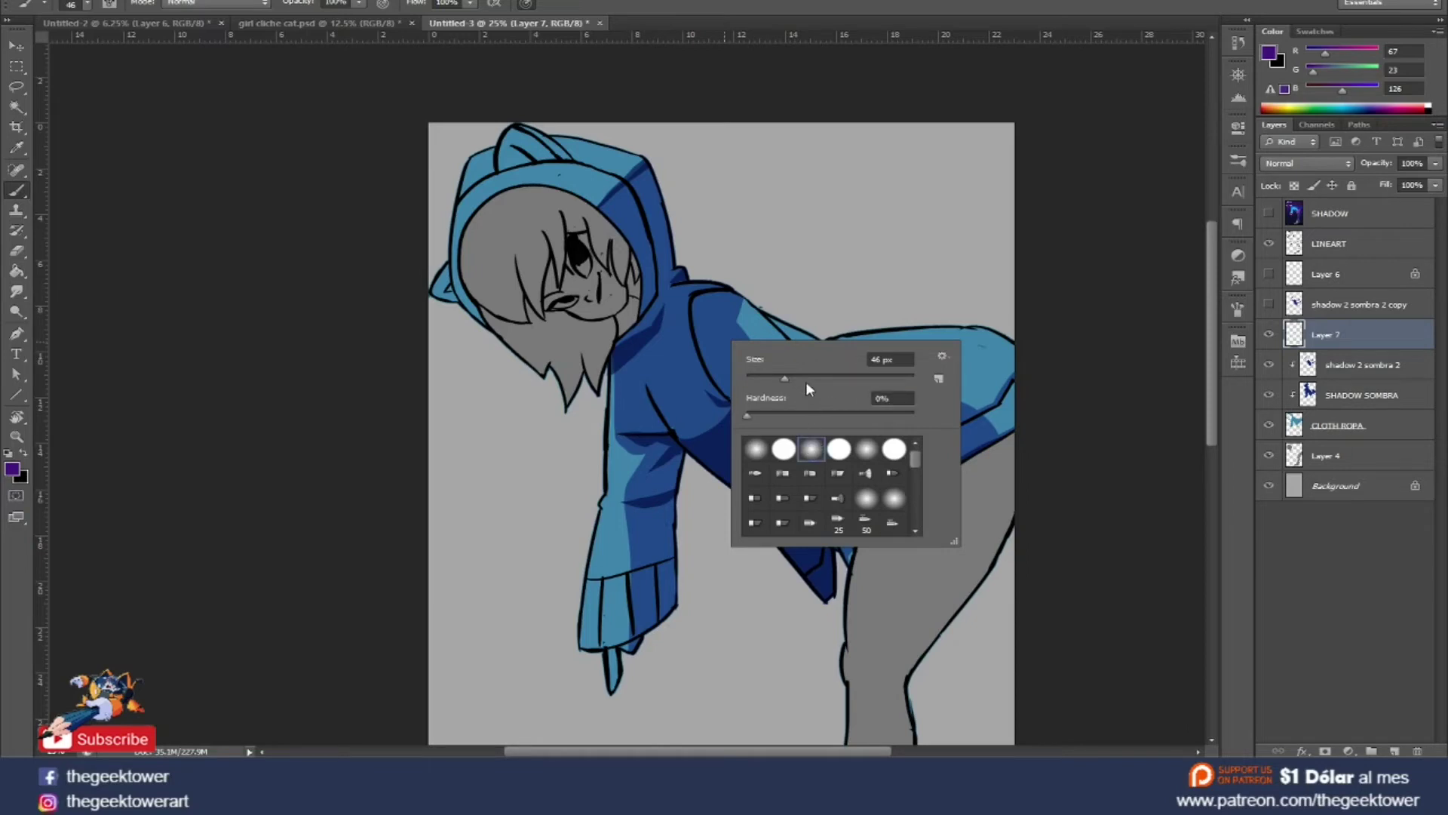
left_click_drag(817, 374, 897, 376)
double_click(1316, 339)
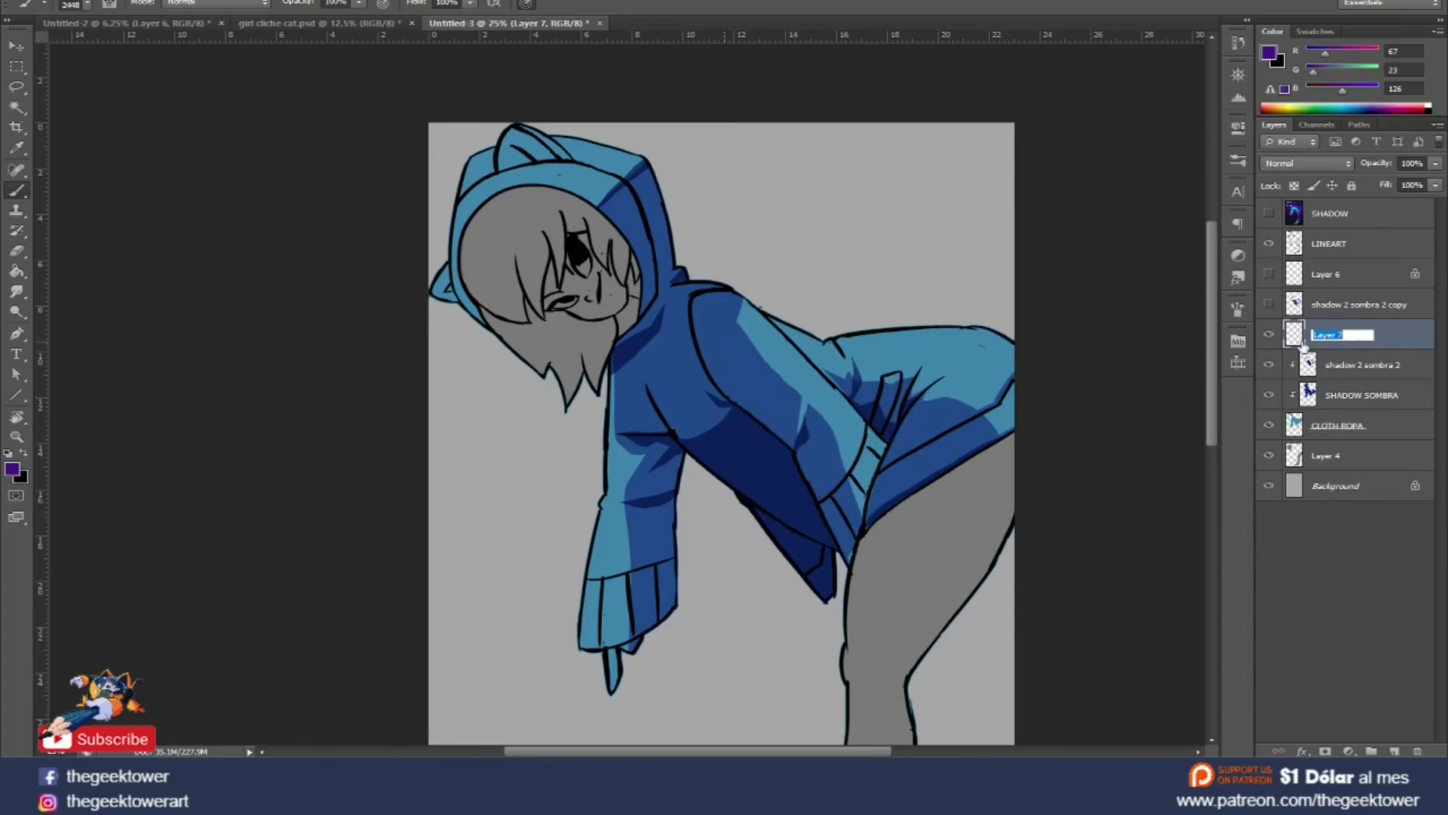
key("Return")
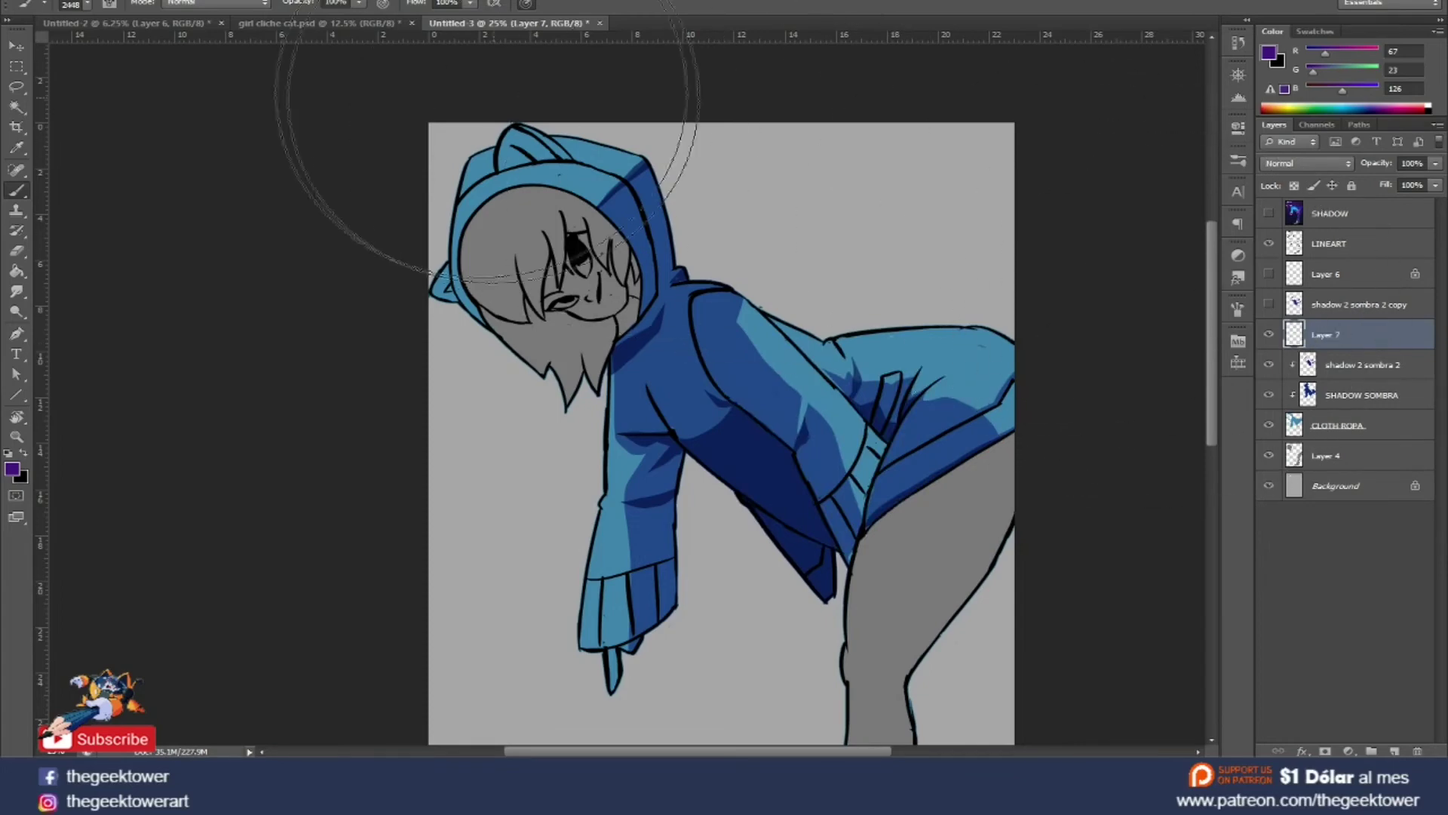
left_click(358, 6)
left_click_drag(352, 18, 290, 20)
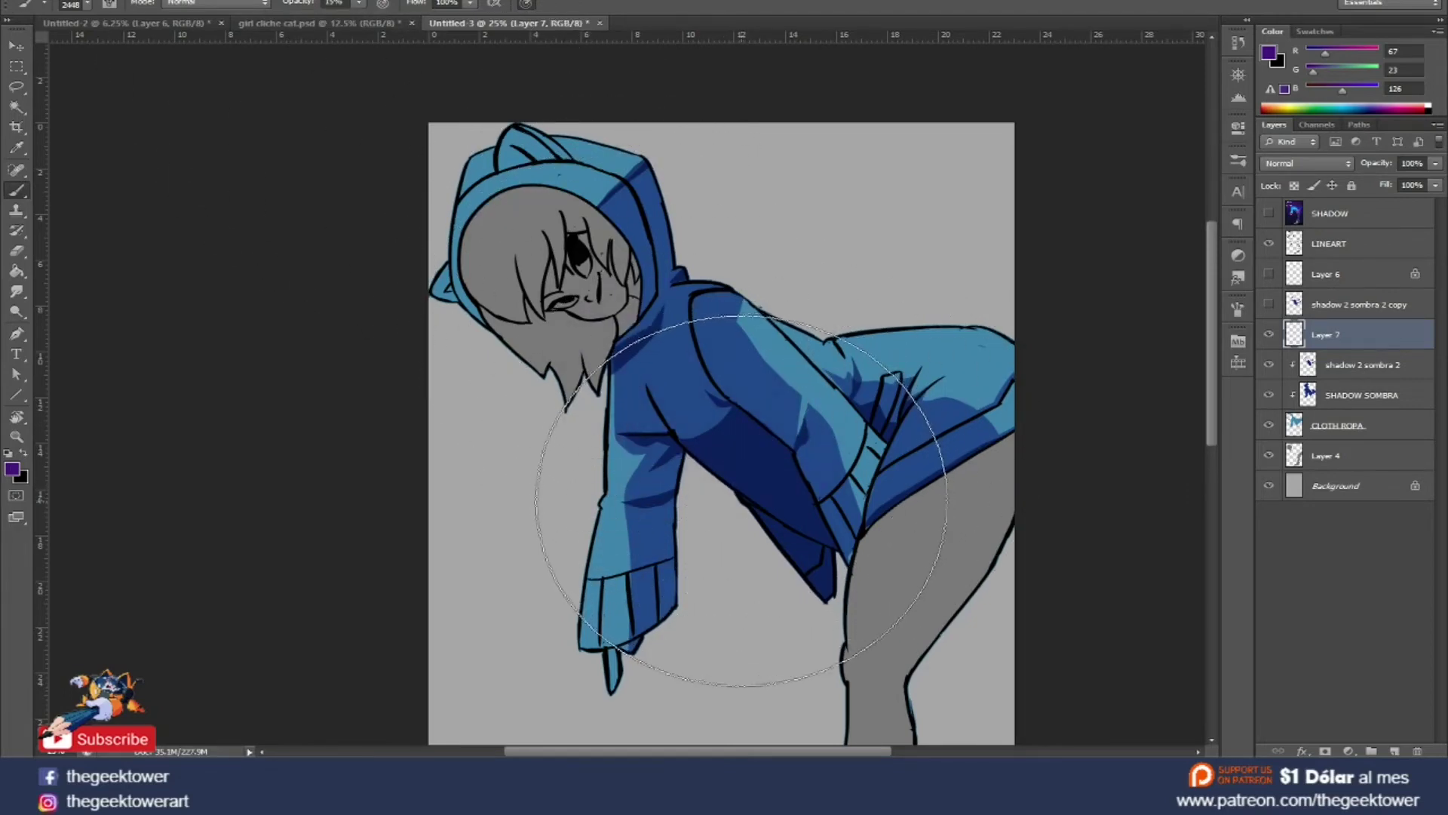
Airbrush faint purple shading on the lower hoodie and behind the hood, toggling Layer 7 to compare.
left_click_drag(710, 498, 762, 554)
mouse_move(752, 502)
left_mouse_down()
mouse_move(852, 517)
mouse_move(792, 518)
mouse_move(845, 515)
mouse_move(936, 421)
mouse_move(857, 501)
mouse_move(831, 459)
mouse_move(744, 420)
left_mouse_up()
mouse_move(694, 242)
left_mouse_down()
mouse_move(607, 285)
mouse_move(581, 520)
left_mouse_up()
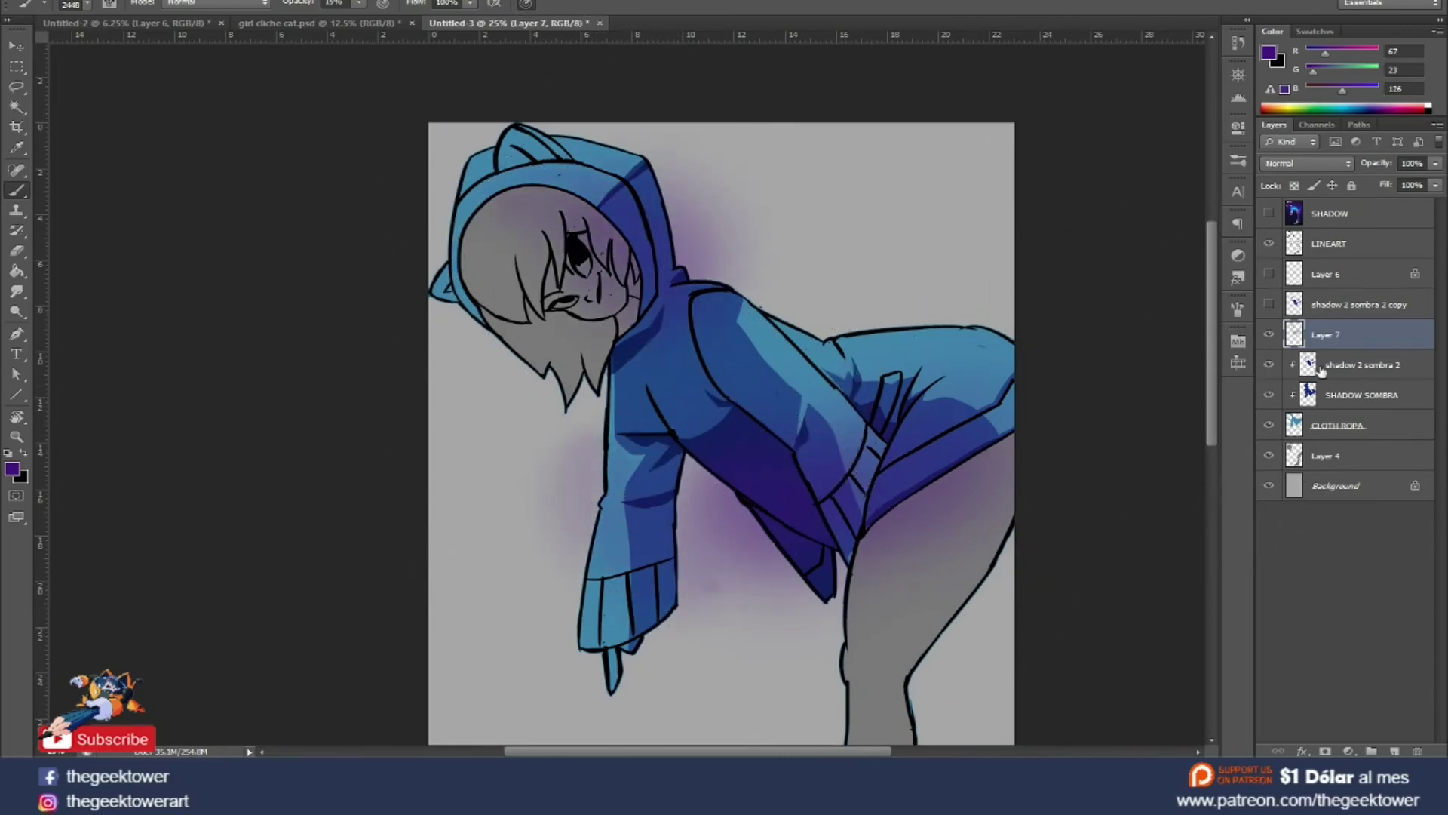
left_click(1270, 336)
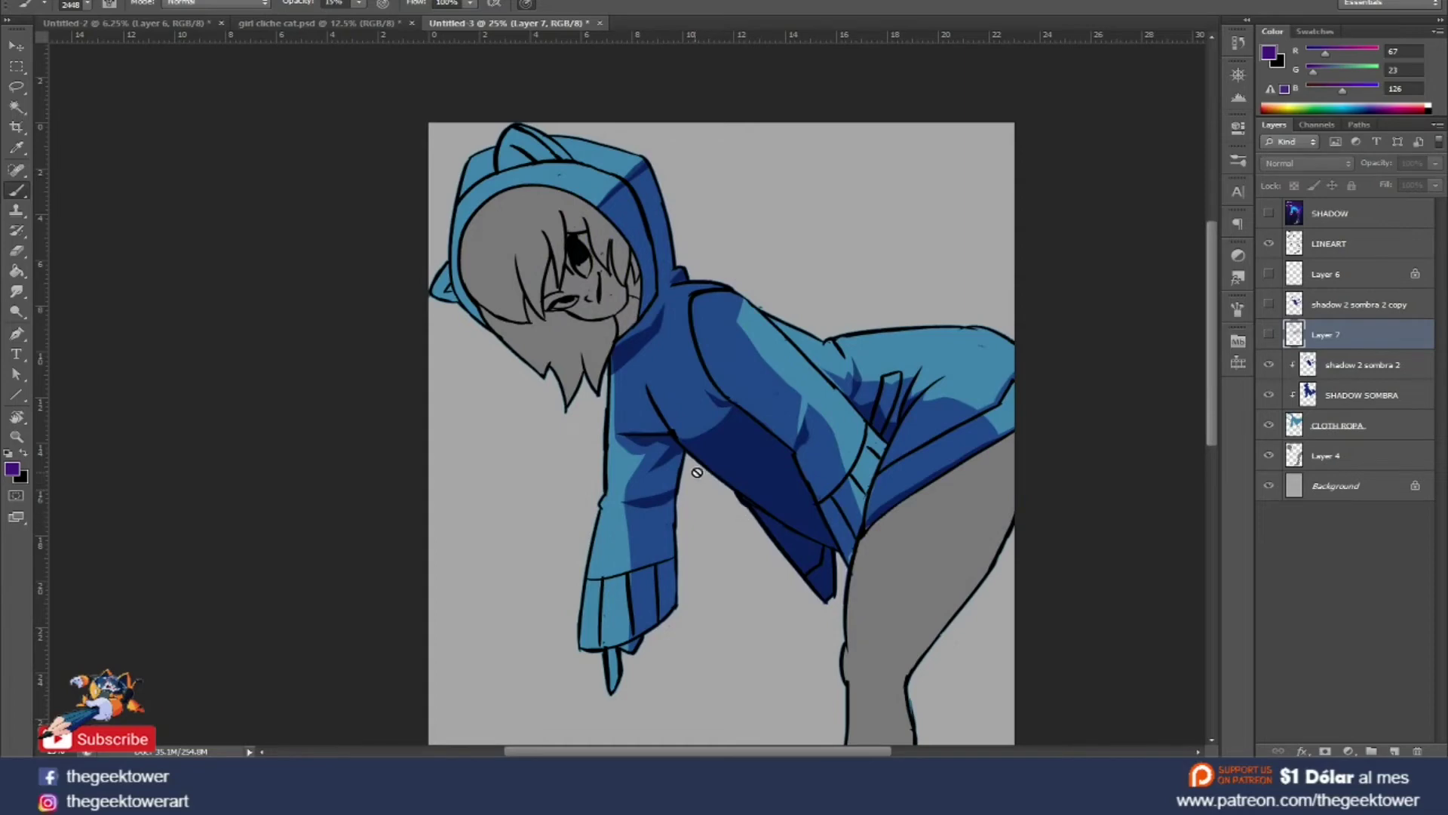
left_click(1269, 335)
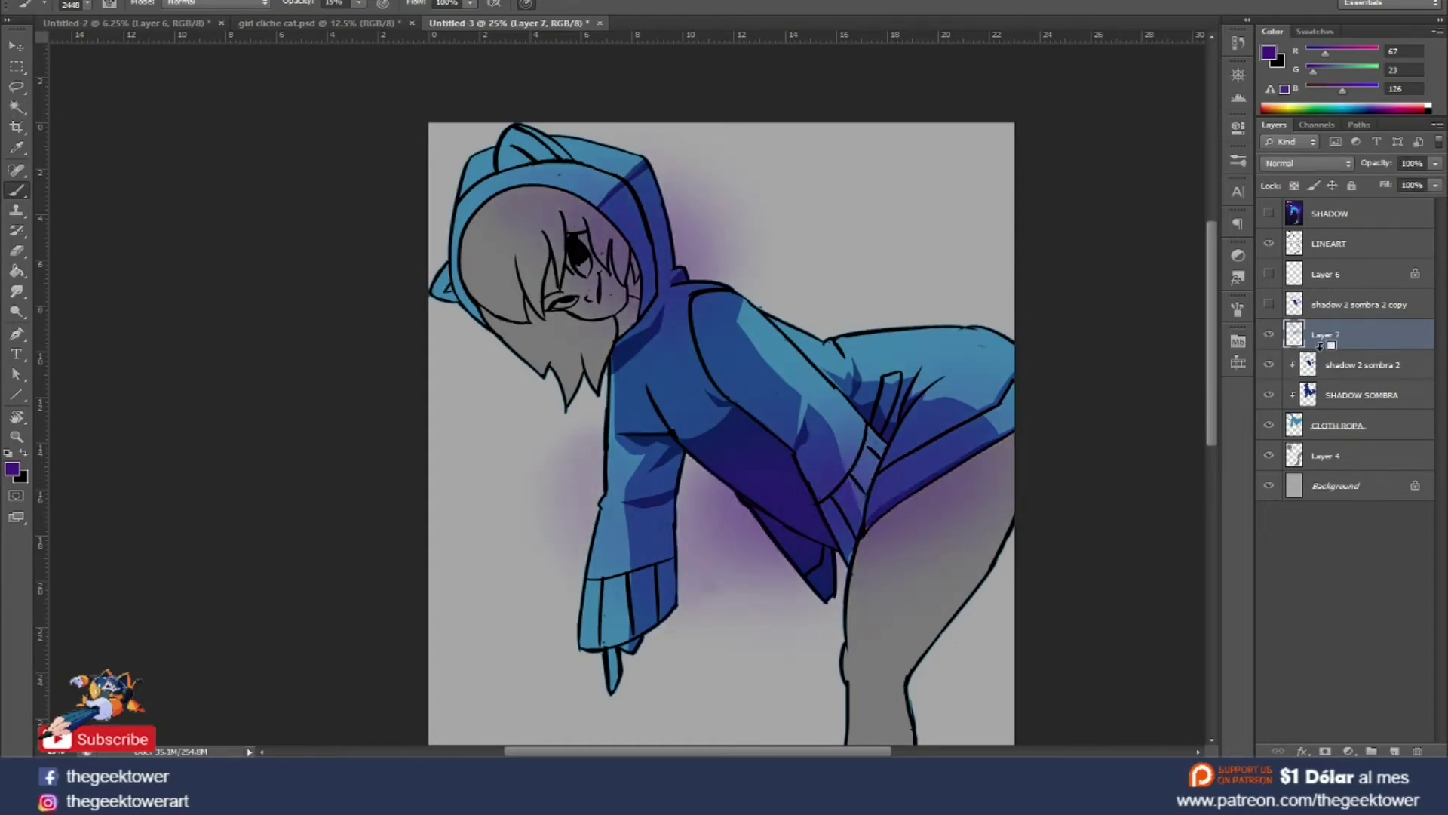
Clip Layer 7 to the shadow layer and darken the hoodie's right side with purple.
left_click(1323, 344, "alt")
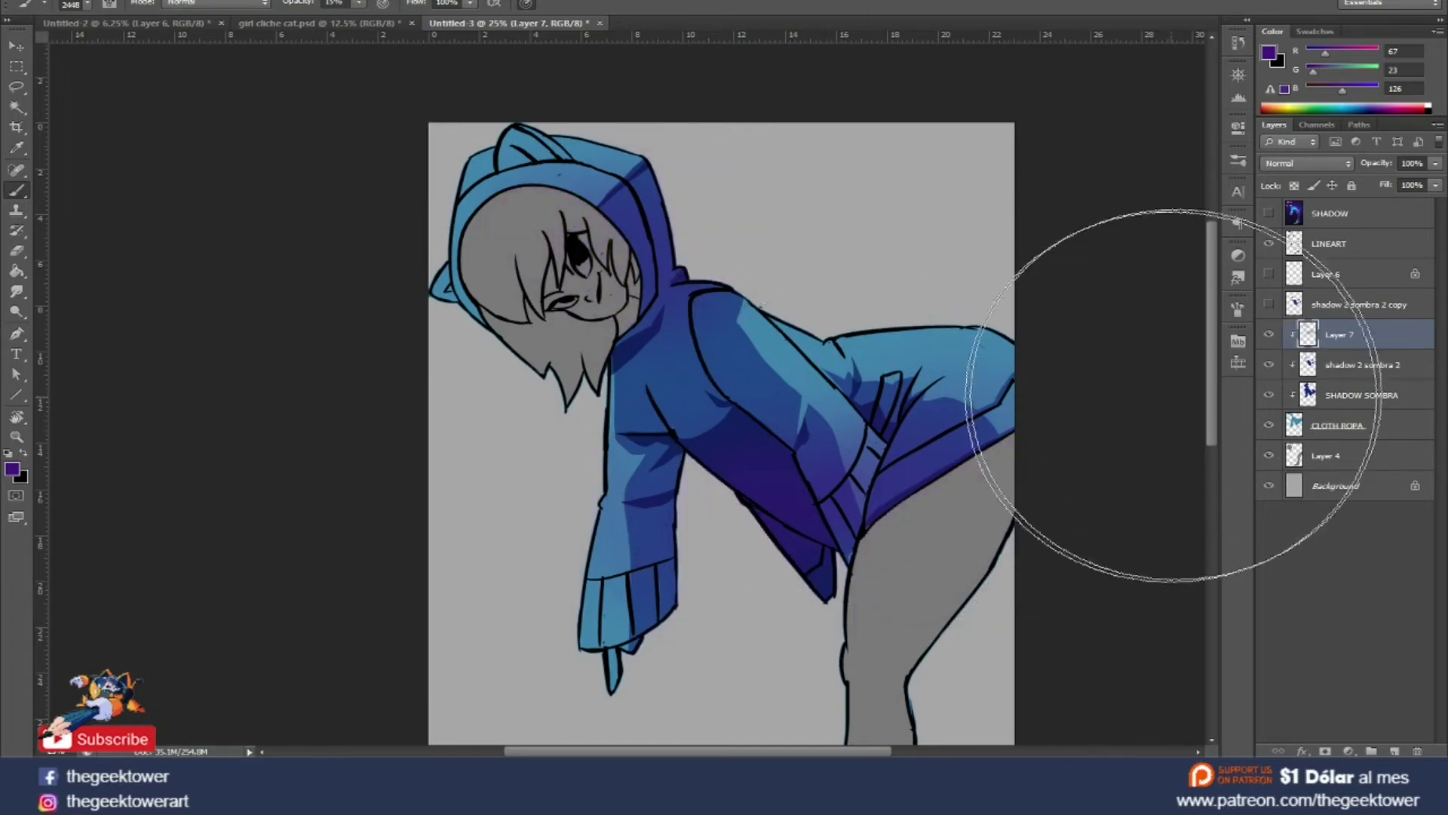
left_click_drag(1027, 427, 1027, 308)
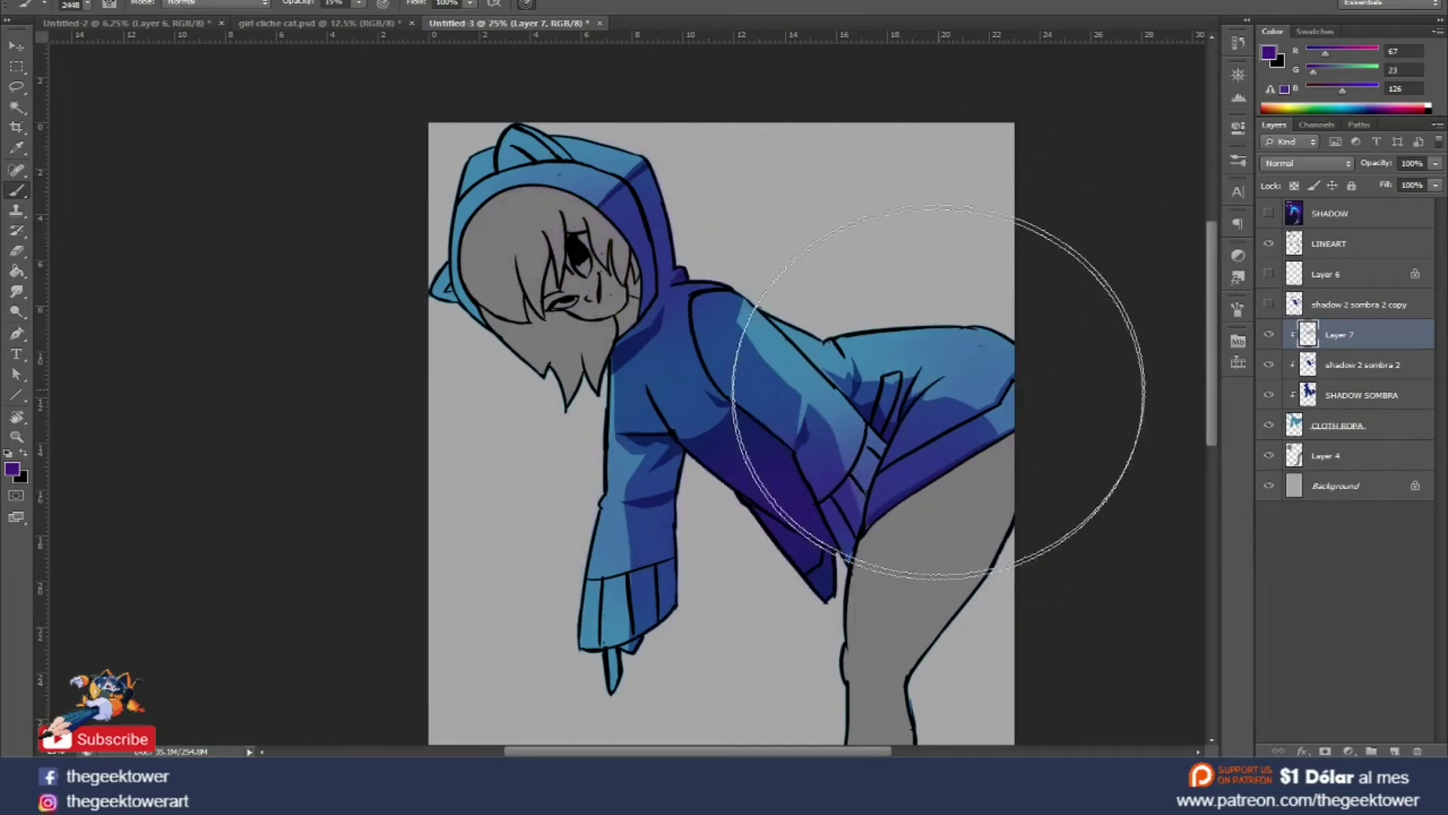
key("ctrl+minus")
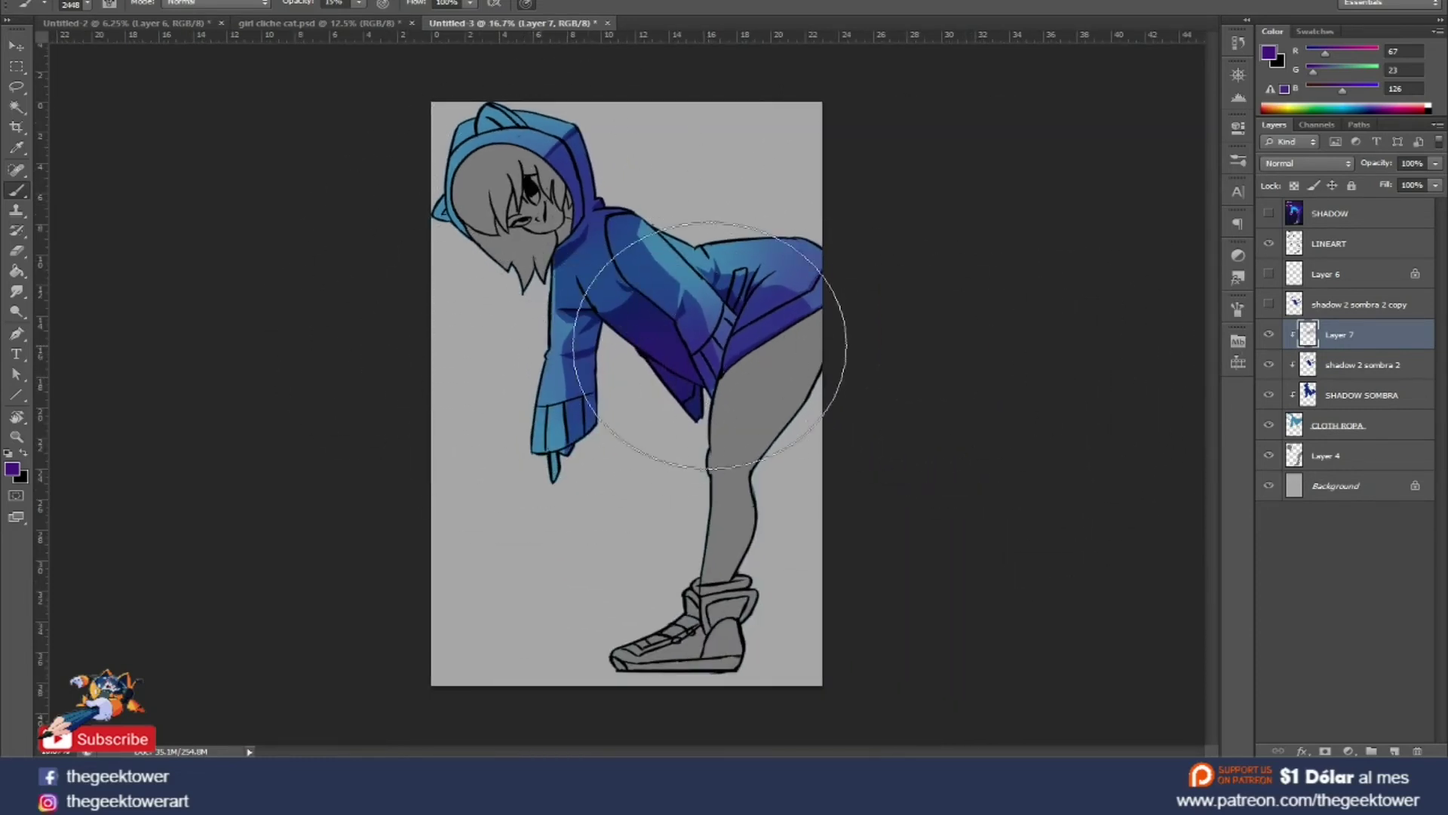
left_click(1363, 364)
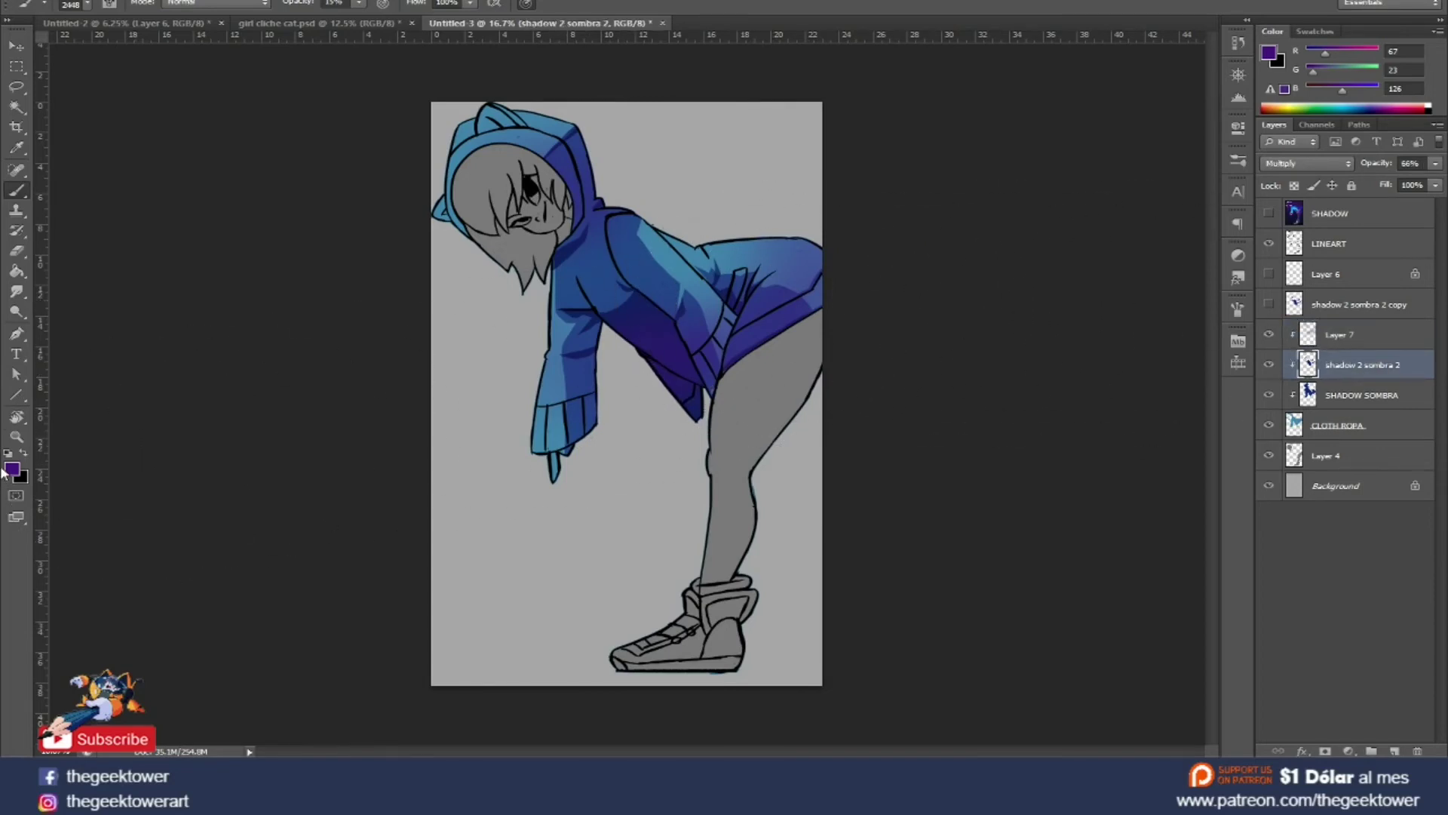
Shift the colour toward magenta-purple and glaze the hoodie's back and hip on Layer 7.
left_click(12, 470)
left_click_drag(1009, 260, 1009, 252)
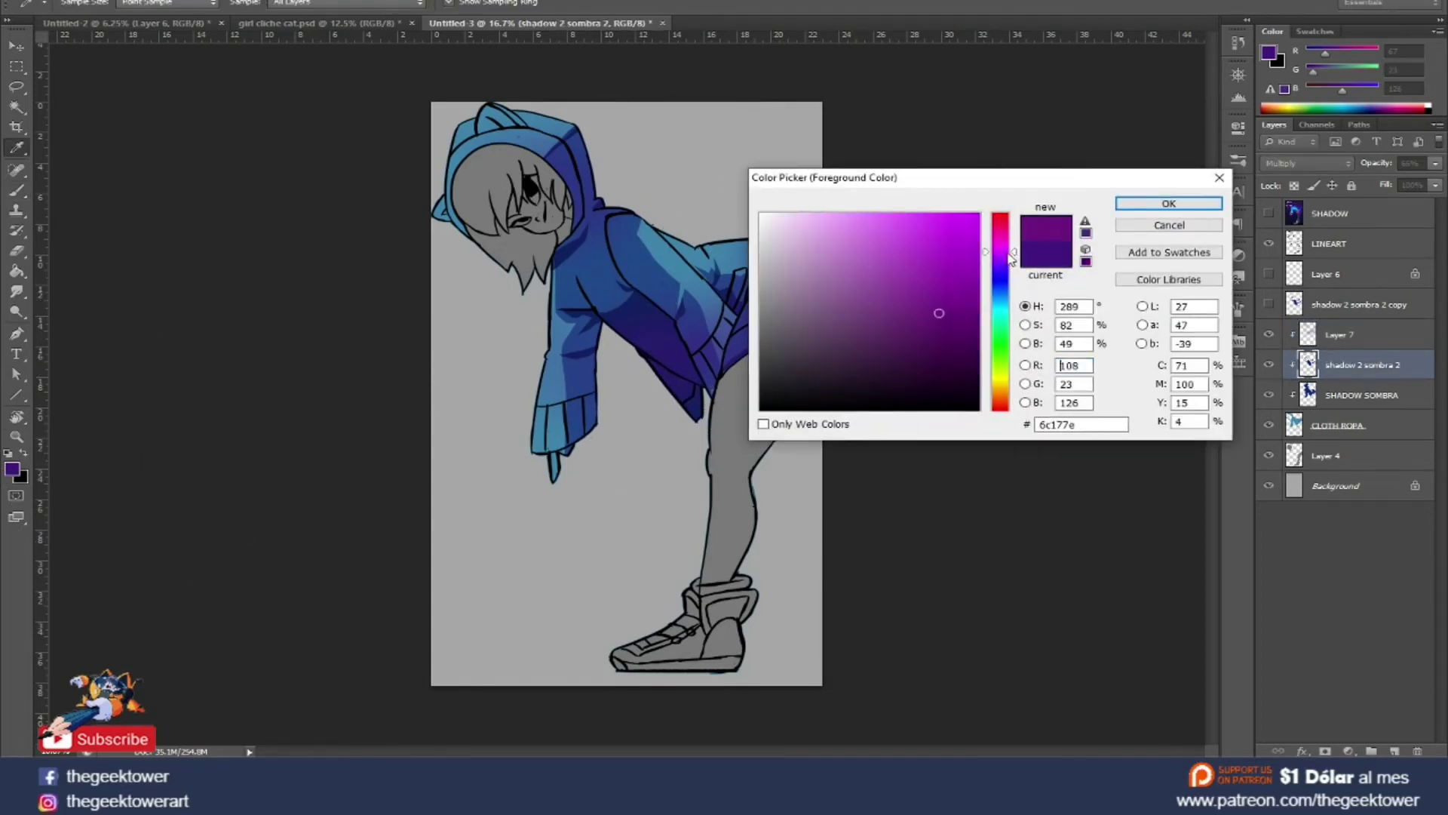
left_click(1168, 203)
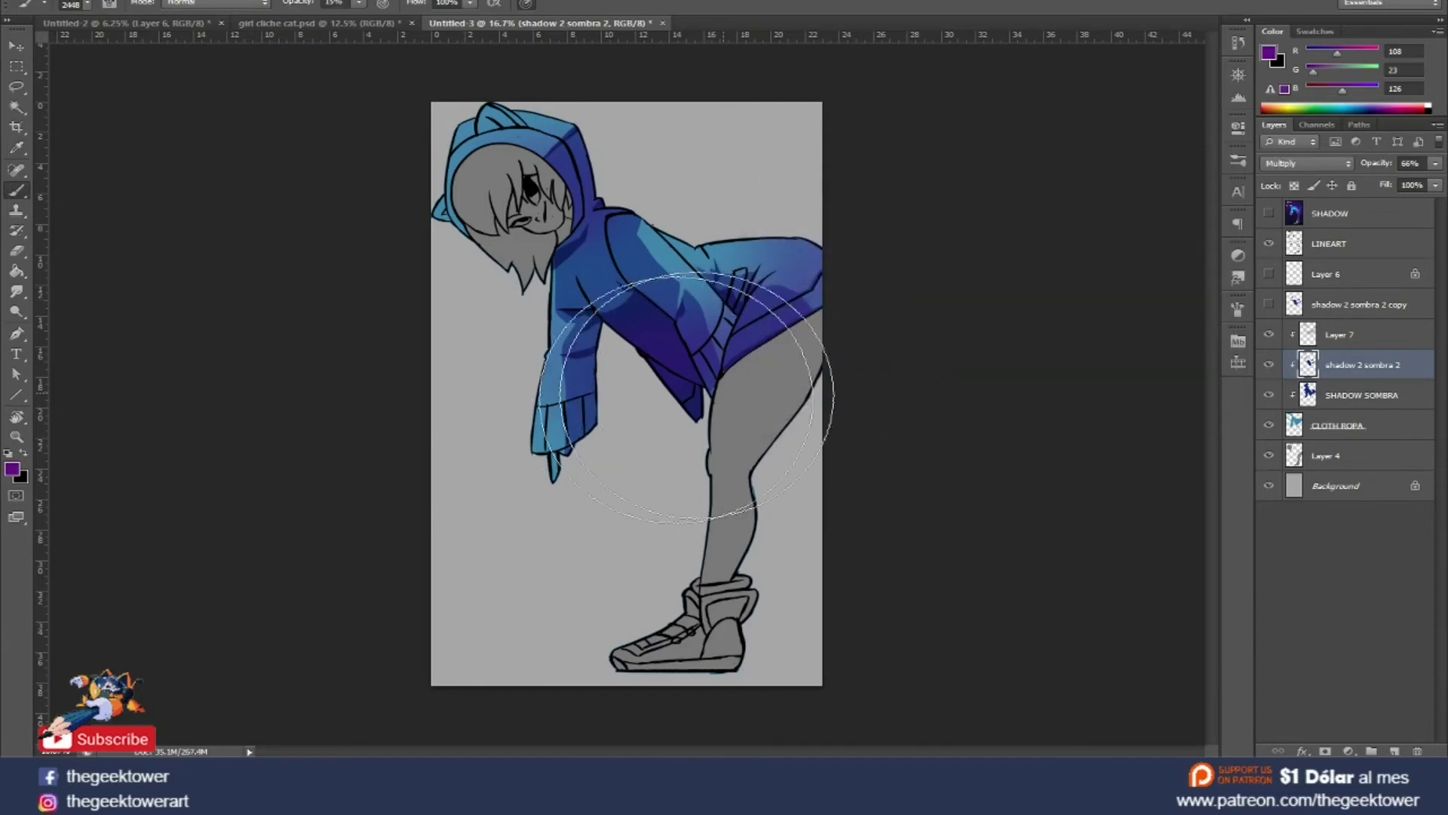
left_click(1347, 334)
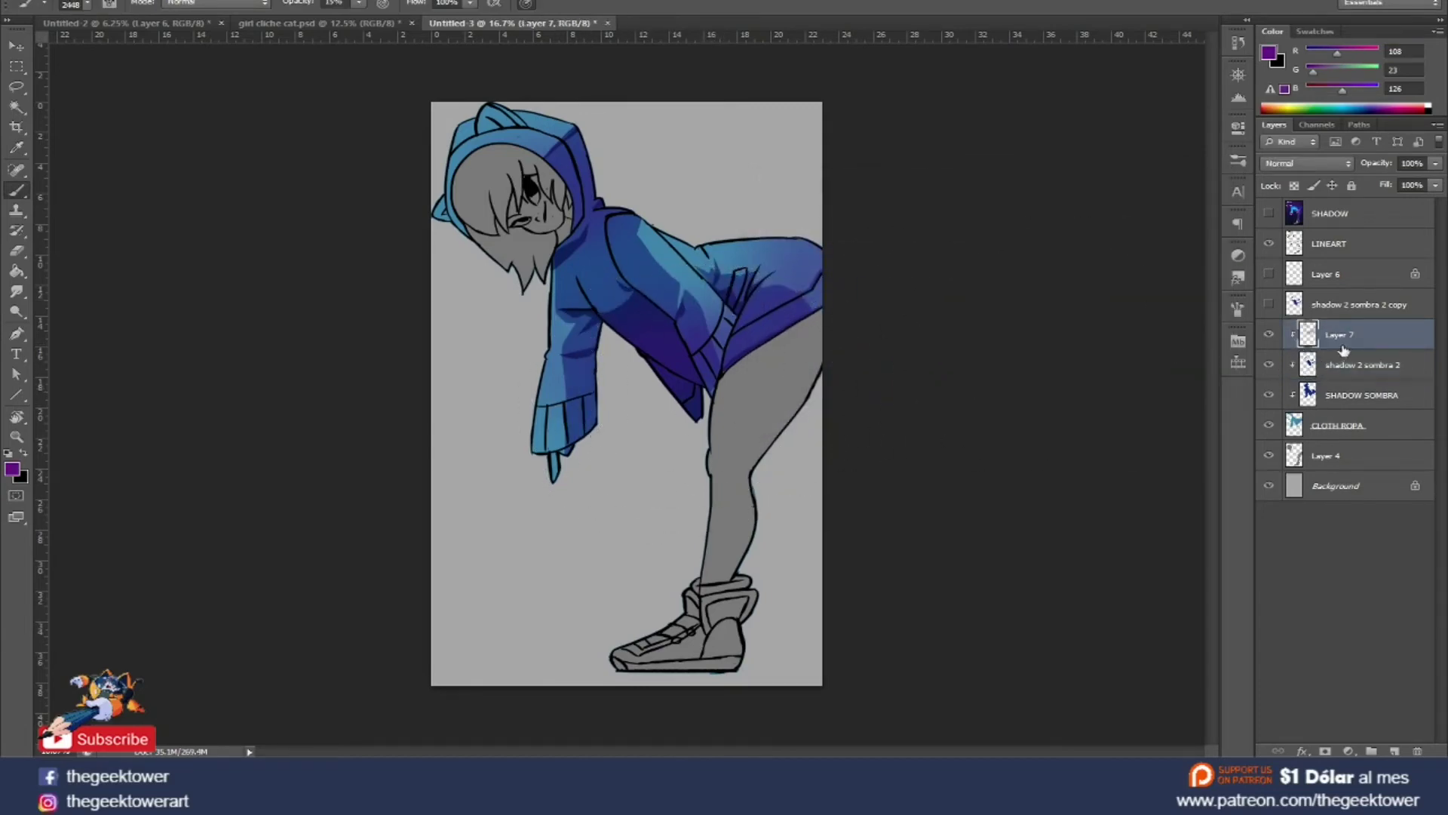
mouse_move(748, 365)
left_mouse_down()
mouse_move(695, 356)
mouse_move(744, 324)
mouse_move(728, 194)
mouse_move(854, 306)
left_mouse_up()
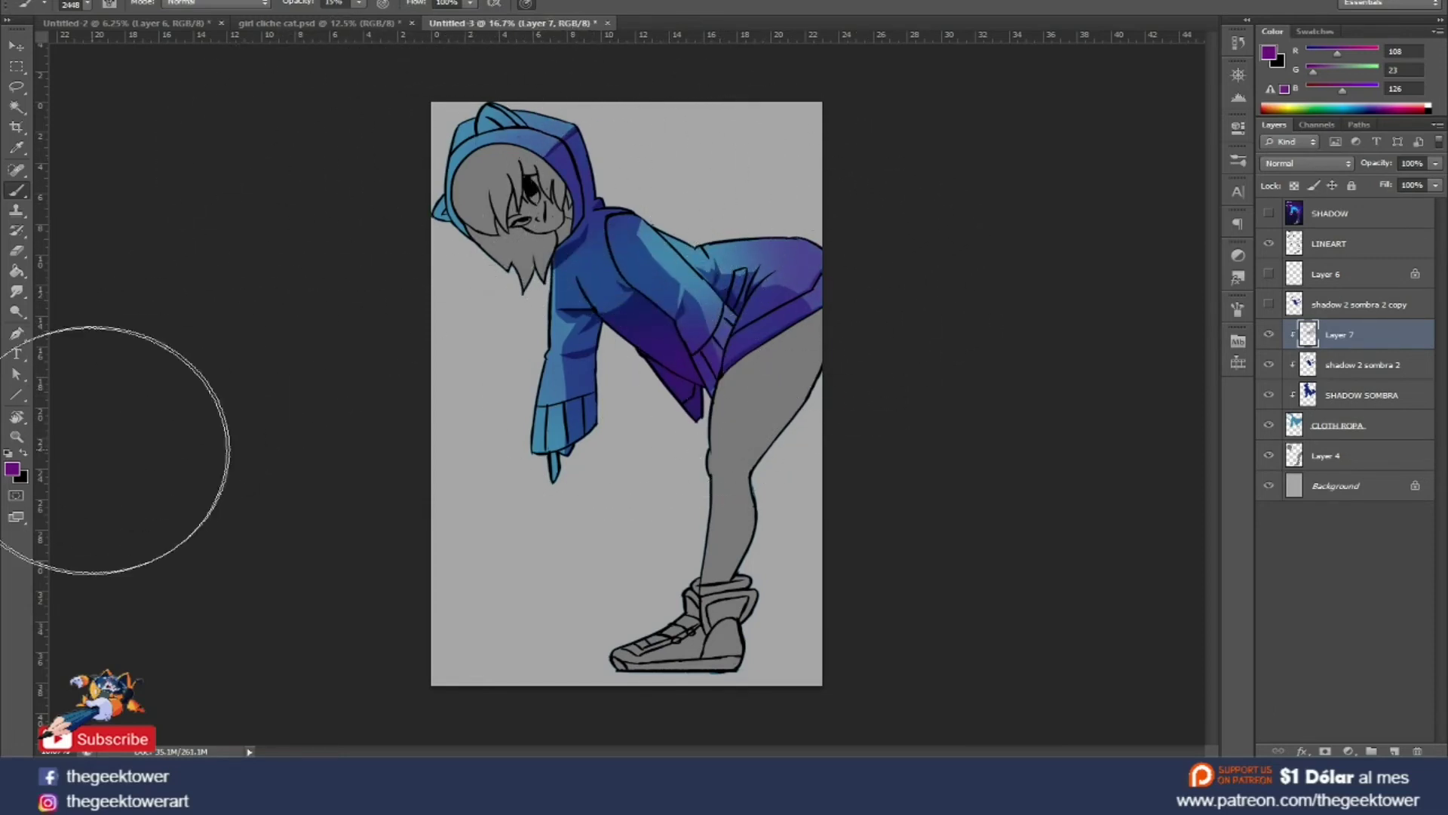
left_click(12, 468)
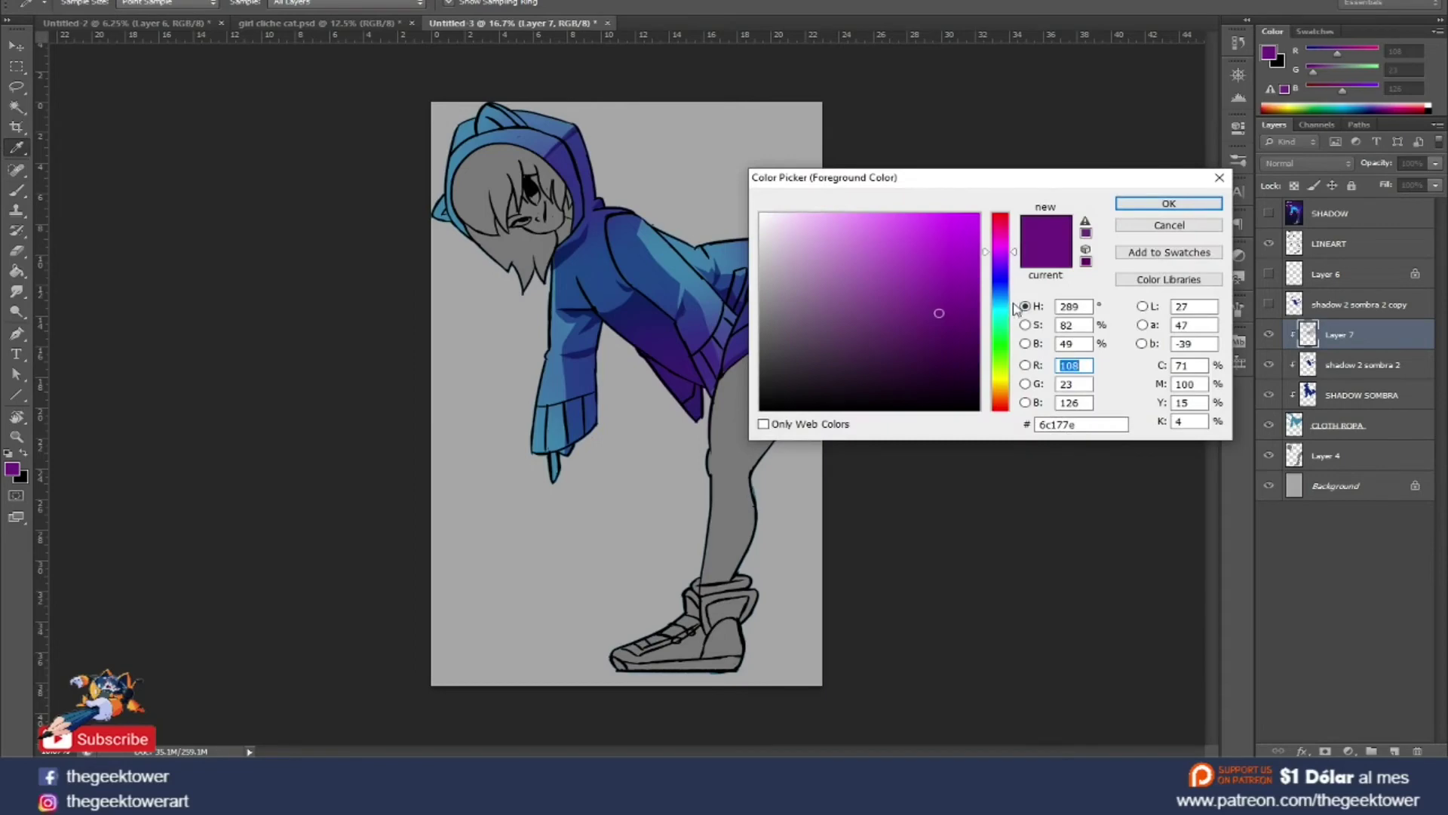
Pick a light cyan as the painting colour.
left_click(1014, 297)
left_click_drag(1007, 262, 1011, 311)
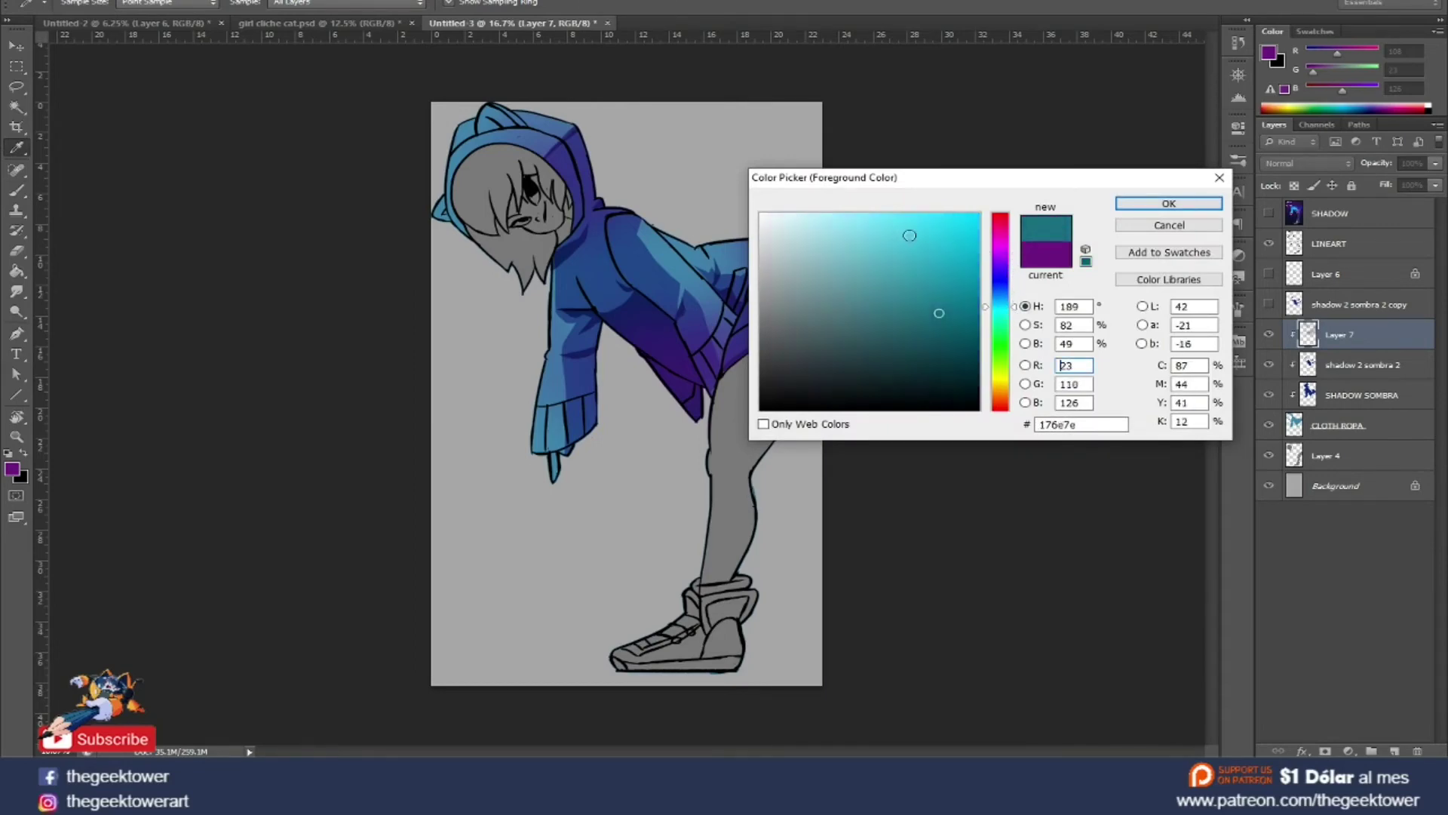
left_click(909, 233)
left_click(1168, 204)
key("b")
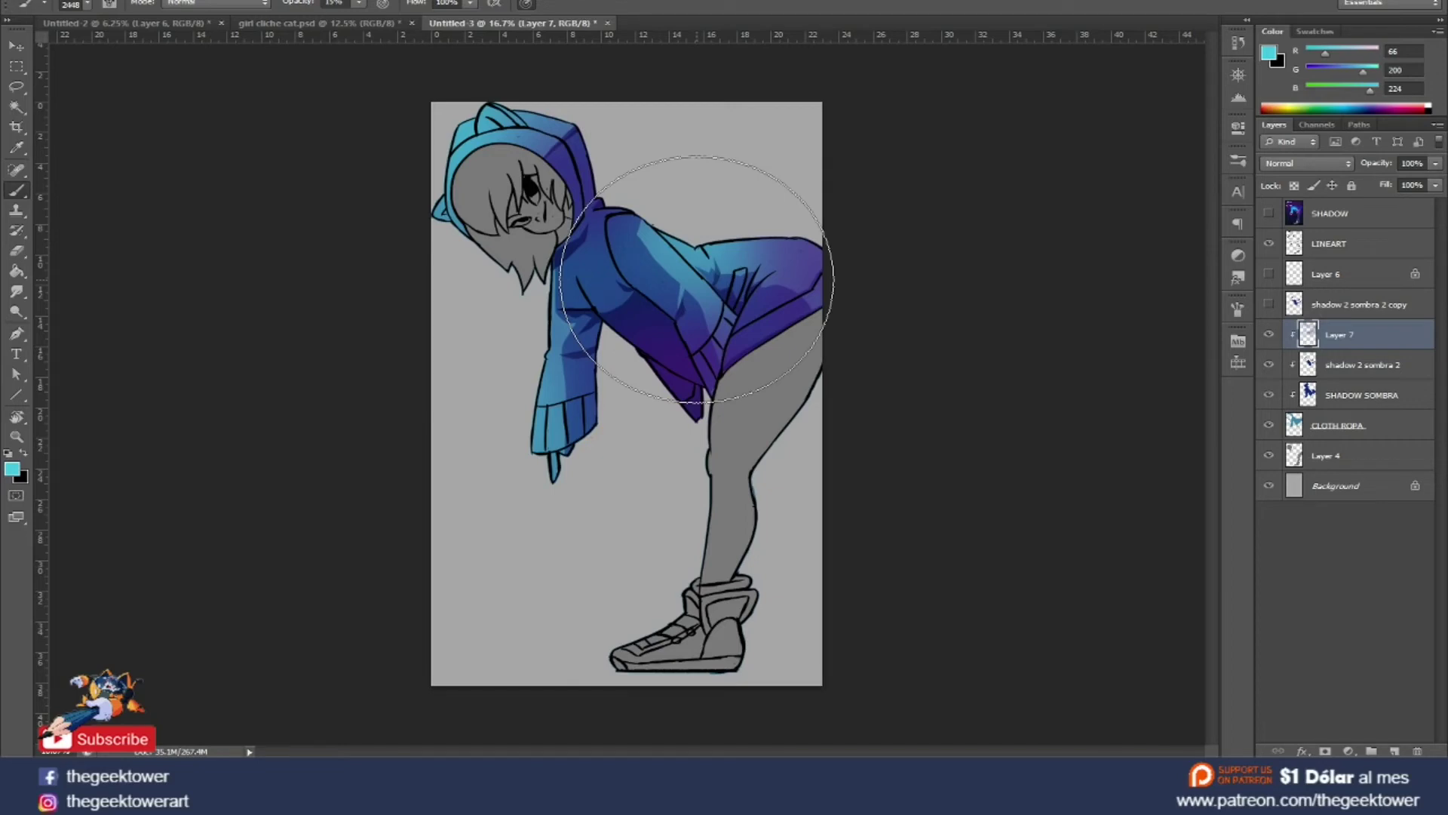
Lower Layer 7's opacity to about 73% and add a new empty layer above it.
left_click(1436, 166)
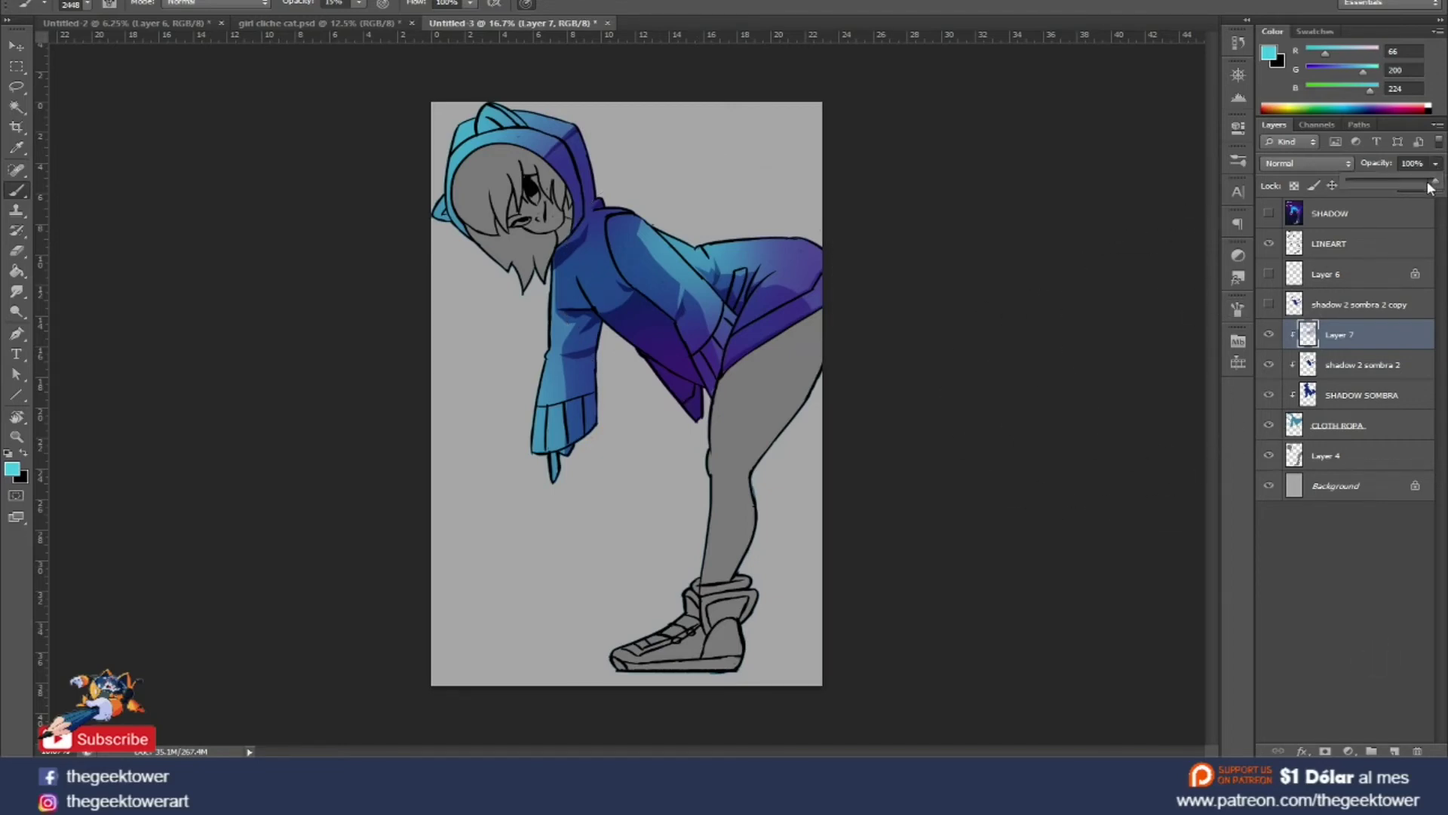
left_click_drag(1411, 181, 1411, 181)
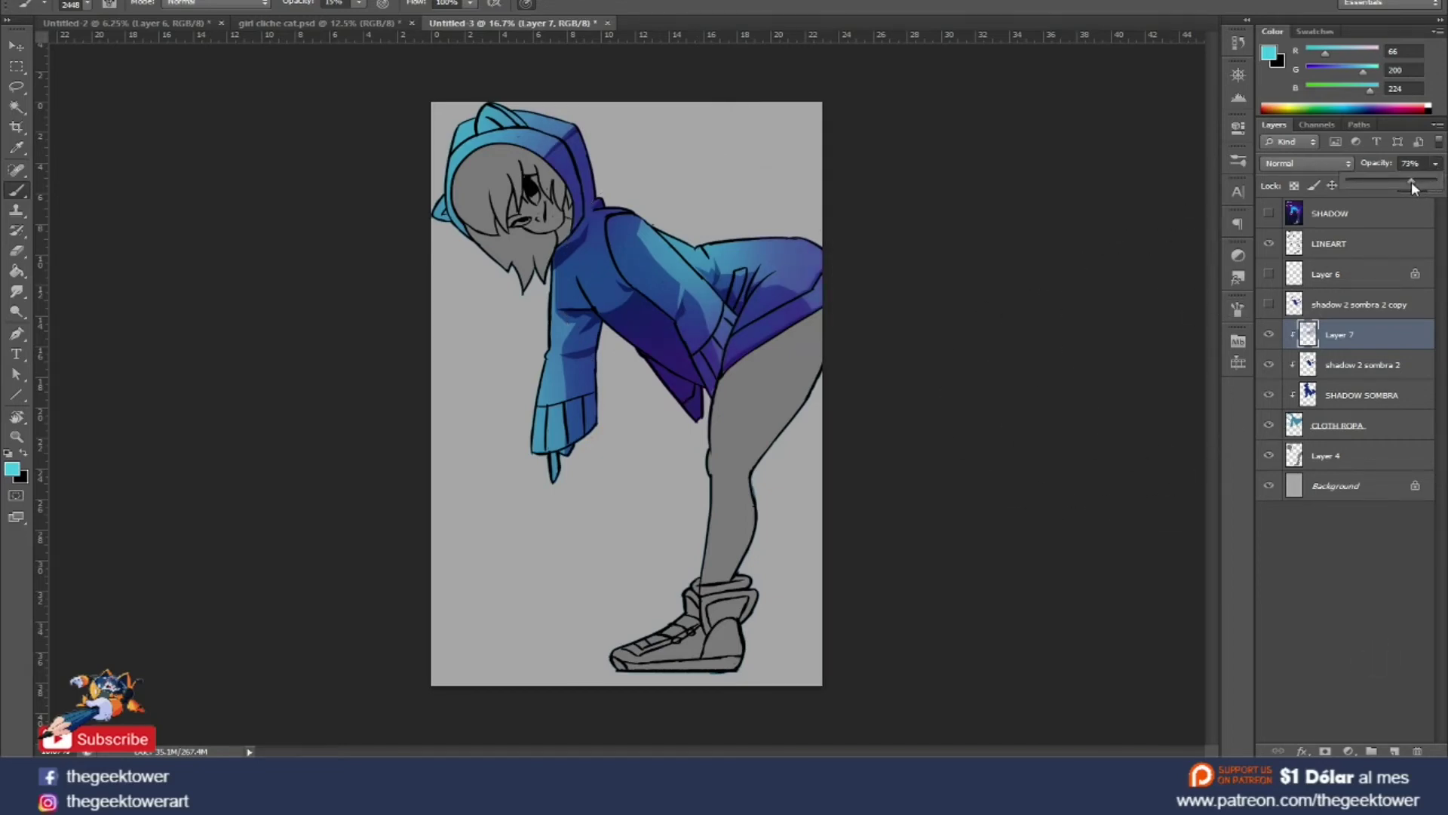
left_click(1324, 343)
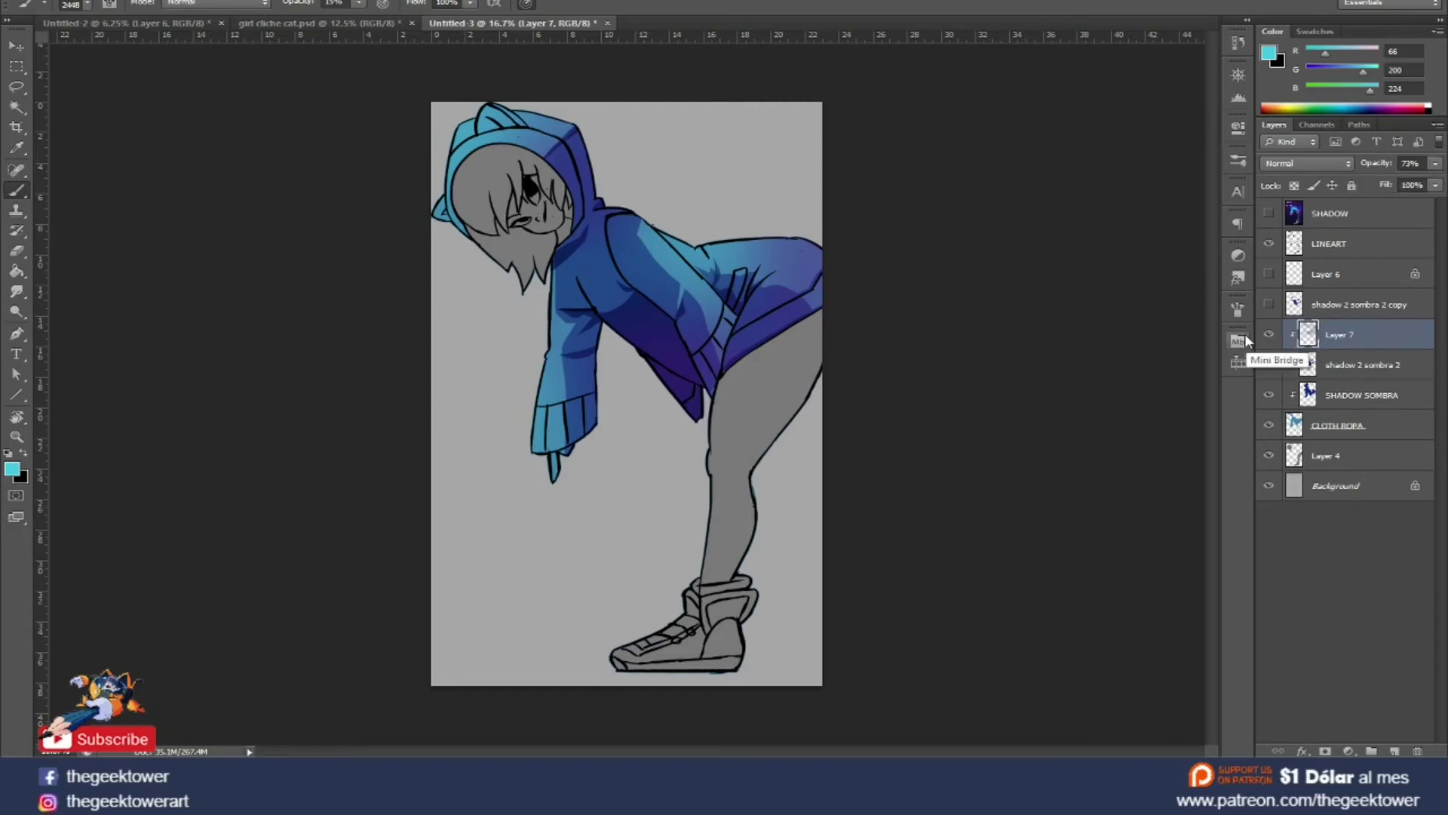
left_click(1396, 751)
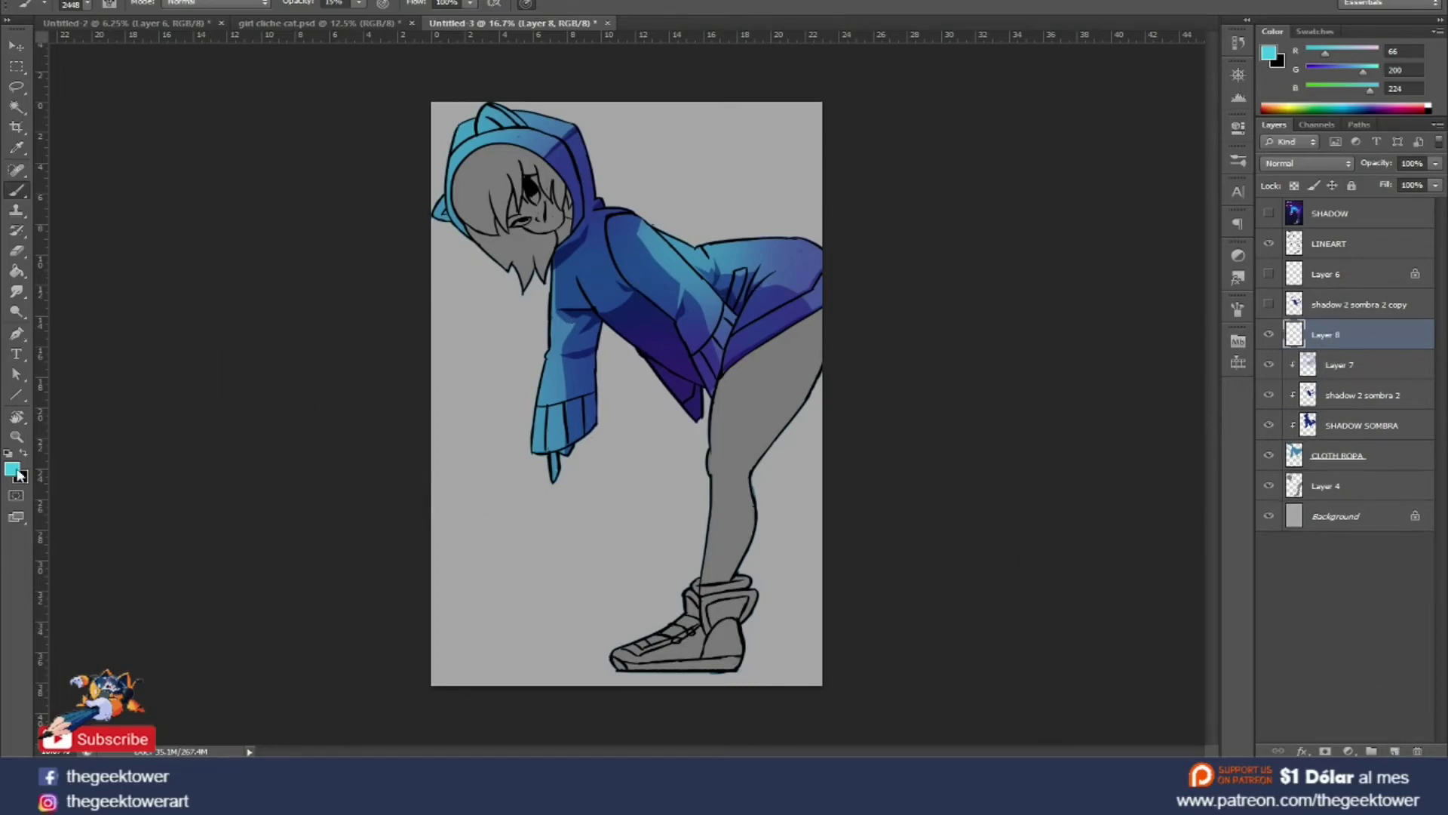
Zoom in and lasso a thin strip along the hoodie's hip fold.
scroll(717, 340, "up", 1)
scroll(649, 325, "up", 2)
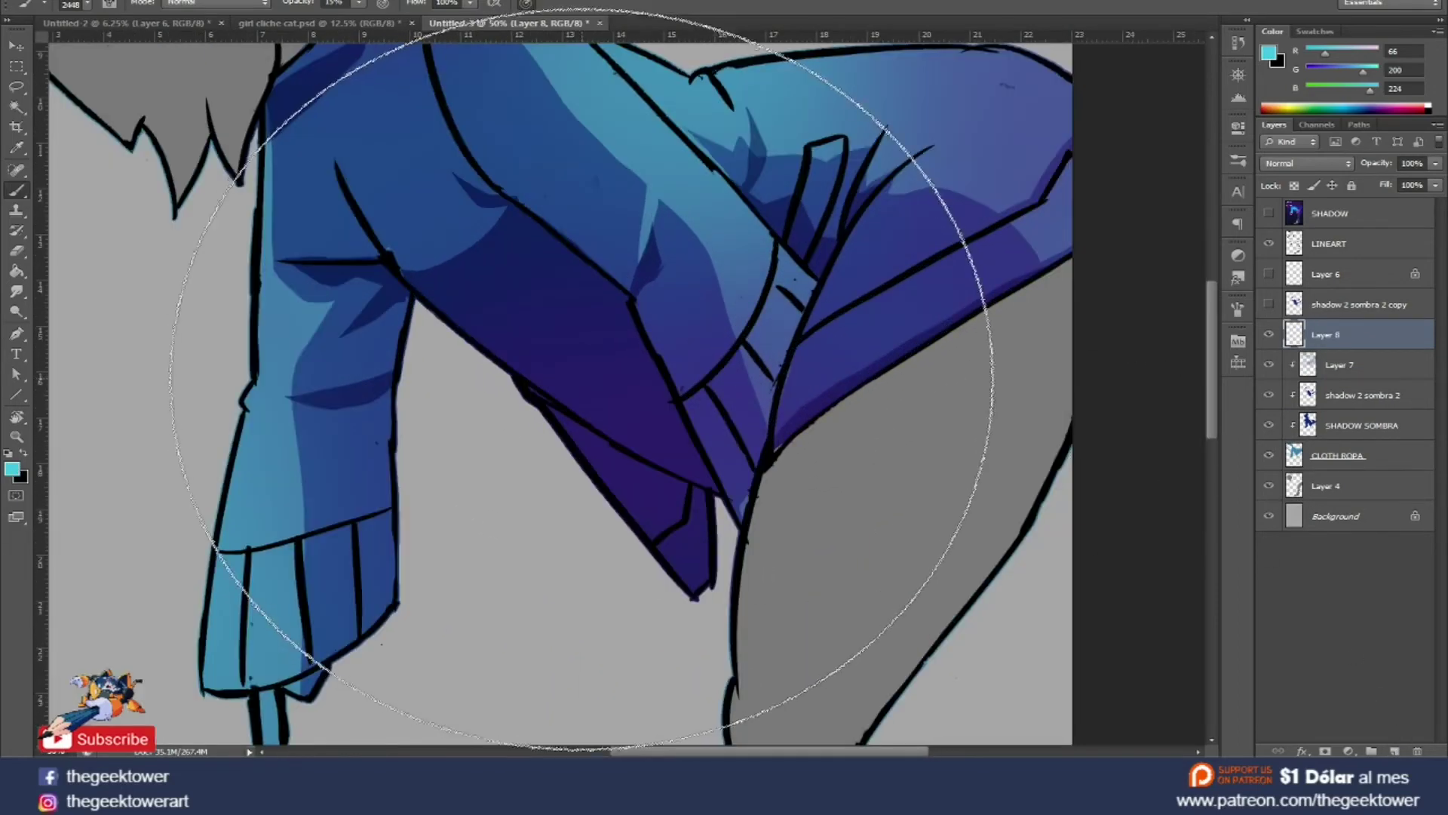
key("l")
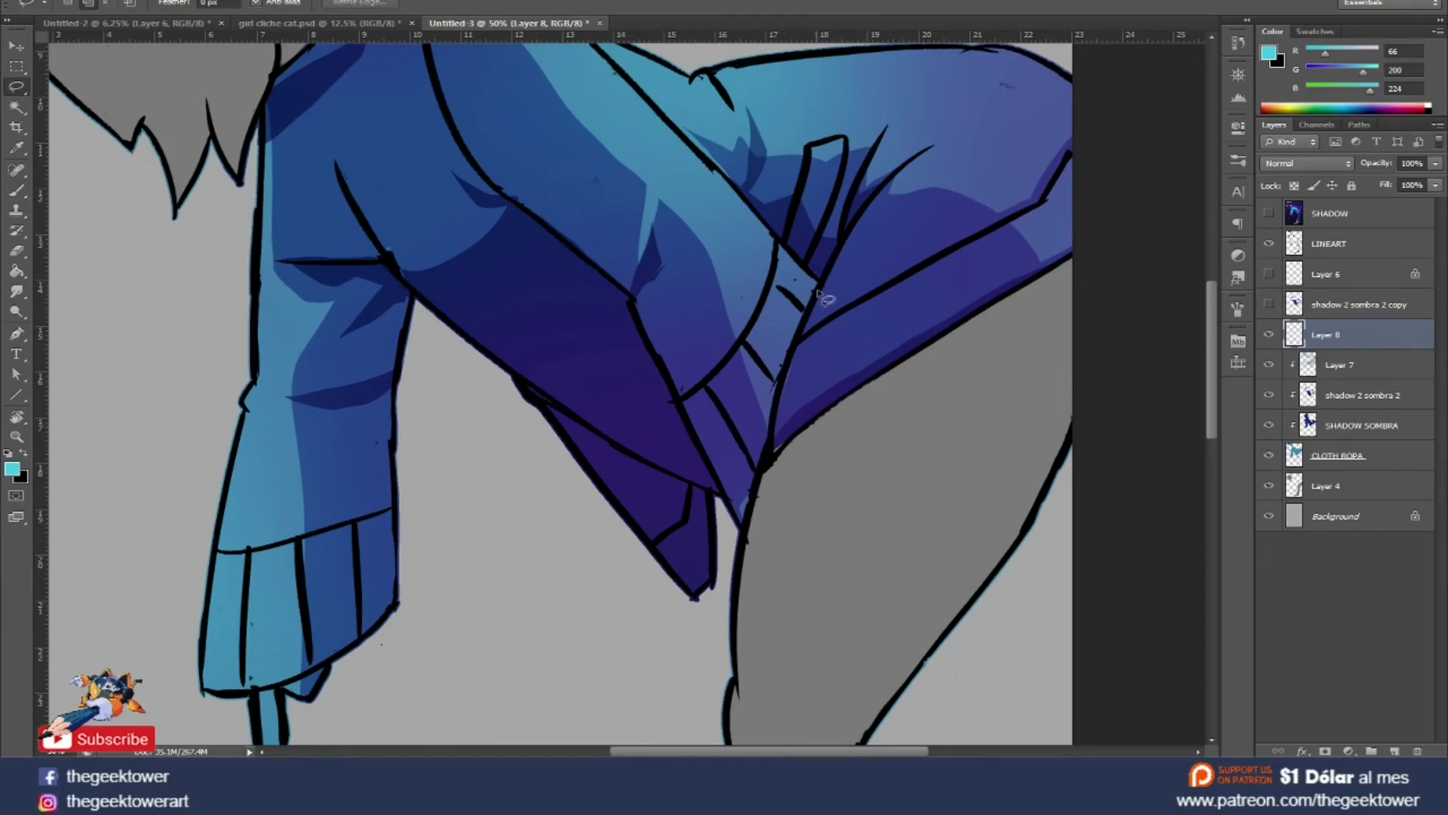
mouse_move(985, 209)
left_mouse_down()
mouse_move(1044, 184)
mouse_move(1047, 202)
mouse_move(866, 300)
left_mouse_up()
left_click_drag(800, 341, 798, 338)
Rename the new layer 'LUZ LIGHT', set it to Overlay, and make white the paint colour.
double_click(1328, 334)
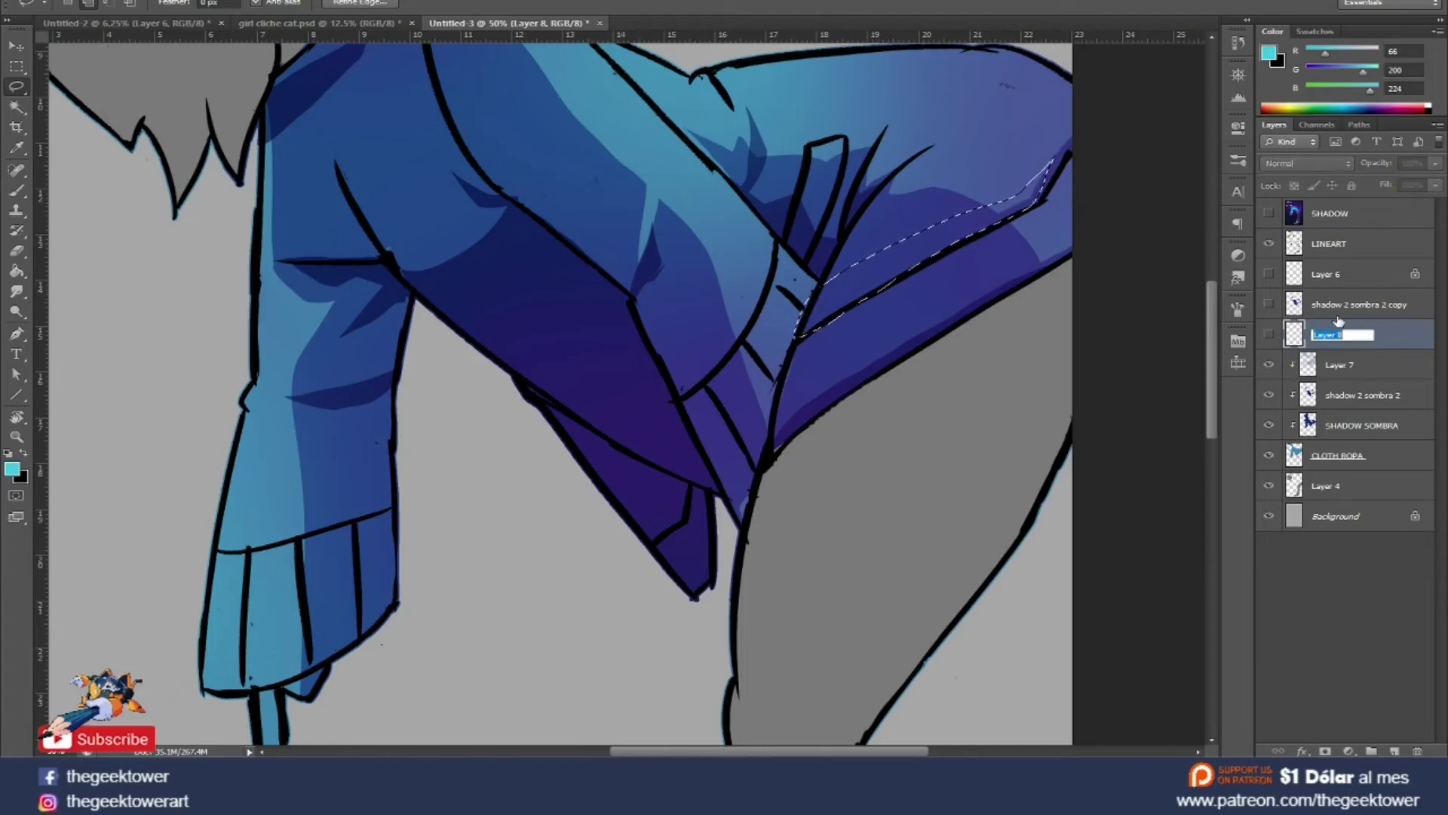
type("LUZ")
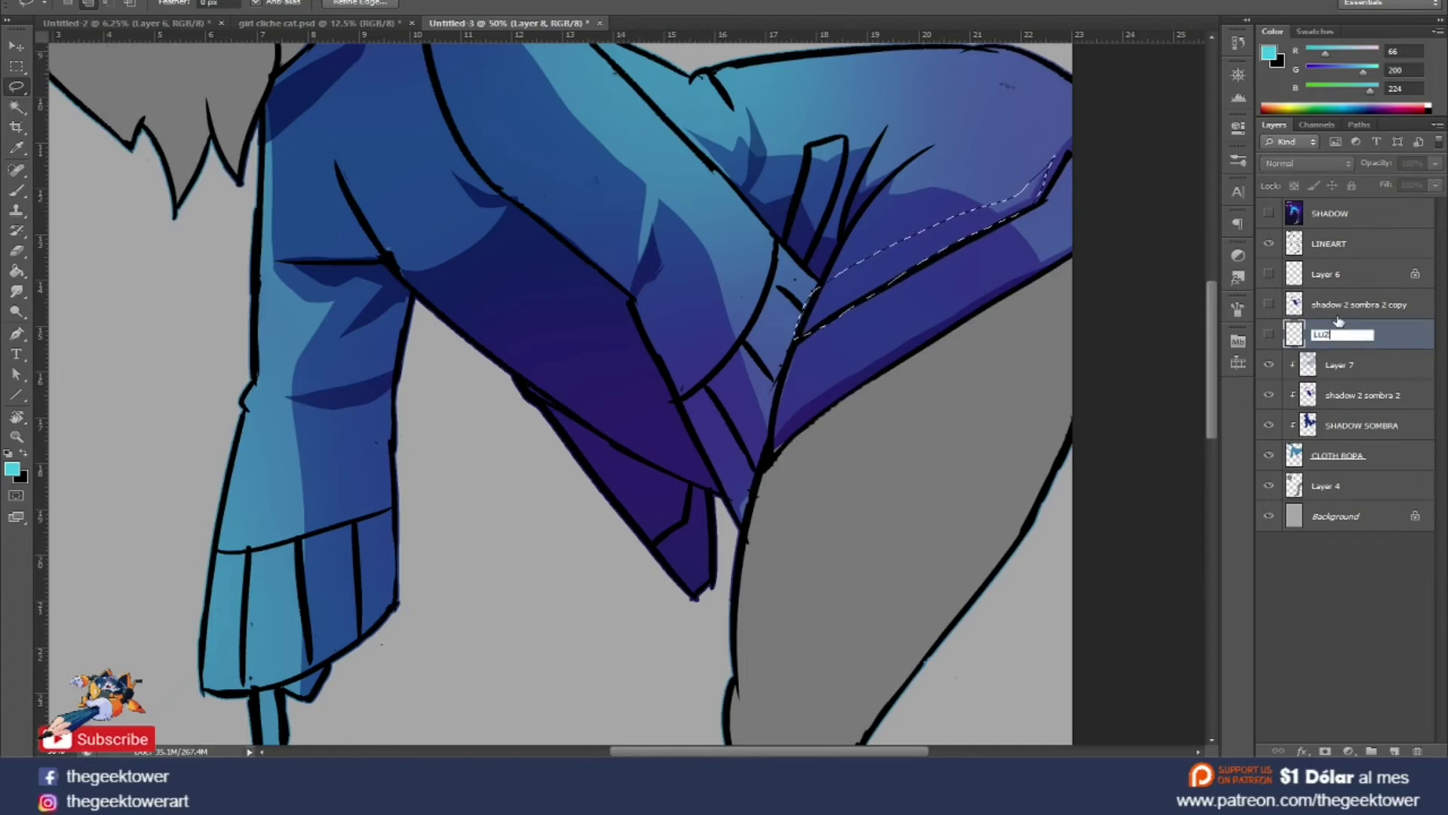
type(" N")
type("LIGHT")
key("Return")
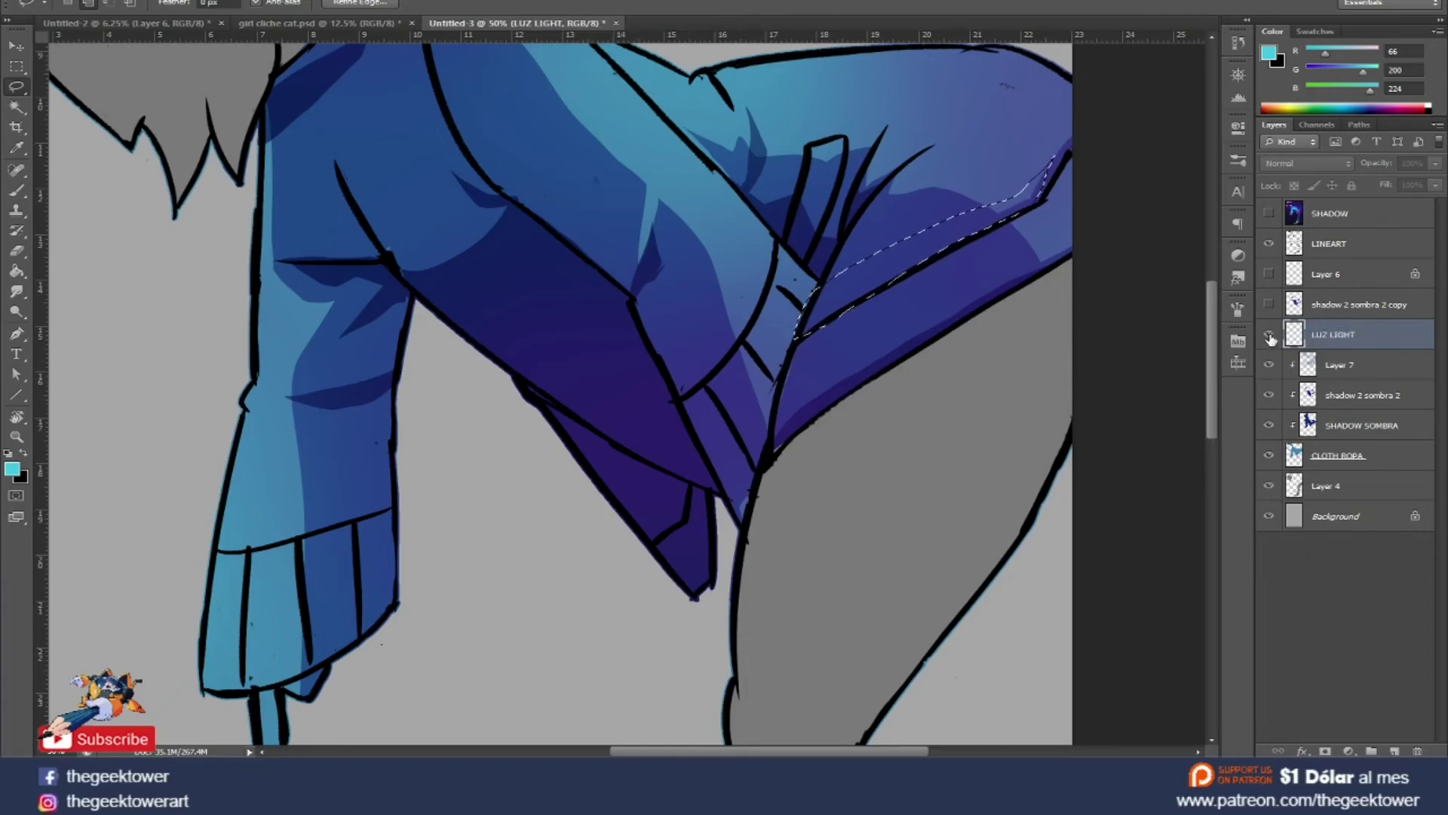
left_click(13, 470)
left_click(765, 216)
left_click(1166, 205)
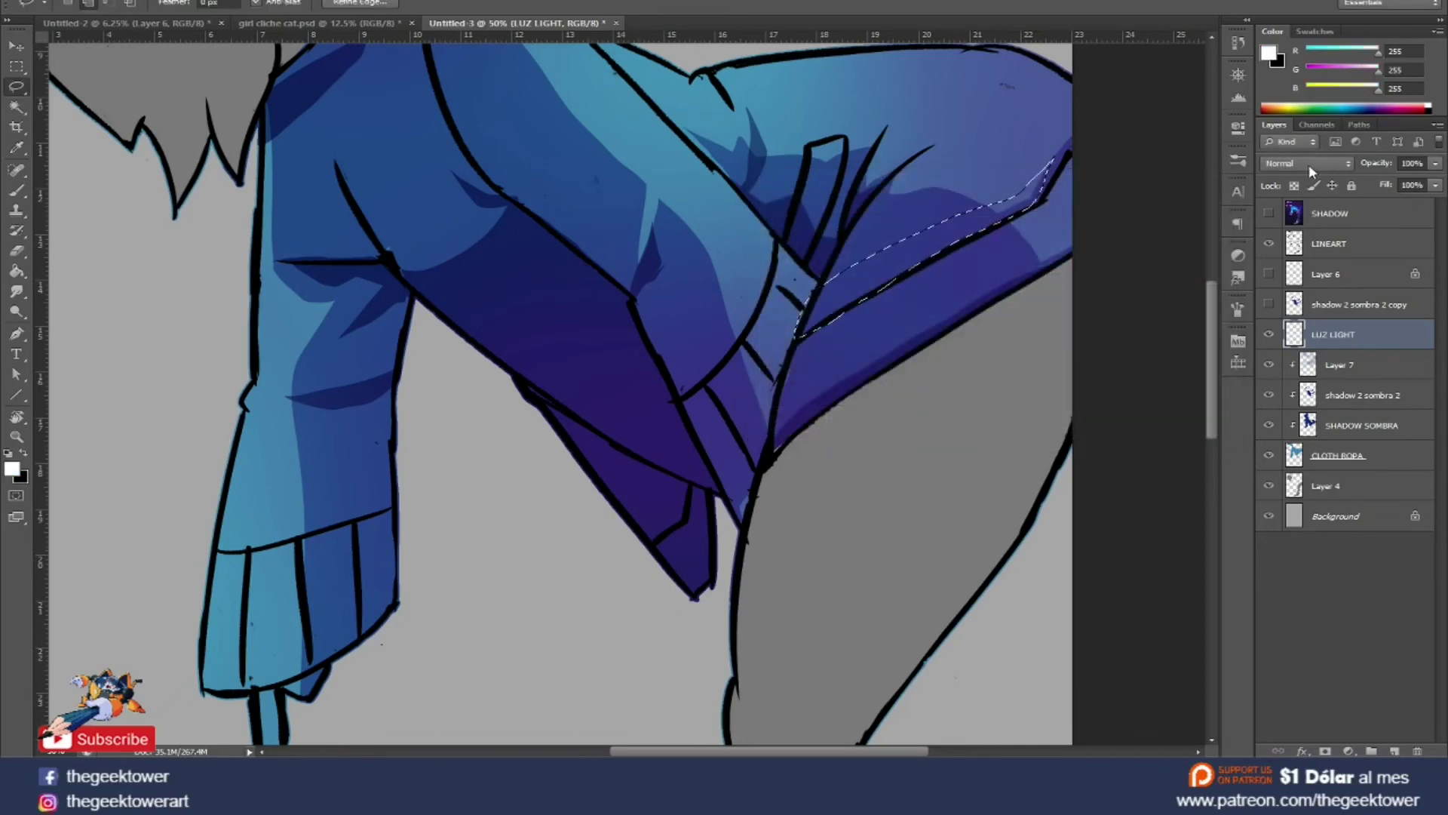
left_click(1306, 165)
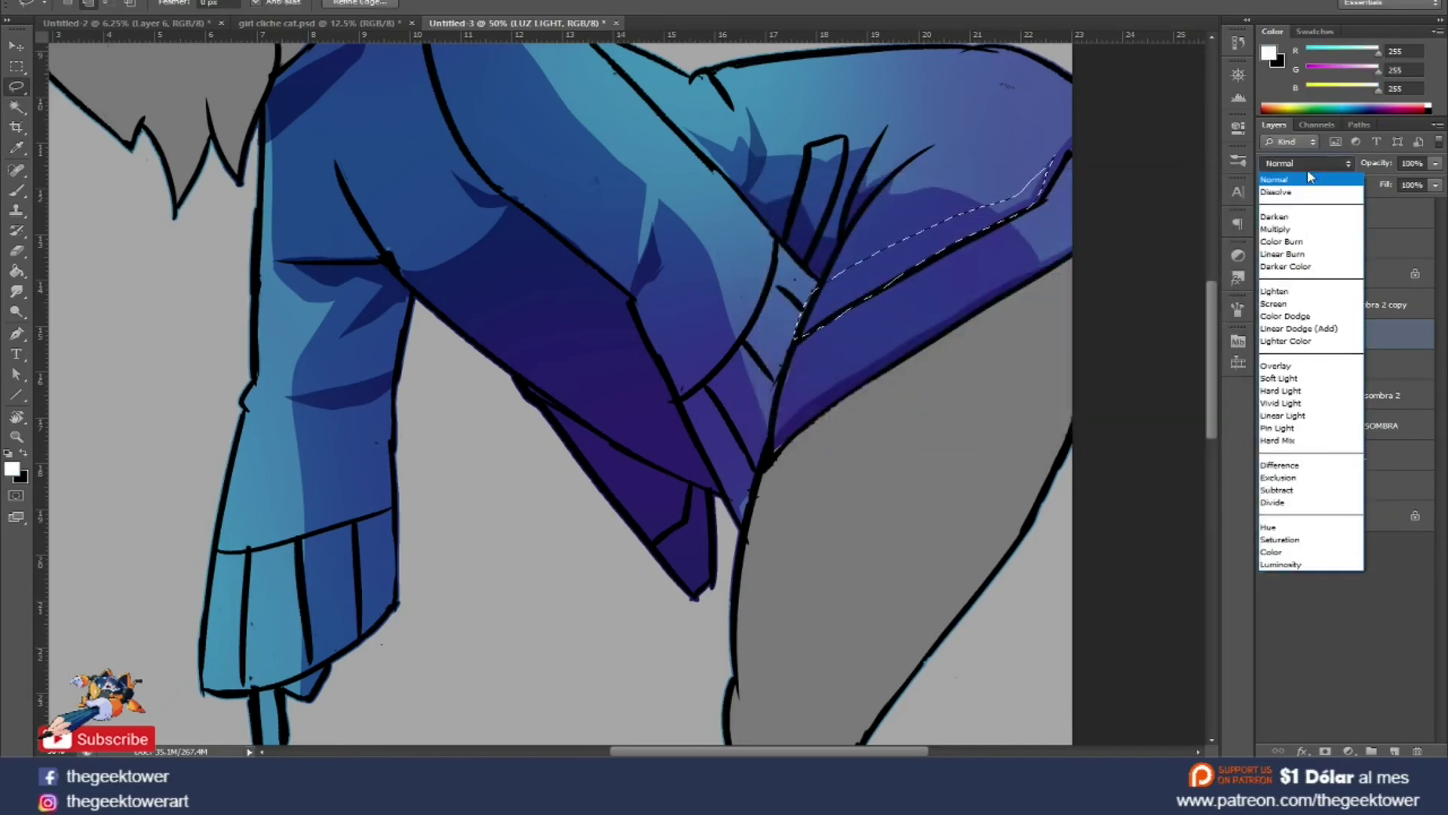
left_click(1276, 366)
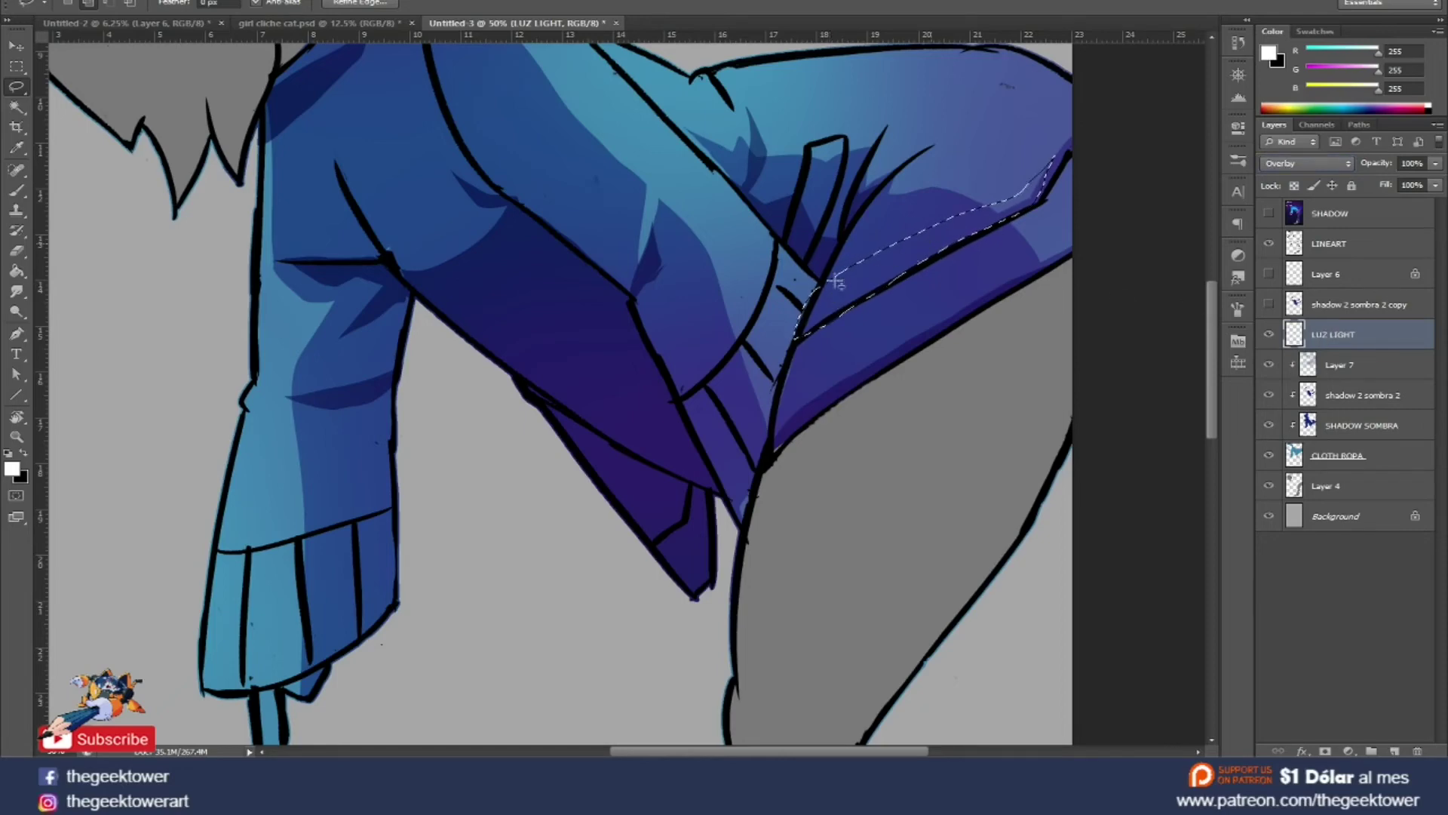
Paint a bright white highlight at 100% opacity inside the hip-fold selection, then deselect.
key("b")
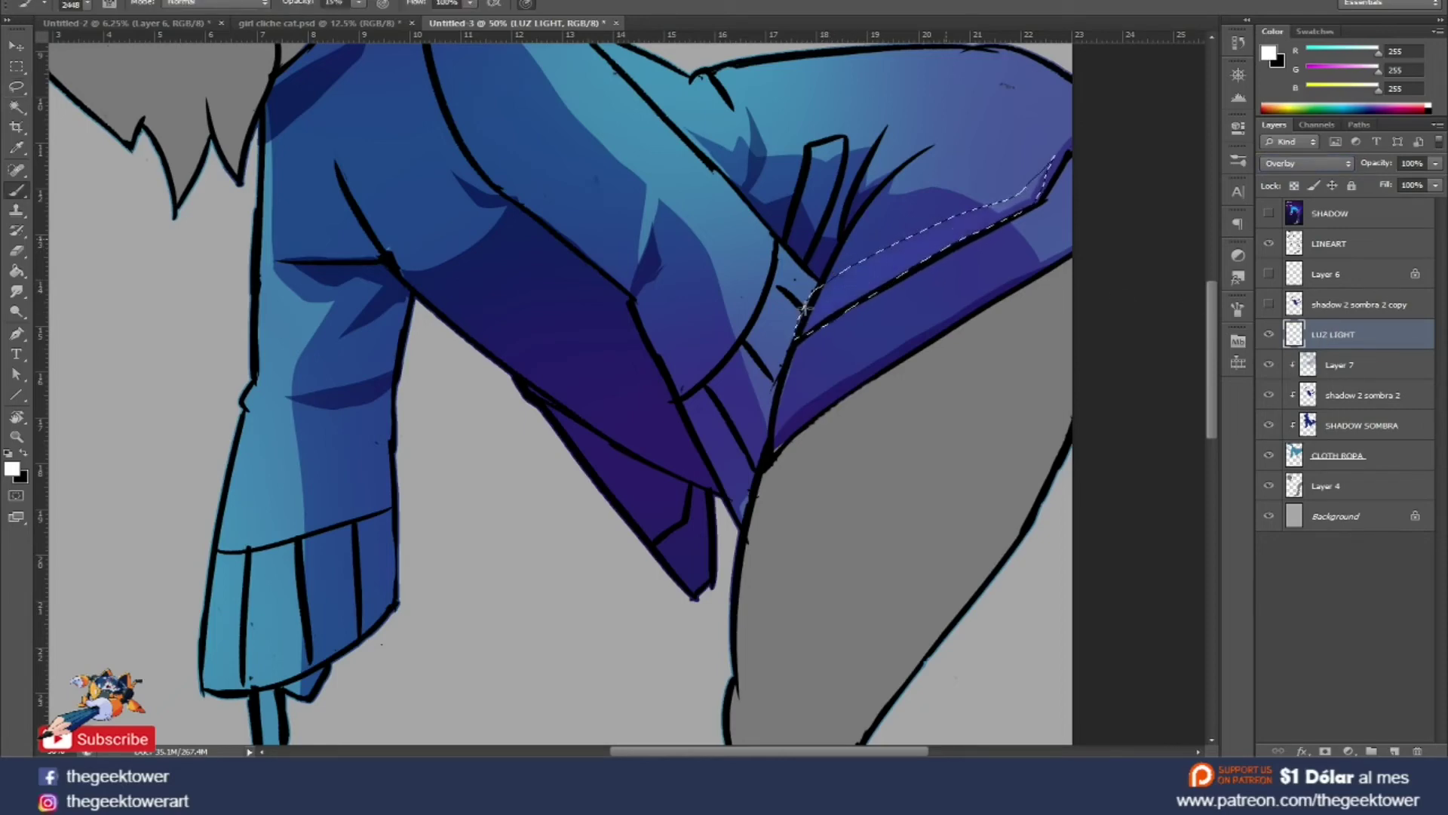
left_click_drag(360, 5, 434, 18)
left_click_drag(817, 310, 866, 260)
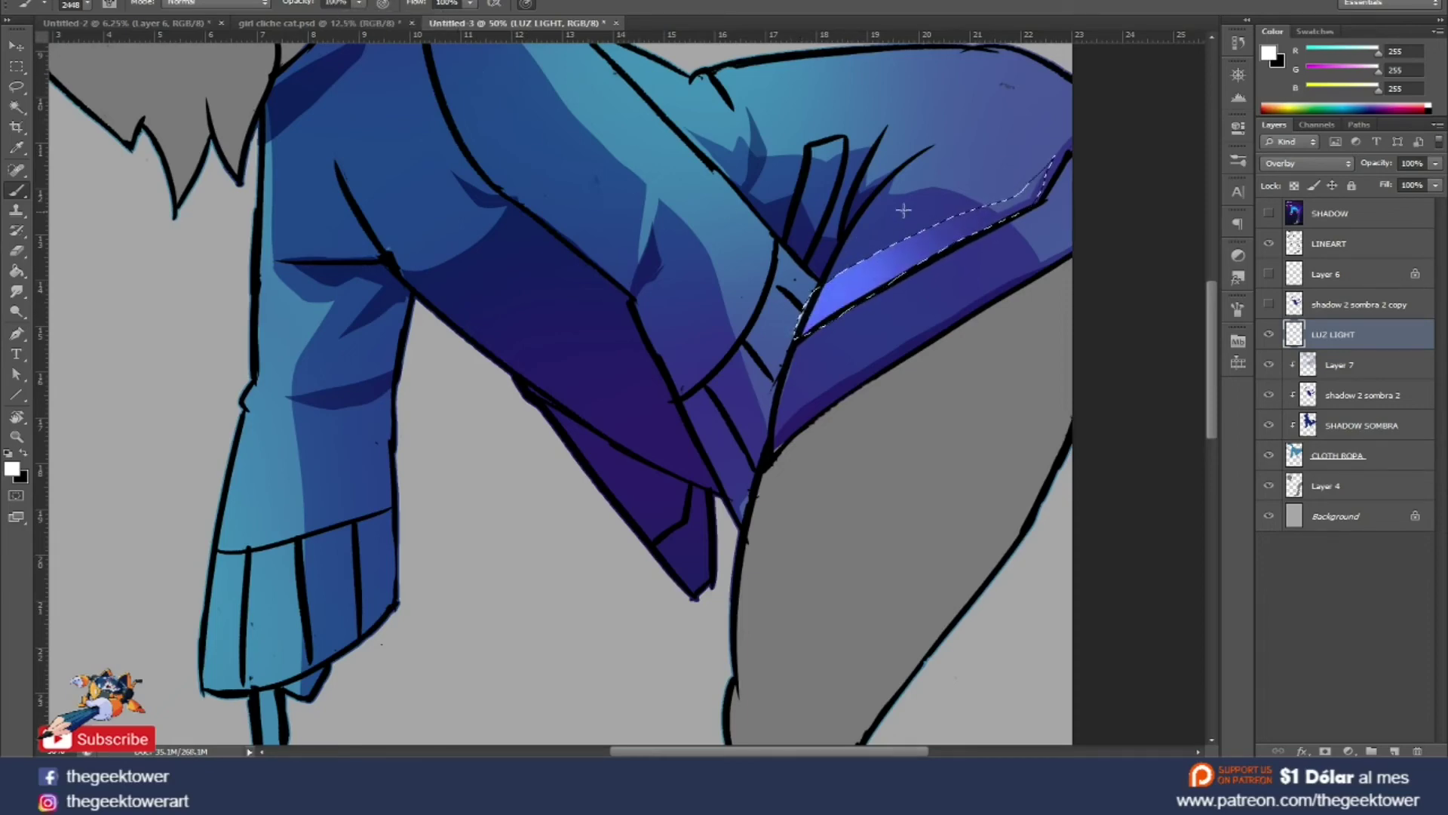
key("l")
right_click(896, 188)
left_click(932, 198)
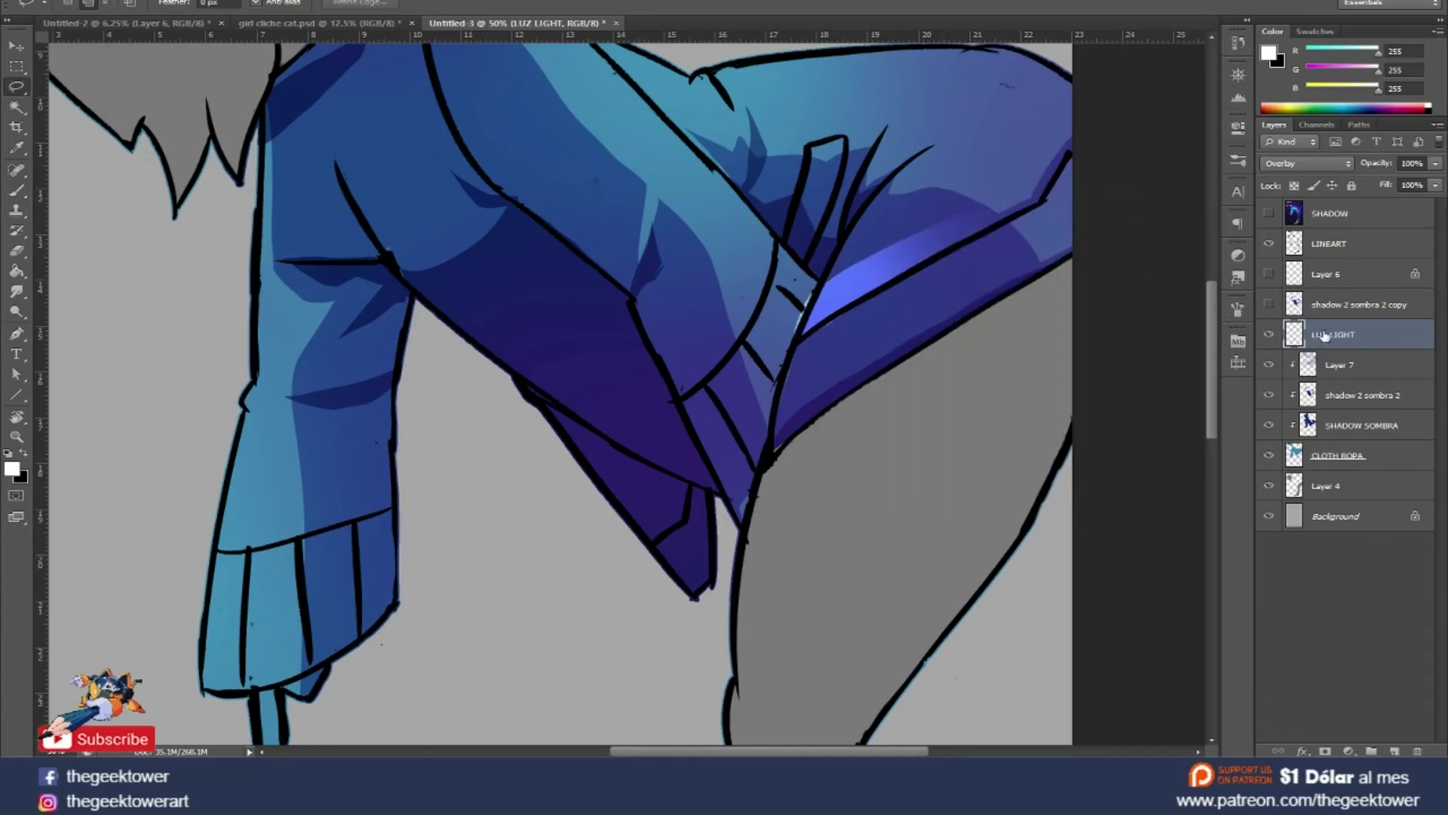
Toggle the LUZ LIGHT and Layer 7 visibility to compare the result.
left_click(1269, 334)
left_click(1271, 368)
scroll(896, 264, "up", 1)
scroll(896, 265, "up", 1)
left_click(1269, 365)
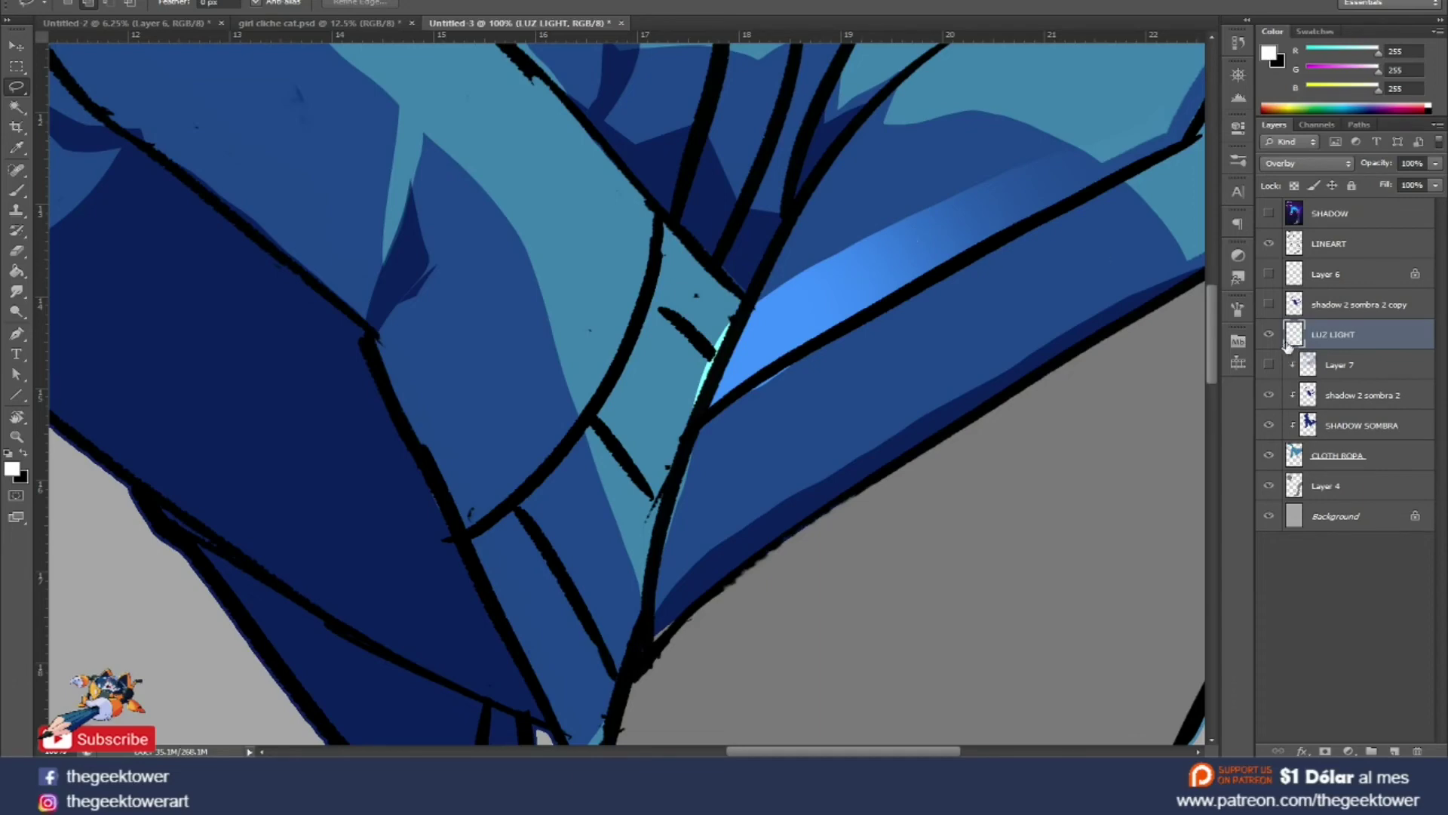
left_click(1269, 364)
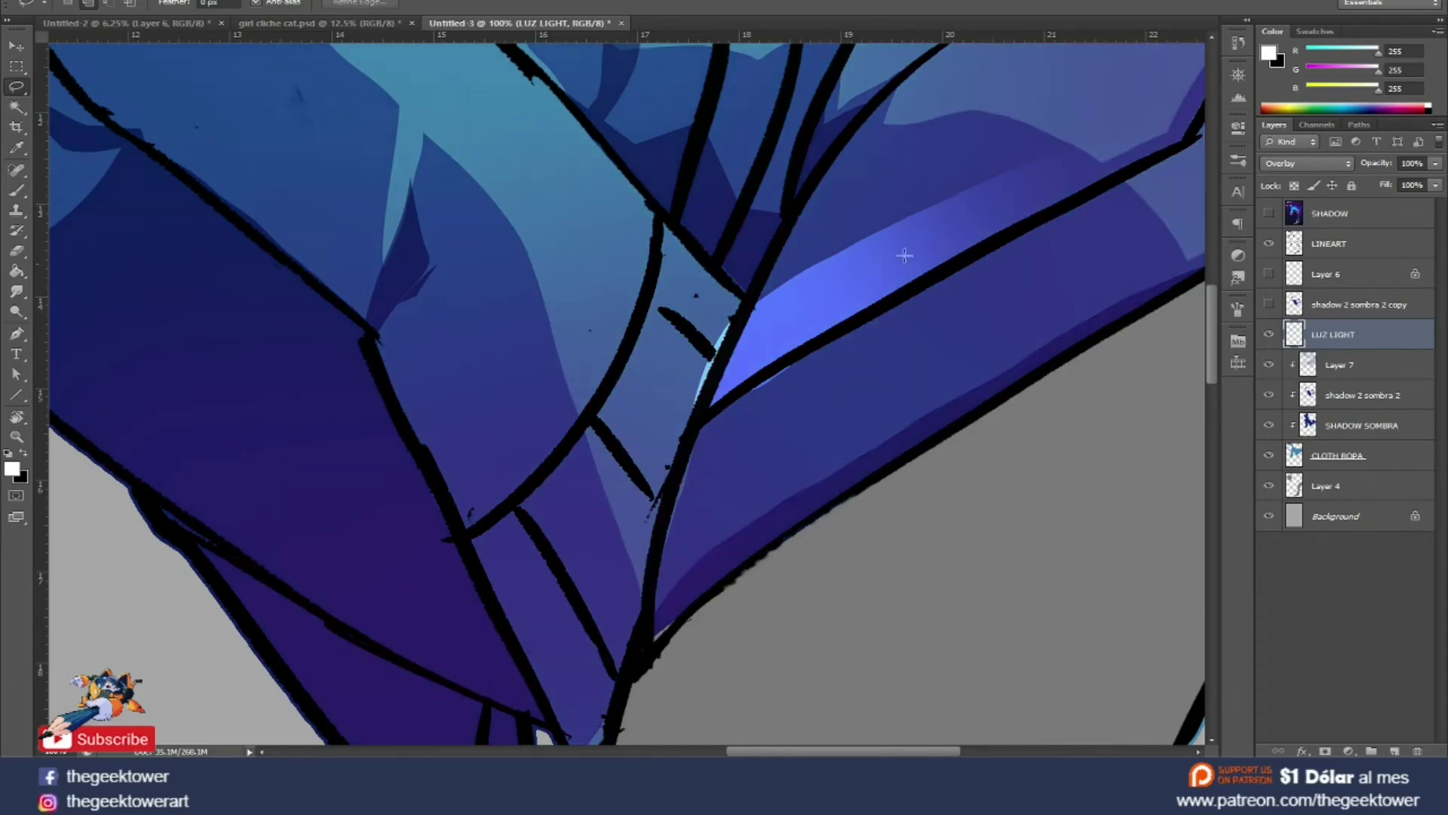
scroll(854, 304, "down", 2)
scroll(851, 294, "down", 1)
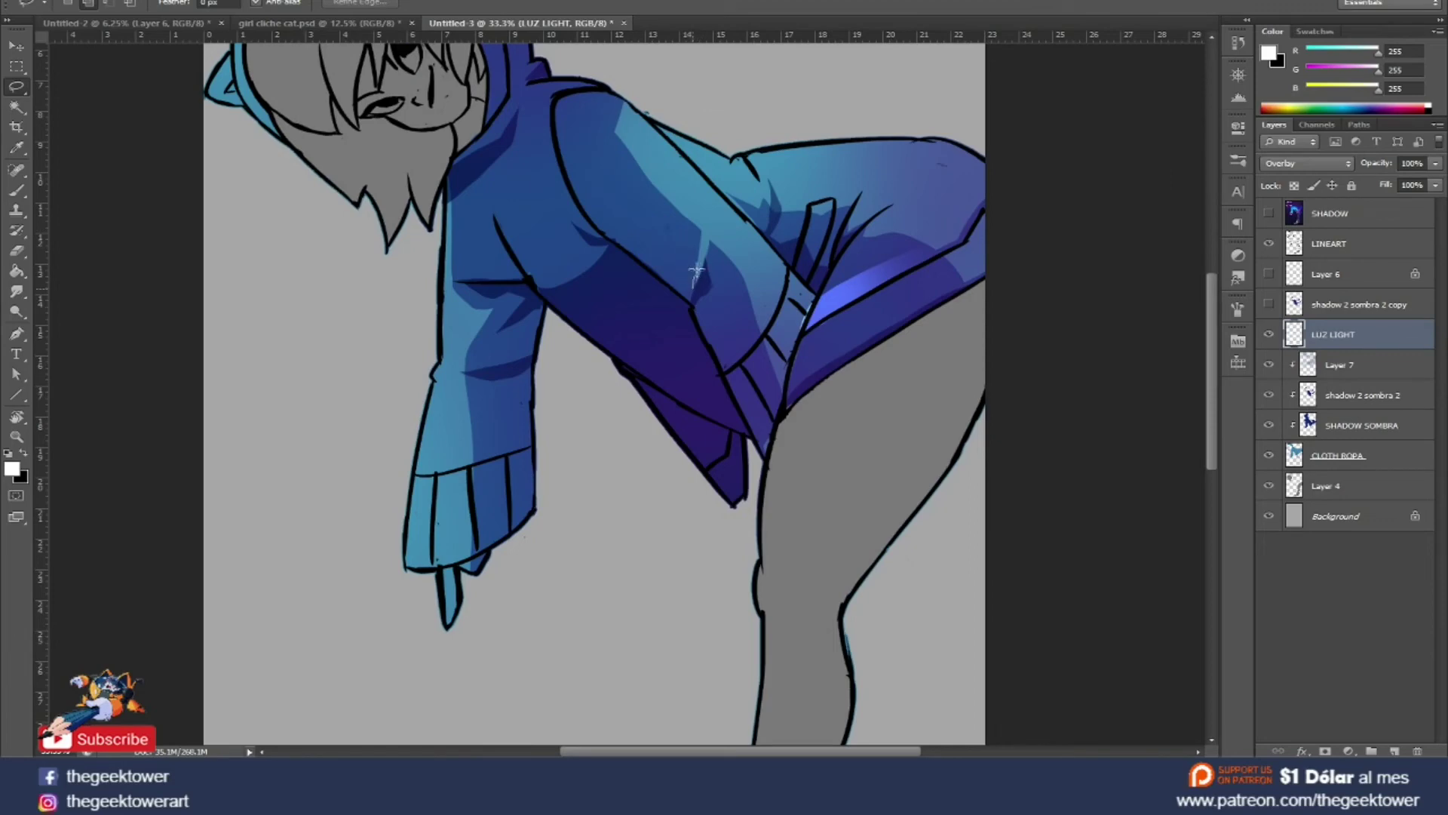
Clip LUZ LIGHT to Layer 7 and paint a faint cyan highlight along the hoodie's top edge.
left_click_drag(696, 272, 697, 213)
left_click_drag(753, 162, 758, 175)
left_click_drag(758, 175, 679, 111)
key("b")
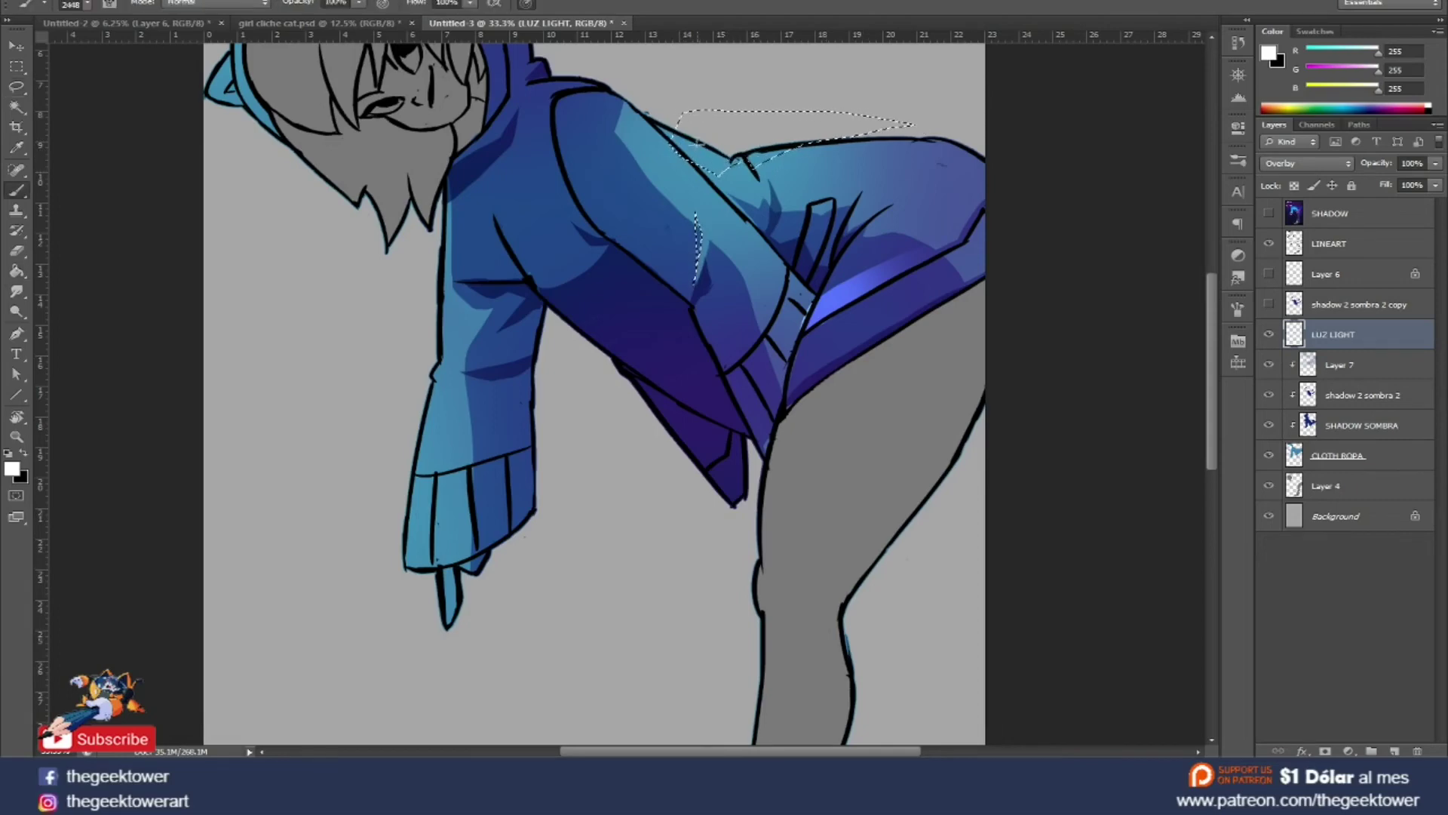
left_click(1321, 346, "alt")
left_click_drag(355, 4, 298, 16)
left_click_drag(679, 139, 747, 170)
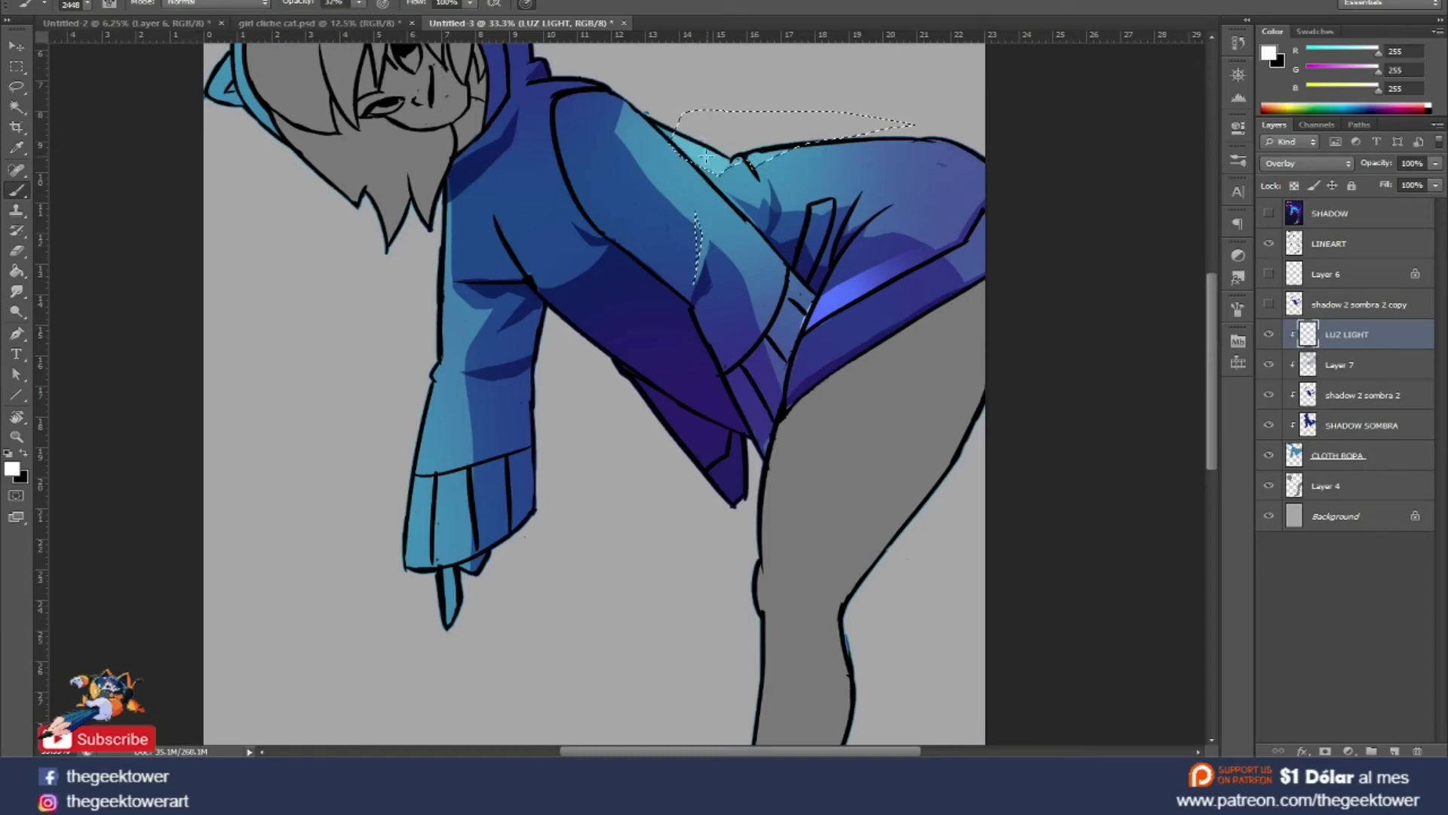
key("l")
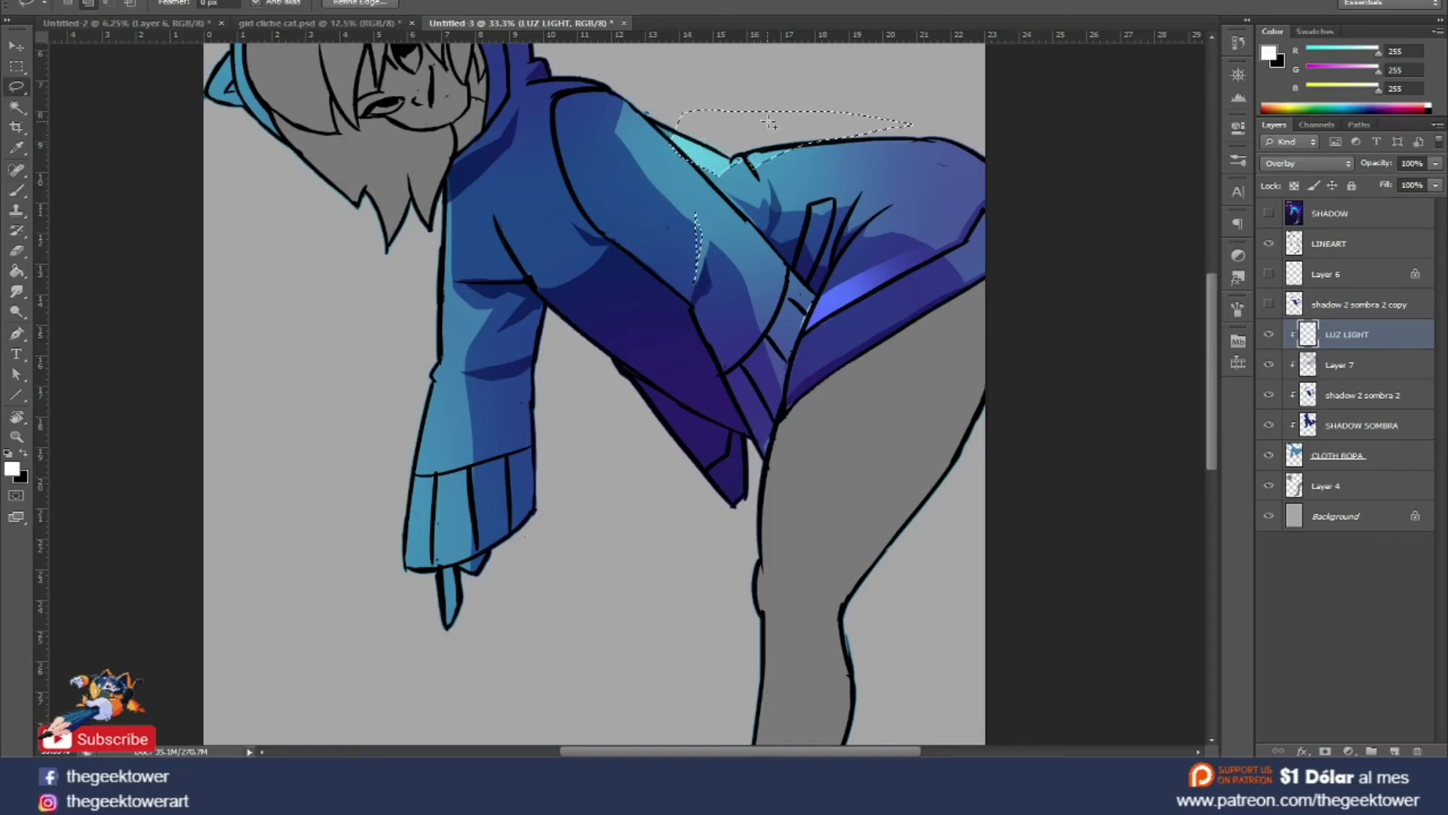
right_click(771, 118)
left_click(807, 133)
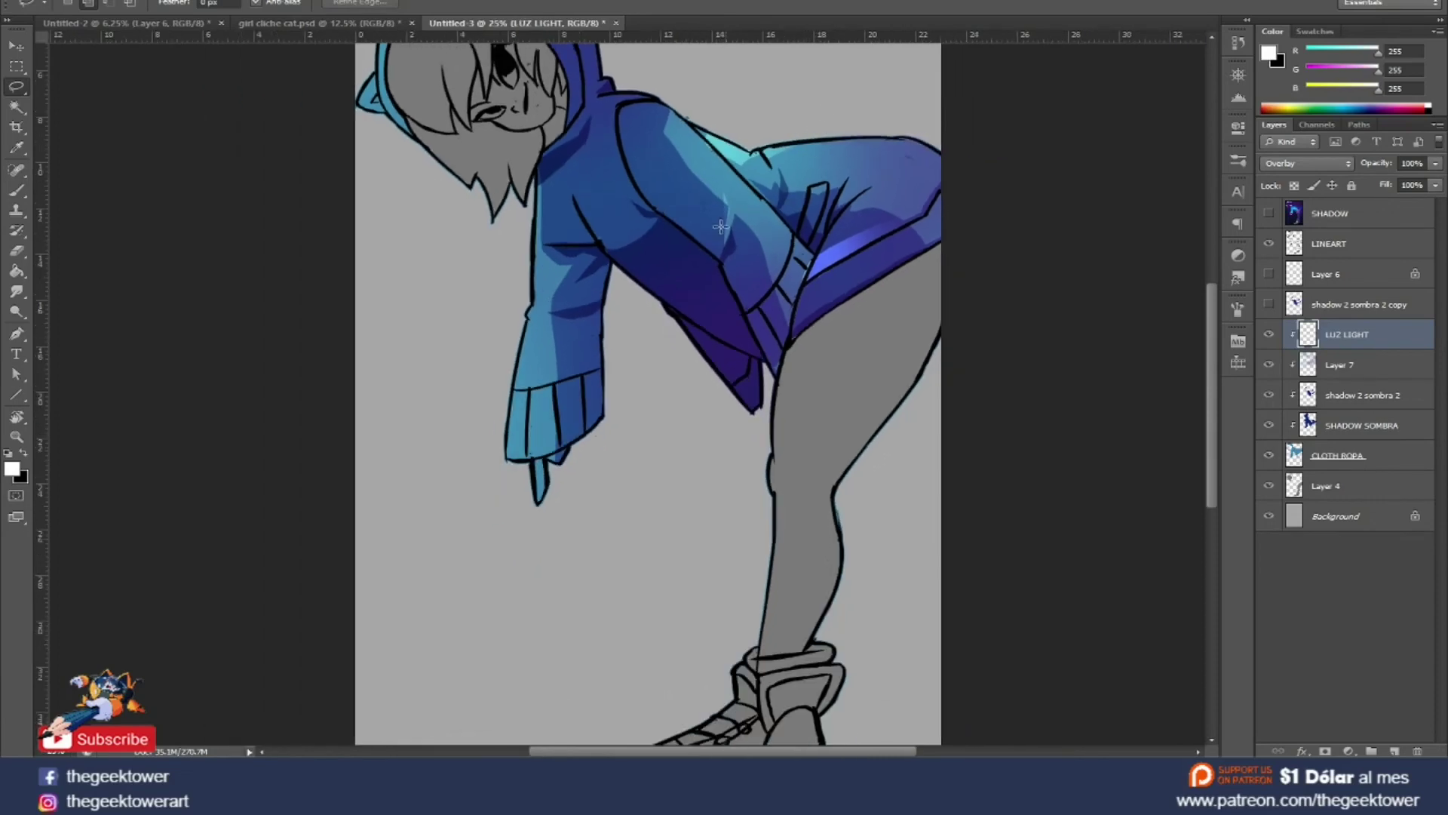
Brush light cyan along the left sleeve edge inside a lasso selection, then deselect.
left_click(549, 264, "ctrl")
mouse_move(530, 174)
left_mouse_down()
mouse_move(530, 340)
mouse_move(521, 179)
left_mouse_up()
key("b")
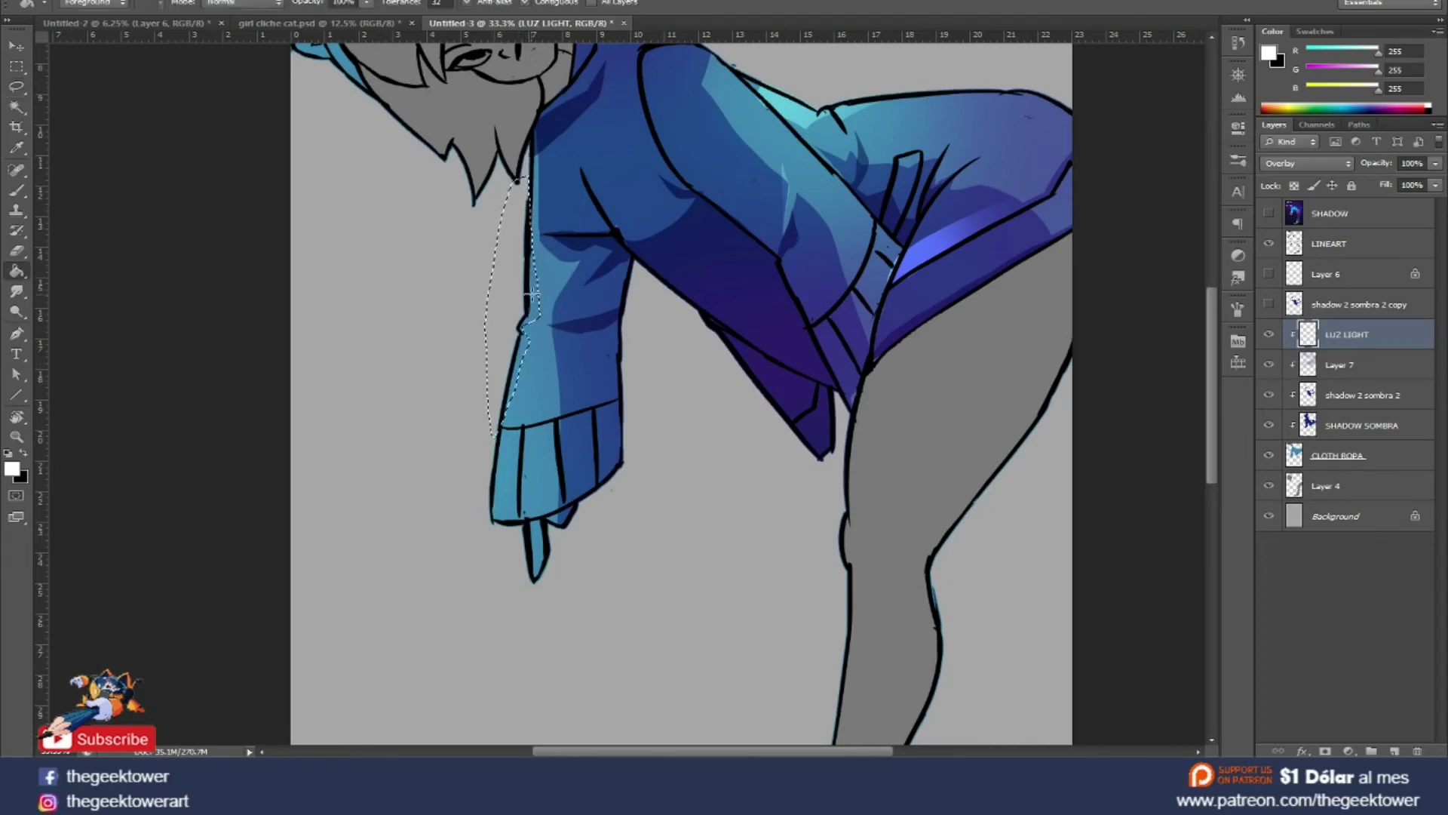
left_click_drag(522, 232, 528, 362)
key("l")
right_click(562, 195)
left_click(589, 211)
key("ctrl+minus")
key("ctrl+minus")
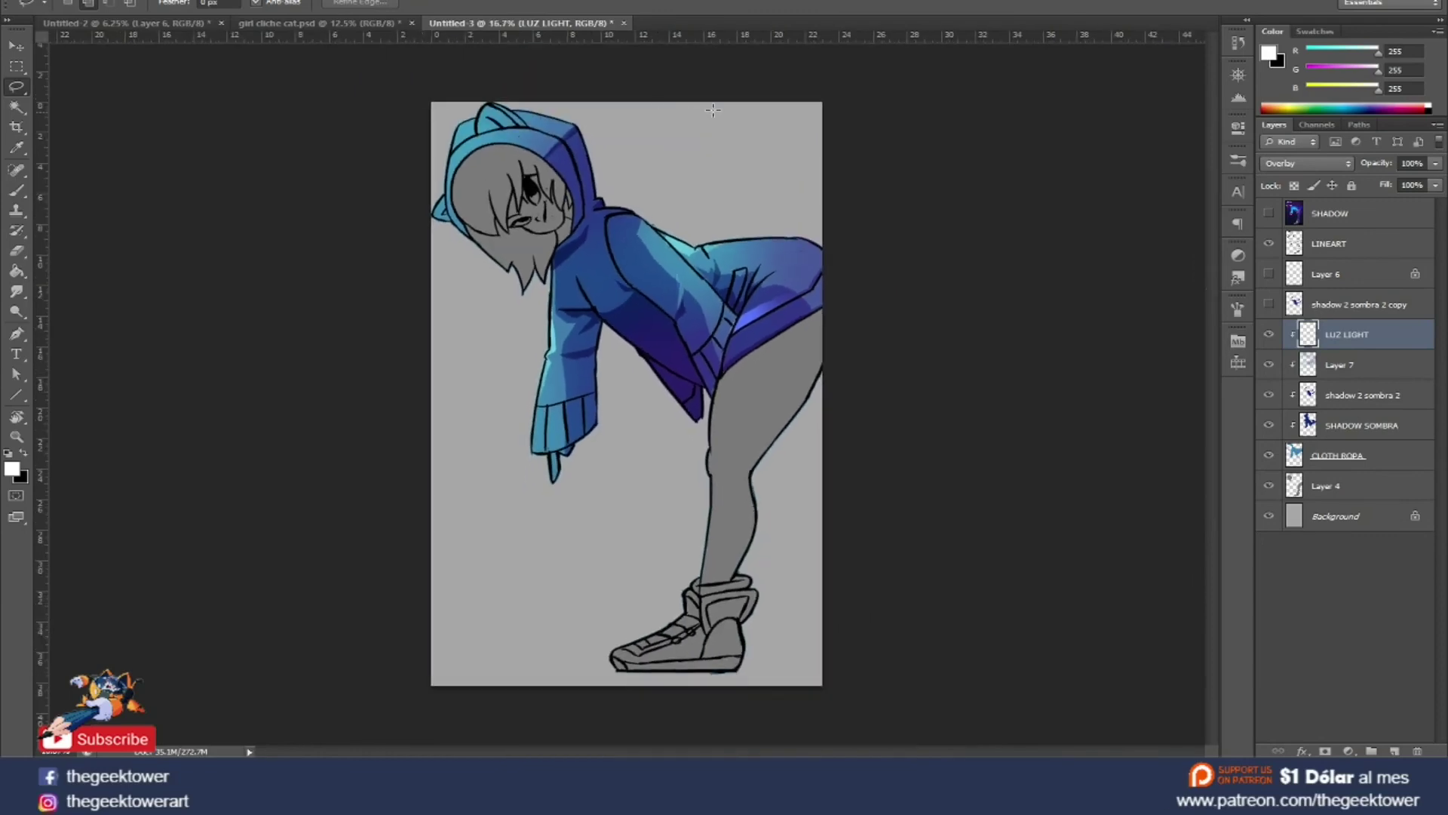
Paint a thin lighter-cyan sliver on the hoodie front and clear the selection.
scroll(641, 258, "up", 2)
scroll(656, 276, "up", 1)
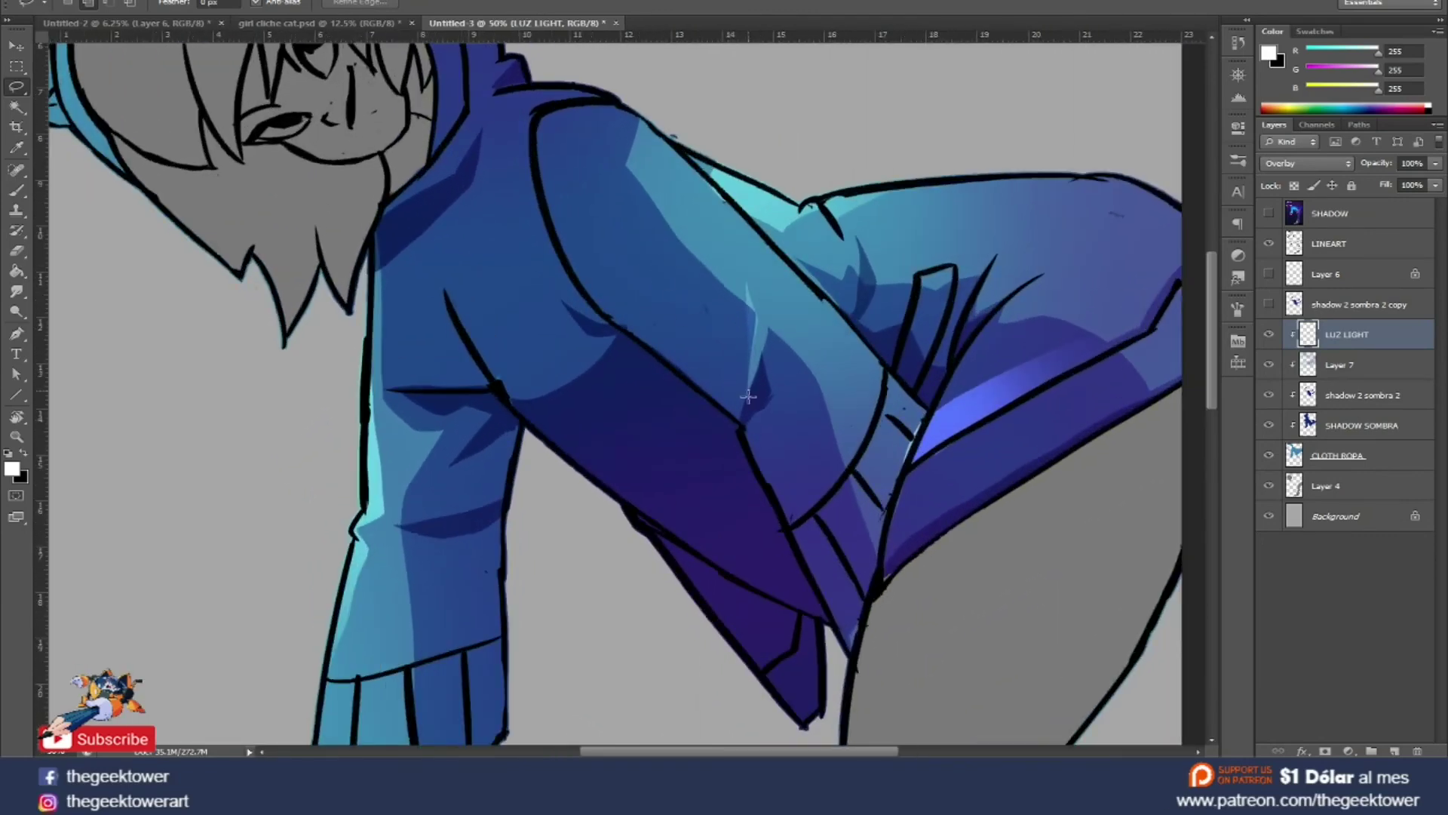
left_click_drag(738, 419, 751, 277)
left_click_drag(748, 311, 737, 417)
key("b")
left_click_drag(748, 272, 743, 404)
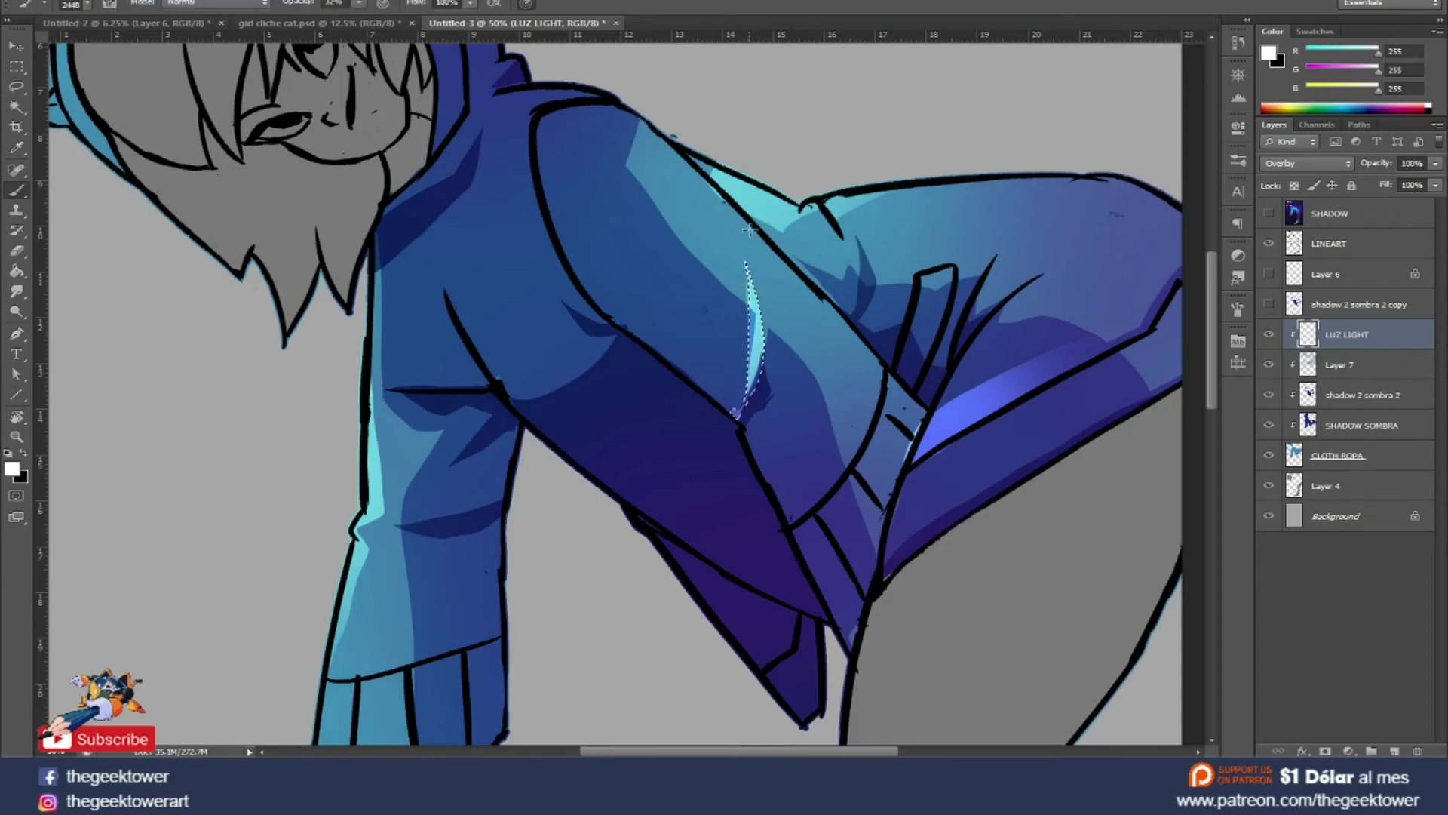
key("l")
right_click(779, 235)
left_click(813, 228)
scroll(754, 177, "down", 2)
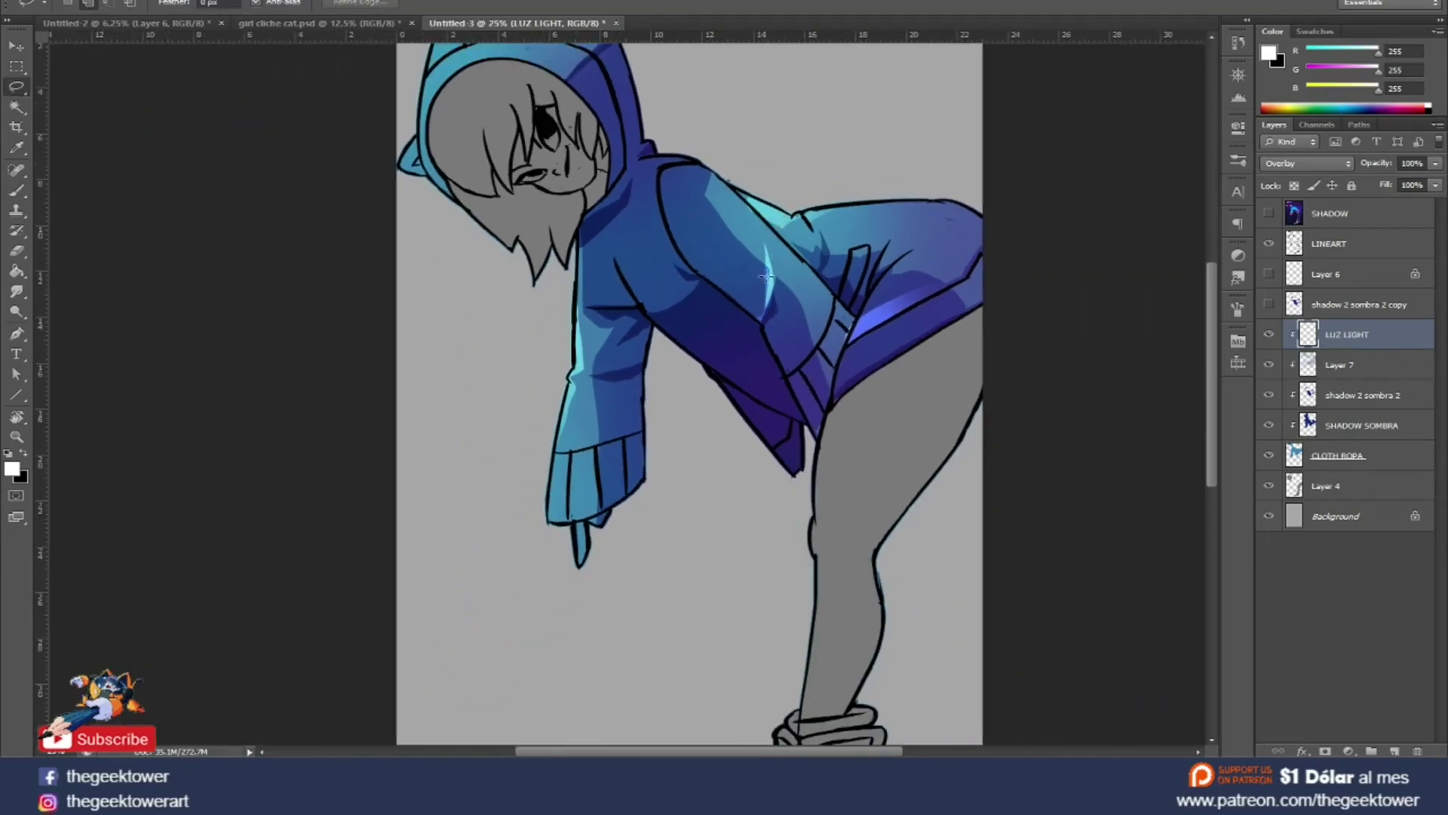
scroll(506, 166, "up", 1)
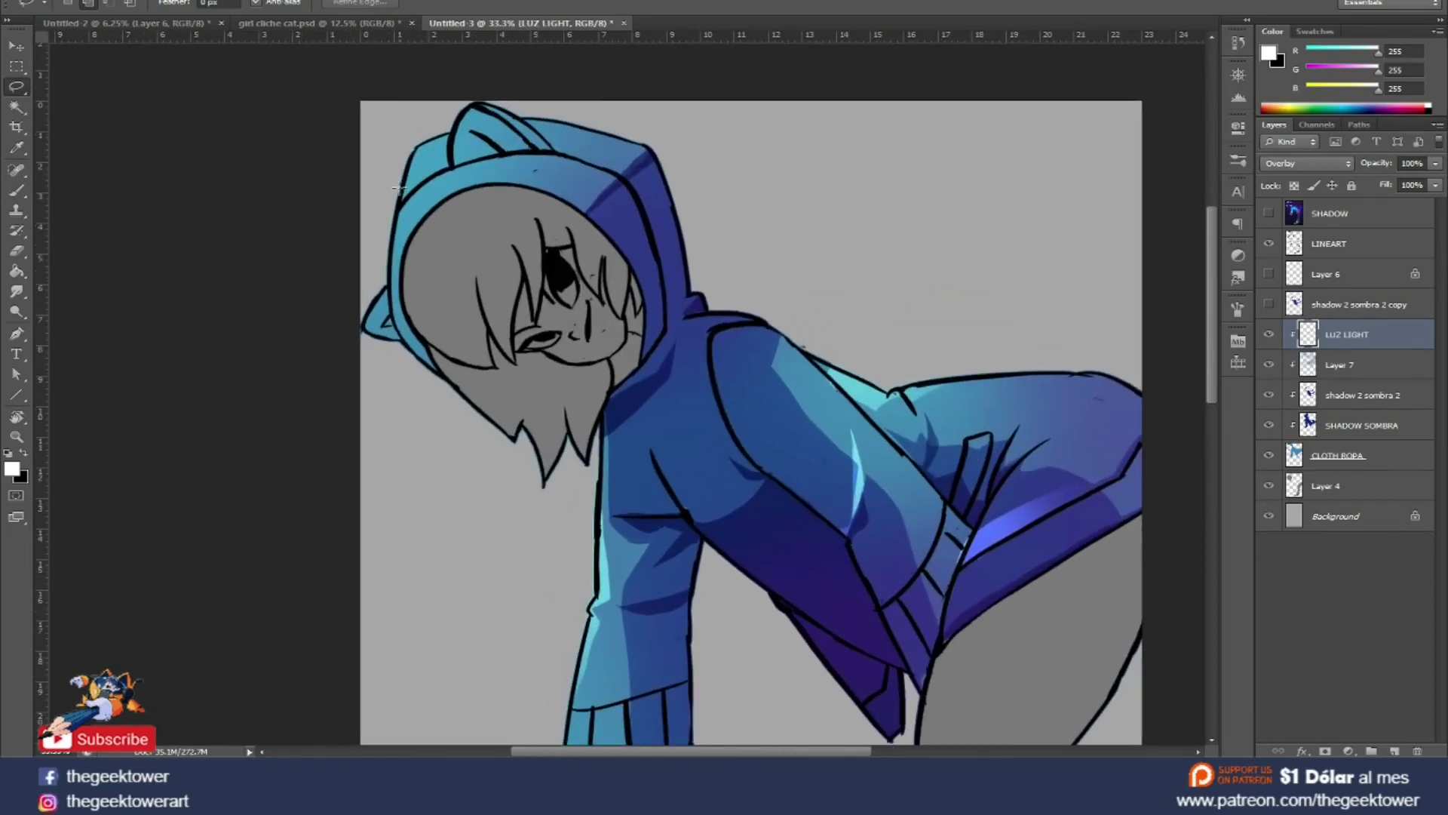
Lasso the top edge of the hood, including the hood ear.
left_click_drag(401, 206, 438, 156)
left_click_drag(471, 104, 491, 101)
left_click_drag(655, 148, 407, 142)
key("b")
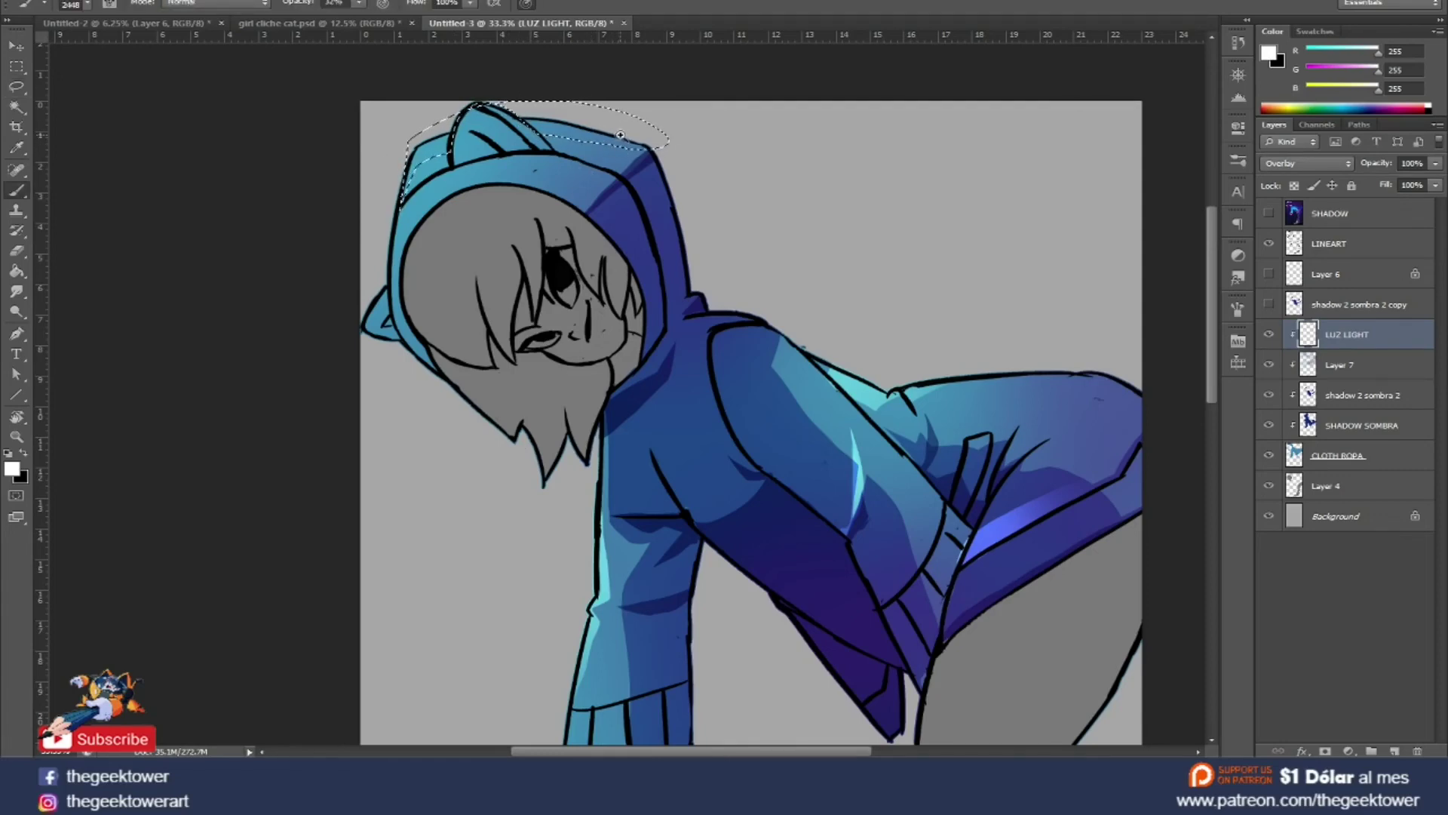
Brush a soft bright cyan glow along the hood top inside the lasso, then deselect.
scroll(604, 151, "up", 2)
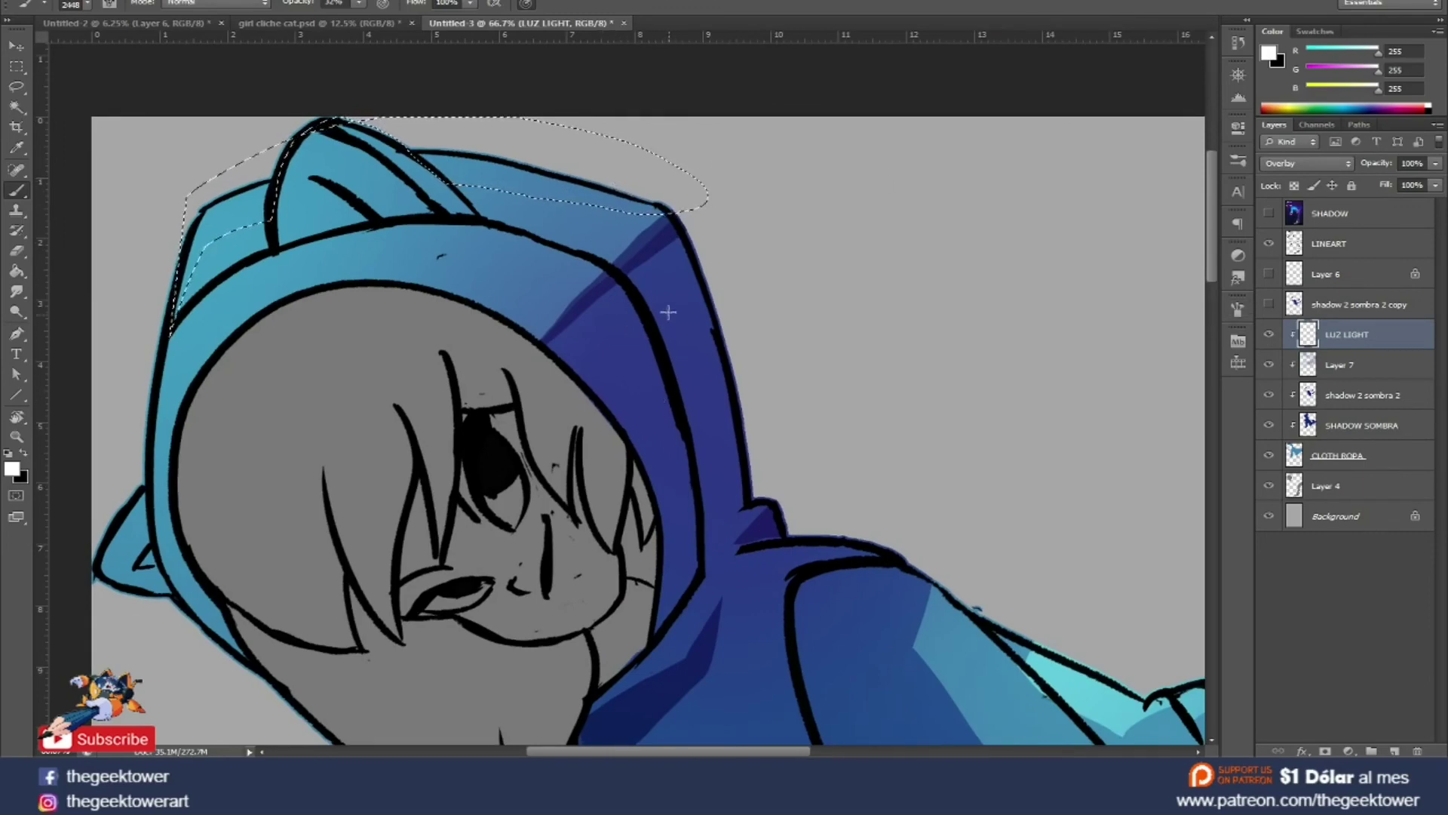
right_click(641, 198)
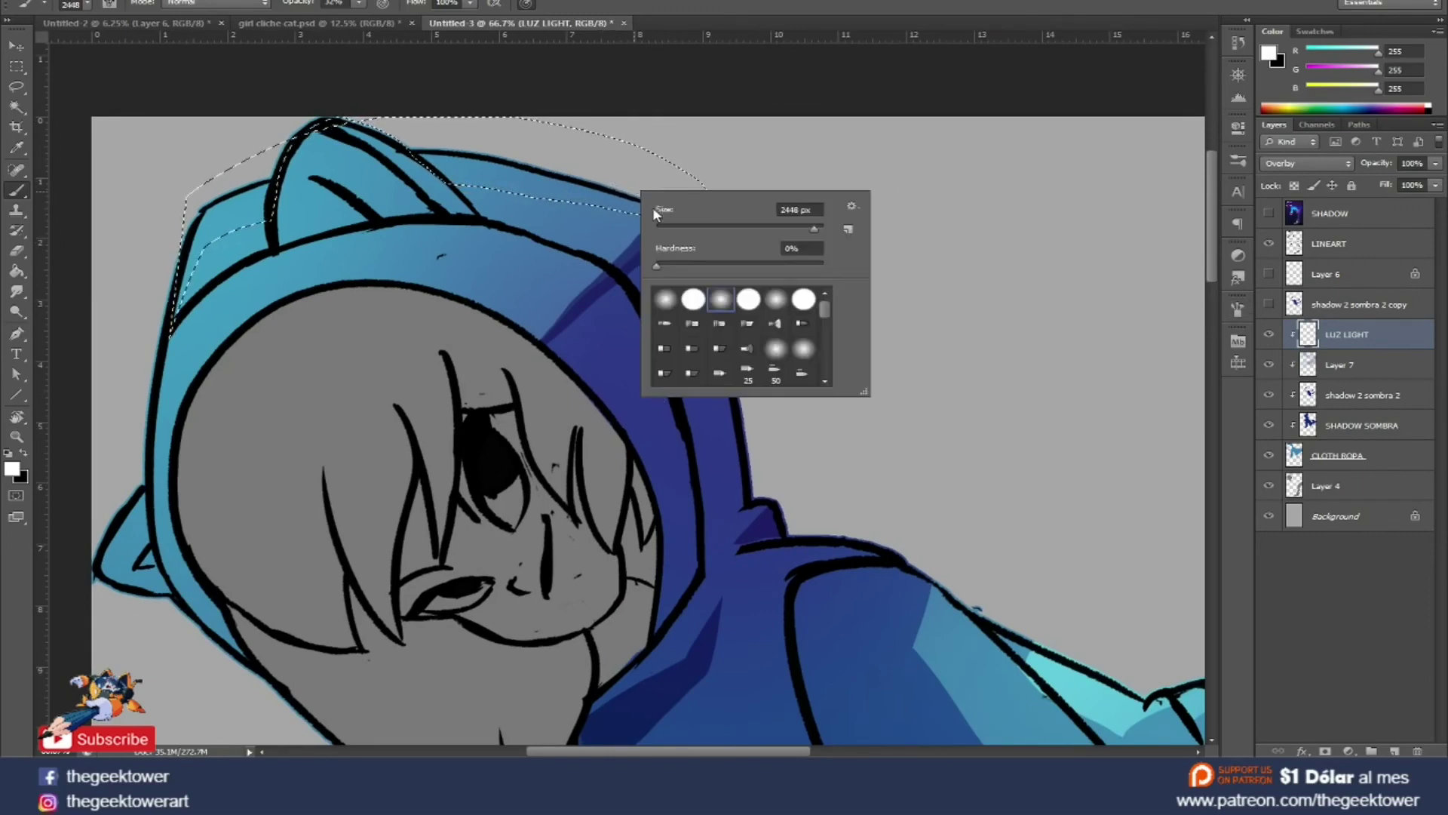
left_click(566, 184)
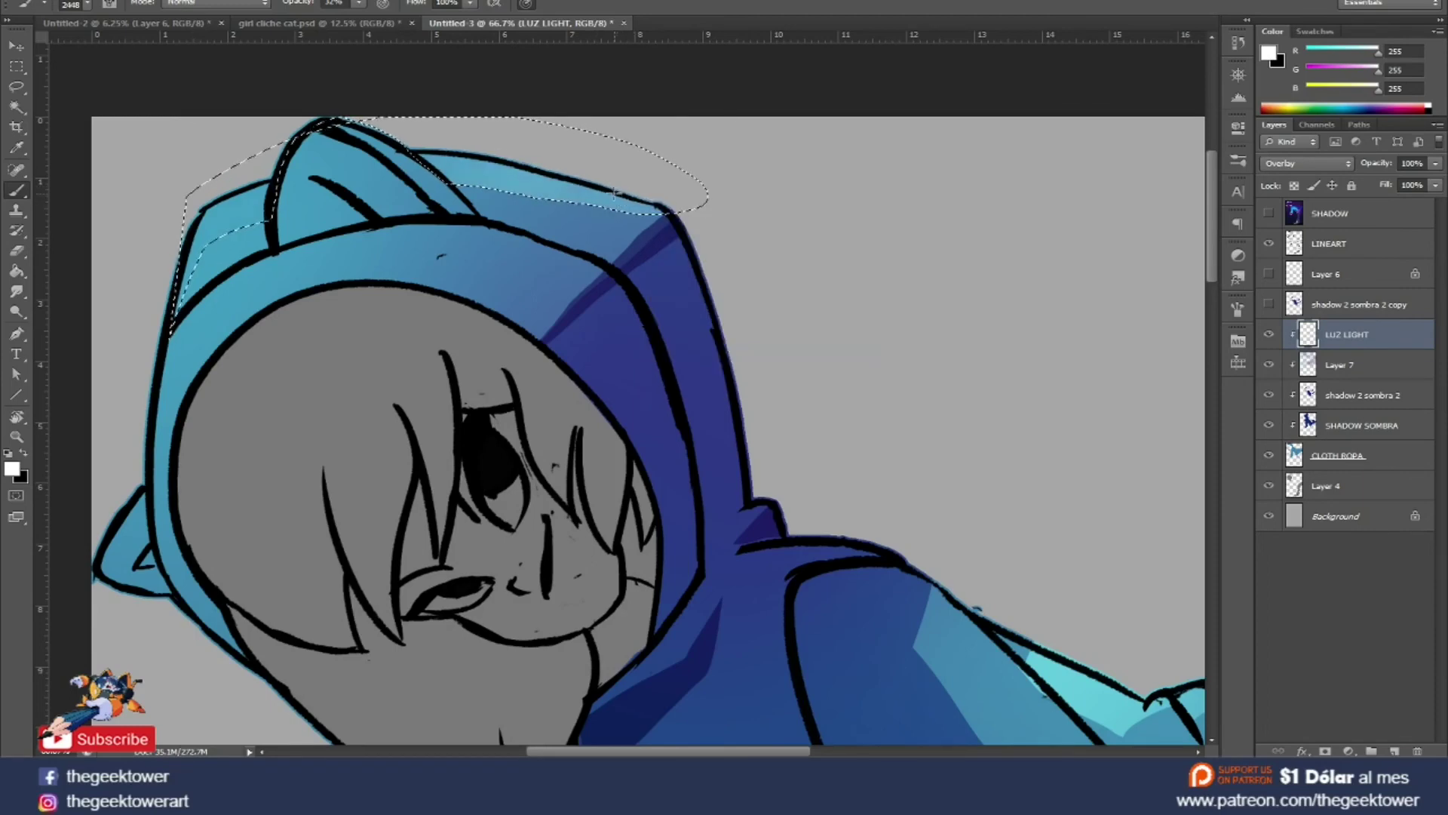
mouse_move(652, 194)
left_mouse_down()
mouse_move(528, 185)
mouse_move(634, 207)
left_mouse_up()
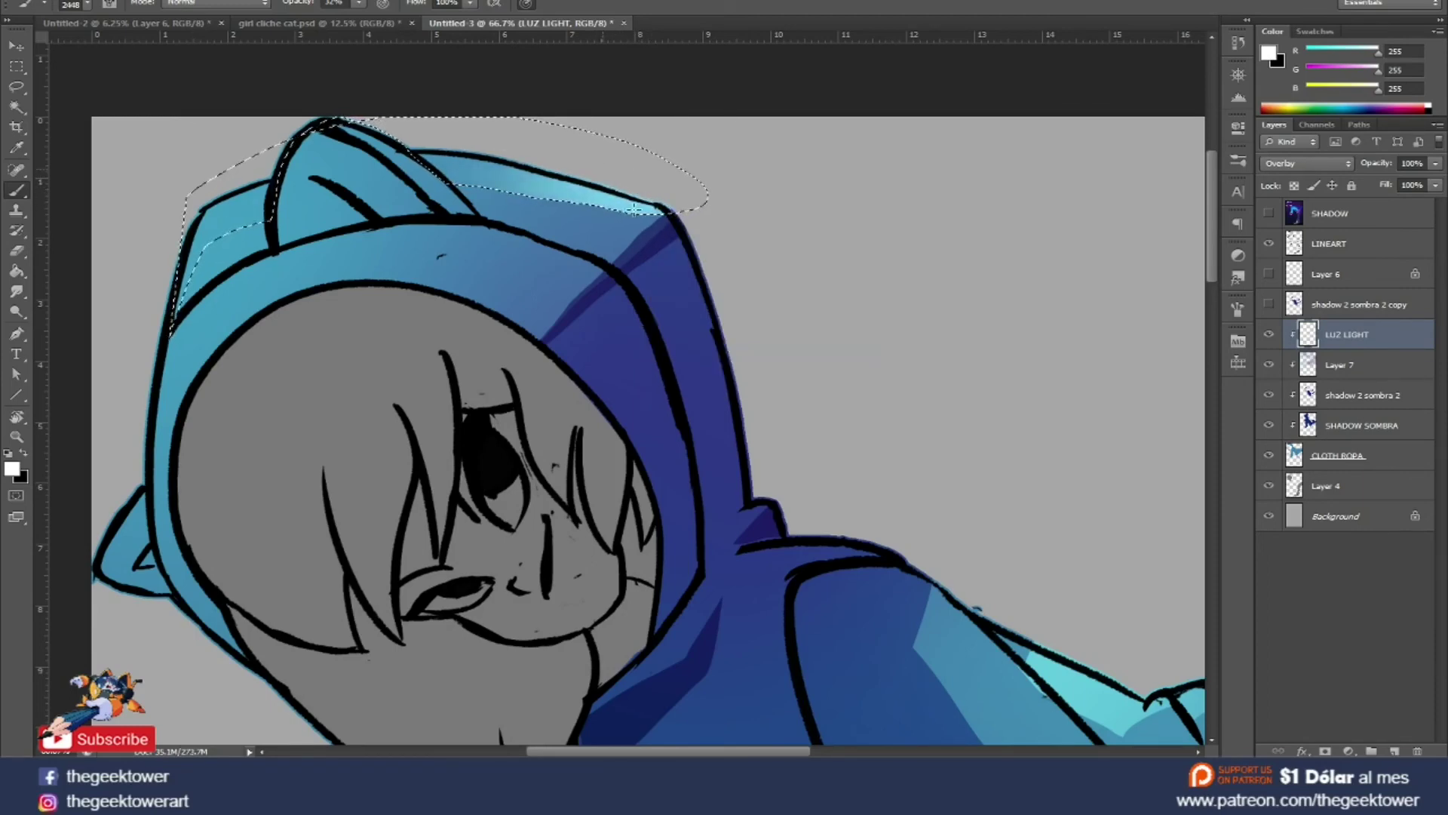
key("l")
right_click(634, 154)
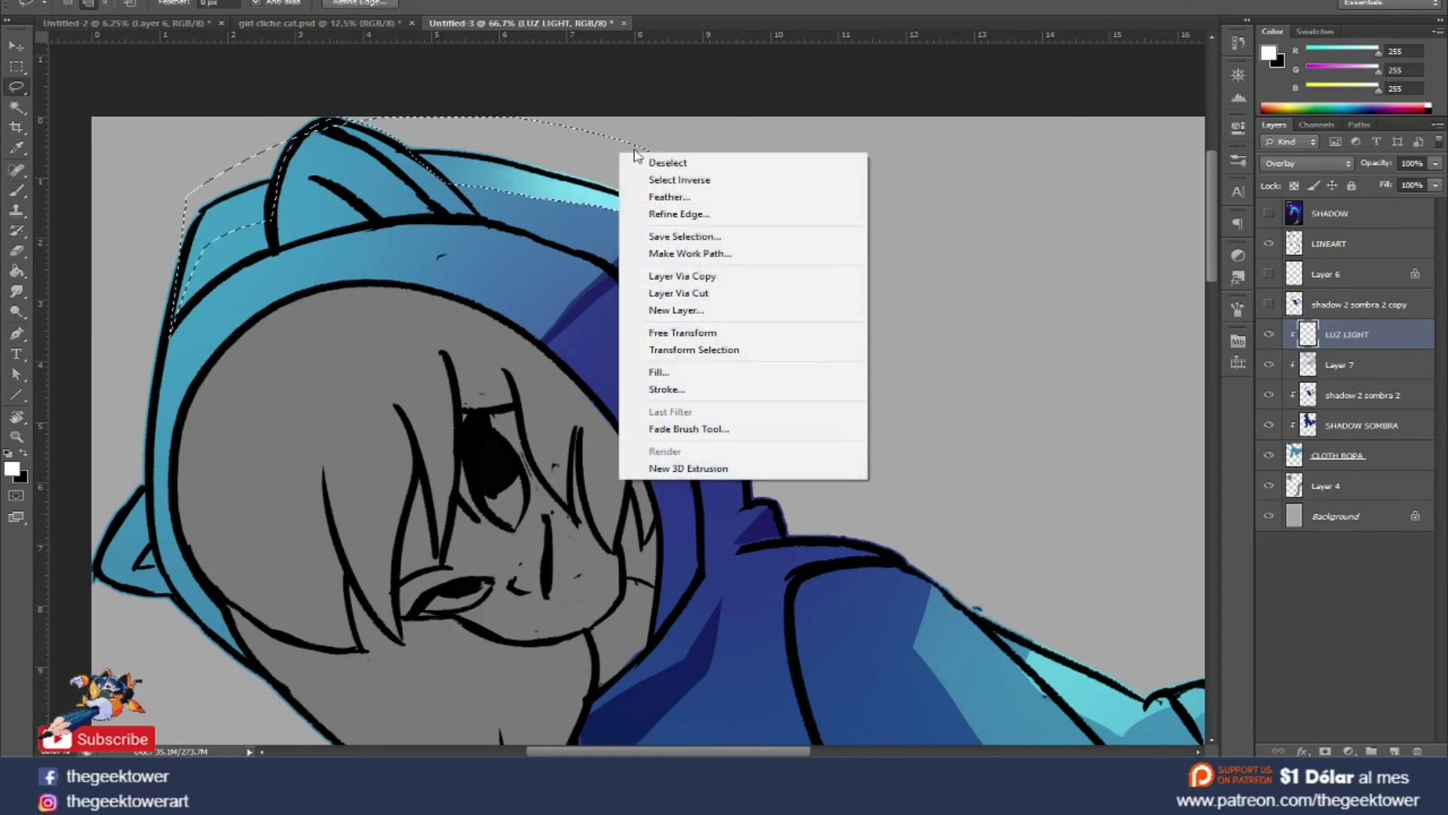
left_click(670, 163)
scroll(679, 197, "up", 1)
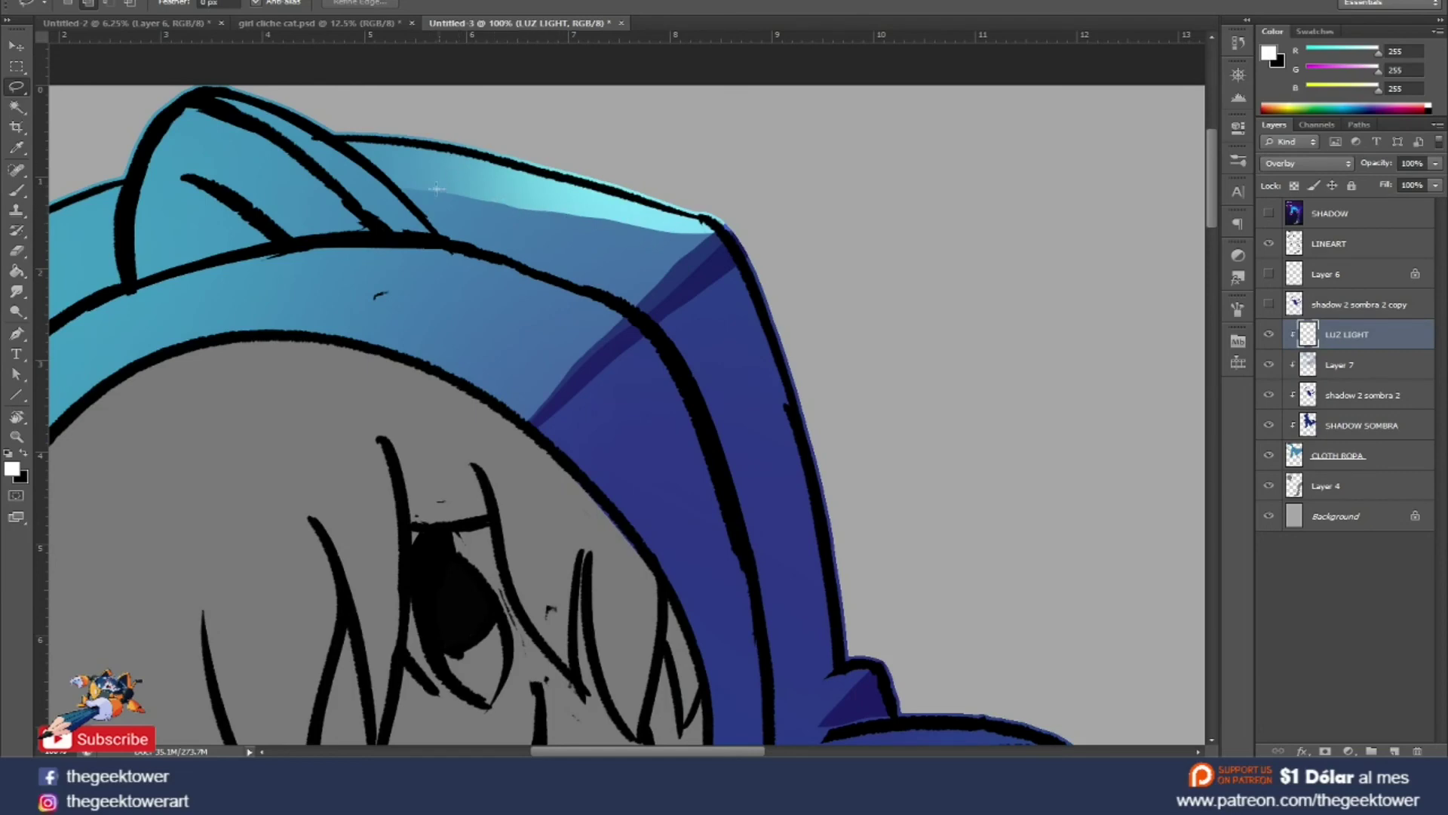
scroll(452, 192, "down", 2)
scroll(601, 345, "down", 1)
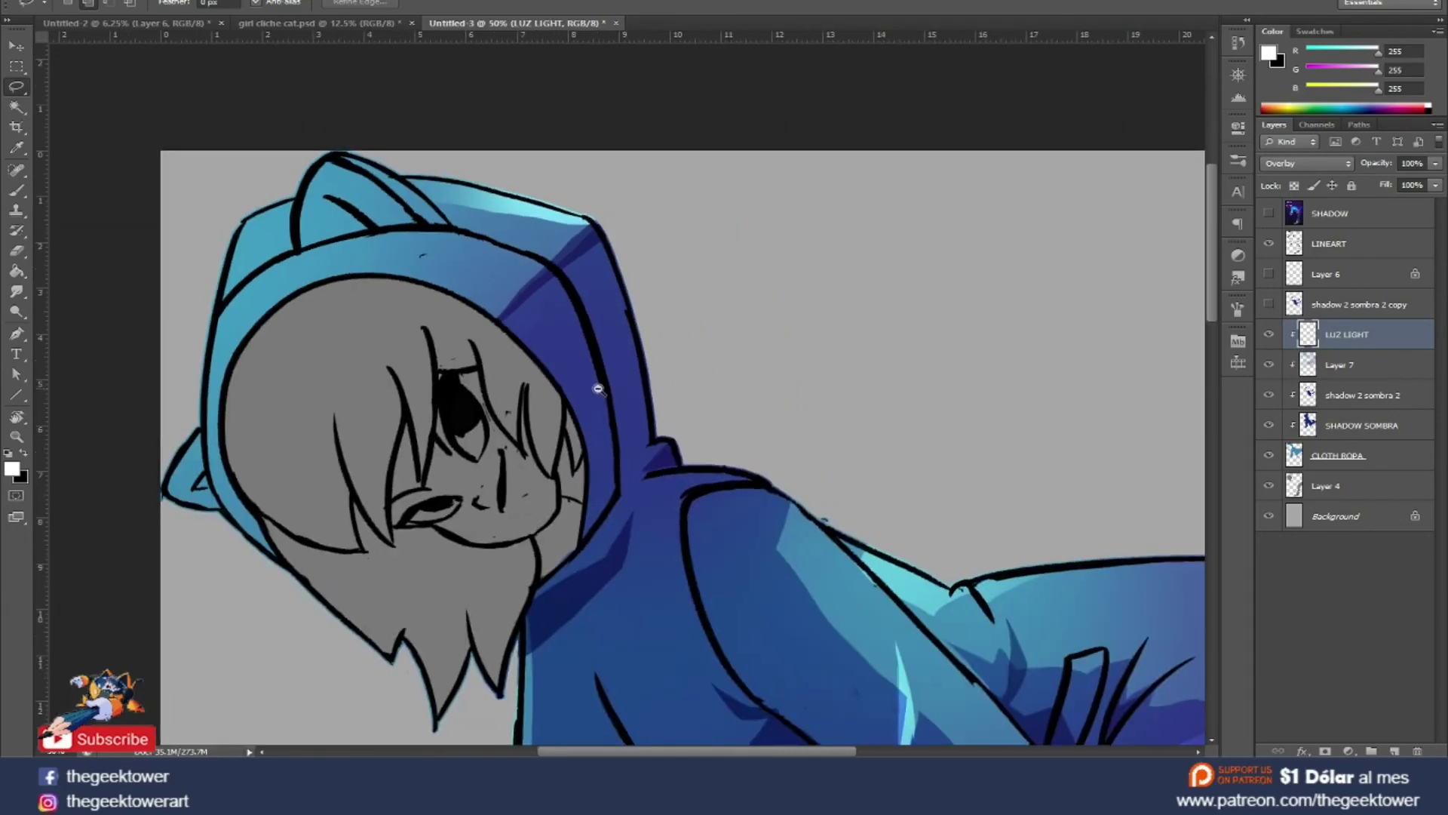
left_click_drag(518, 307, 617, 386)
scroll(616, 386, "down", 5)
scroll(671, 325, "down", 1)
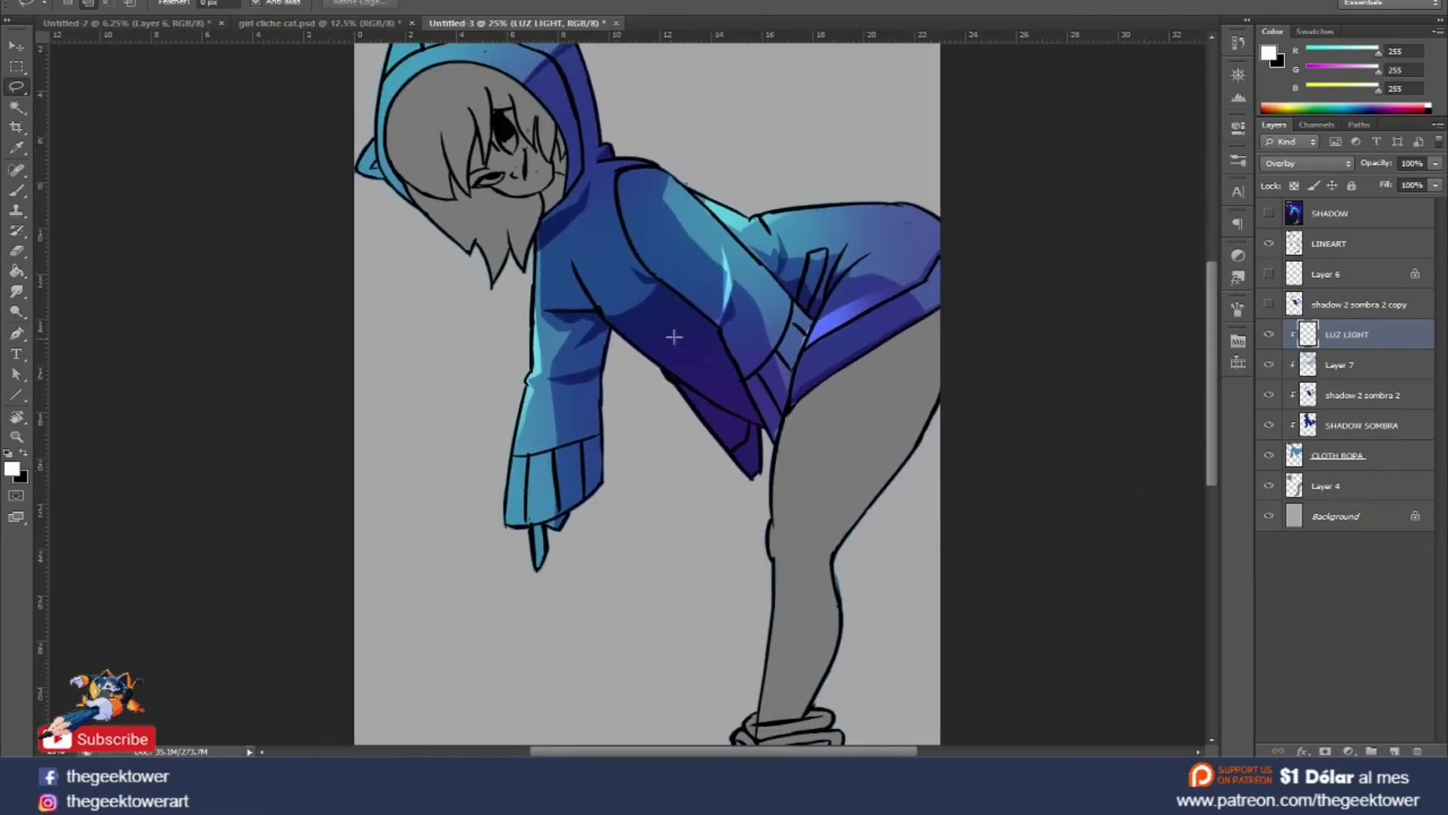
scroll(670, 325, "down", 1)
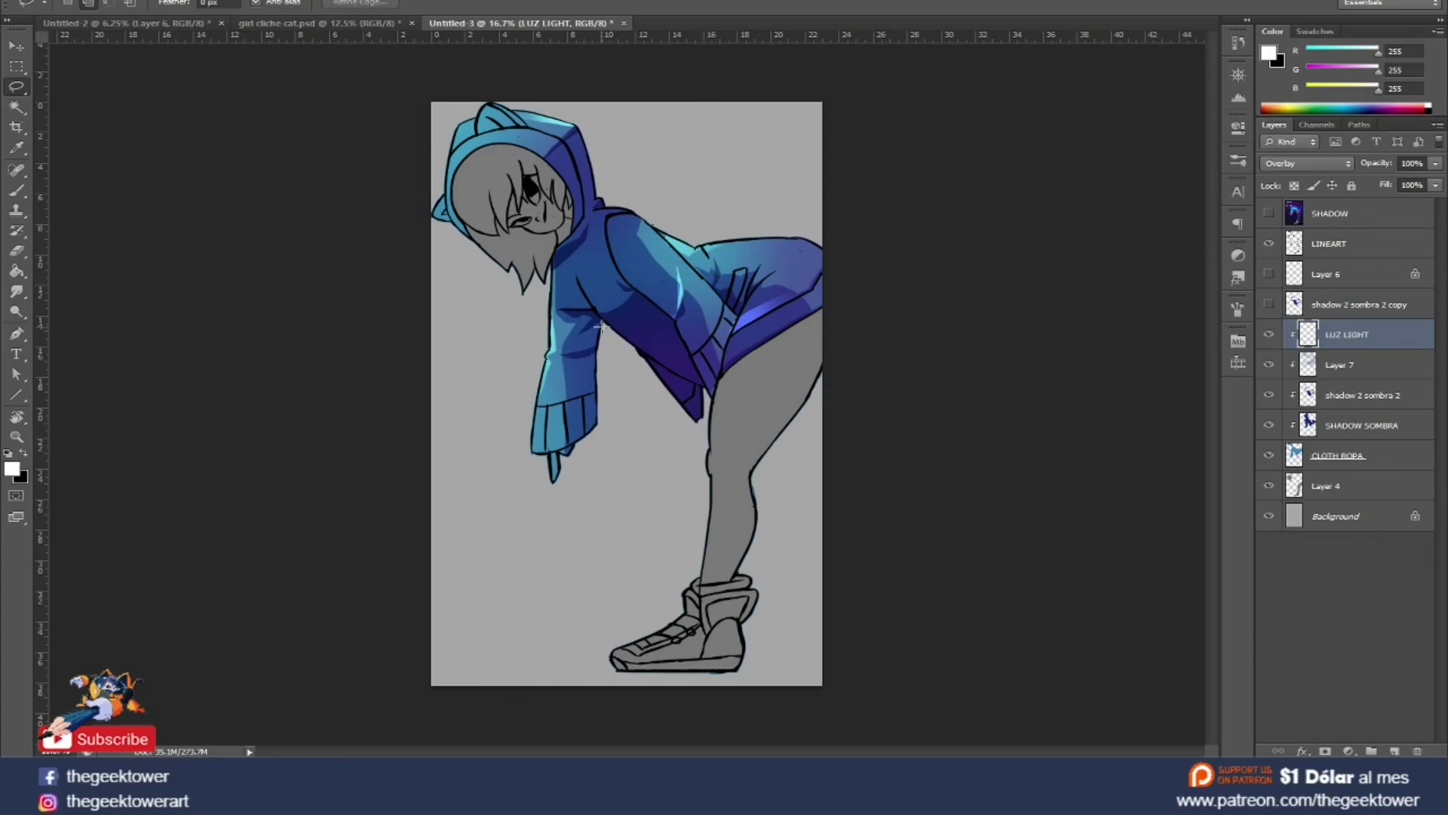
left_click(1266, 216)
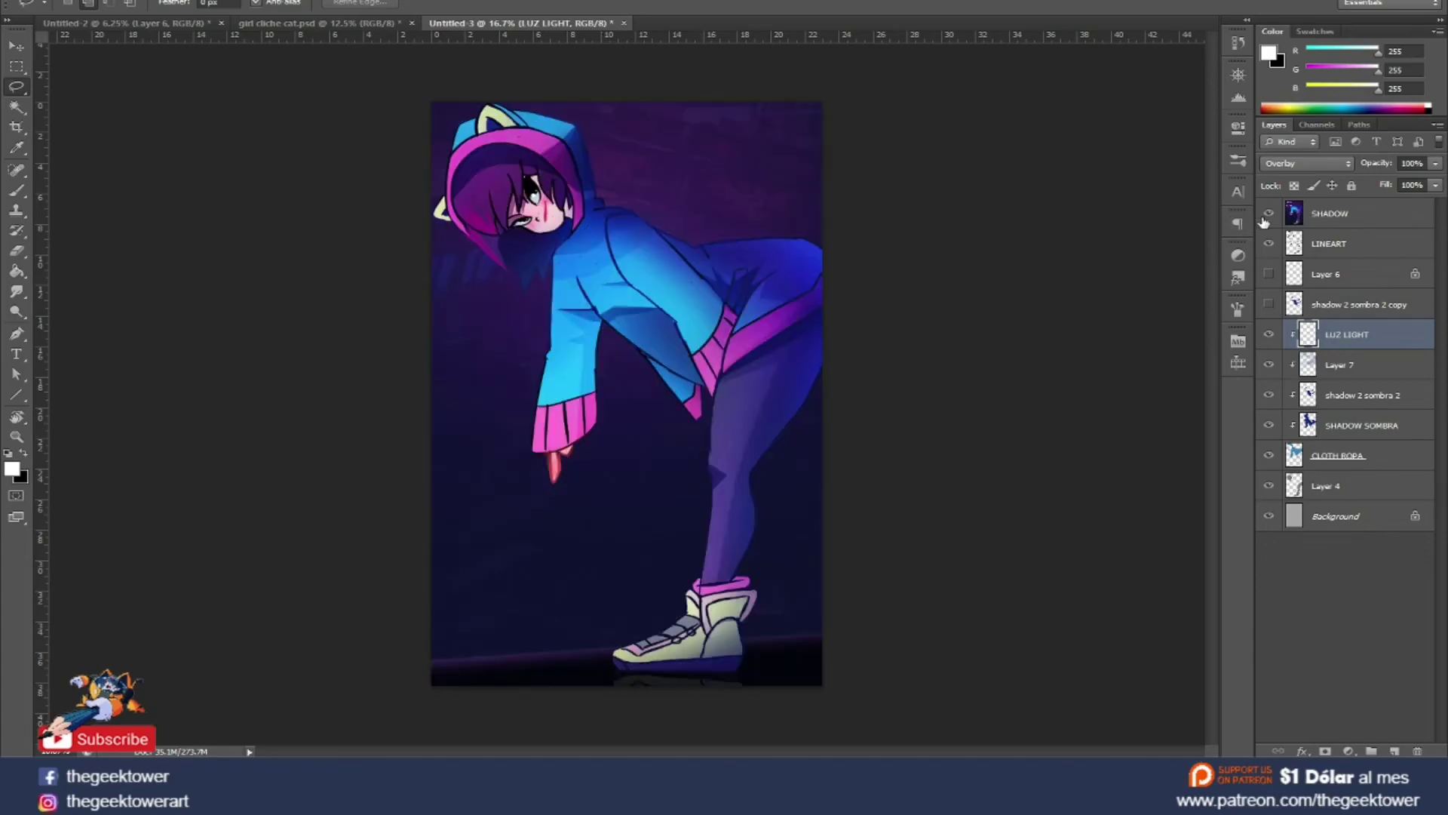
left_click(1267, 216)
left_click(1267, 216)
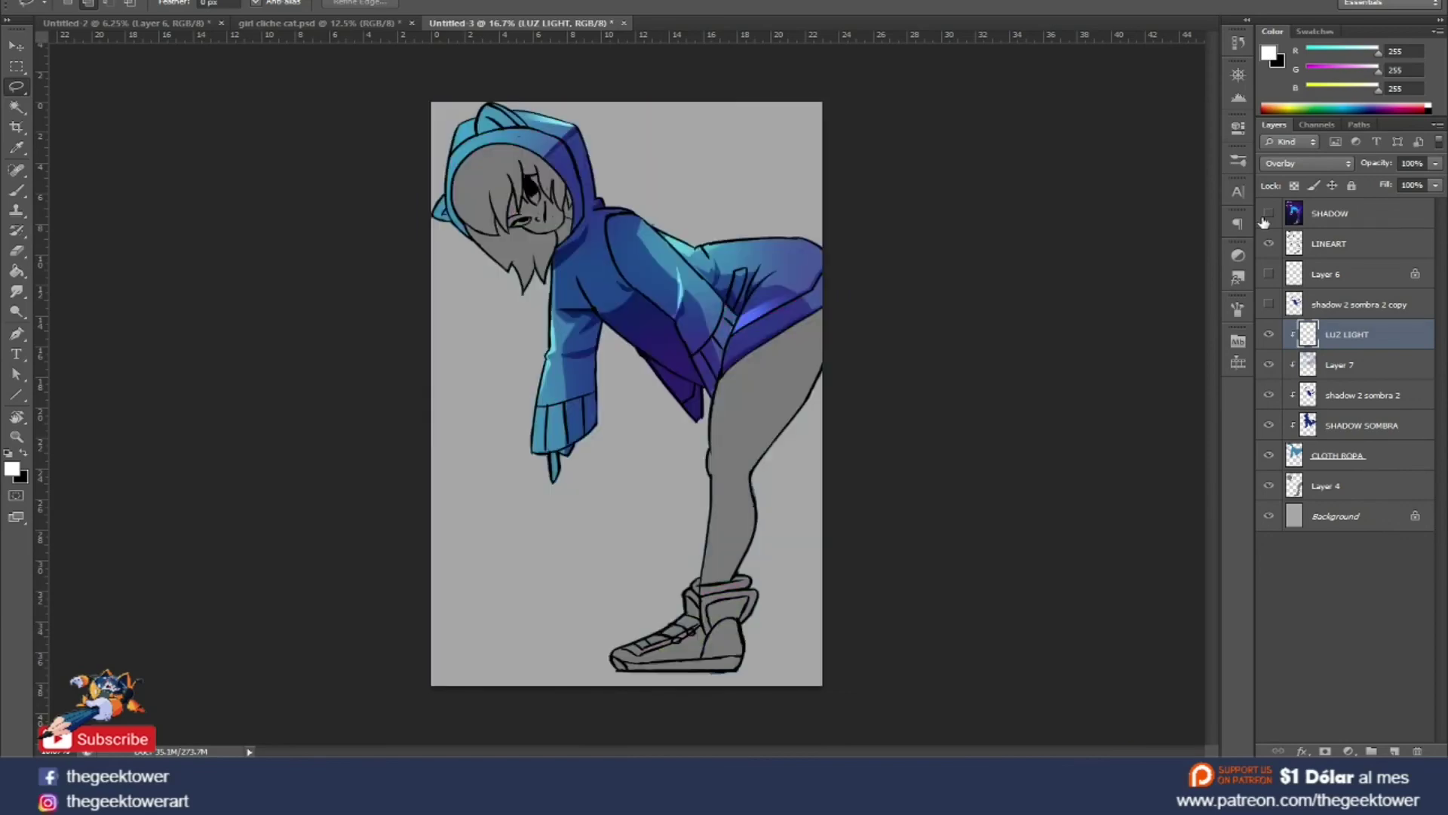
left_click(1268, 215)
left_click(1268, 214)
left_click(1267, 214)
left_click(1379, 238)
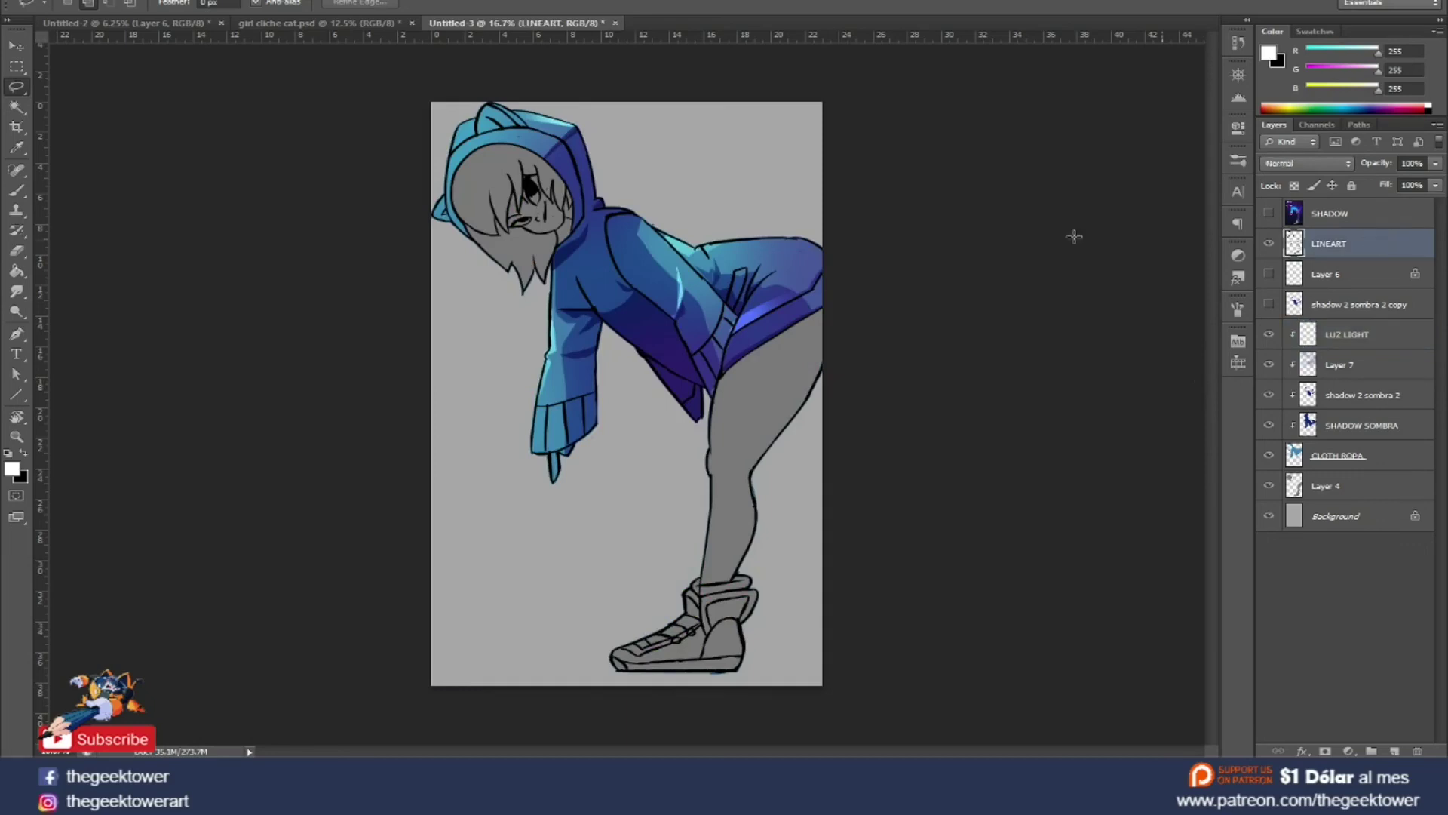
Sample a dark navy from the hoodie as the foreground colour.
scroll(532, 212, "up", 1)
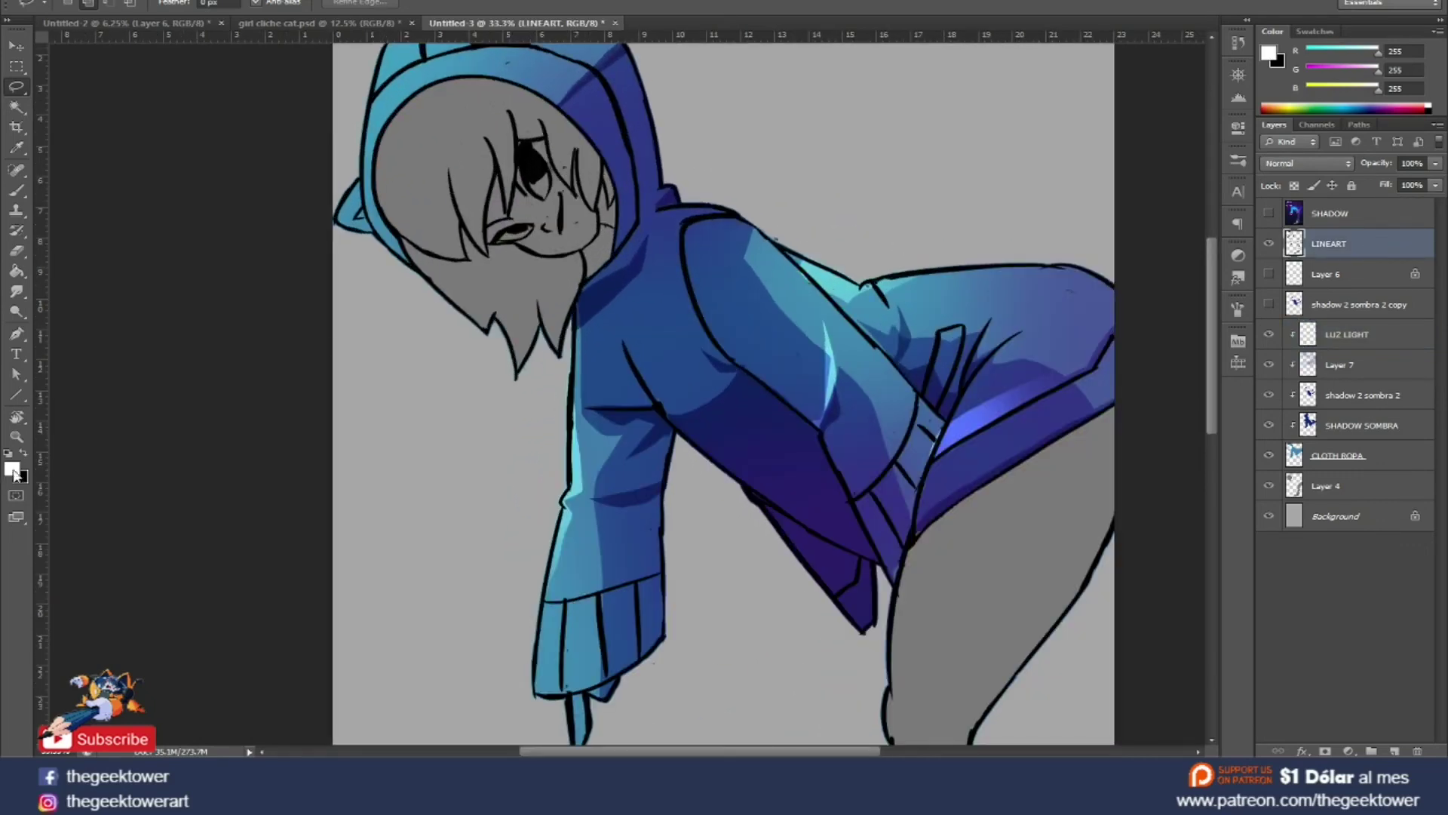
left_click(12, 472)
left_click(750, 445)
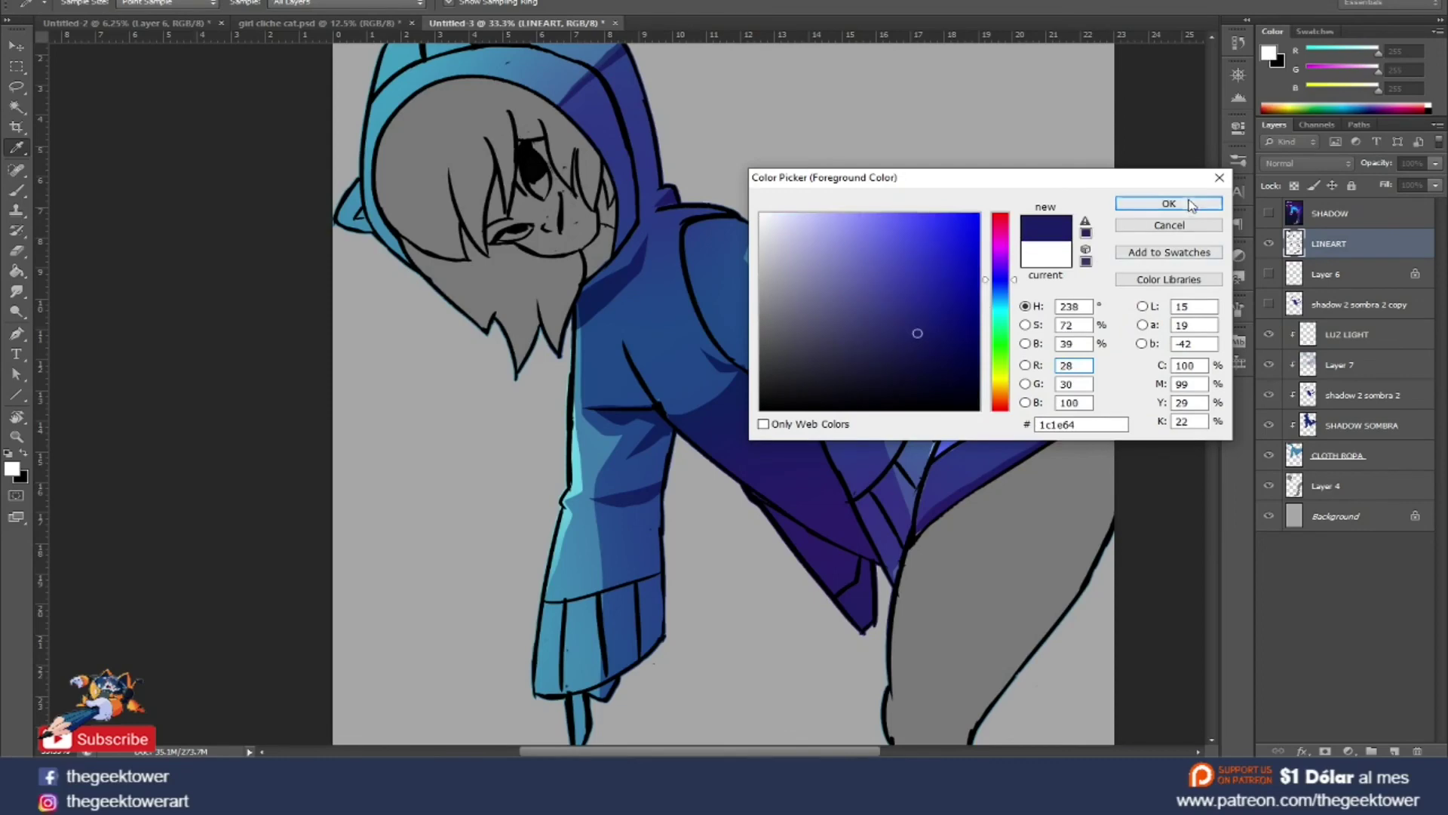
left_click(1168, 203)
key("l")
Lock the LINEART layer's transparent pixels and sample a slightly different dark navy.
left_click(1268, 243)
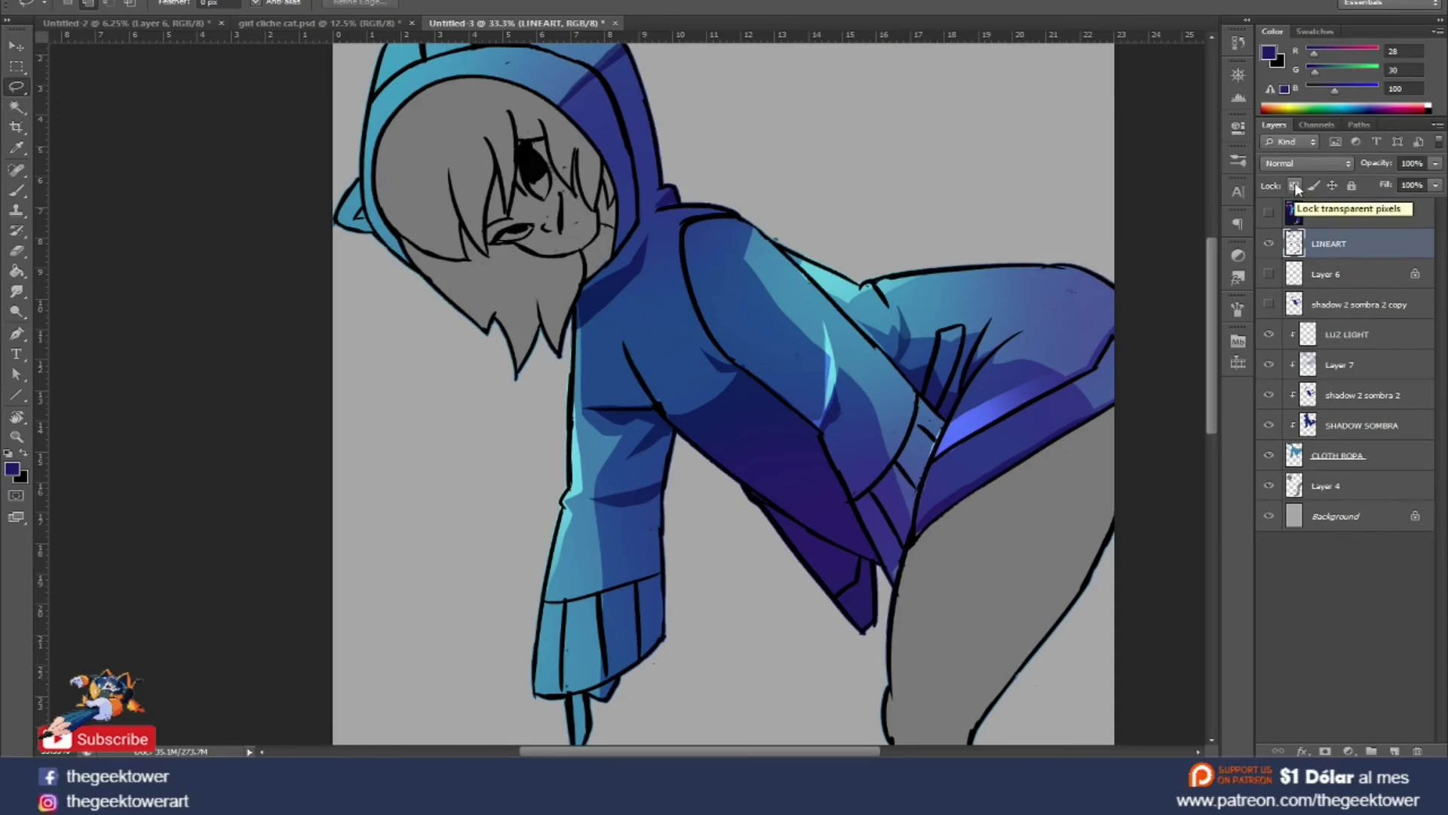
left_click(1295, 185)
key("b")
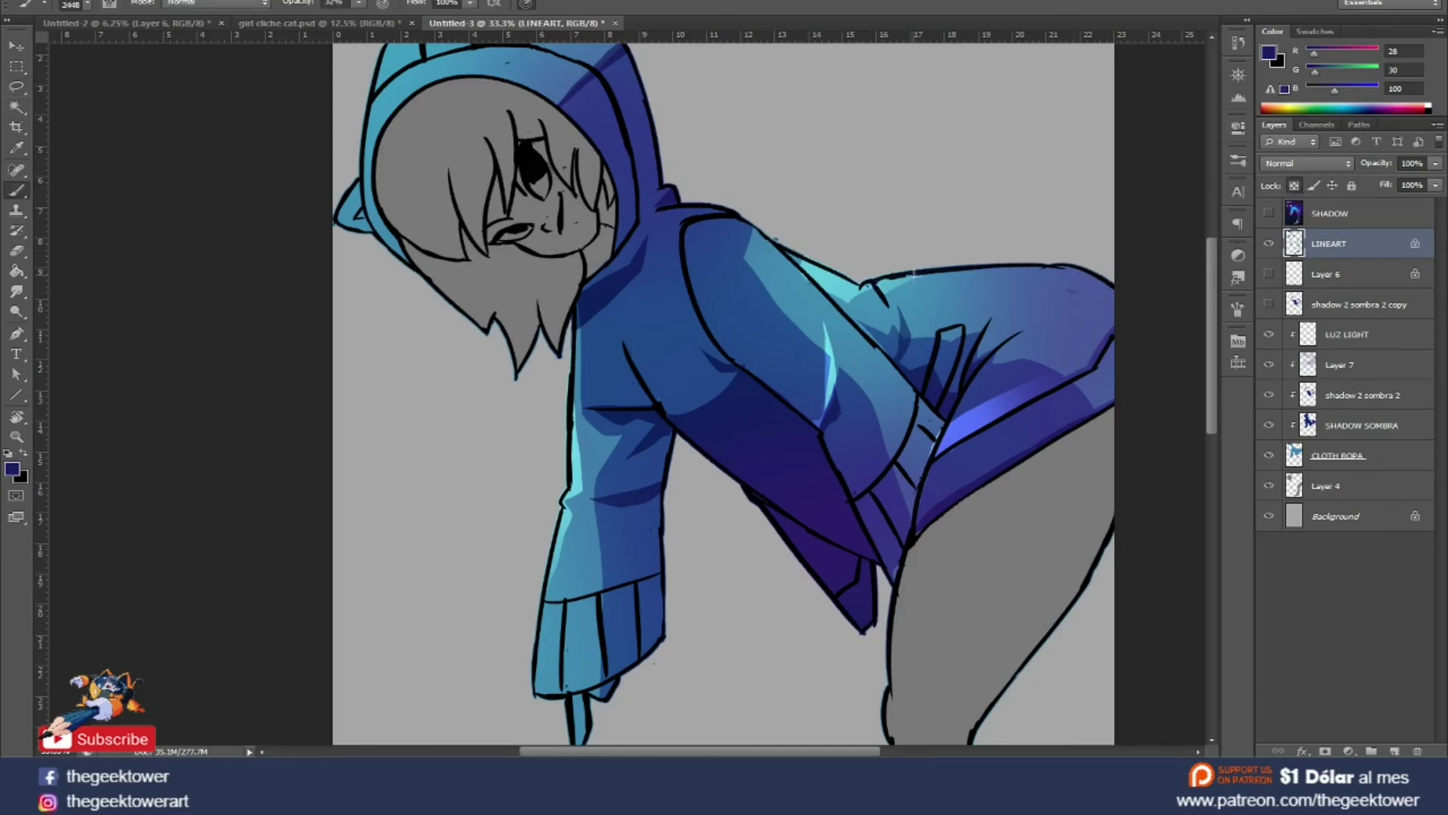
left_click(790, 452, "alt")
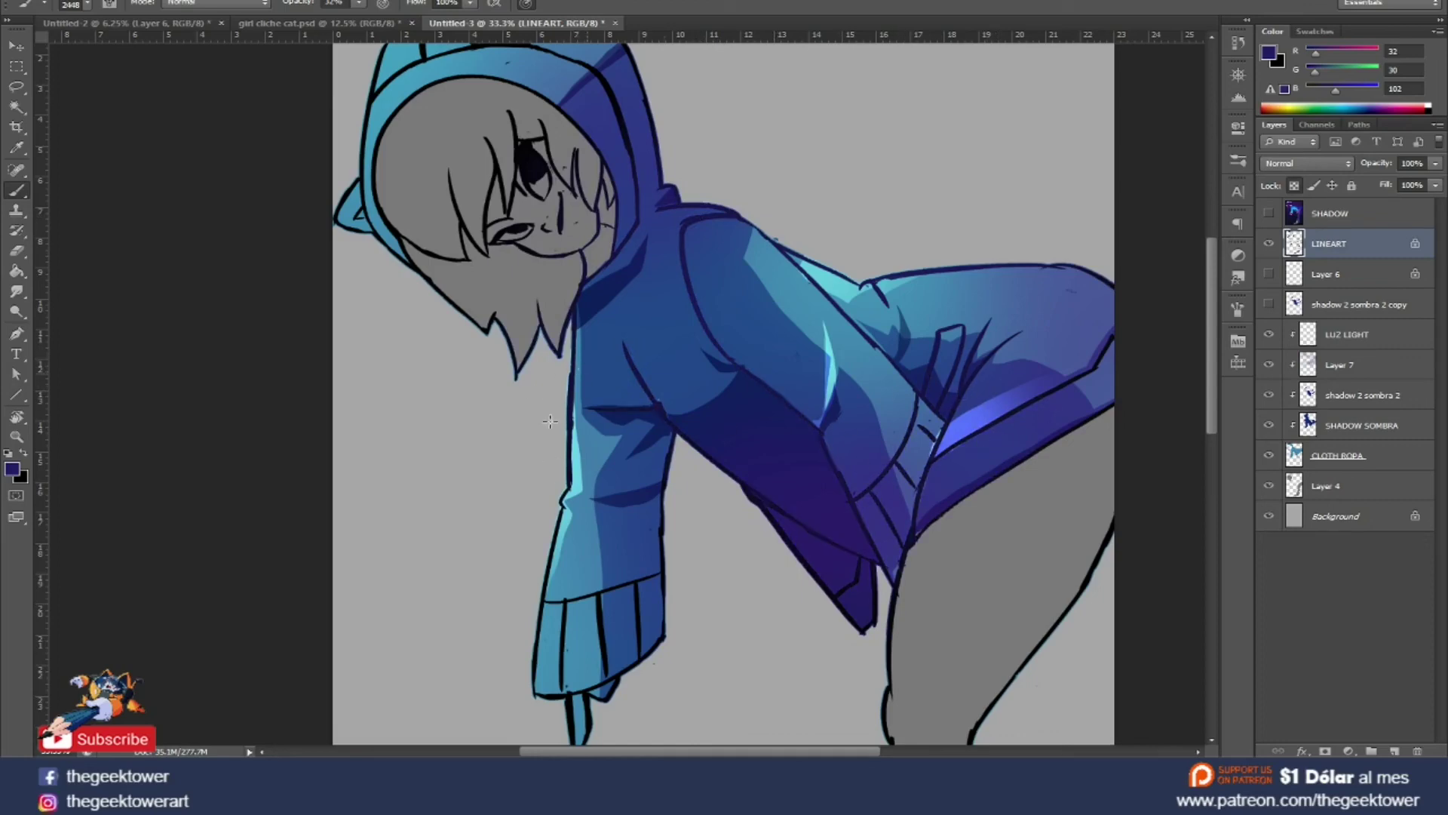
Sample a mid blue from the sleeve and tint the shoulder and left sleeve outlines cyan.
scroll(528, 189, "up", 3)
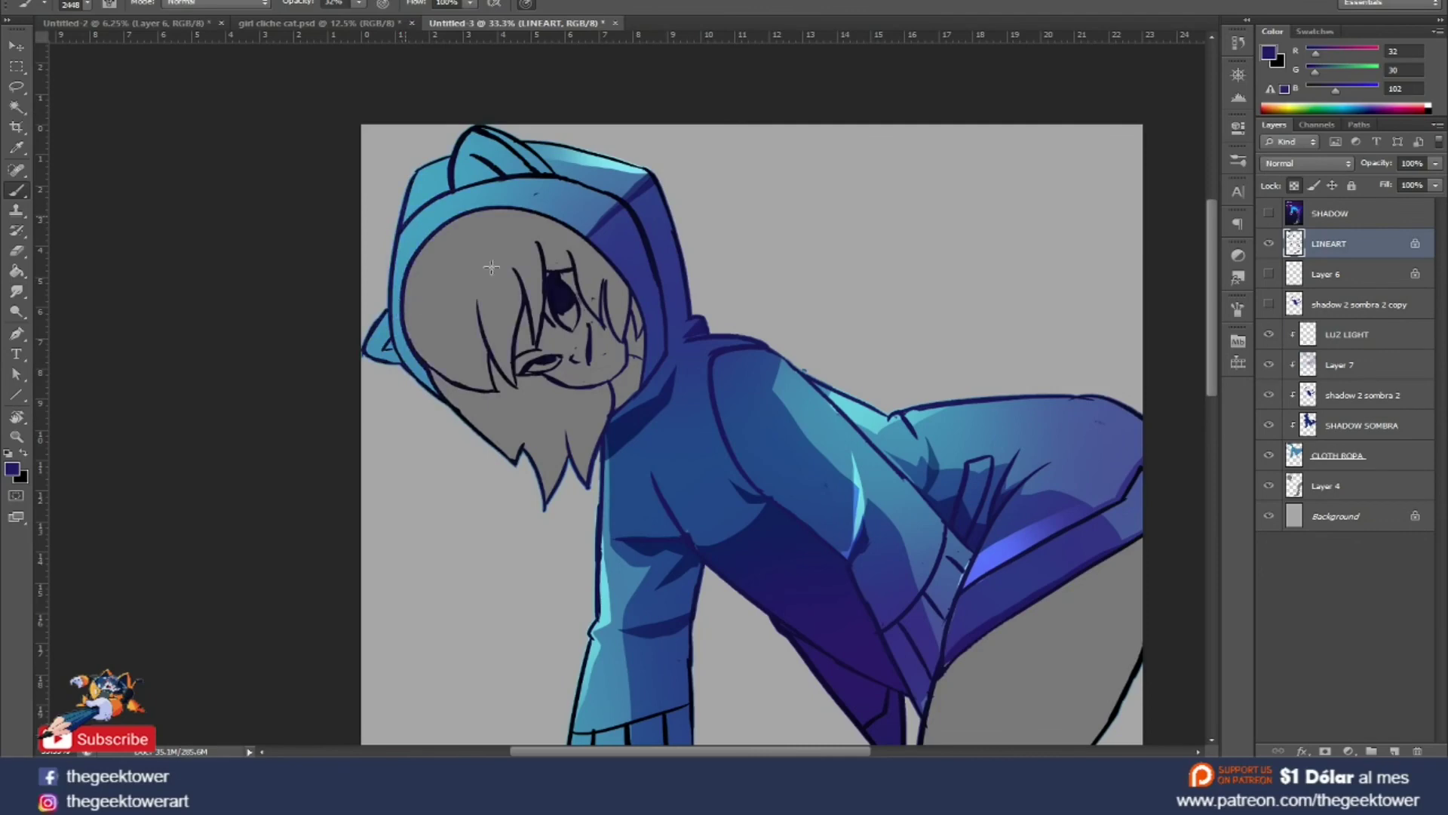
scroll(853, 436, "down", 1)
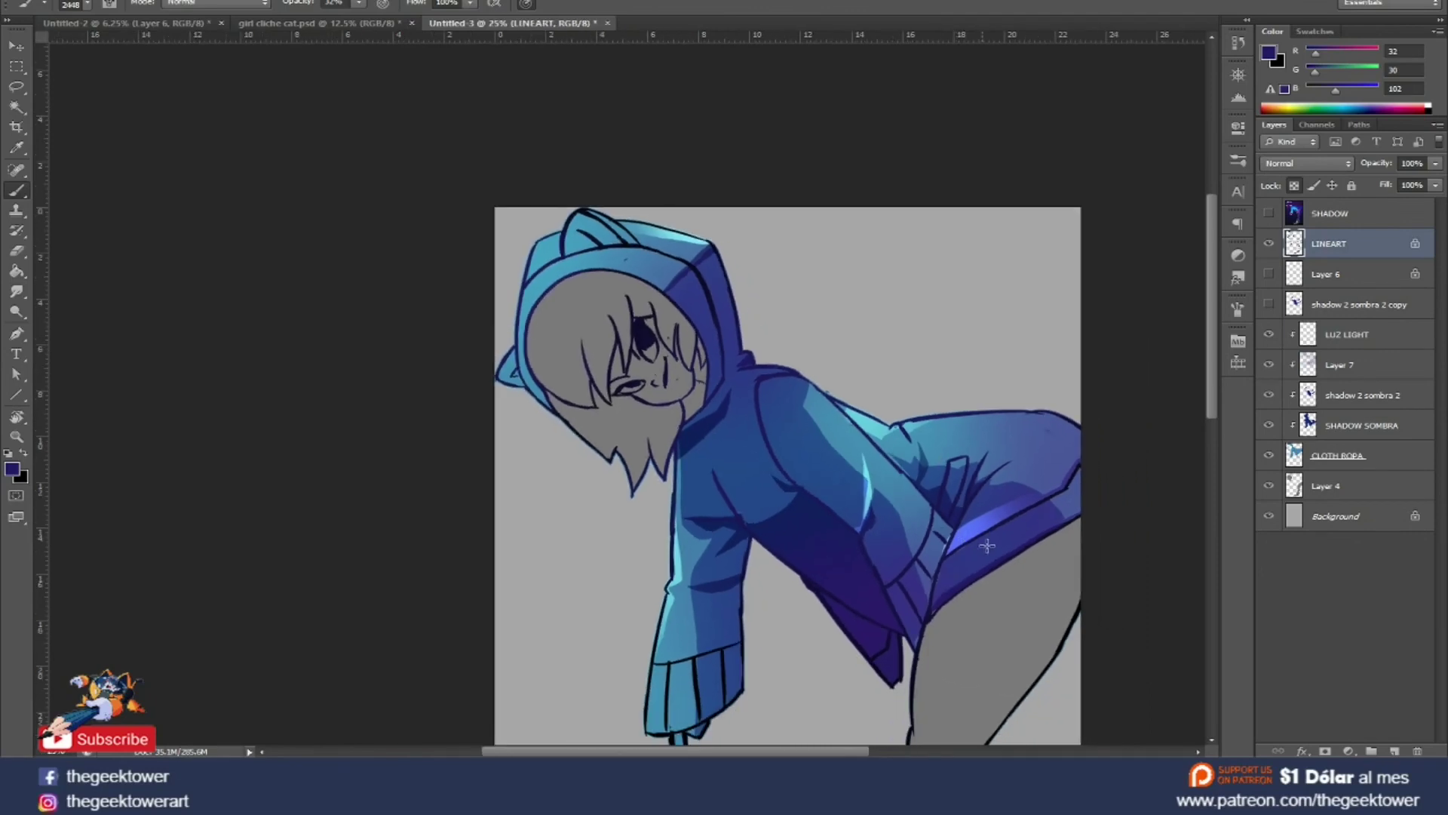
left_click(679, 641, "alt")
left_click_drag(871, 424, 932, 426)
left_click_drag(669, 604, 664, 565)
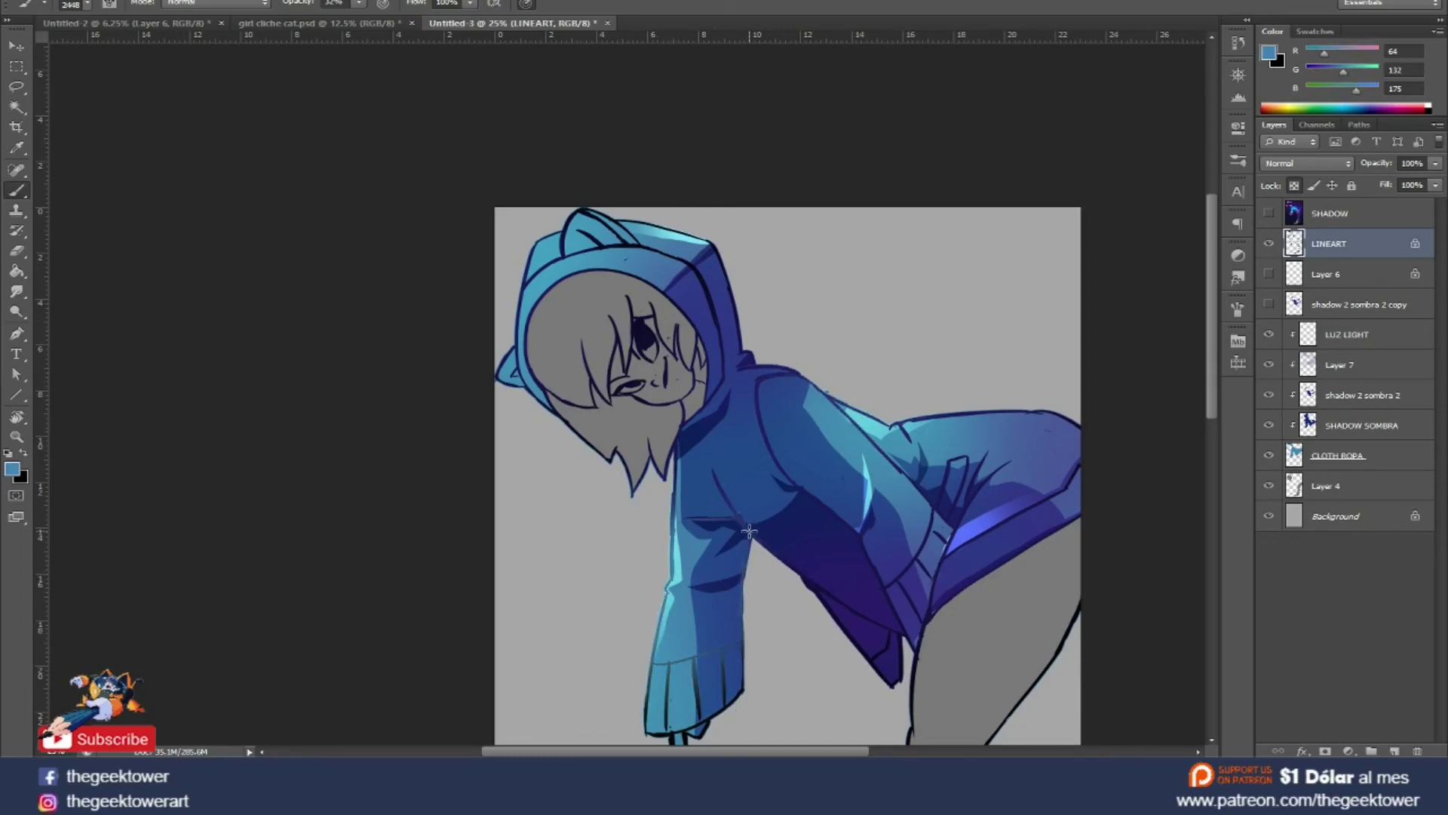
key("ctrl+minus")
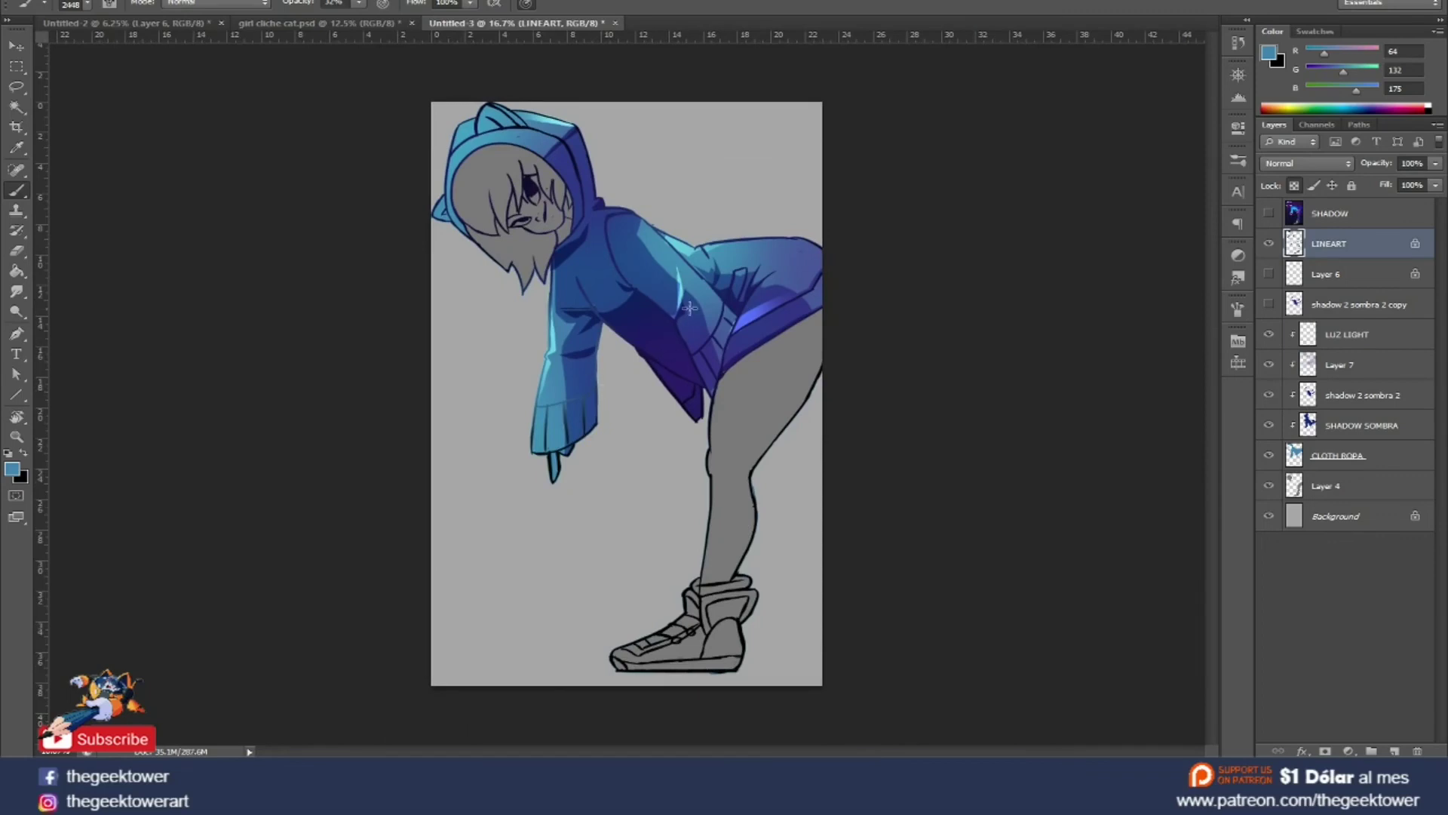